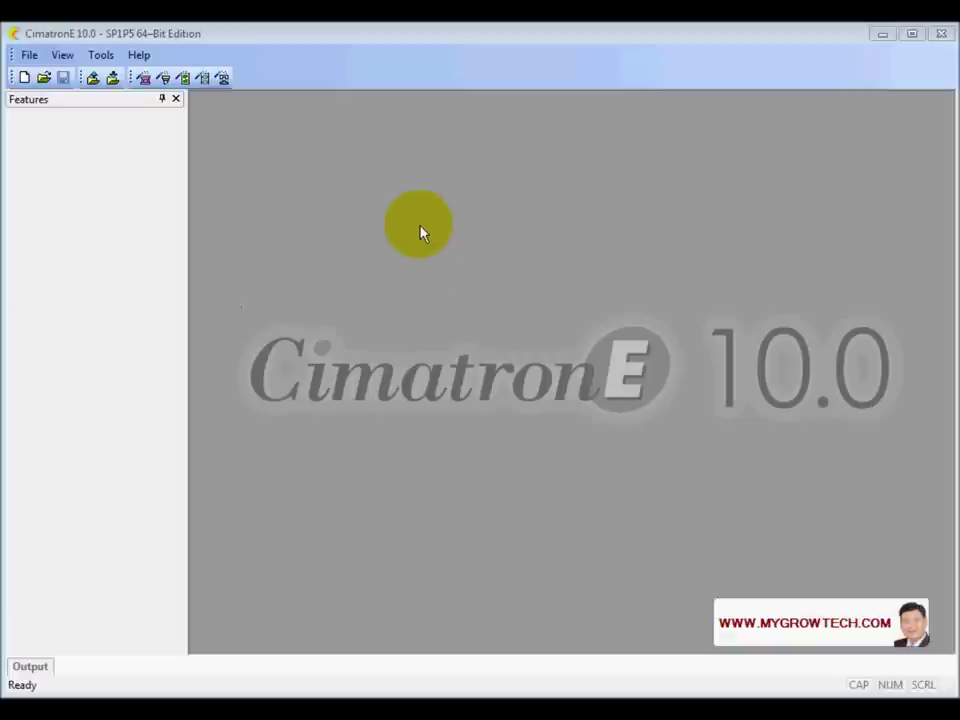
Start a parting setup and import lid2.igs from D:\training\parting as the master part
left_click(223, 80)
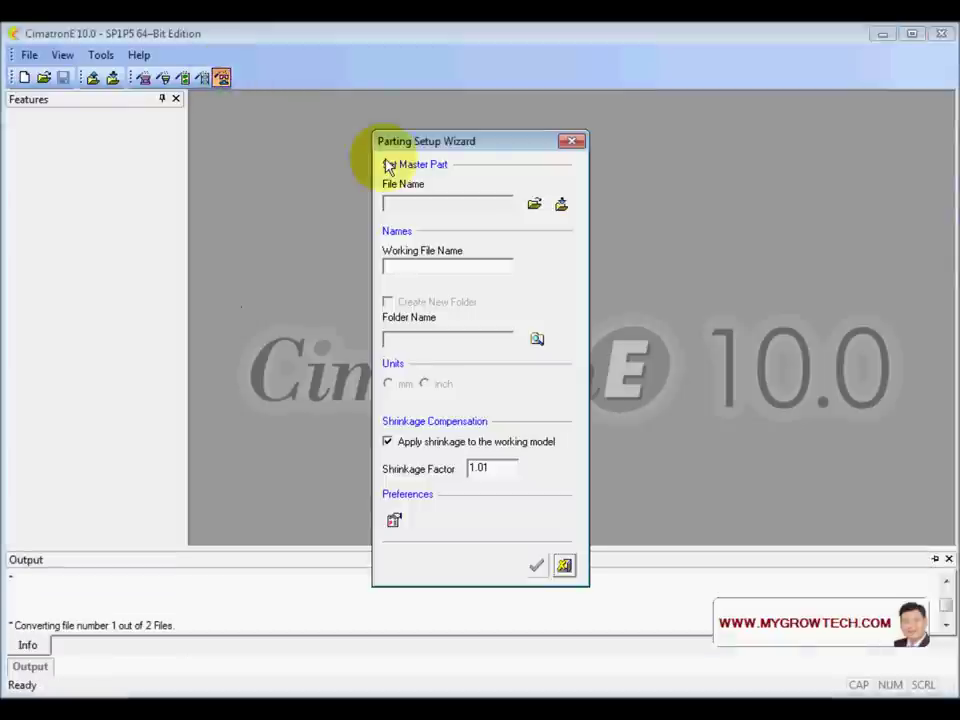
left_click_drag(471, 141, 420, 101)
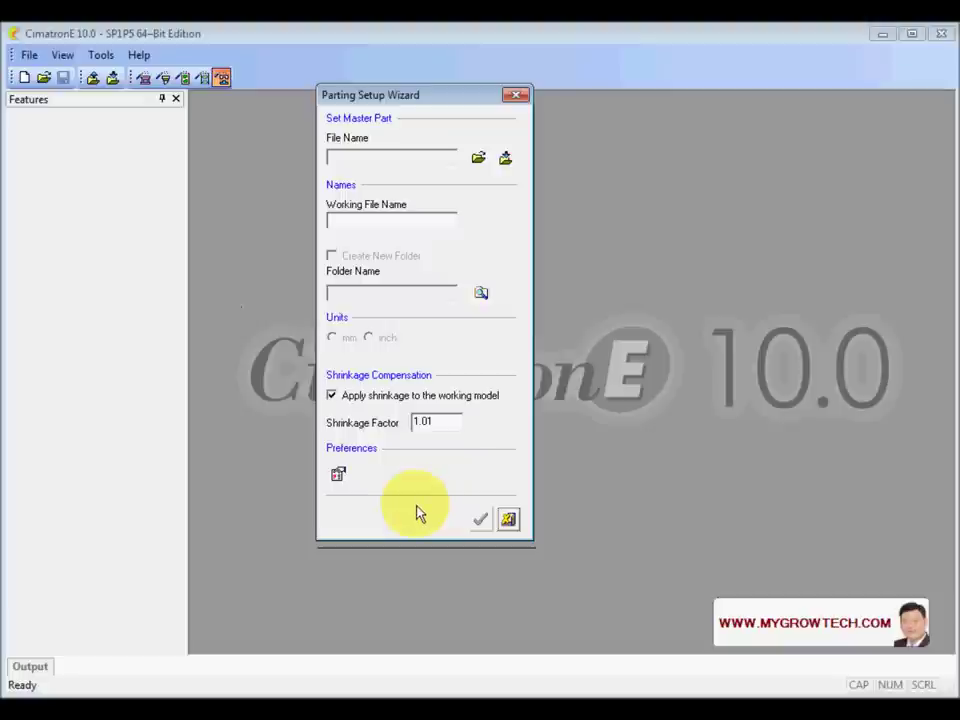
left_click(505, 161)
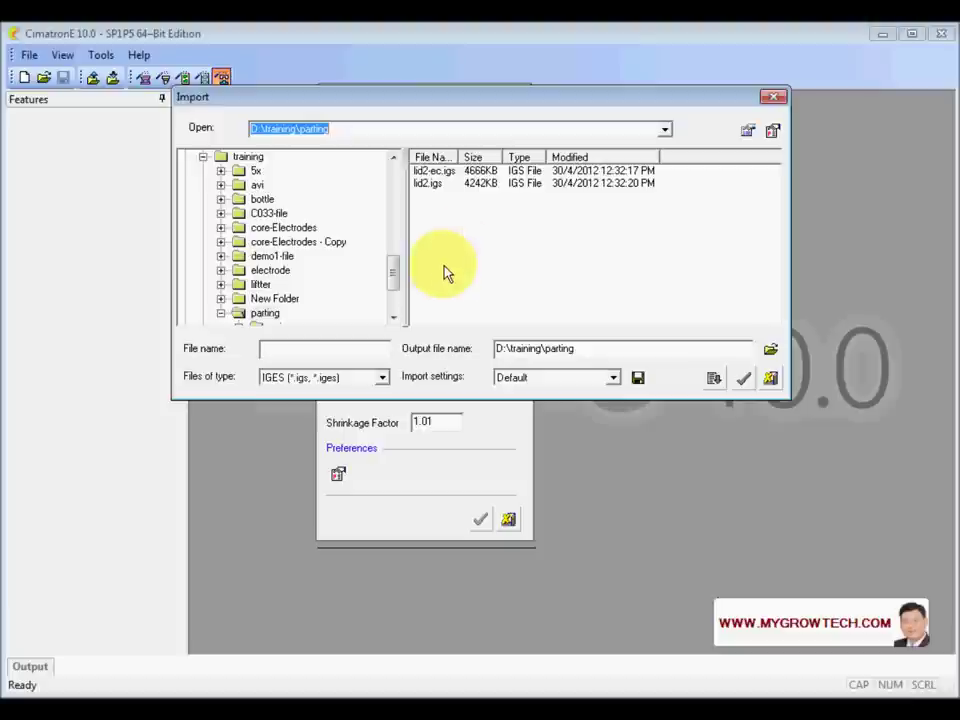
left_click(429, 184)
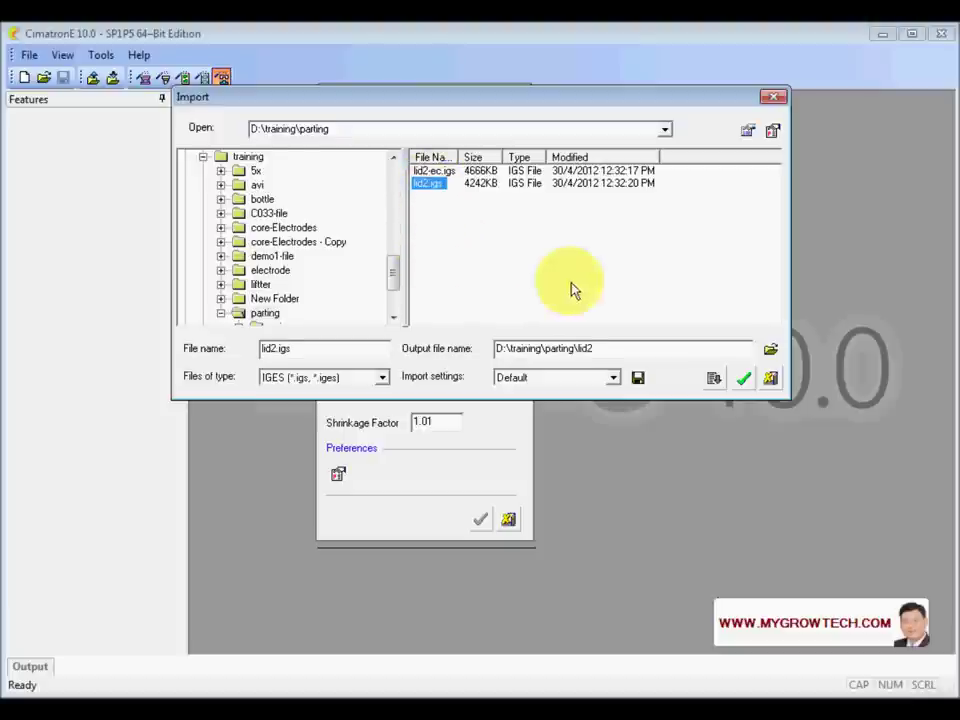
left_click(744, 381)
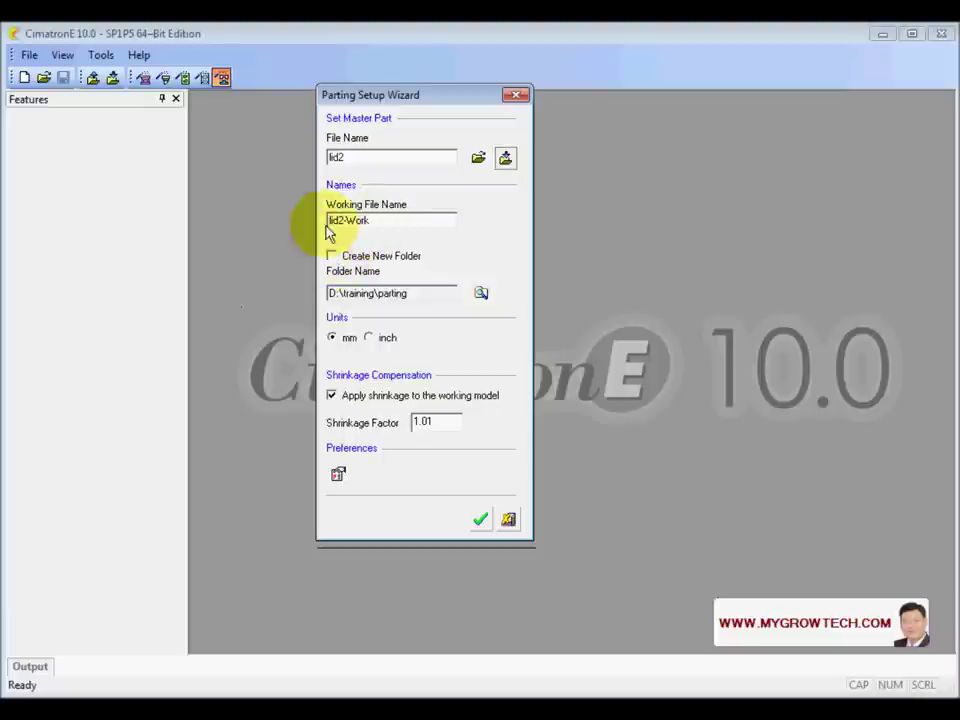
Create the working file lid2-Work in a new folder lid2-Parting, with mm units and a 1.01 shrinkage factor
left_click(332, 257)
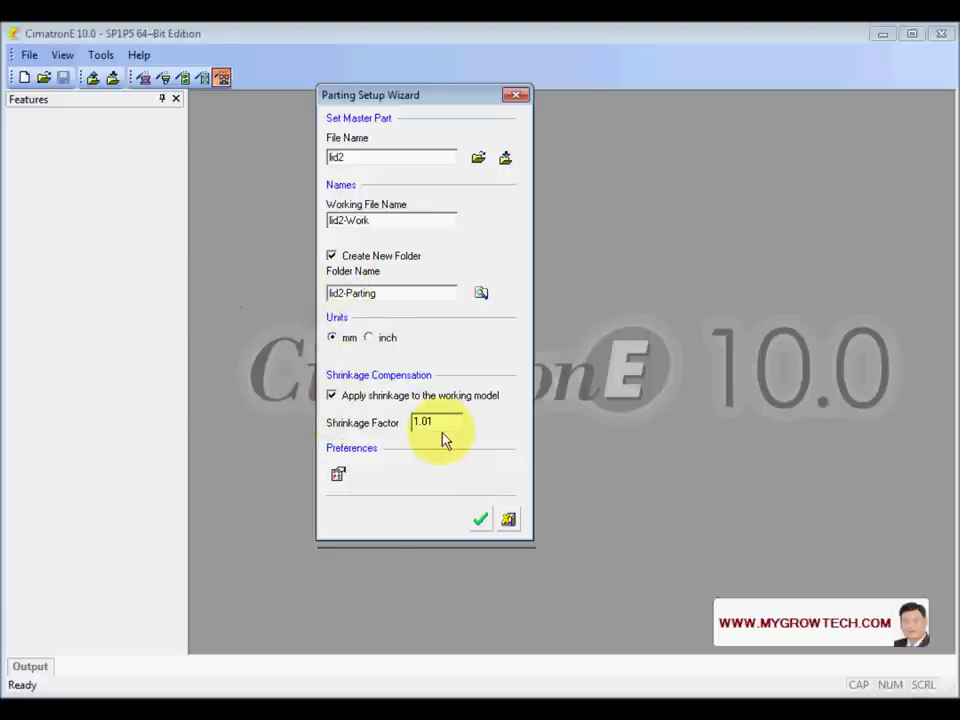
left_click(480, 519)
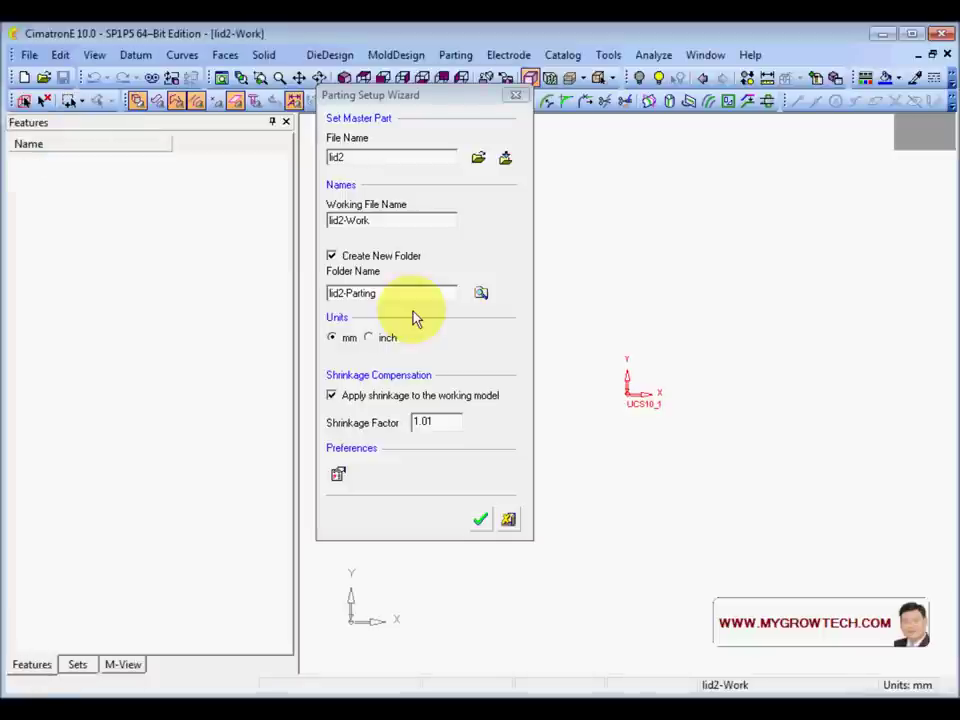
key("Return")
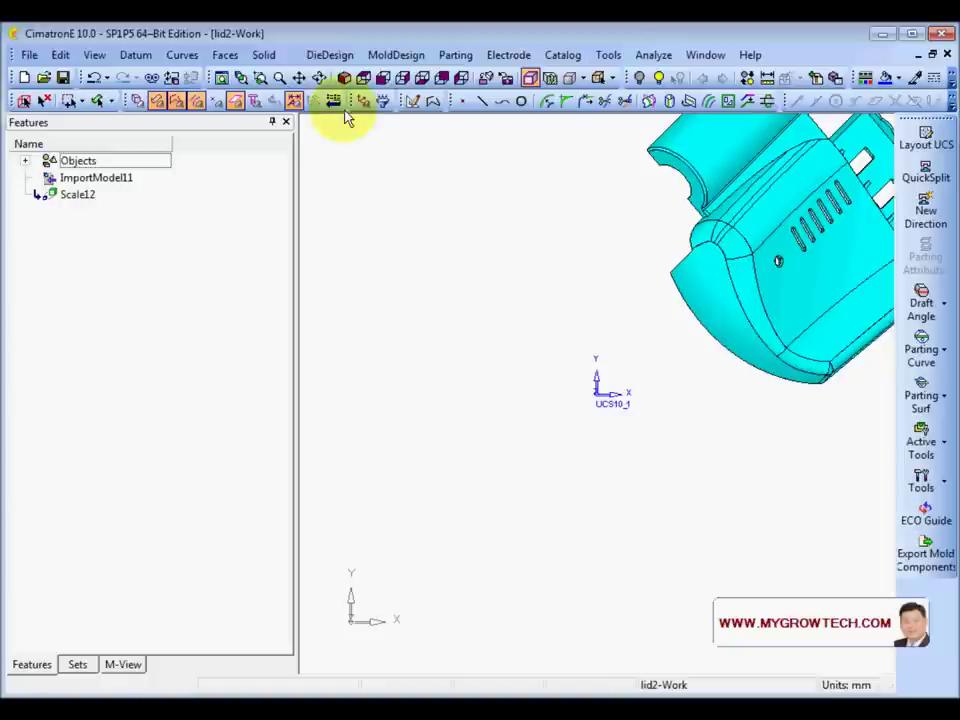
Run a Direction Analysis on all faces of the imported lid
left_click(343, 77)
left_click_drag(297, 238, 212, 248)
middle_click_drag(405, 443, 381, 276)
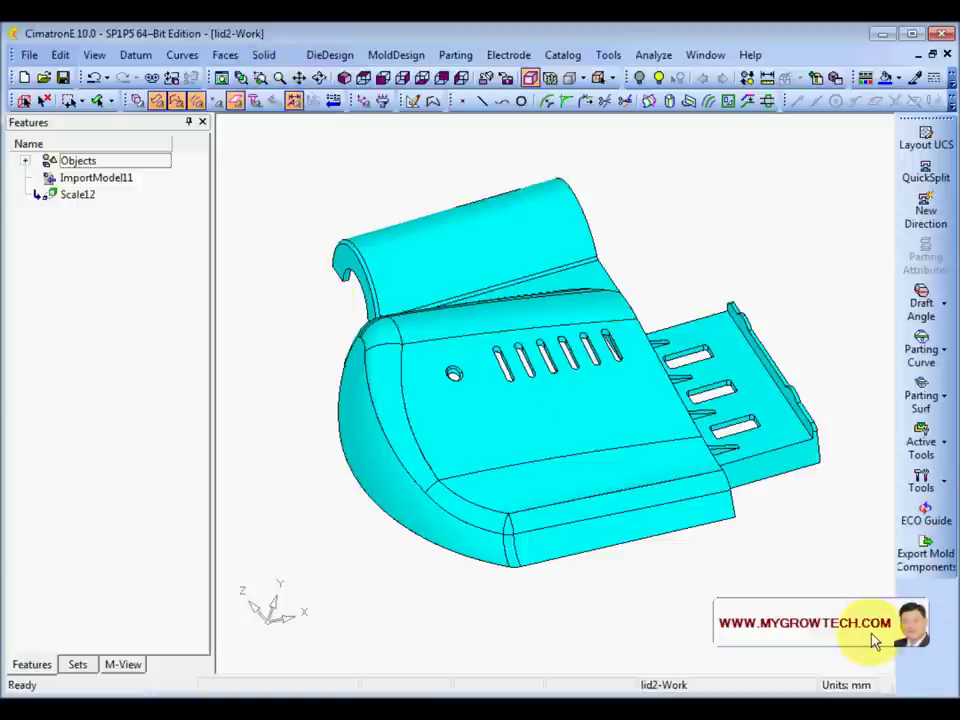
middle_click_drag(318, 580, 214, 293)
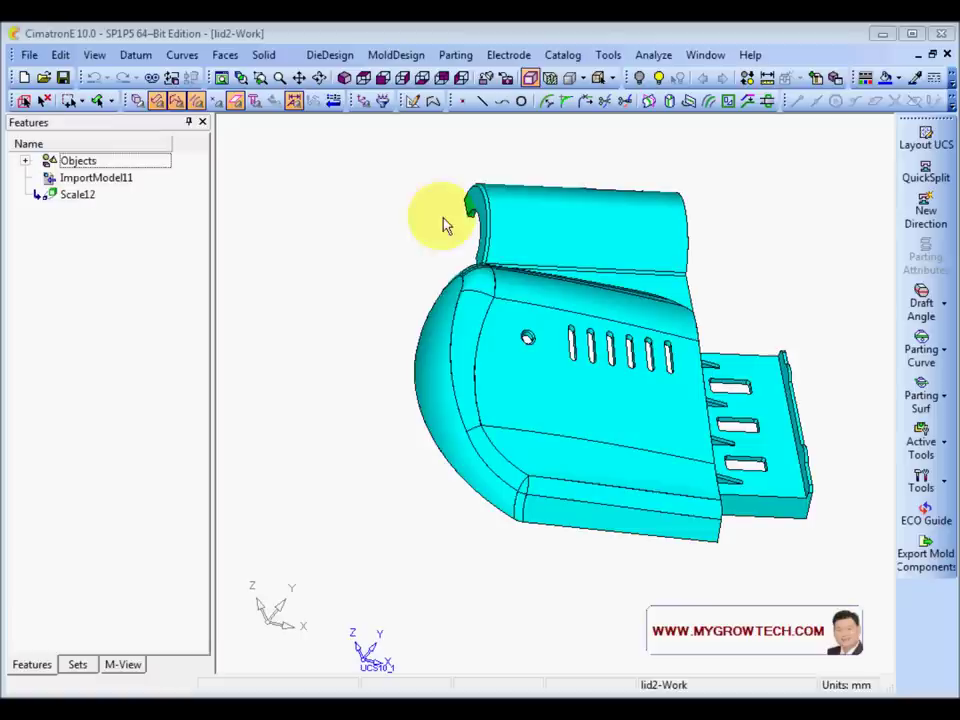
left_click(945, 308)
left_click(828, 318)
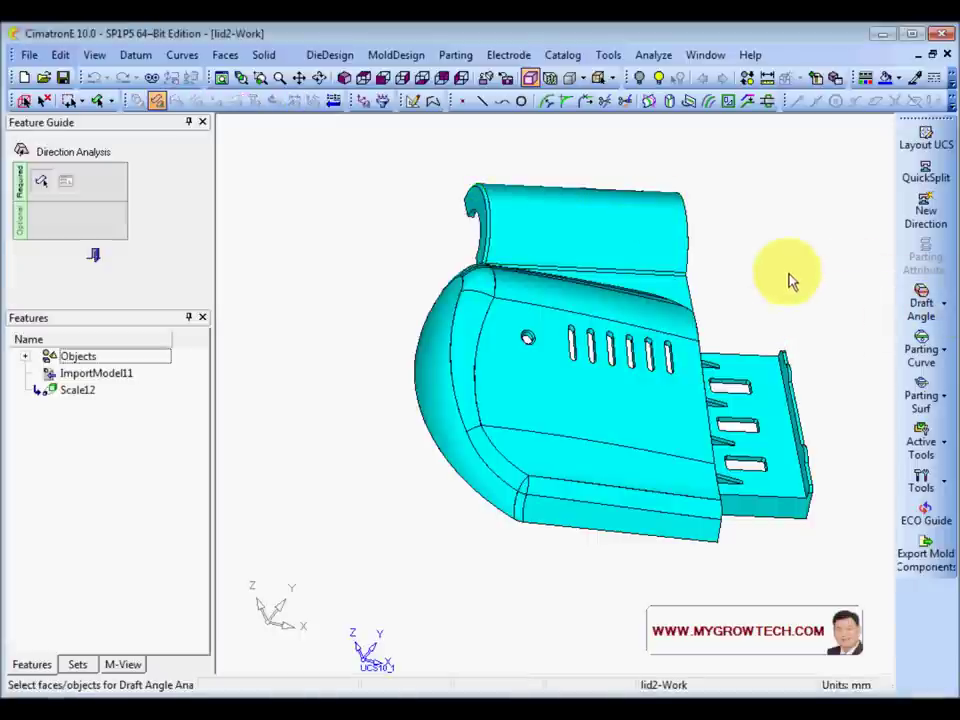
scroll(676, 308, "down", 2)
left_click_drag(412, 171, 839, 576)
middle_click(789, 497)
Set the analysis opening direction with Cylindrical/Conic Center, using a cylindrical face on the lid's underside
right_click_drag(795, 555, 830, 435, "ctrl")
middle_click_drag(830, 435, 538, 245)
scroll(538, 245, "up", 3)
middle_click_drag(493, 394, 479, 451, "ctrl")
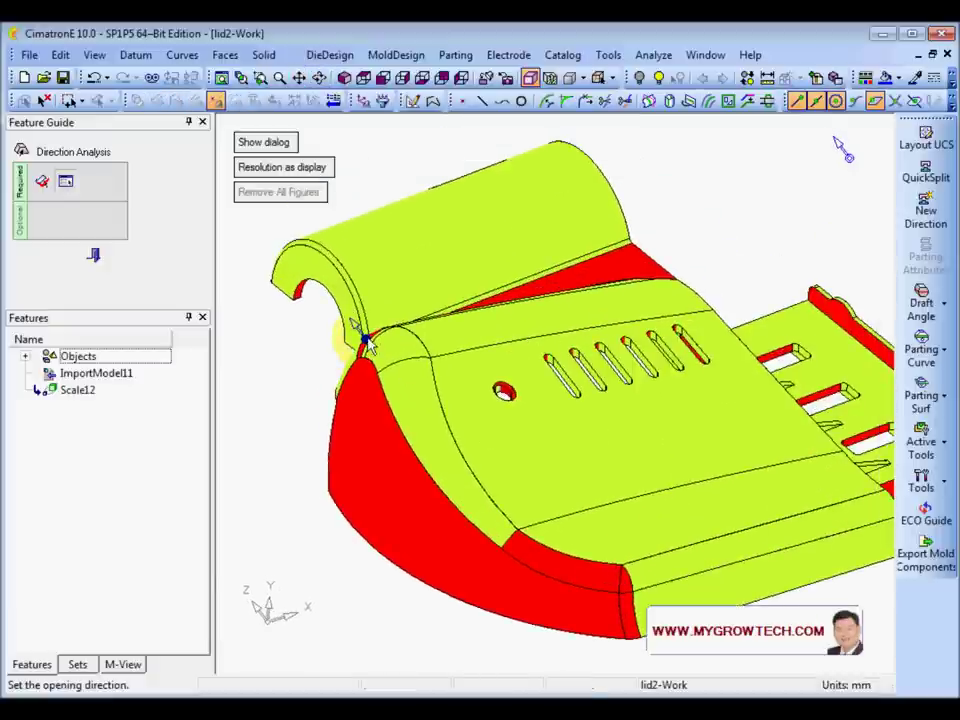
right_click(366, 344)
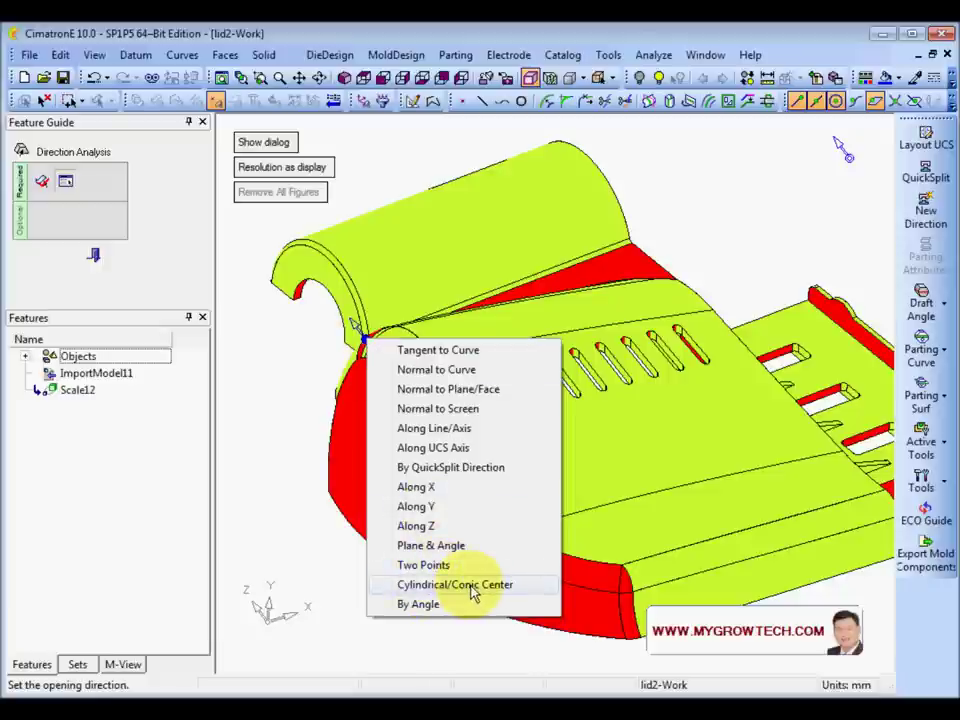
left_click(455, 584)
middle_click_drag(482, 564, 533, 473)
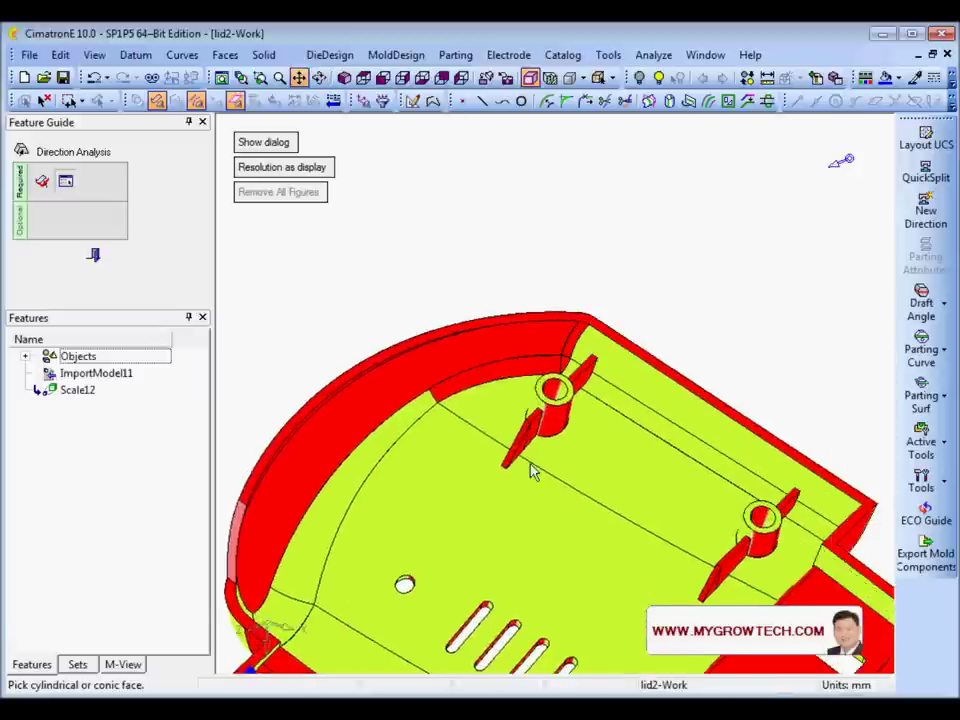
right_click_drag(530, 466, 490, 324, "ctrl")
left_click(432, 455)
Examine the draft colours and angles on the lid's underside, vent slots, curved side wall and top
scroll(570, 450, "down", 5)
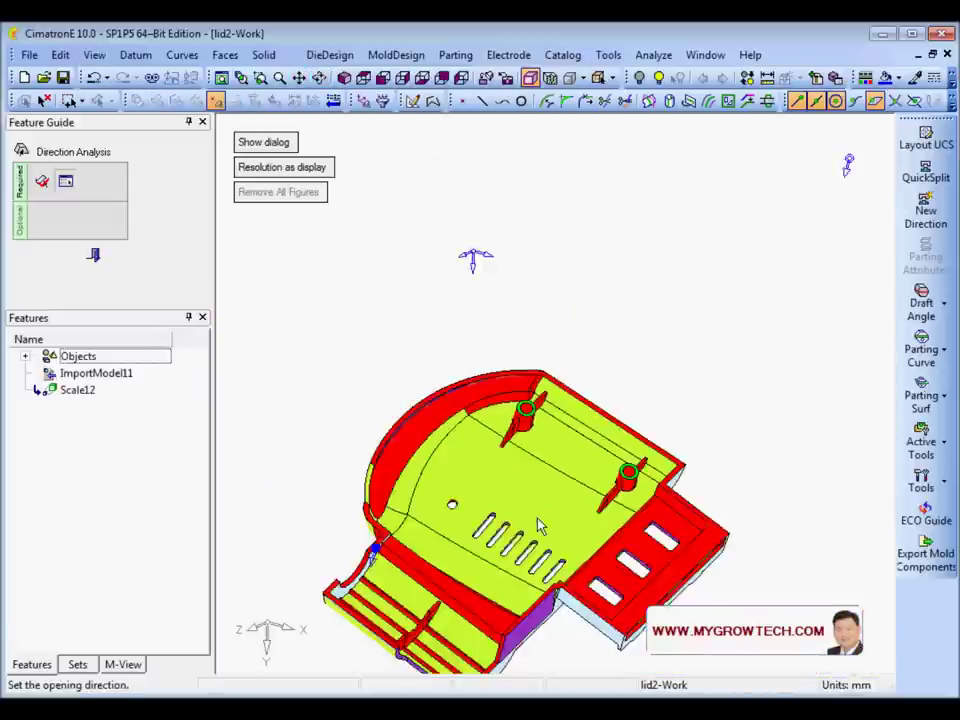
middle_click_drag(579, 285, 540, 555)
right_click_drag(540, 555, 536, 372, "ctrl")
middle_click_drag(441, 469, 536, 300, "ctrl")
middle_click_drag(536, 300, 529, 435)
scroll(622, 290, "up", 3)
middle_click_drag(622, 290, 543, 392)
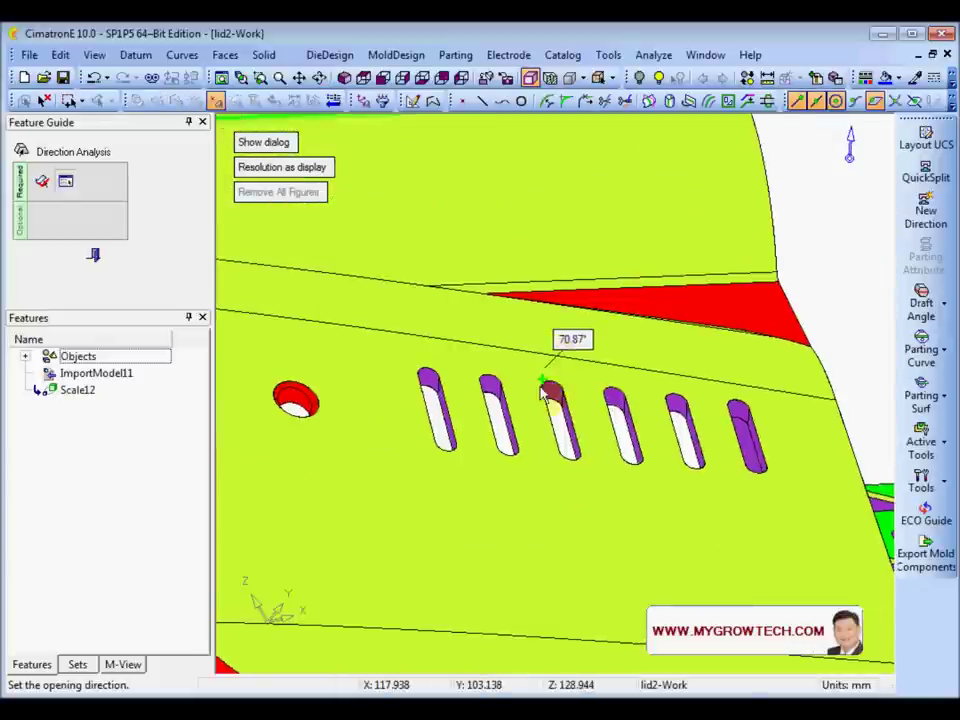
scroll(555, 398, "down", 3)
scroll(574, 585, "down", 1)
middle_click_drag(574, 585, 478, 497)
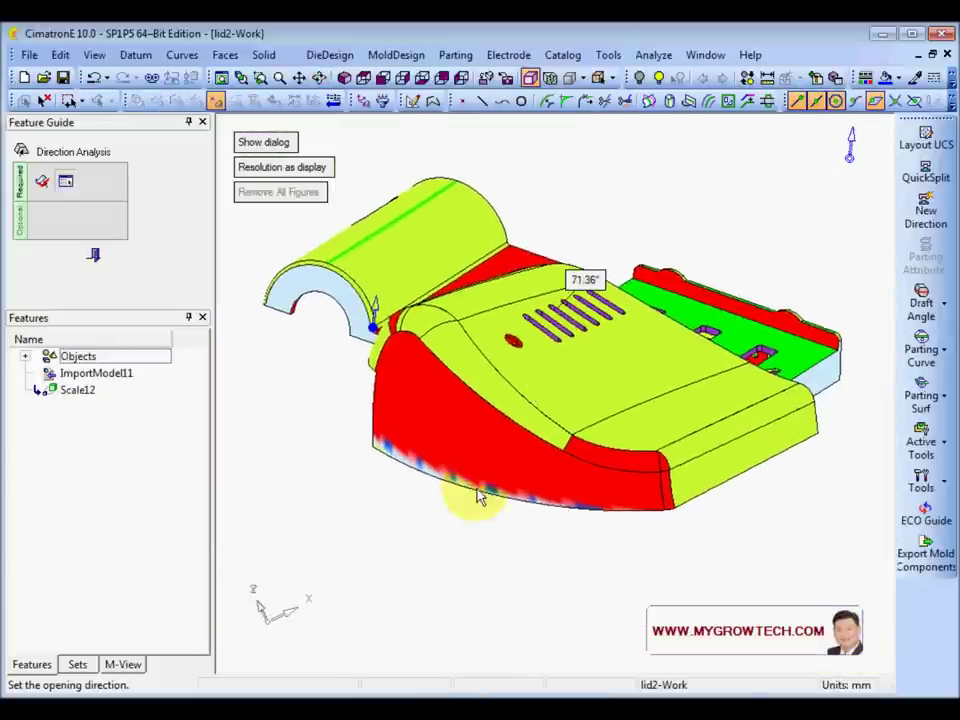
scroll(386, 403, "up", 3)
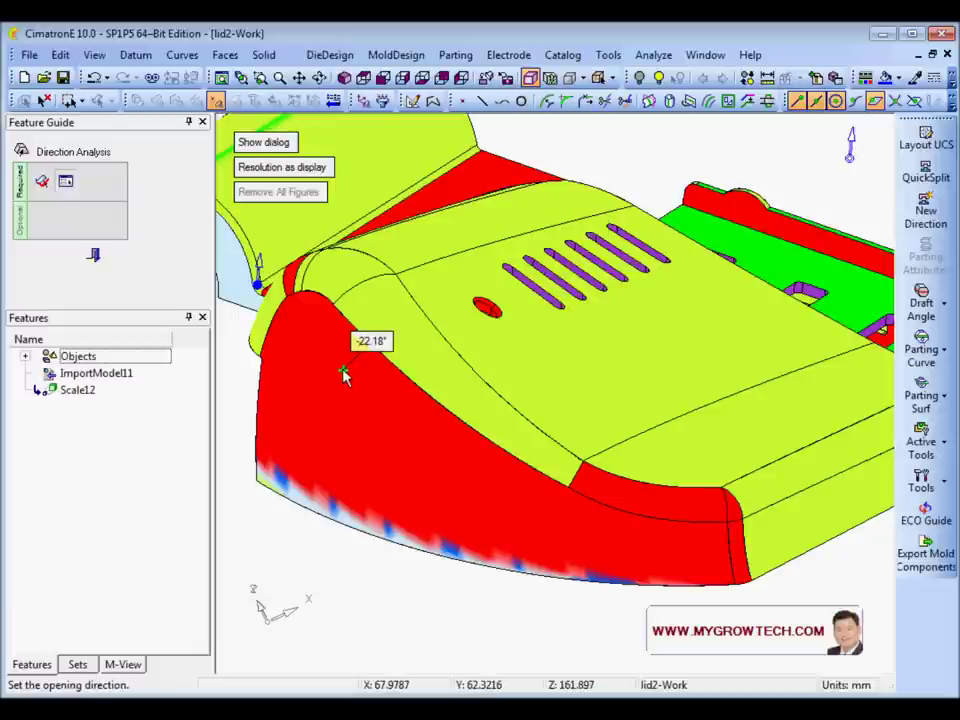
middle_click_drag(572, 392, 595, 397)
middle_click_drag(602, 491, 440, 157)
scroll(546, 388, "down", 3)
middle_click_drag(546, 388, 627, 413)
scroll(625, 412, "up", 1)
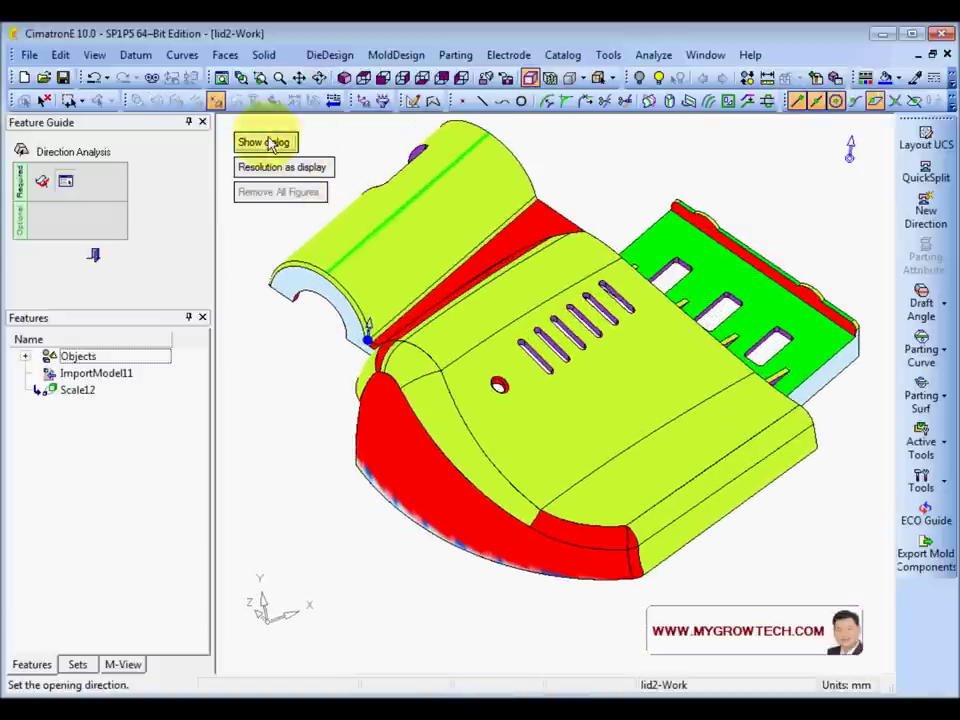
Review the Draft Angle Analysis colour and angle ranges, and close the Direction Analysis without changing them
left_click_drag(176, 82, 275, 187)
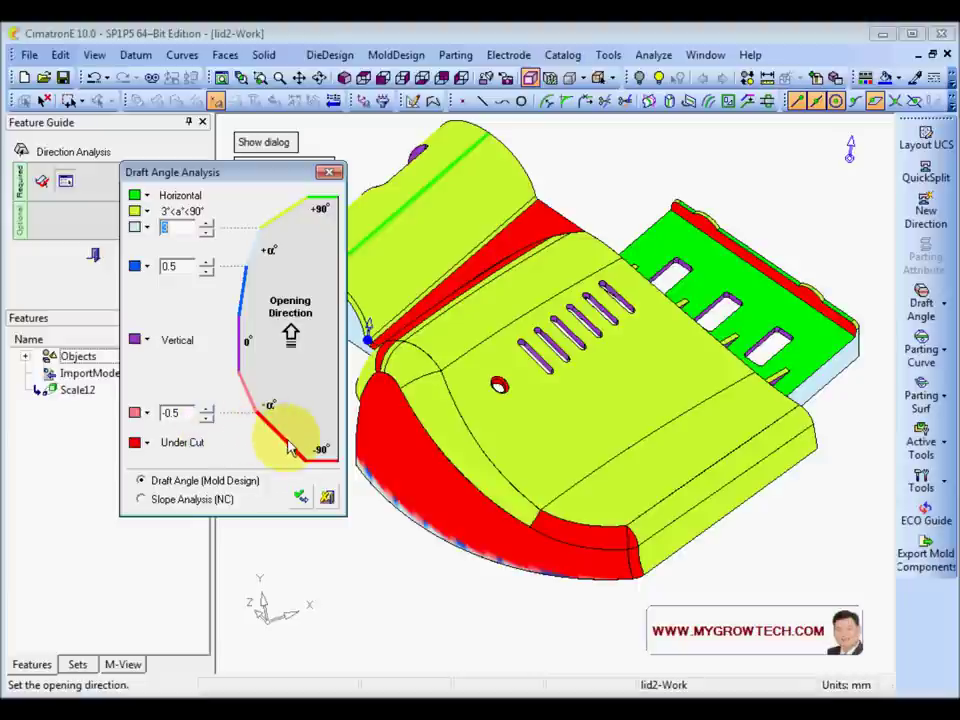
left_click(327, 500)
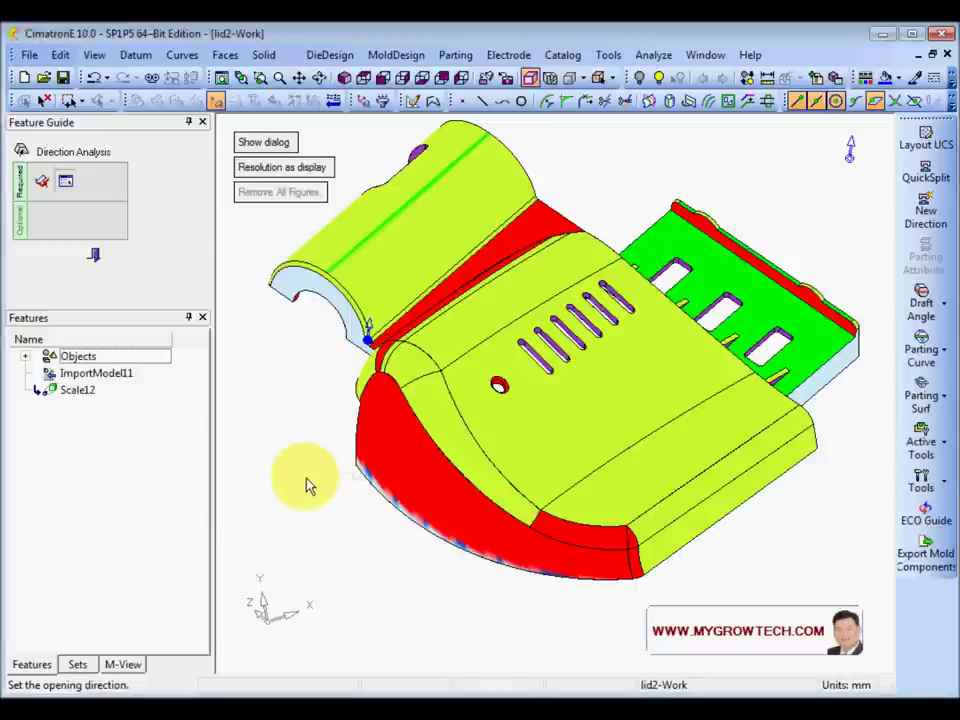
left_click(94, 256)
Display the Open Edges of the model to check its surface connections, and hide them again
right_click_drag(551, 291, 547, 344, "ctrl")
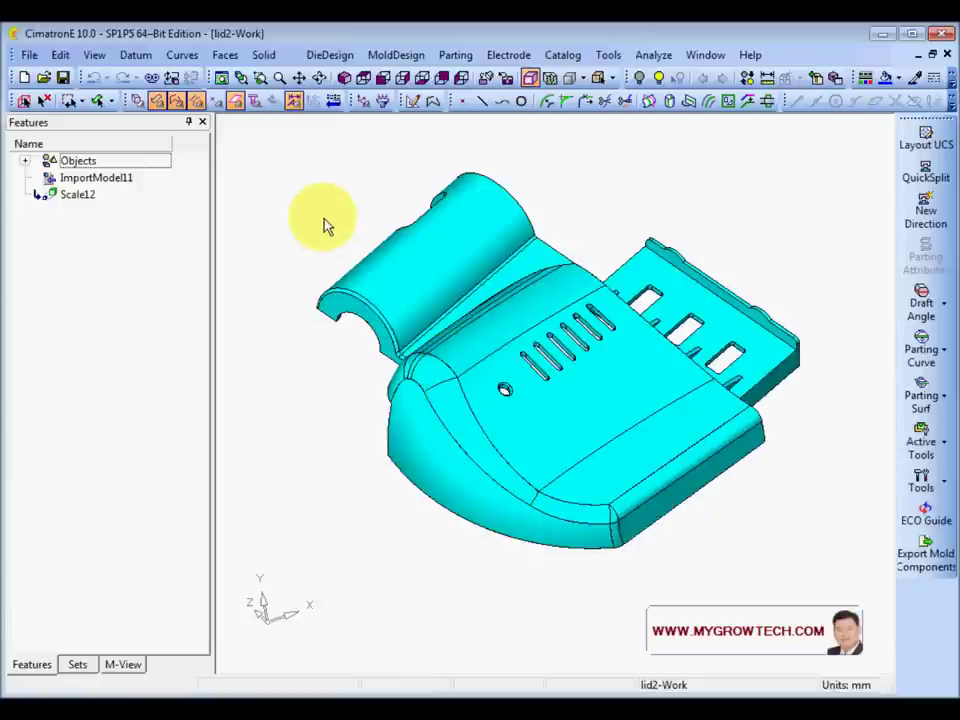
right_click(677, 181)
left_click(735, 319)
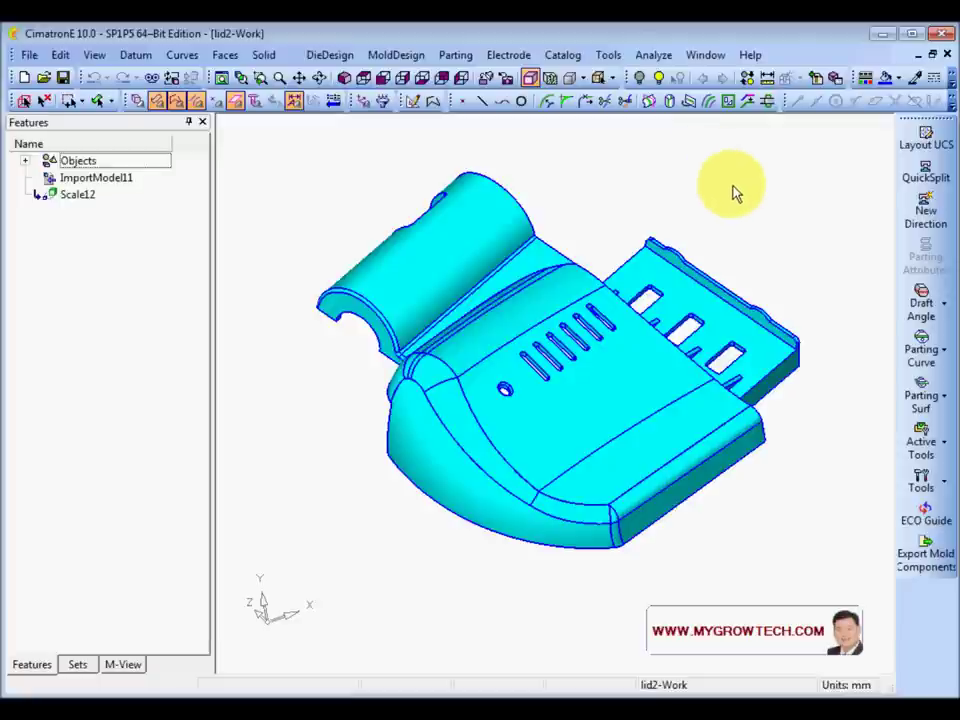
right_click(727, 187)
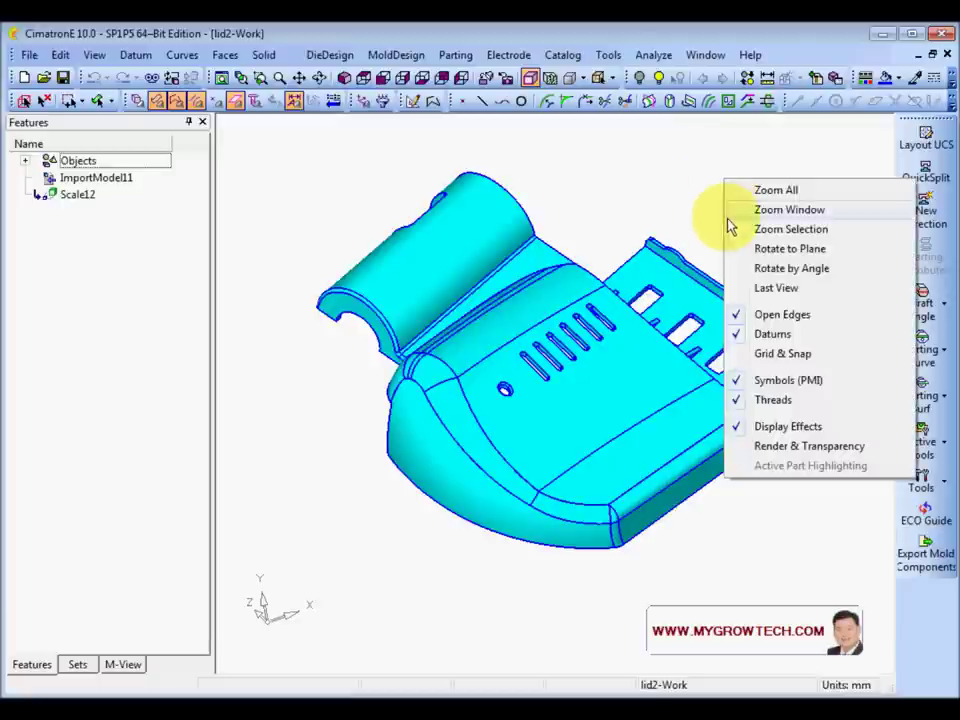
left_click(781, 315)
scroll(807, 260, "up", 1)
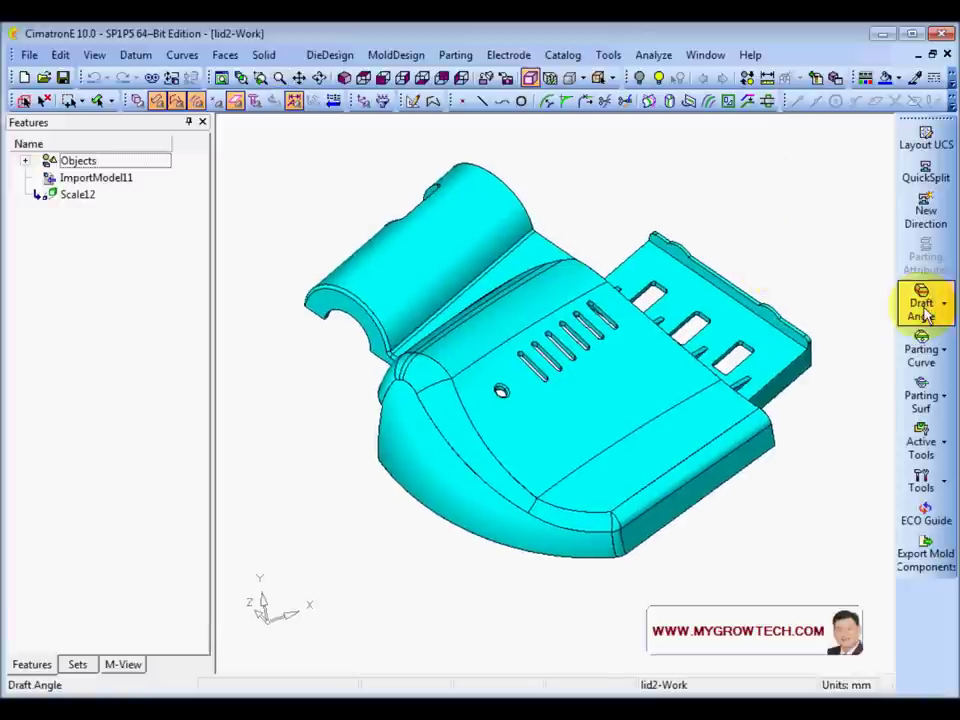
Start Object Direction in manual mode, take the lid's curved side face as reference and flip its normal outward
left_click(946, 306)
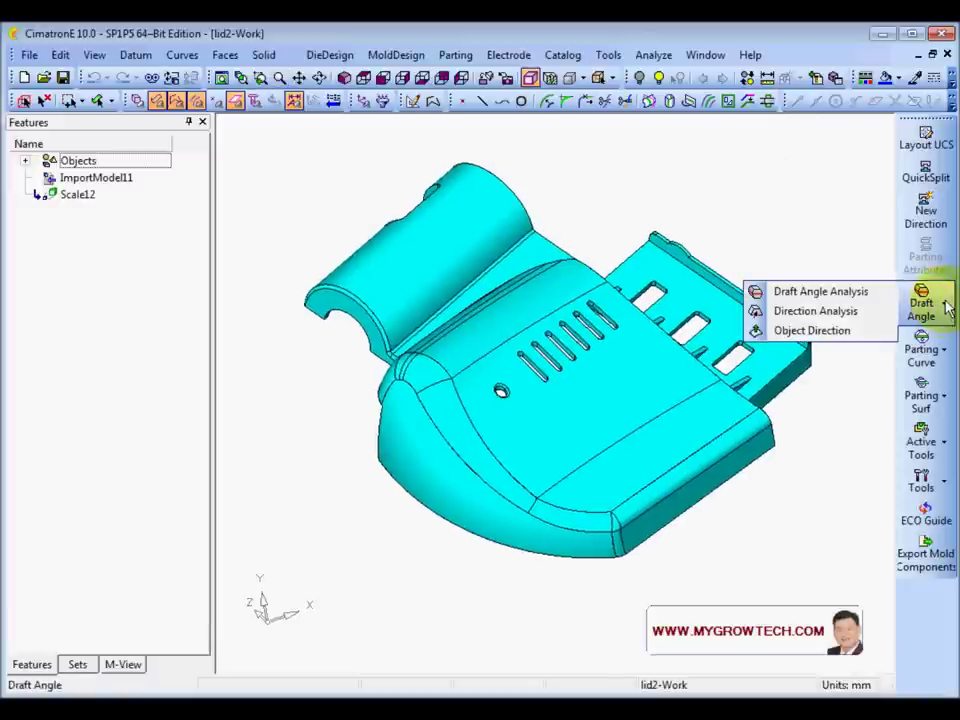
left_click(800, 331)
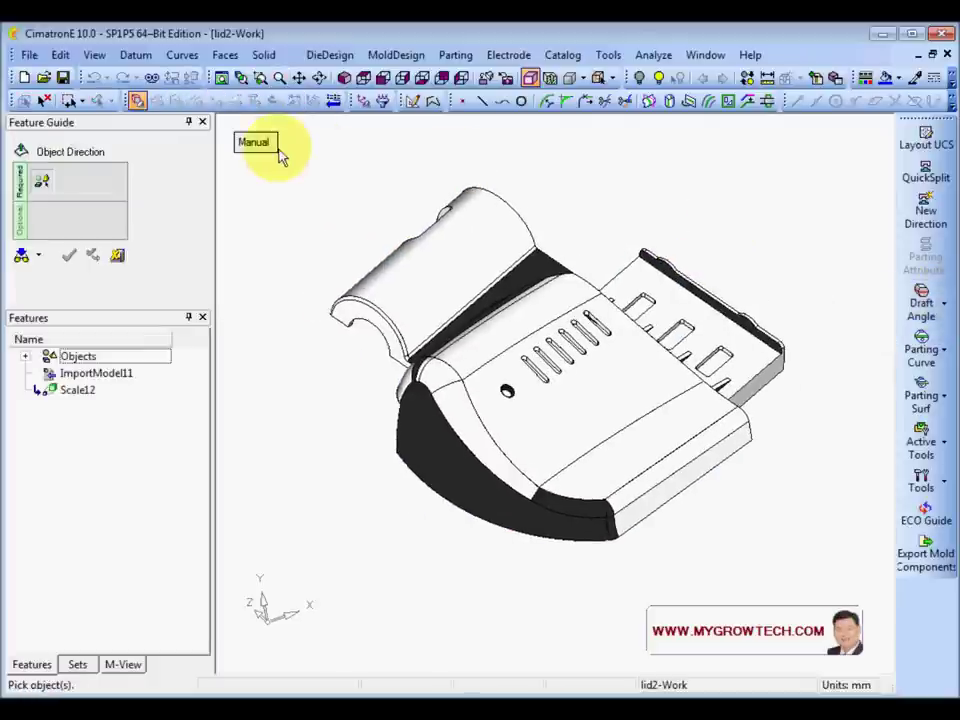
left_click(258, 142)
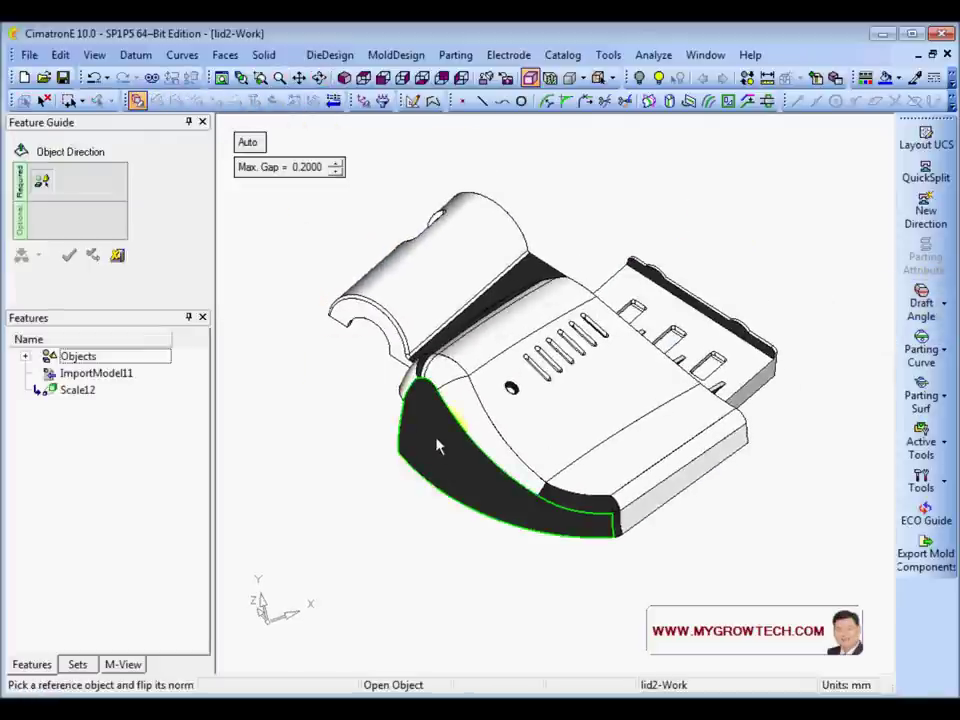
left_click(430, 462)
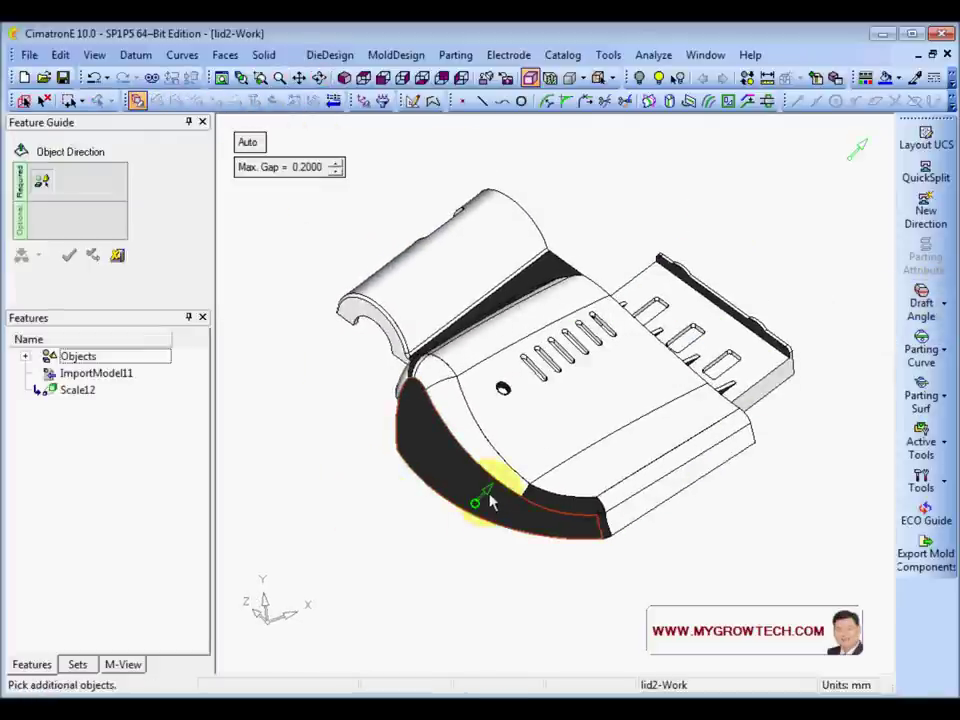
left_click(460, 505)
Apply the reference normal direction to all the lid's faces, inspect the result and leave Object Direction
middle_click_drag(356, 450, 353, 405, "ctrl")
scroll(385, 330, "down", 3)
left_click_drag(397, 225, 771, 525)
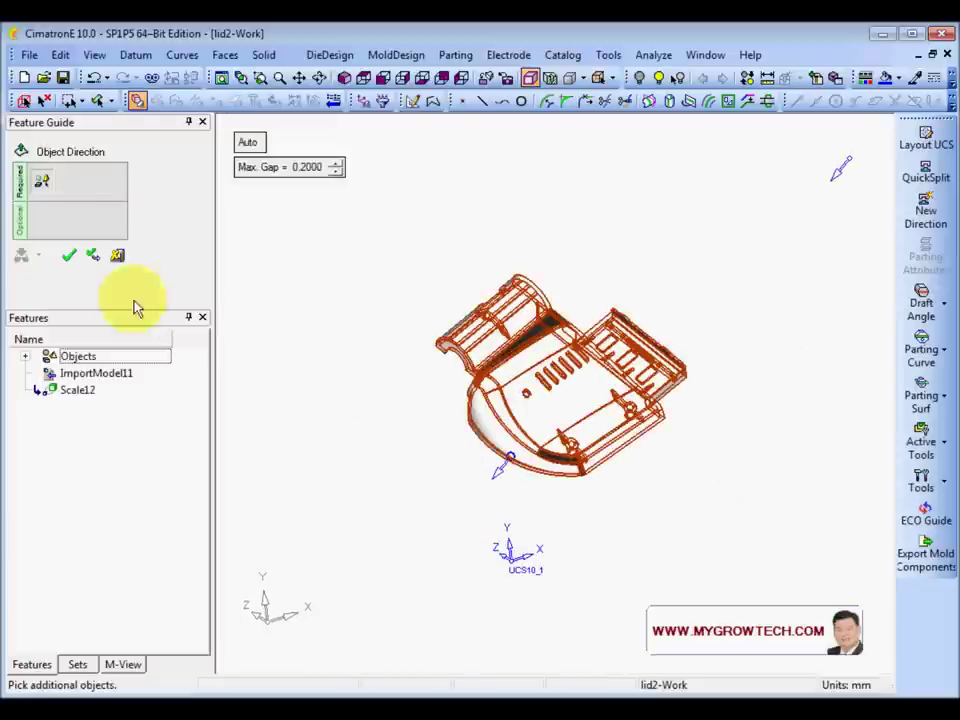
left_click(93, 256)
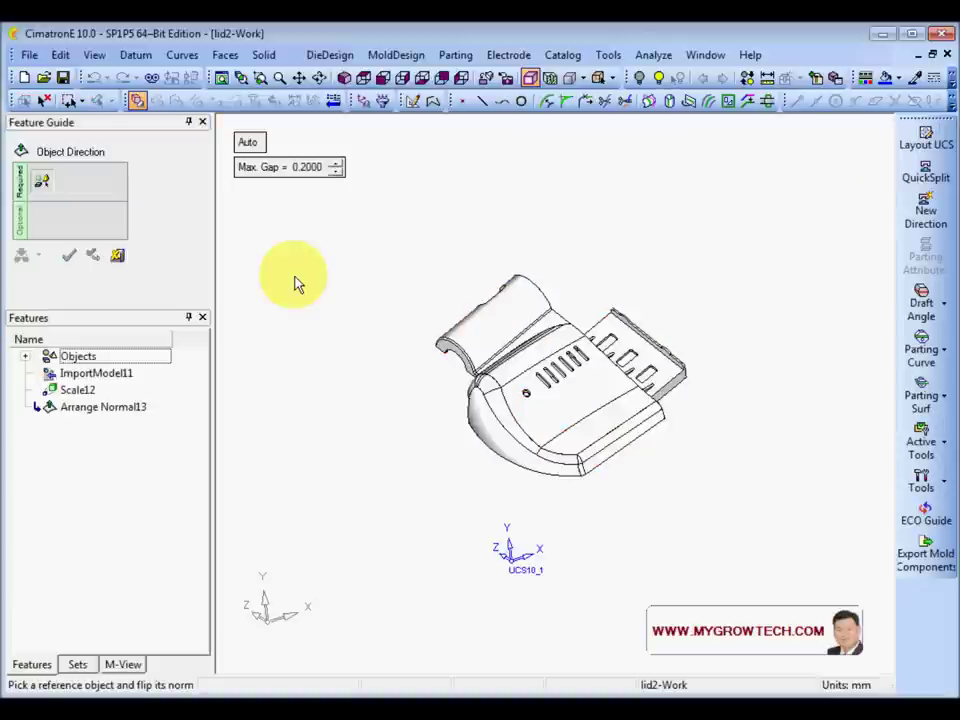
right_click_drag(495, 478, 566, 394, "ctrl")
middle_click_drag(566, 394, 587, 410, "ctrl")
middle_click_drag(580, 372, 613, 411)
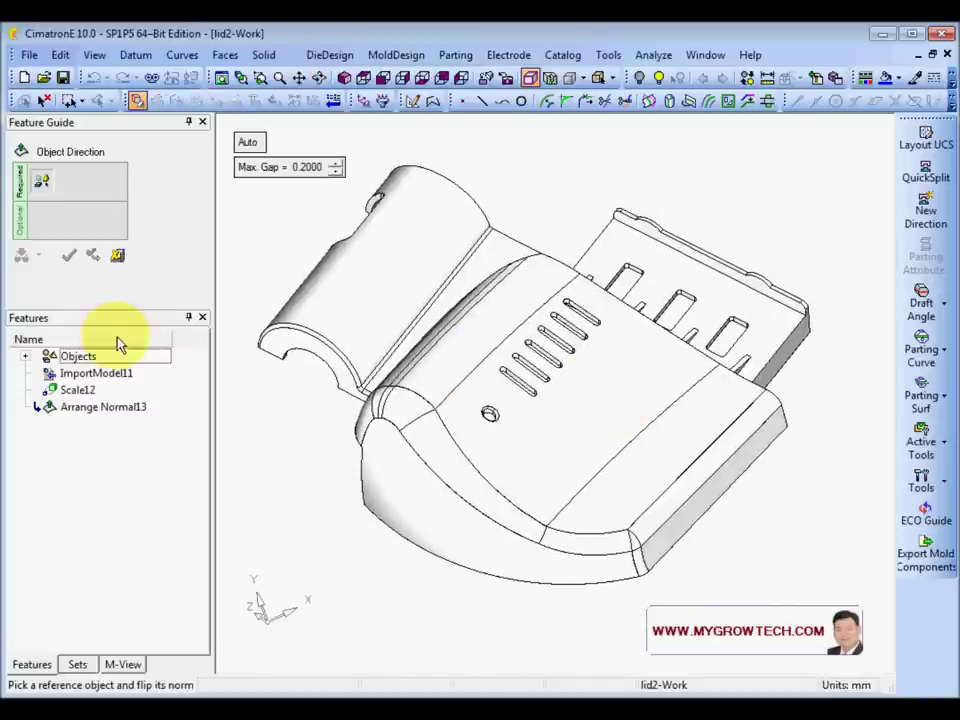
left_click(117, 256)
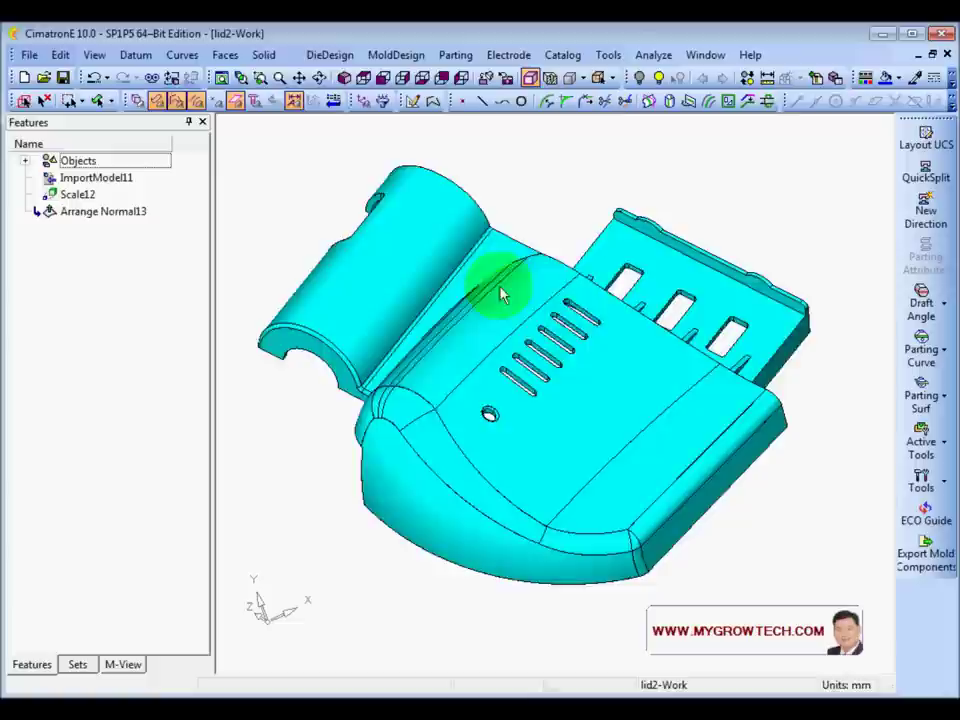
Start a Direction Analysis and select all of the lid's faces for it
left_click(928, 311)
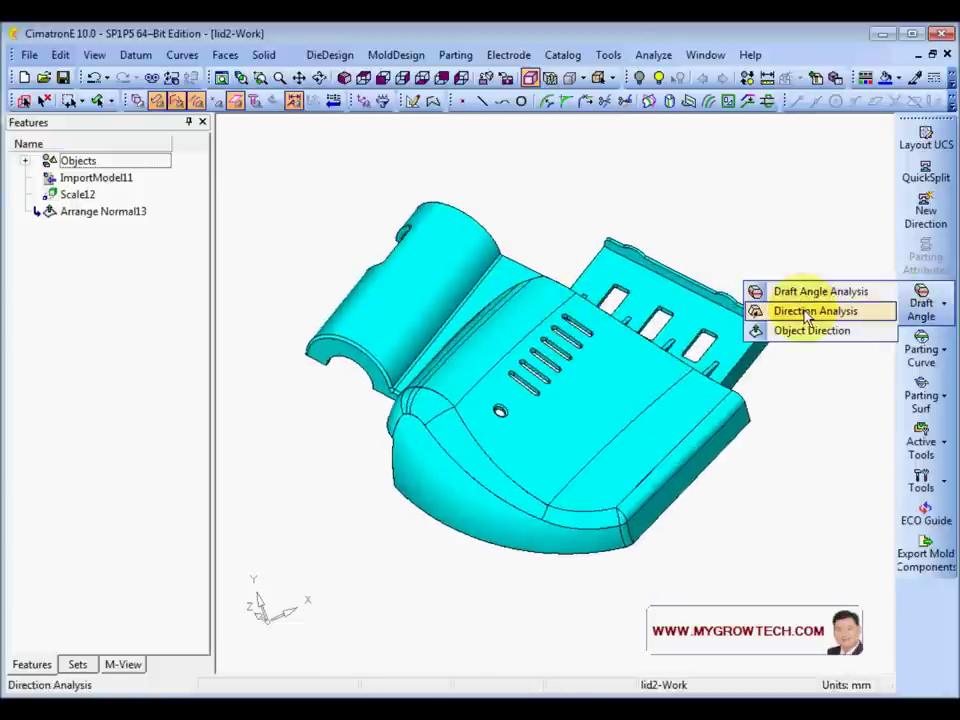
left_click(808, 312)
scroll(579, 392, "down", 3)
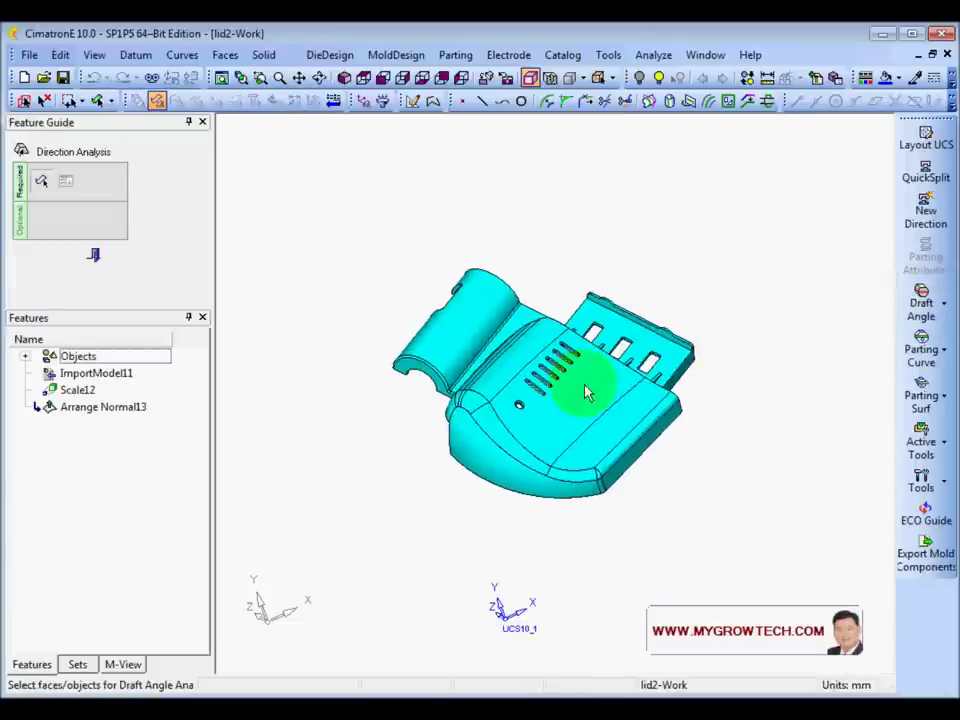
left_click_drag(743, 566, 741, 561)
middle_click(735, 503)
Set the analysis opening direction by Cylindrical/Conic Center, using the hole face of the boss inside the lid
right_click(452, 397)
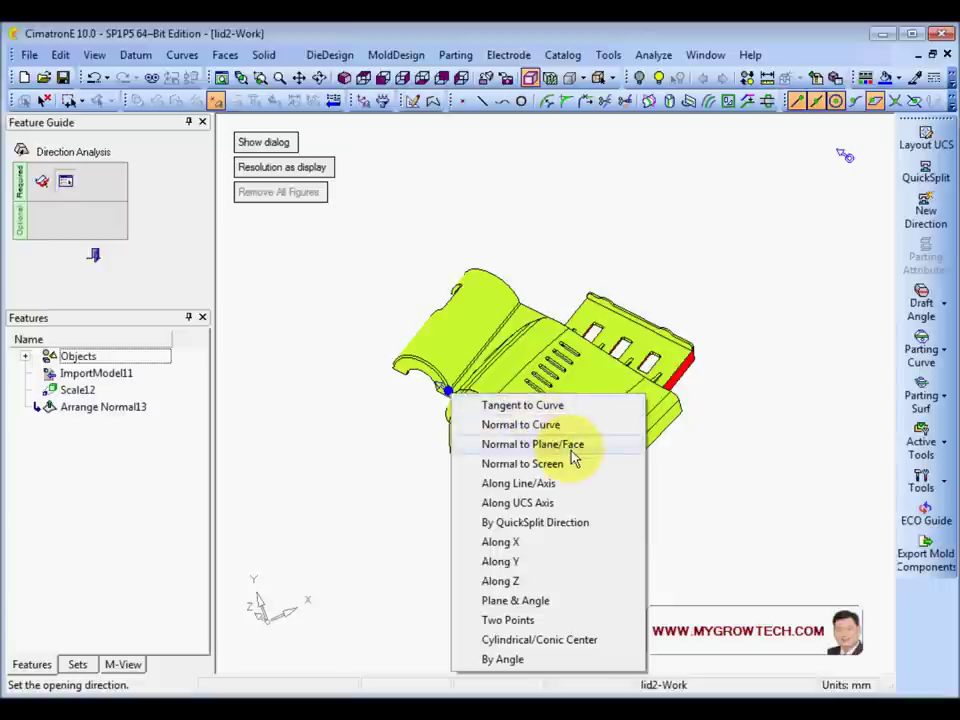
left_click(555, 639)
left_click_drag(654, 477, 634, 459, "ctrl")
scroll(585, 403, "up", 4)
left_click_drag(585, 403, 608, 338, "ctrl")
scroll(608, 338, "up", 4)
middle_click_drag(608, 338, 541, 490, "ctrl")
left_click(535, 448)
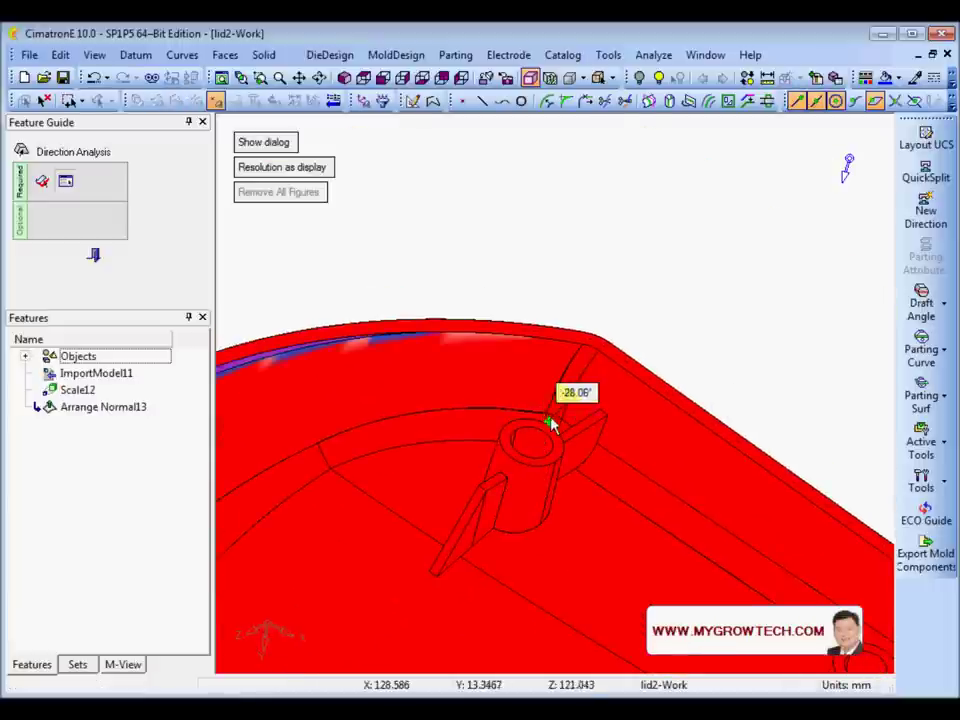
Inspect the draft colours over the lid, probe the draft angle near the curved side's lower edge, and leave the analysis
right_click_drag(632, 302, 585, 420, "ctrl")
left_click_drag(585, 420, 574, 493, "ctrl")
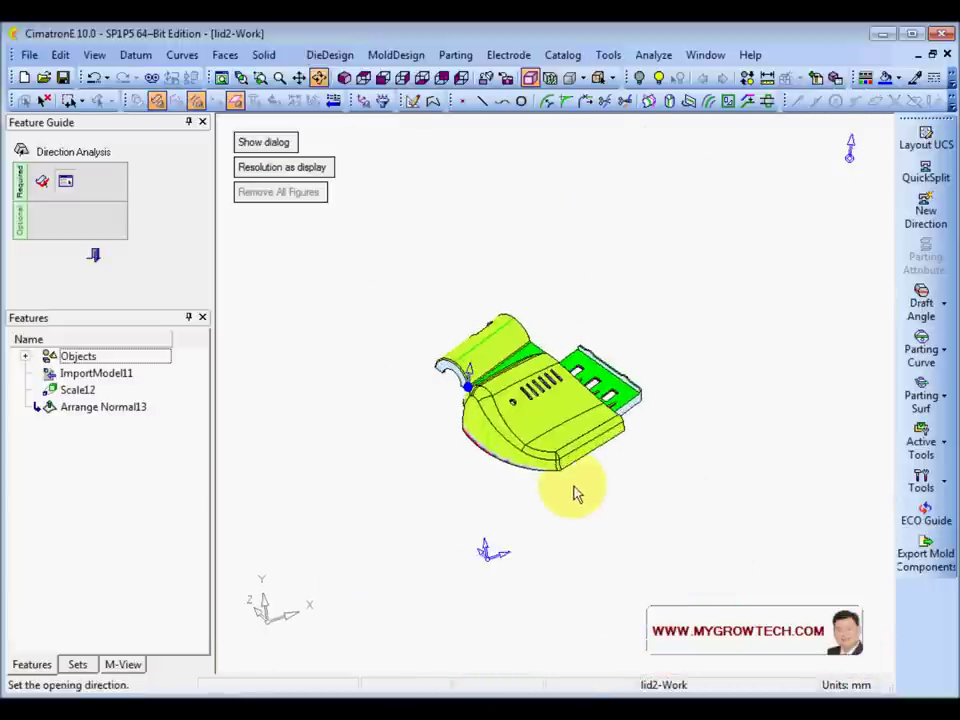
right_click_drag(574, 493, 641, 173, "ctrl")
middle_click_drag(641, 173, 440, 403)
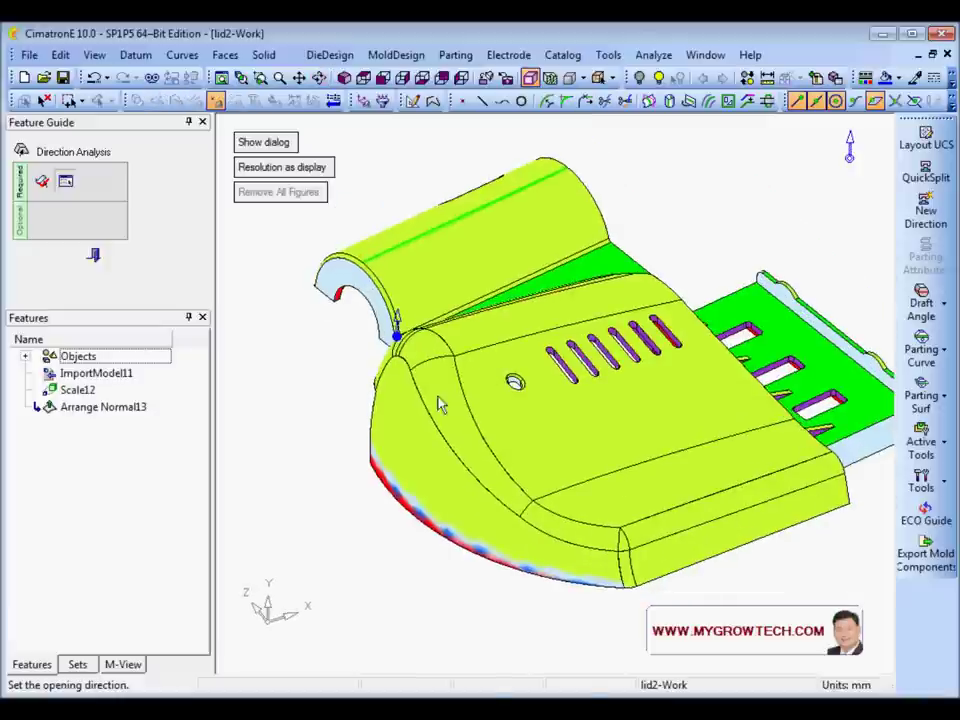
middle_click_drag(455, 415, 515, 405)
left_click(548, 395)
scroll(544, 334, "up", 3)
middle_click_drag(544, 334, 538, 486)
scroll(589, 443, "up", 3)
middle_click_drag(590, 447, 478, 364)
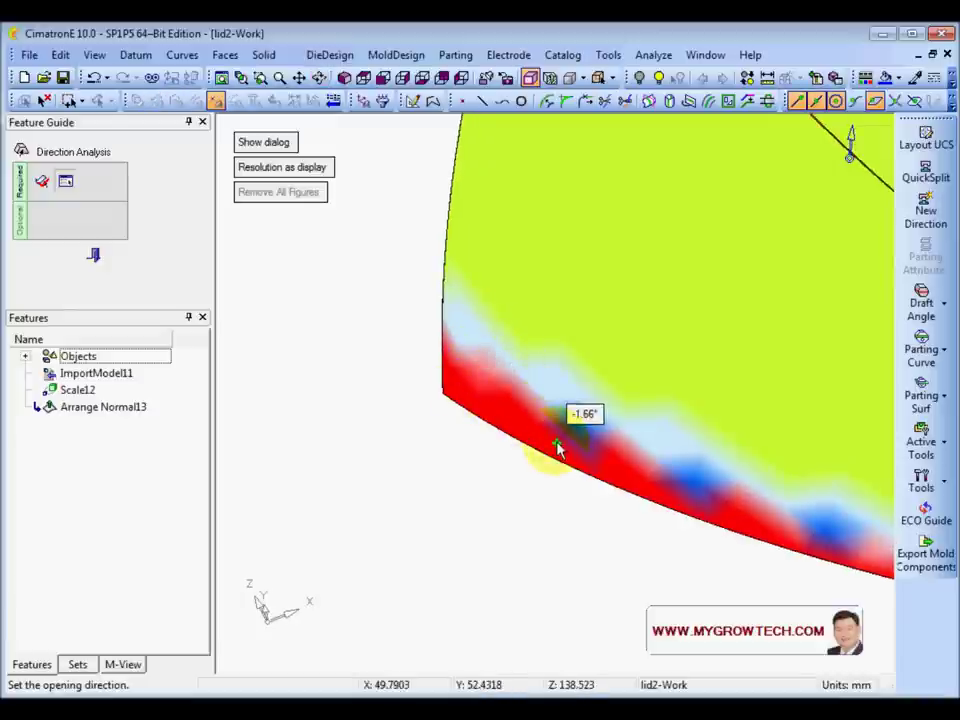
scroll(664, 300, "down", 8)
middle_click_drag(664, 349, 585, 429)
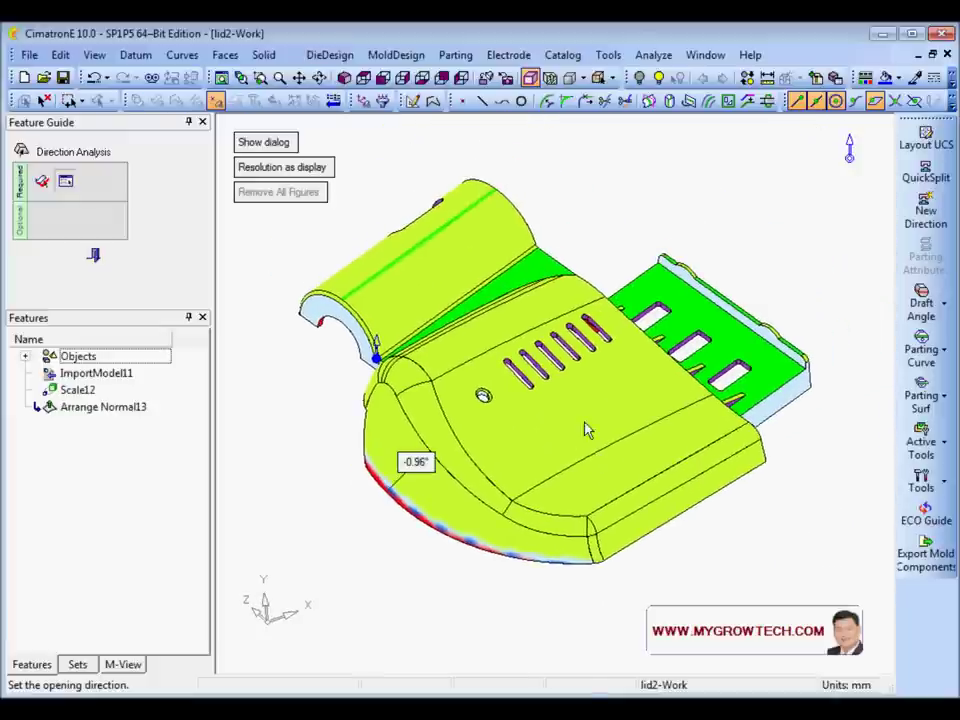
left_click(94, 256)
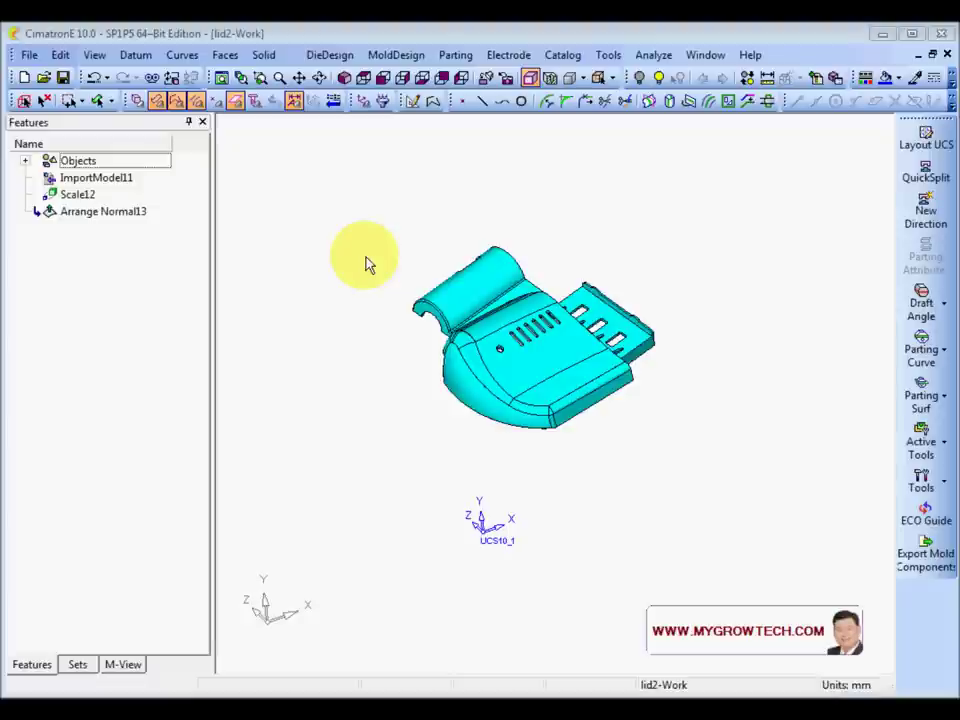
Start a Work UCS for the lid and align its Z direction with the inner boss hole by Cylindrical/Conic Center
left_click(345, 79)
scroll(511, 497, "down", 5)
middle_click_drag(505, 470, 454, 399, "ctrl")
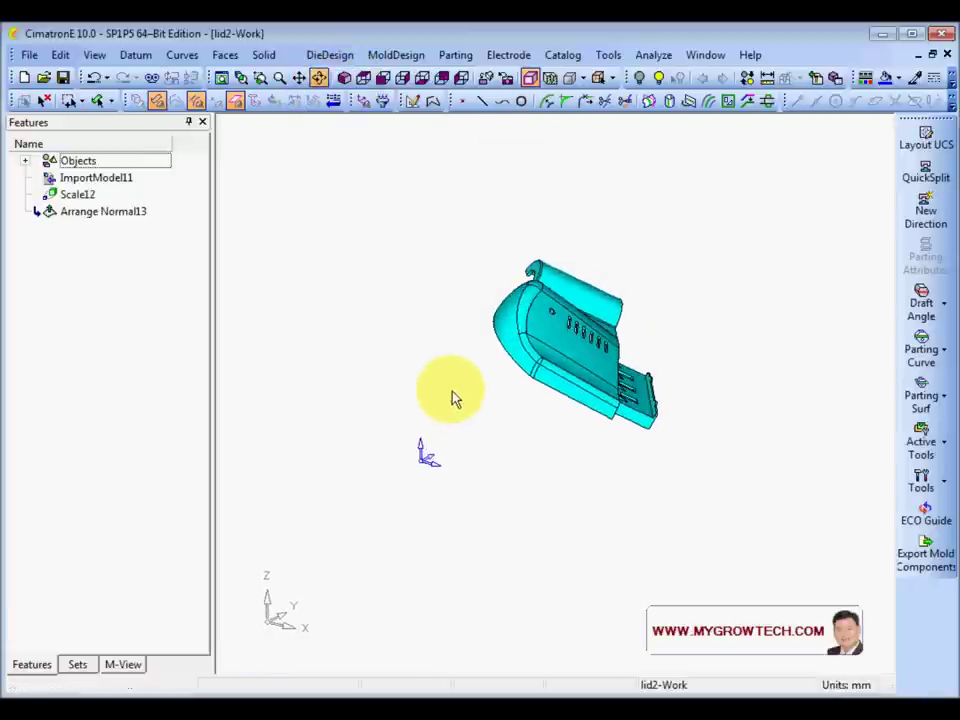
middle_click_drag(425, 467, 418, 506)
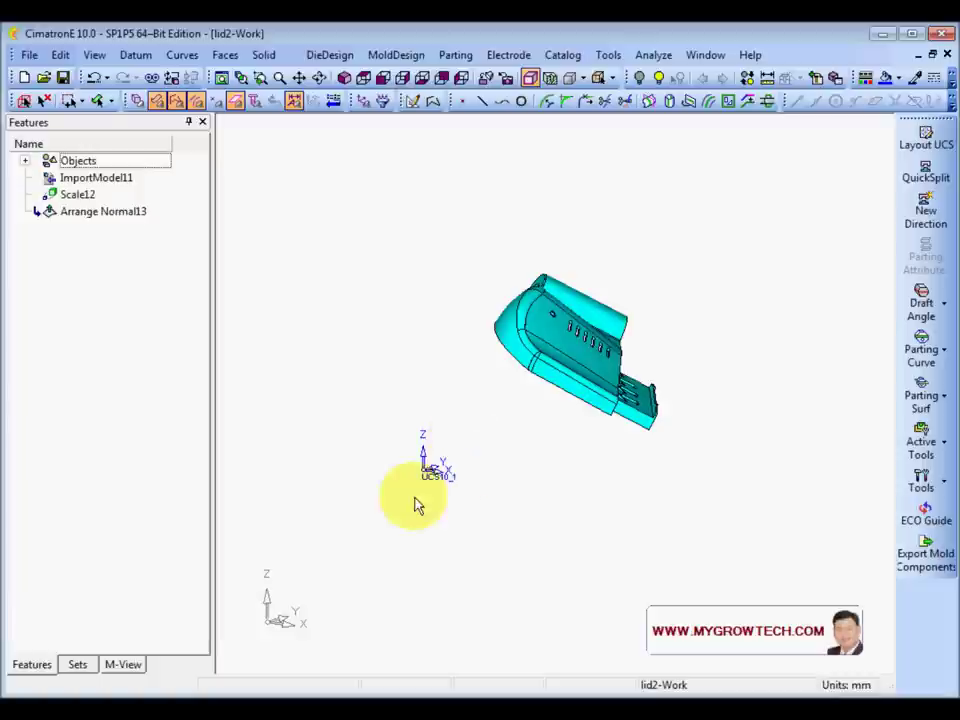
middle_click_drag(467, 396, 516, 433)
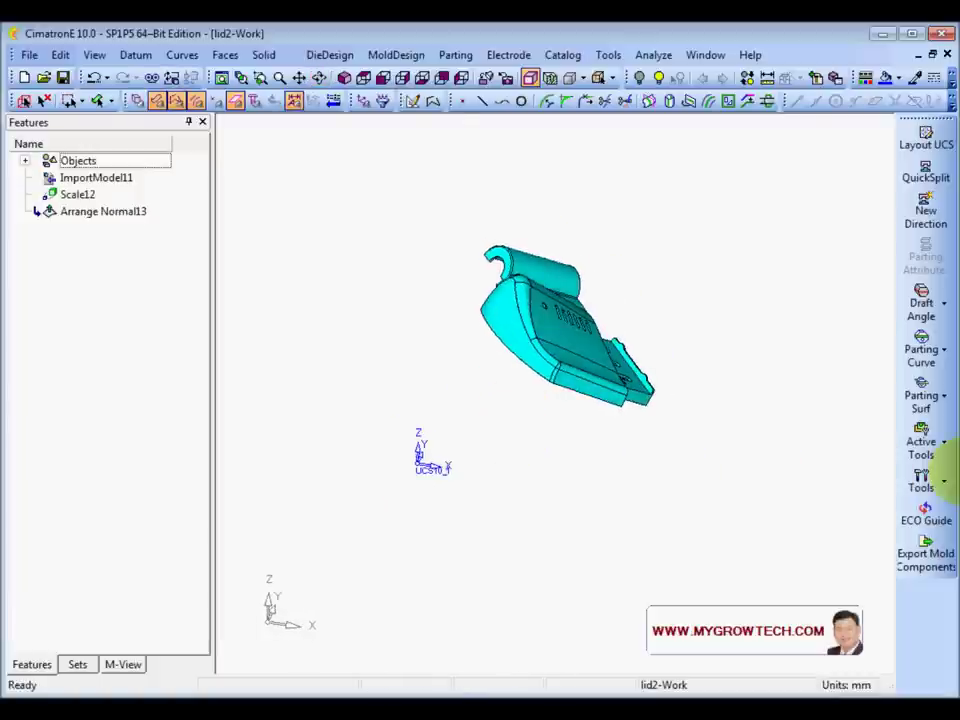
left_click(946, 482)
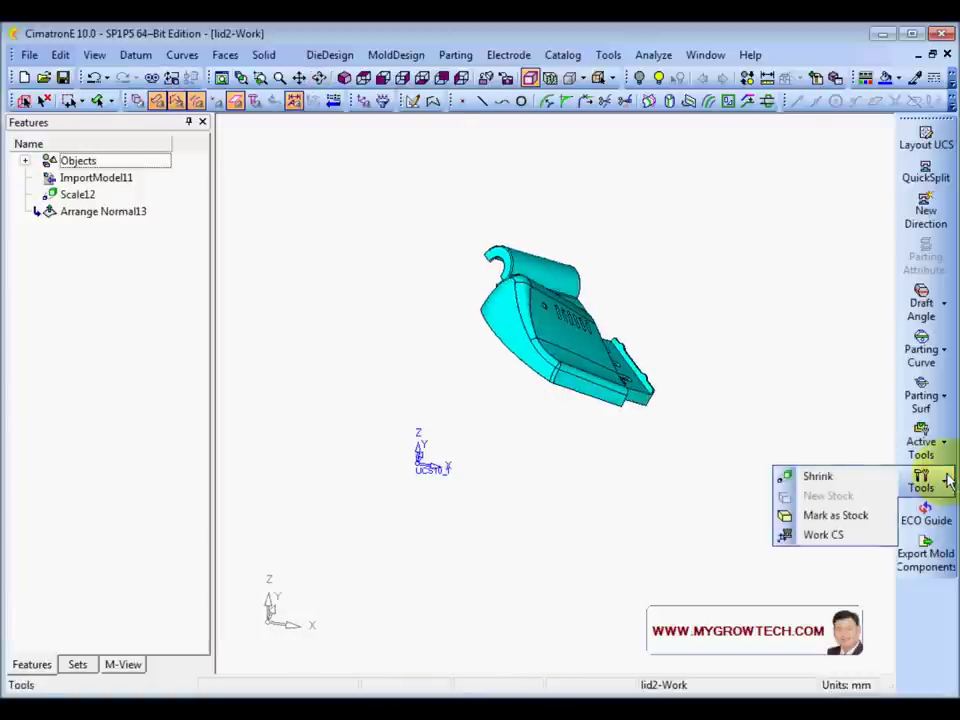
left_click(820, 536)
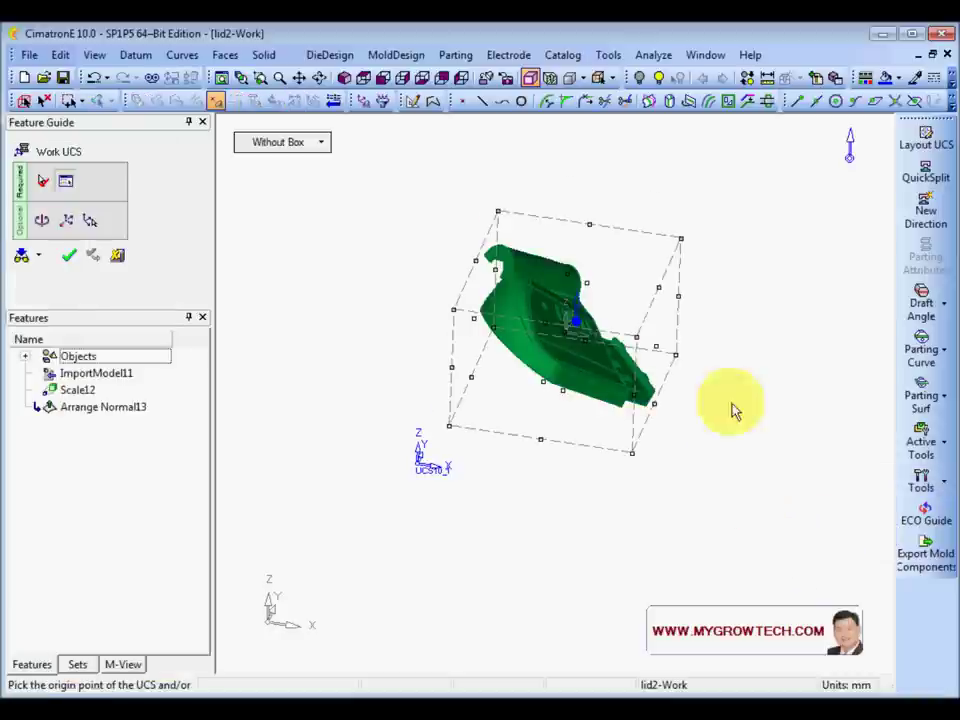
scroll(733, 410, "up", 5)
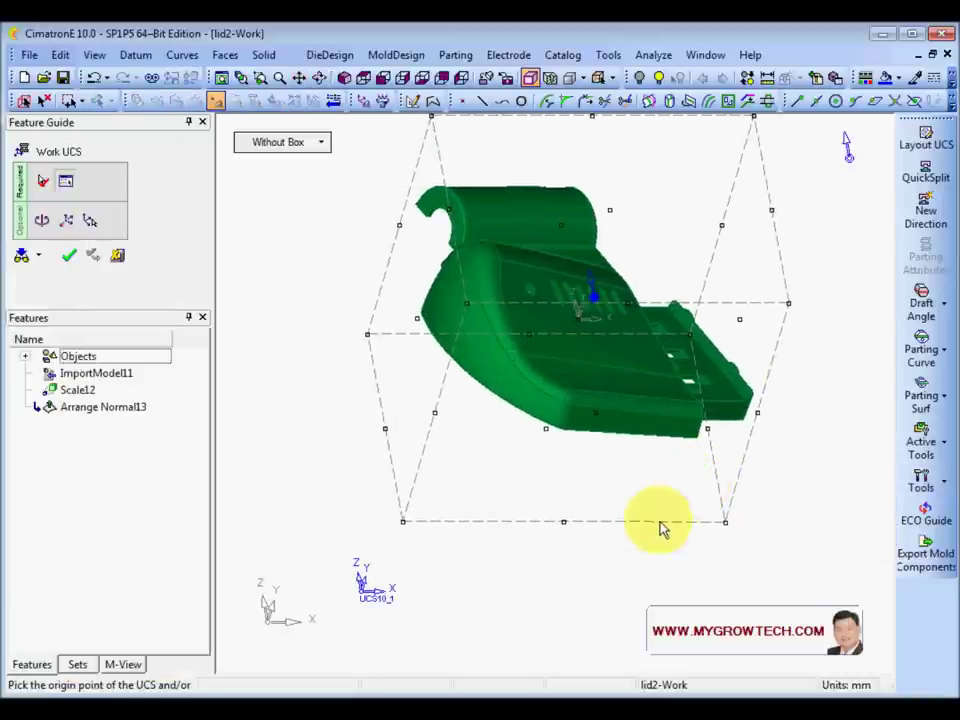
right_click_drag(688, 339, 668, 480, "ctrl")
mouse_move(602, 450)
middle_mouse_down("ctrl")
mouse_move(596, 484)
mouse_move(611, 339)
mouse_move(634, 347)
mouse_move(604, 355)
mouse_move(632, 450)
mouse_move(594, 380)
middle_mouse_up("ctrl")
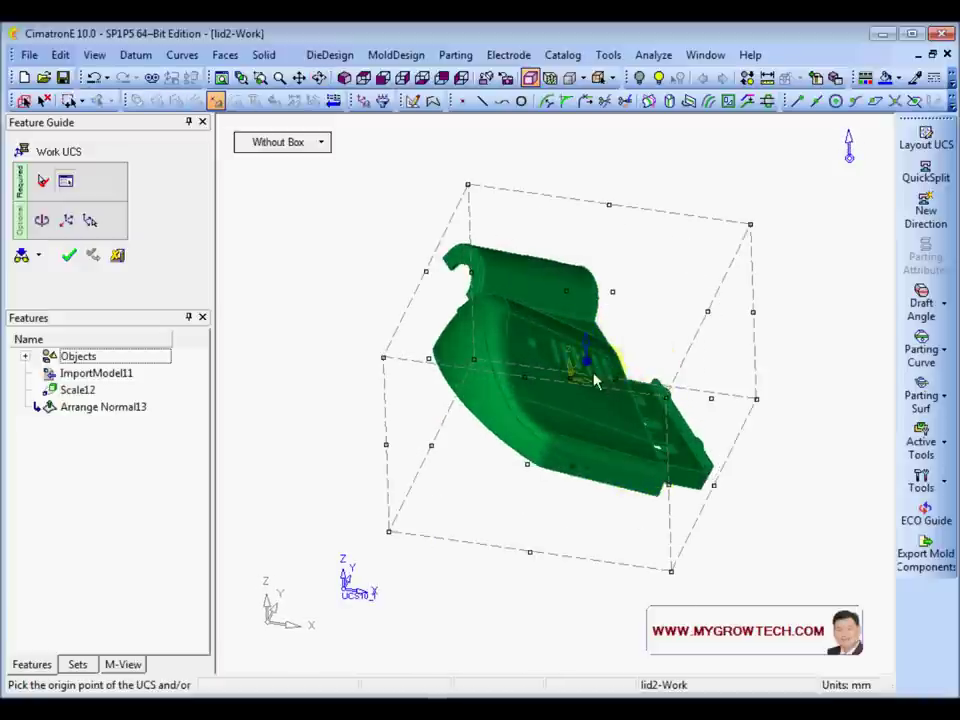
right_click(589, 373)
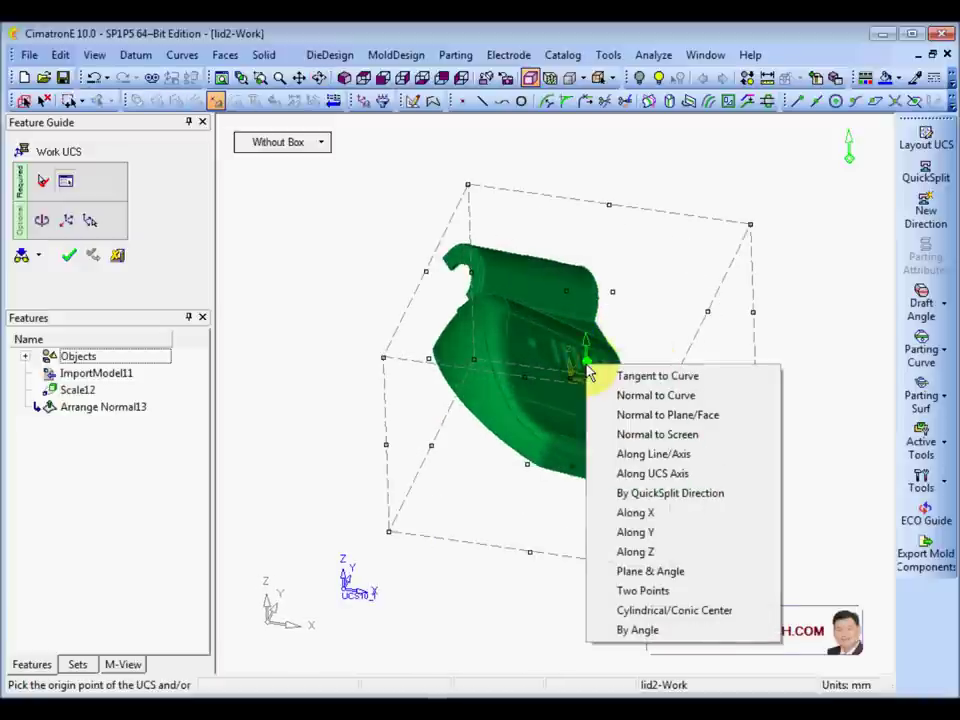
left_click(680, 610)
middle_click_drag(467, 536, 514, 508)
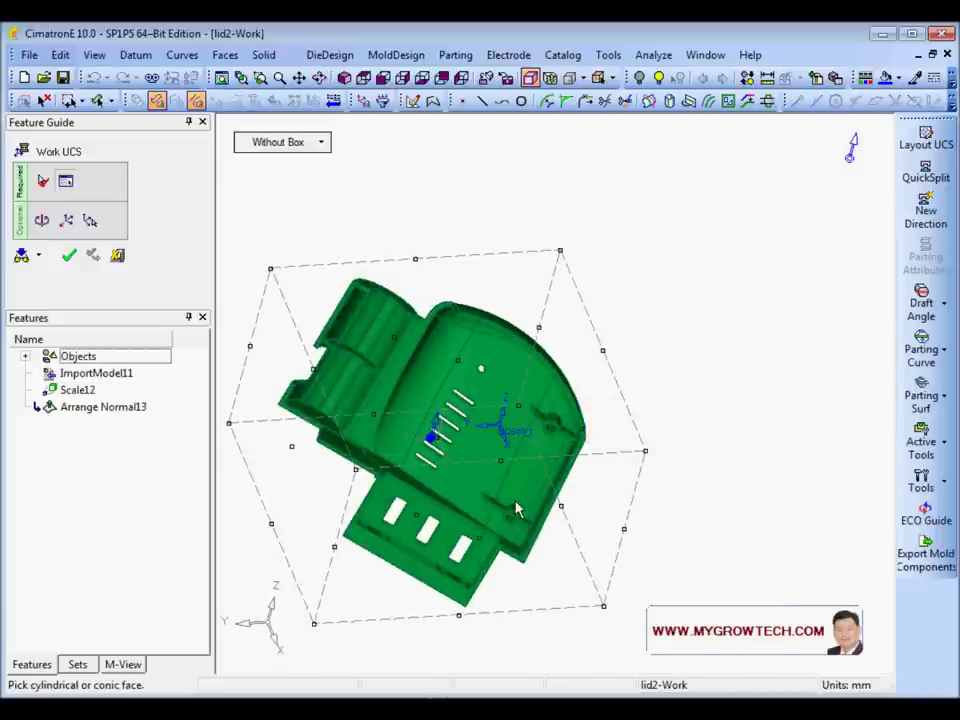
scroll(617, 340, "up", 3)
scroll(579, 497, "up", 5)
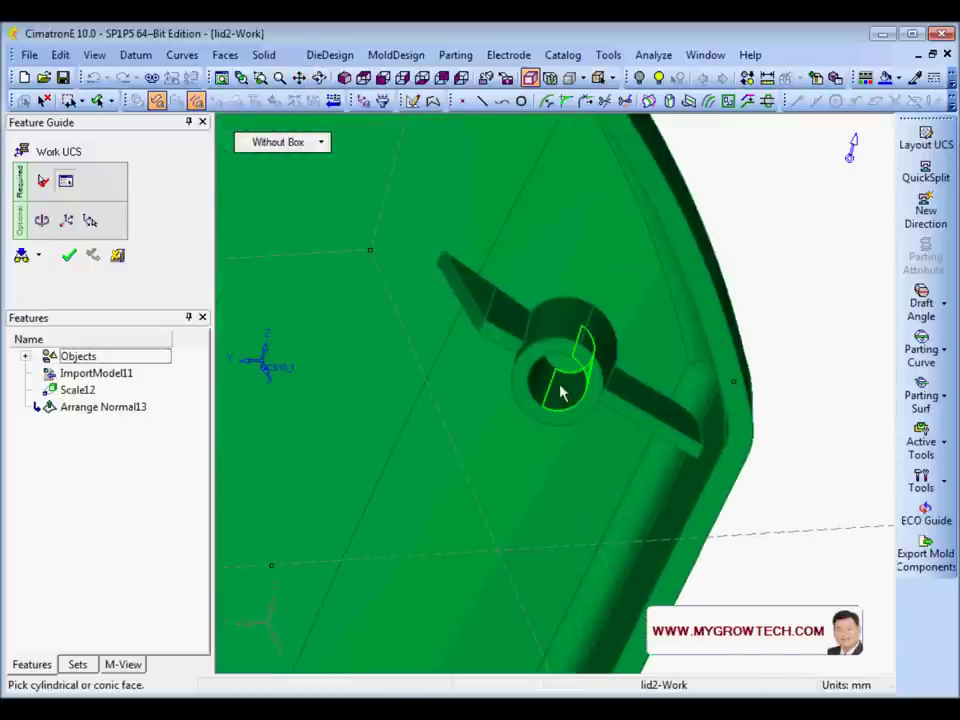
left_click(561, 395)
Place the Work UCS origin at the centre of the bounding box's bottom face and create the coordinate system
right_click_drag(727, 247, 565, 668, "ctrl")
middle_click_drag(654, 281, 672, 436, "ctrl")
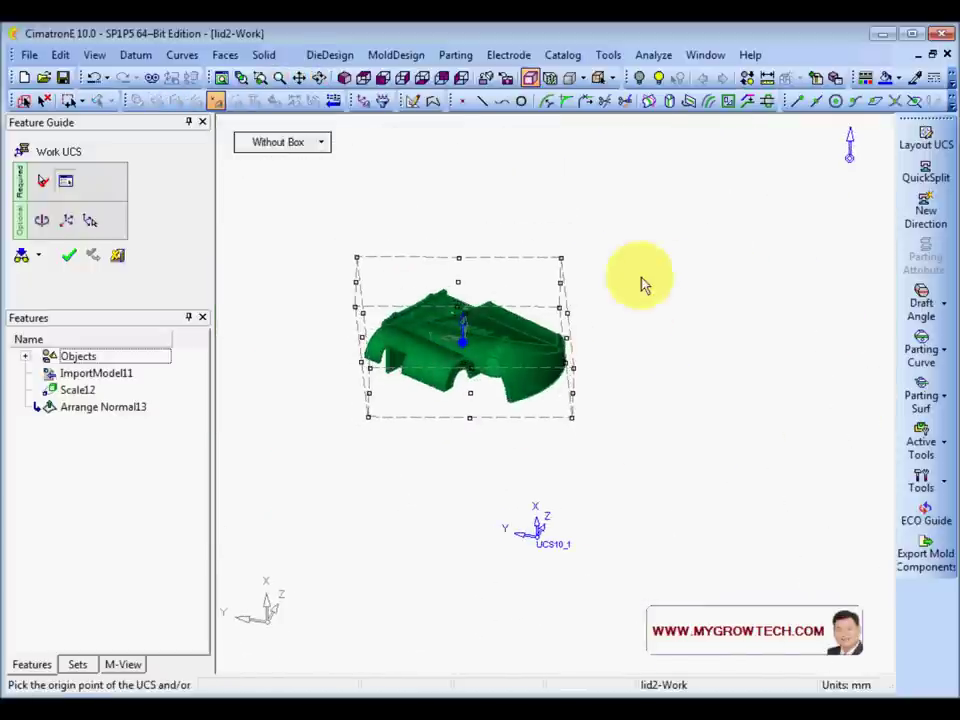
left_click(344, 79)
middle_click_drag(713, 321, 527, 312)
right_click_drag(525, 305, 588, 429, "ctrl")
middle_click_drag(588, 429, 598, 486, "ctrl")
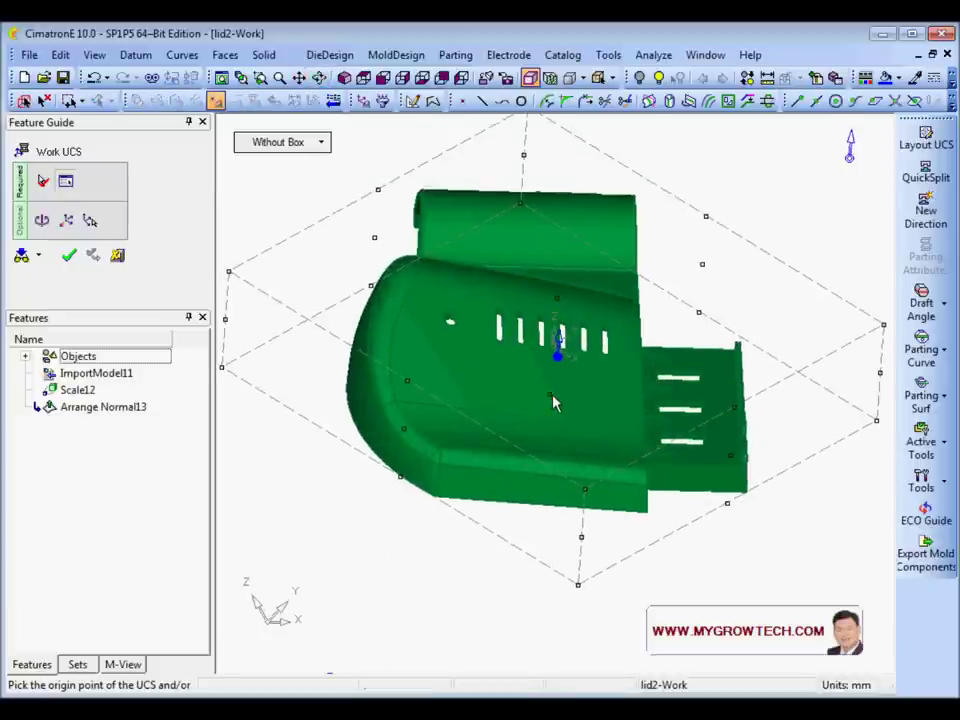
left_click(69, 257)
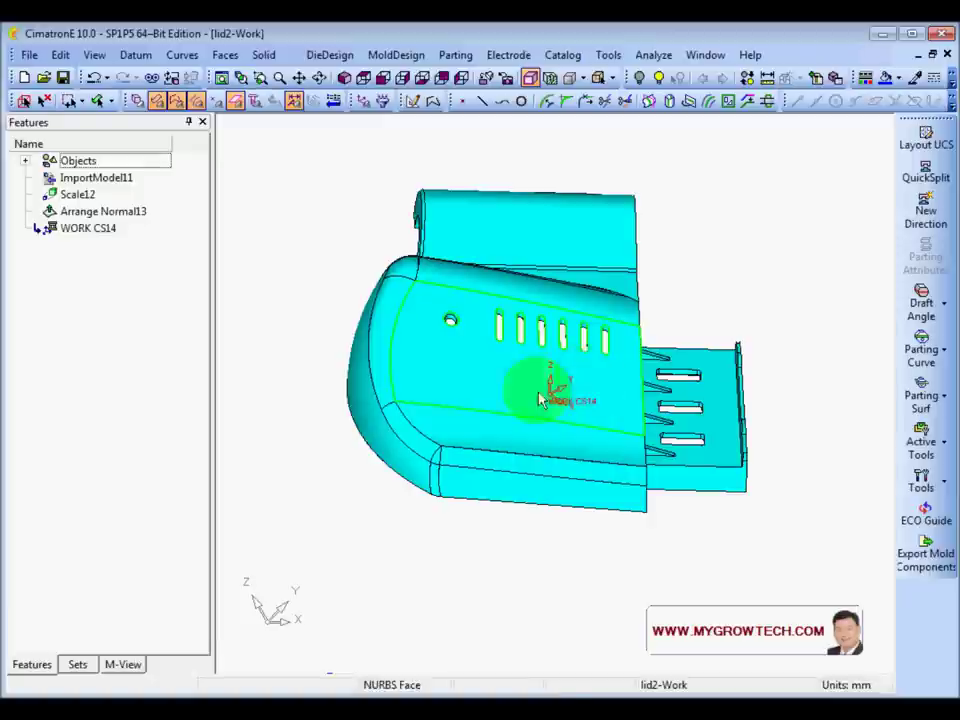
Check the lid in top and front views and create a YZ main plane on WORK CS14
left_click(364, 80)
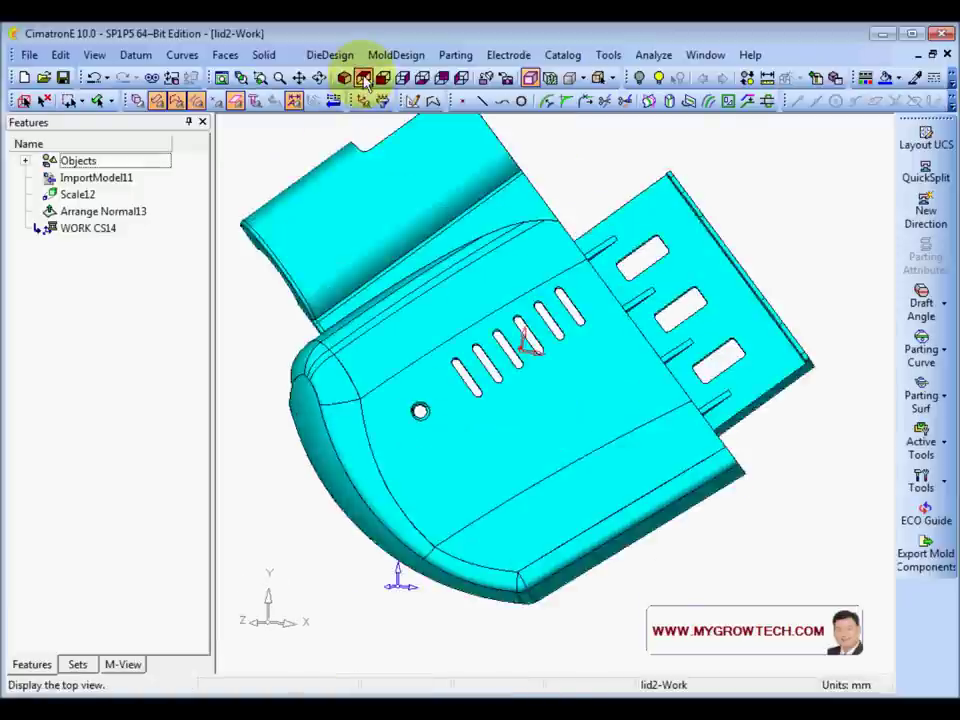
left_click(384, 82)
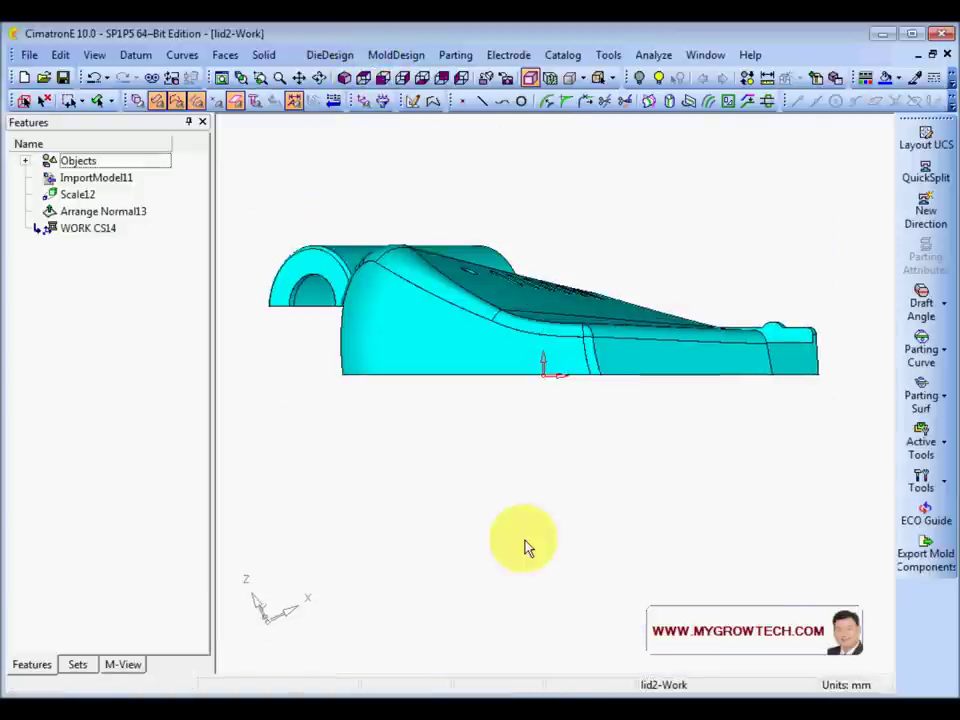
left_click(362, 78)
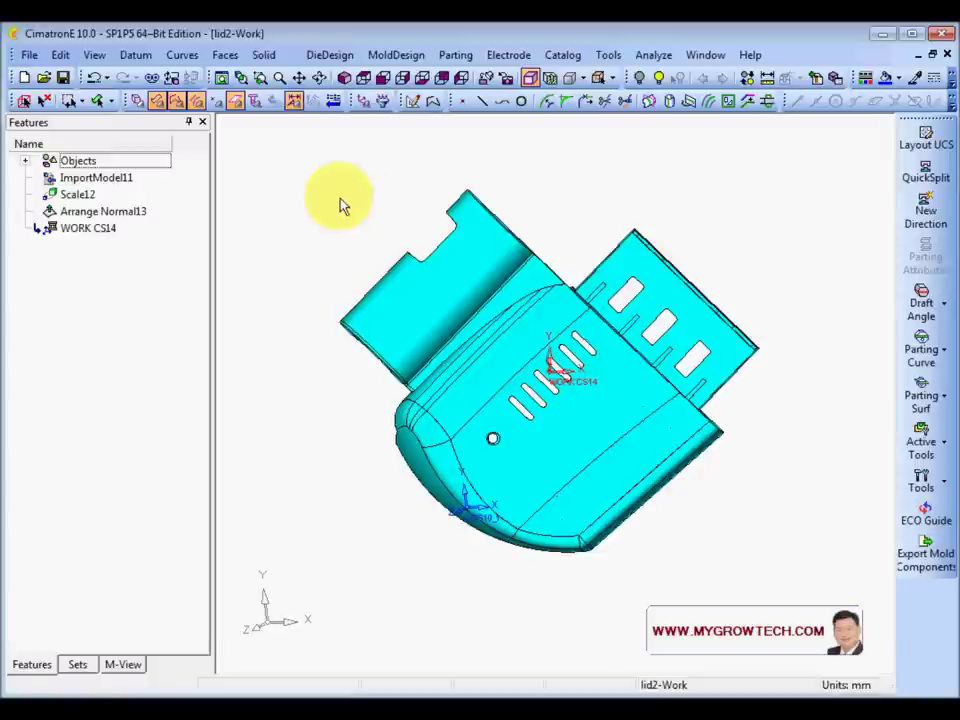
left_click(135, 55)
mouse_move(153, 80)
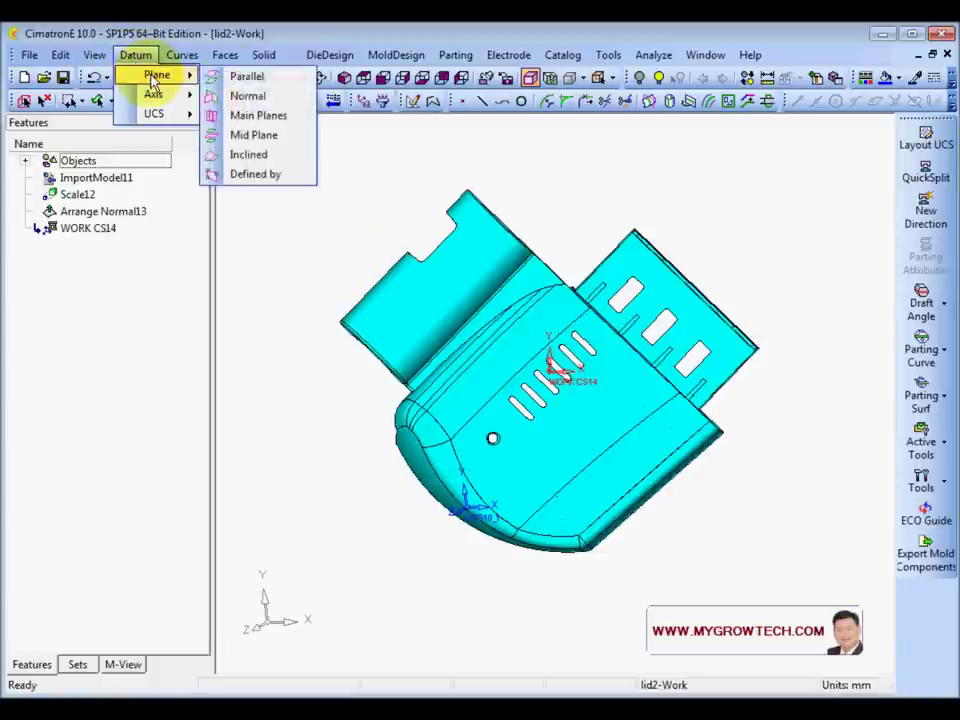
left_click(252, 116)
left_click(551, 383)
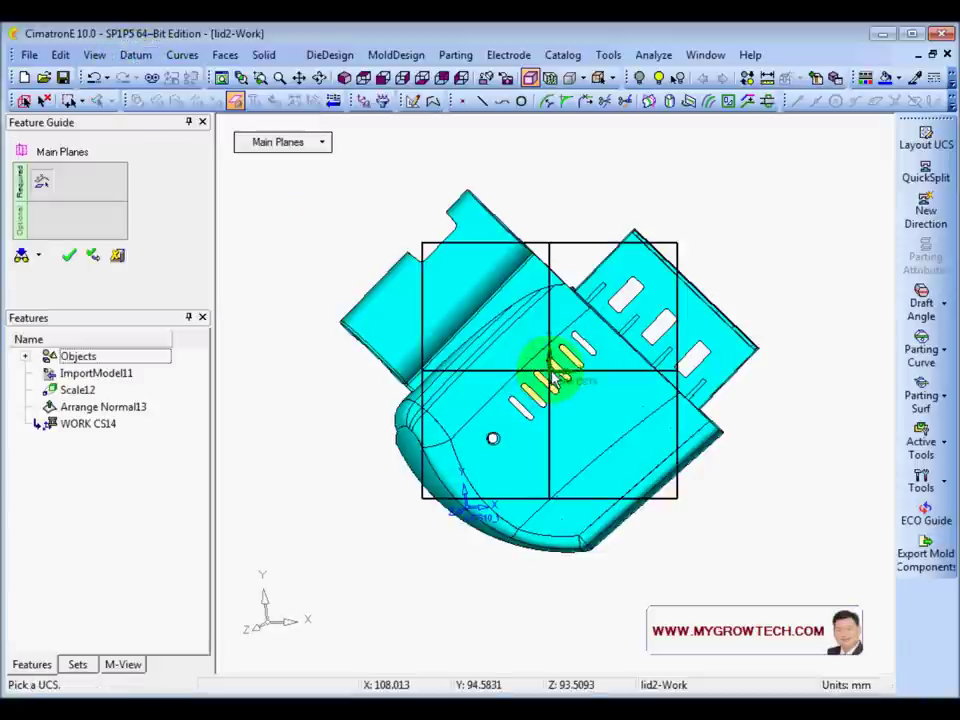
left_click(289, 145)
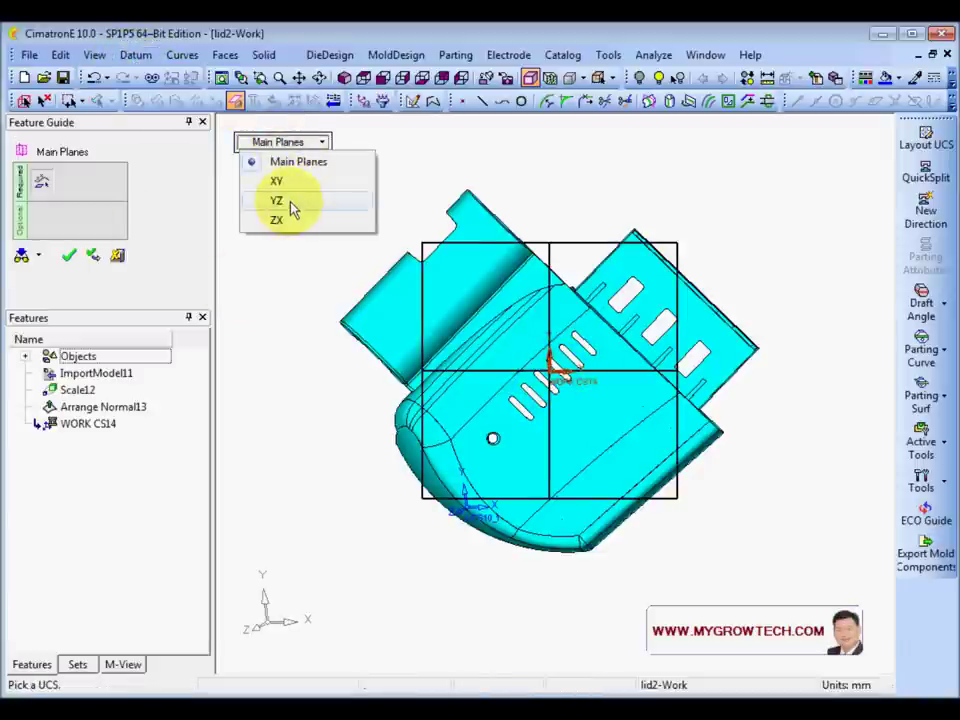
left_click(277, 200)
left_click(345, 231)
middle_click_drag(336, 268, 347, 379)
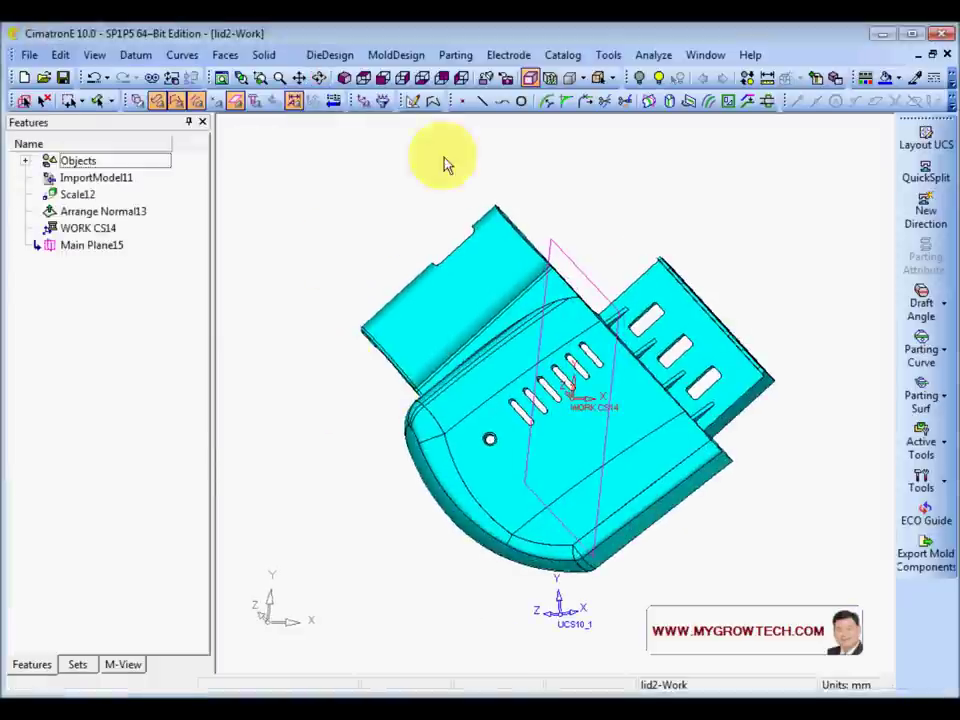
Measure the angle between the YZ main plane and the recessed flat face of the slotted flange, and highlight the angle value
left_click(766, 78)
left_click_drag(503, 155, 452, 140)
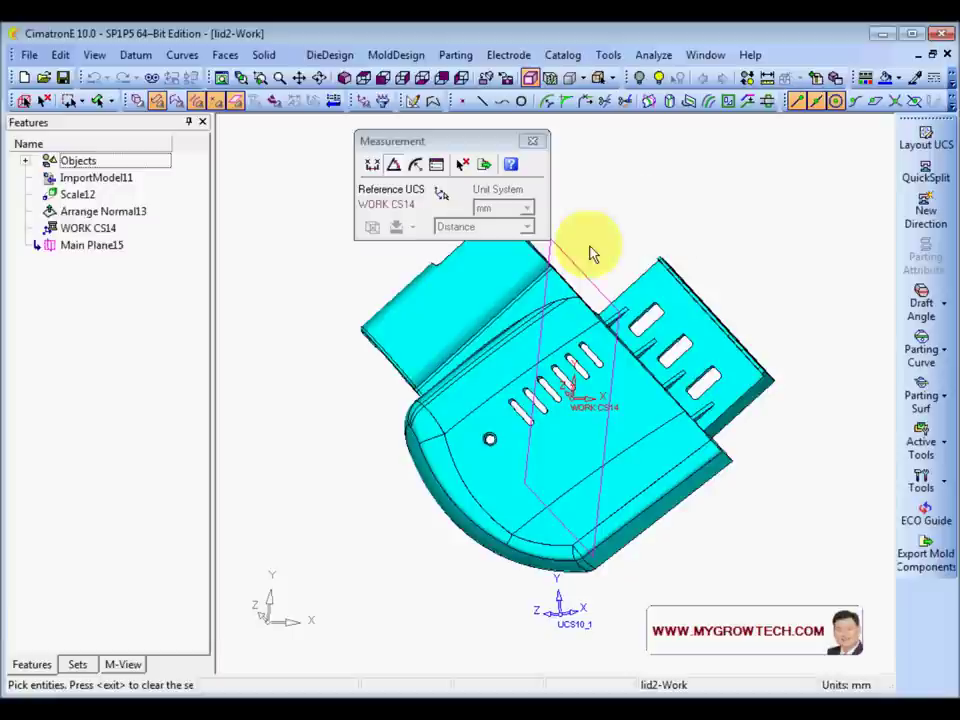
middle_click_drag(586, 270, 561, 482)
left_click(630, 374)
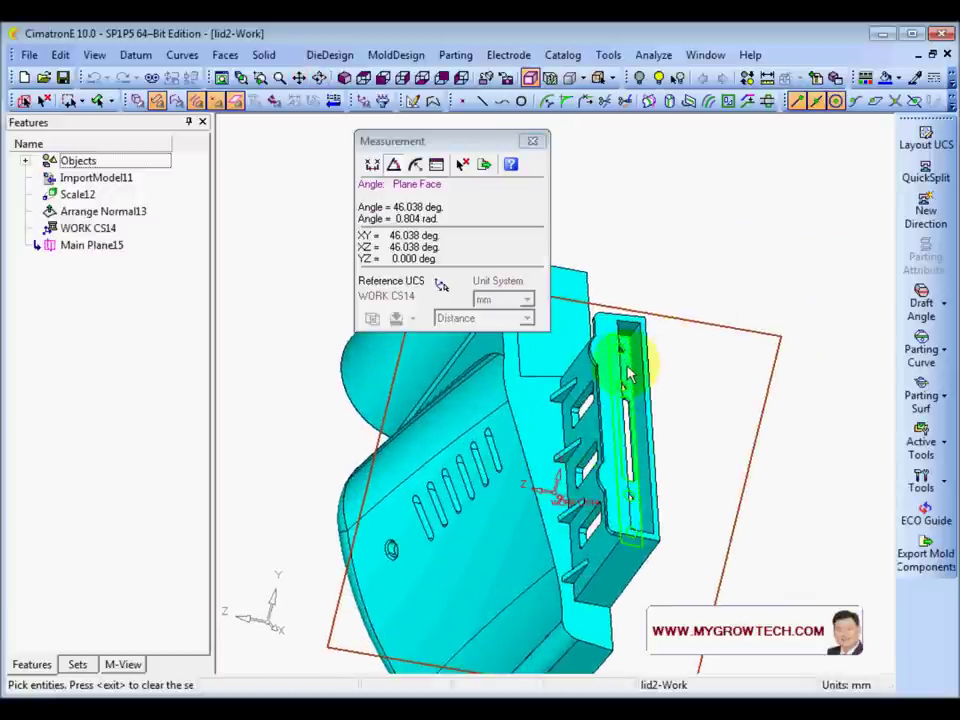
left_click(424, 212)
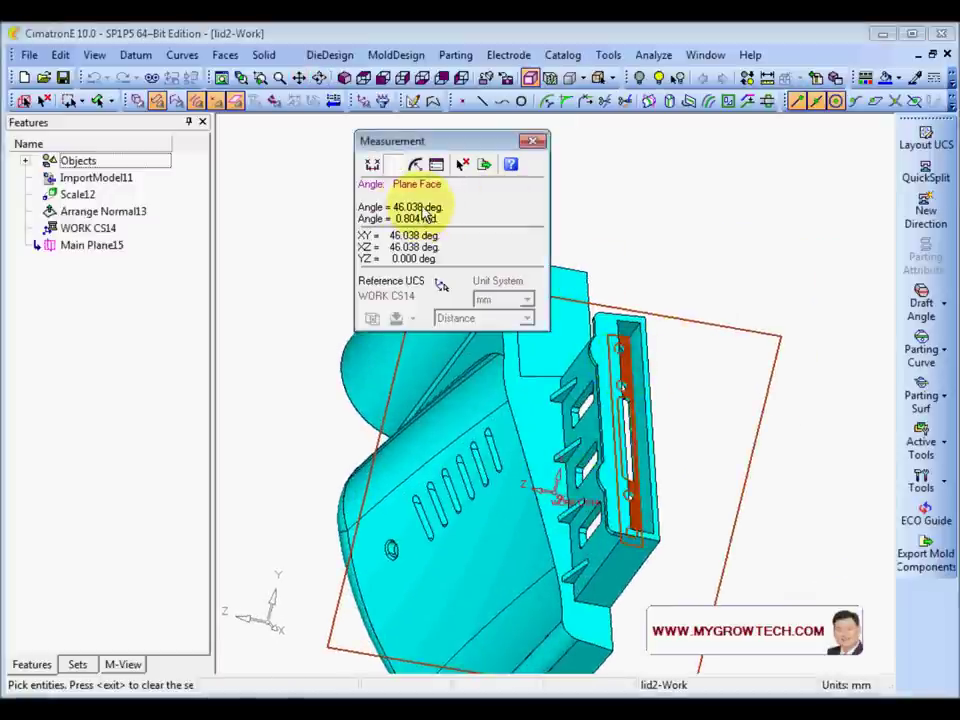
left_click(397, 207)
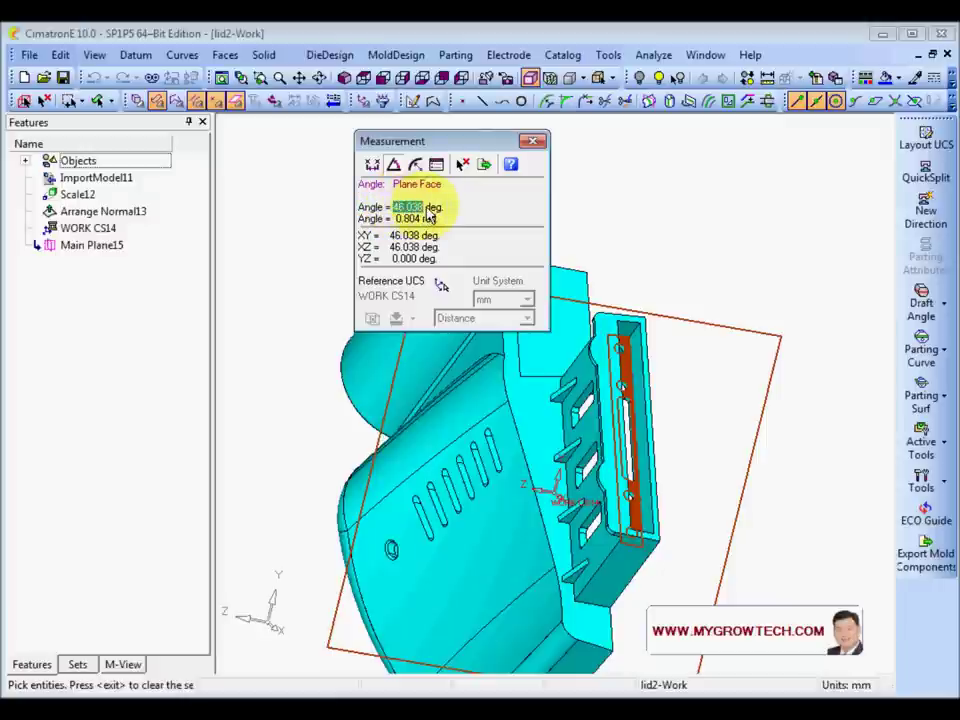
left_click(533, 141)
Edit WORK CS14 and rotate the coordinate system by 46.038 degrees about its Z axis
middle_click_drag(386, 206, 424, 190)
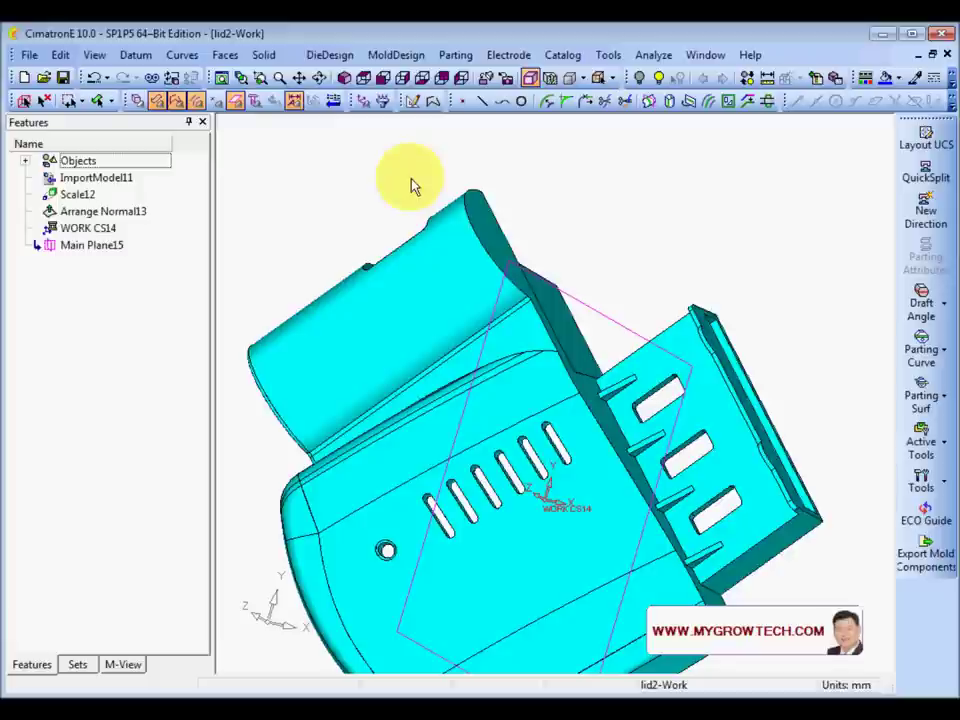
left_click(486, 102)
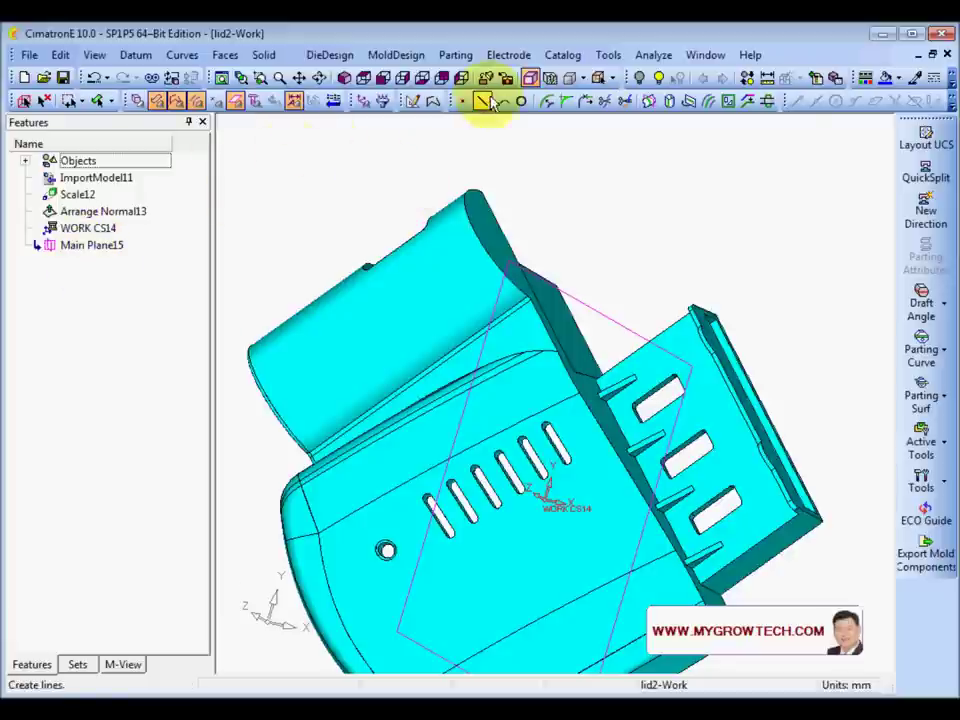
left_click(100, 228)
right_click(100, 229)
left_click(157, 238)
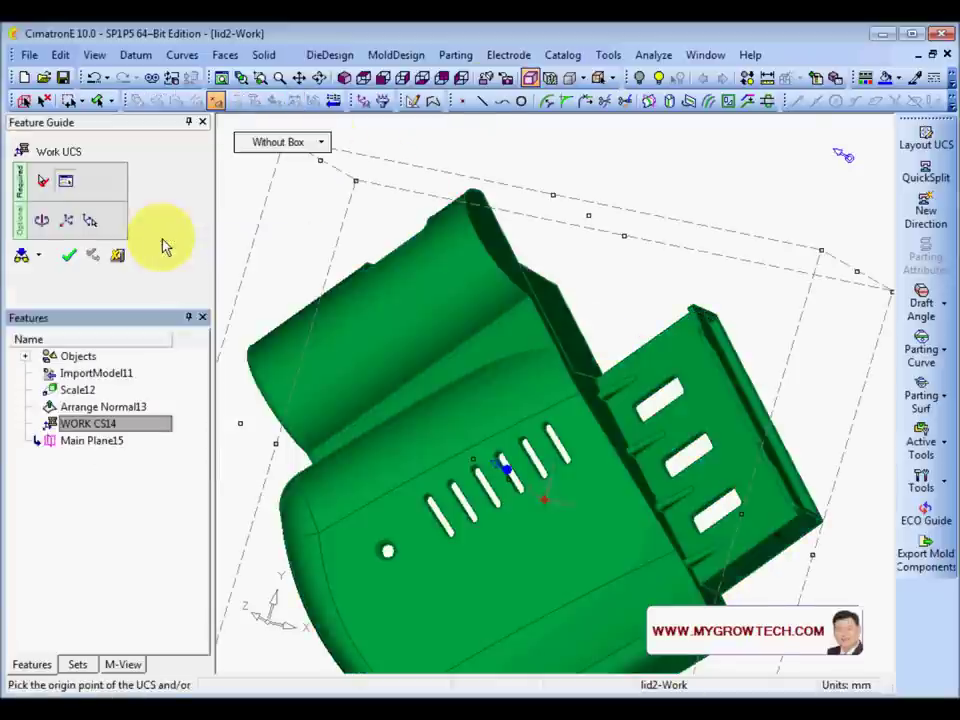
left_click(43, 223)
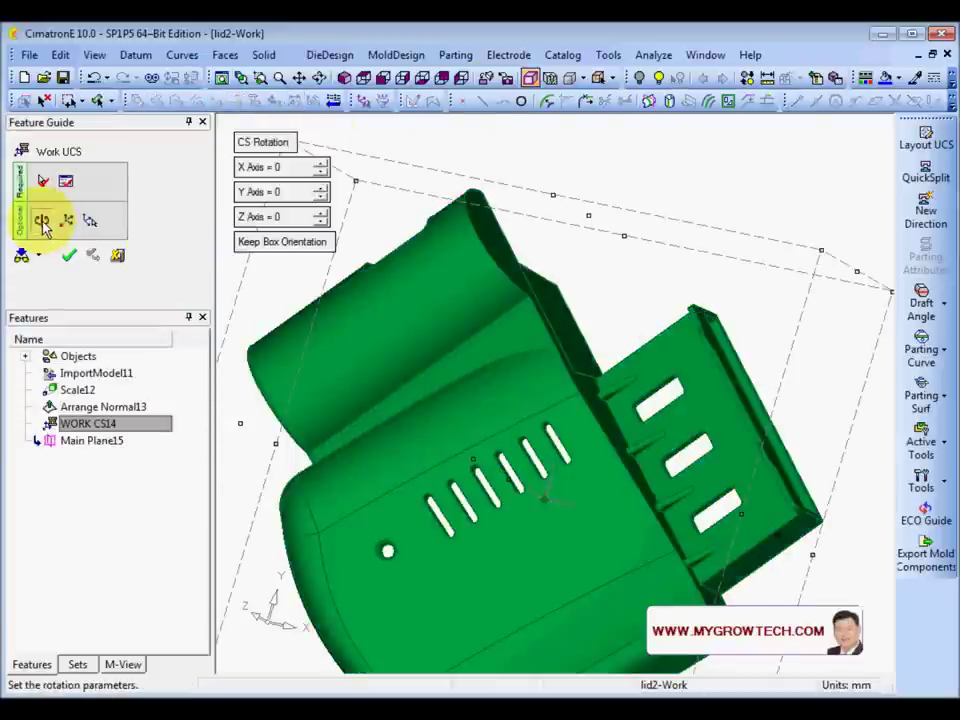
left_click(262, 218)
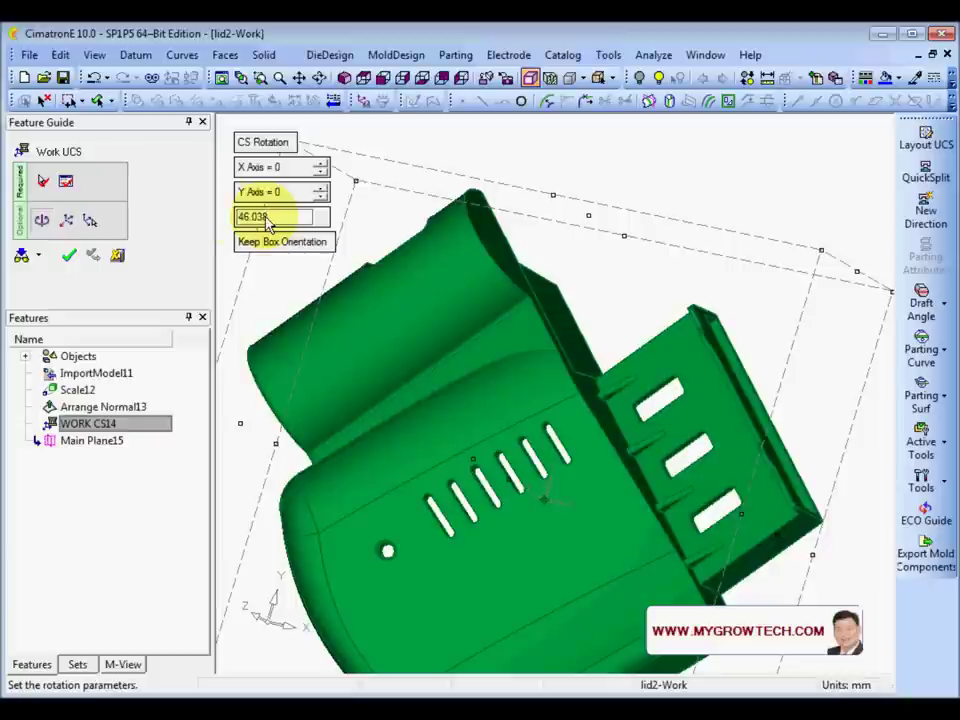
key("Return")
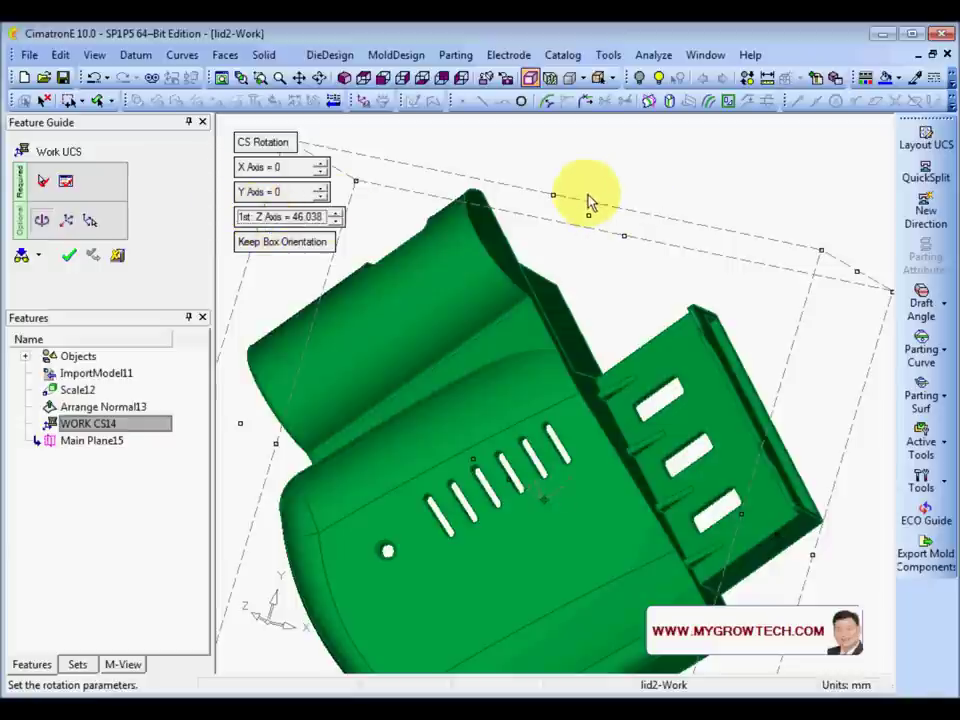
left_click(68, 258)
Examine the lid's alignment with the rotated work coordinate system in the top and isometric views
left_click(363, 79)
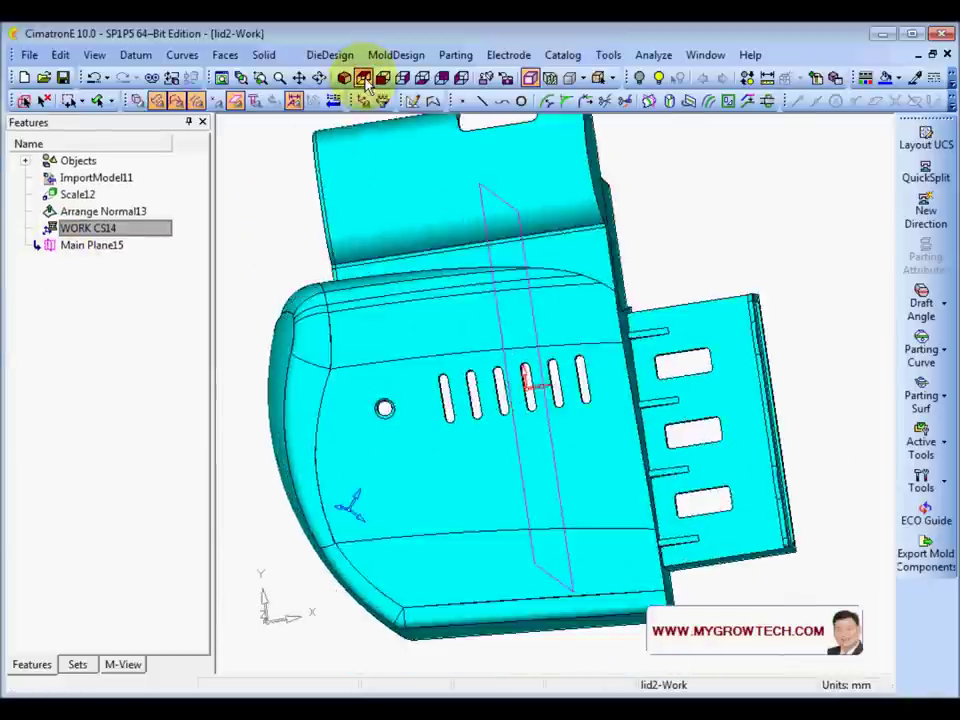
right_click_drag(345, 240, 334, 362, "ctrl")
middle_click_drag(347, 306, 317, 265, "ctrl")
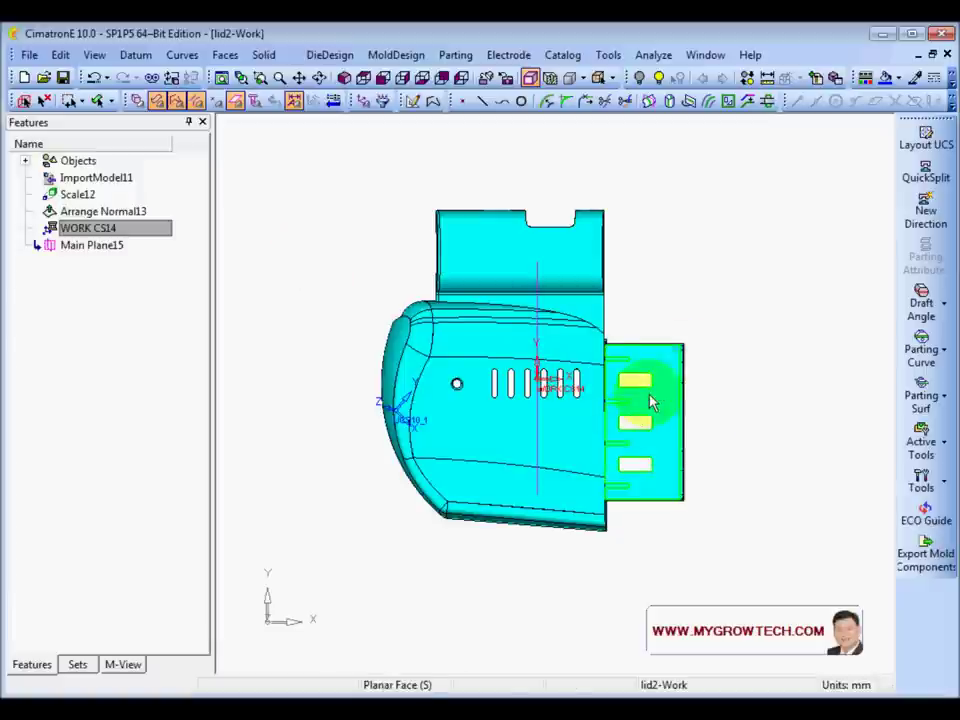
left_click_drag(650, 395, 759, 395, "ctrl")
left_click_drag(681, 393, 584, 366, "ctrl")
middle_click_drag(605, 395, 403, 167)
left_click(364, 79)
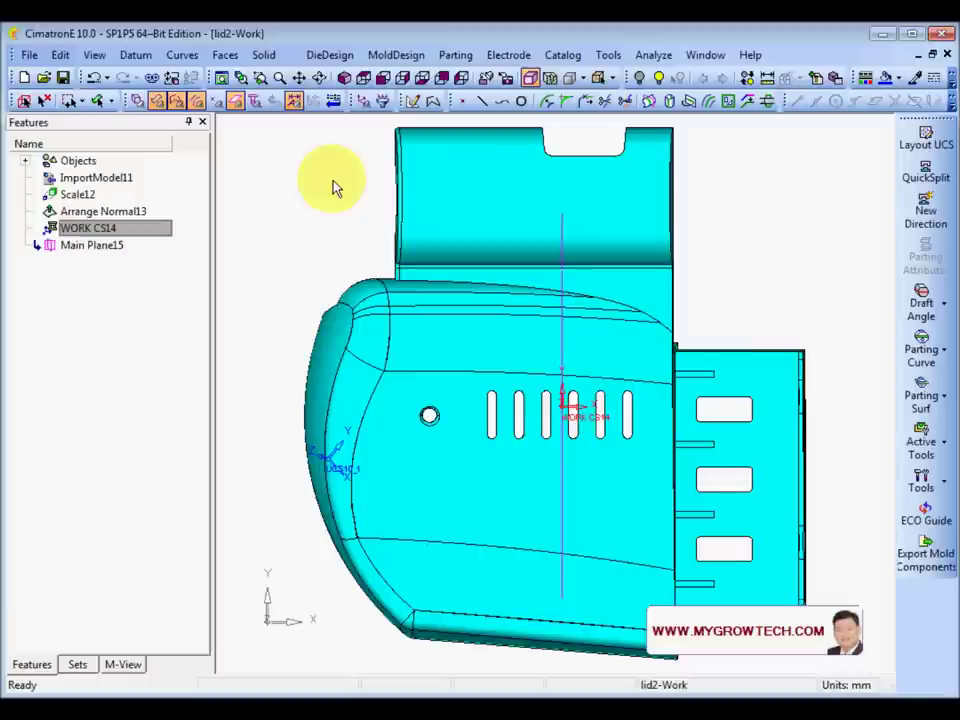
left_click(343, 79)
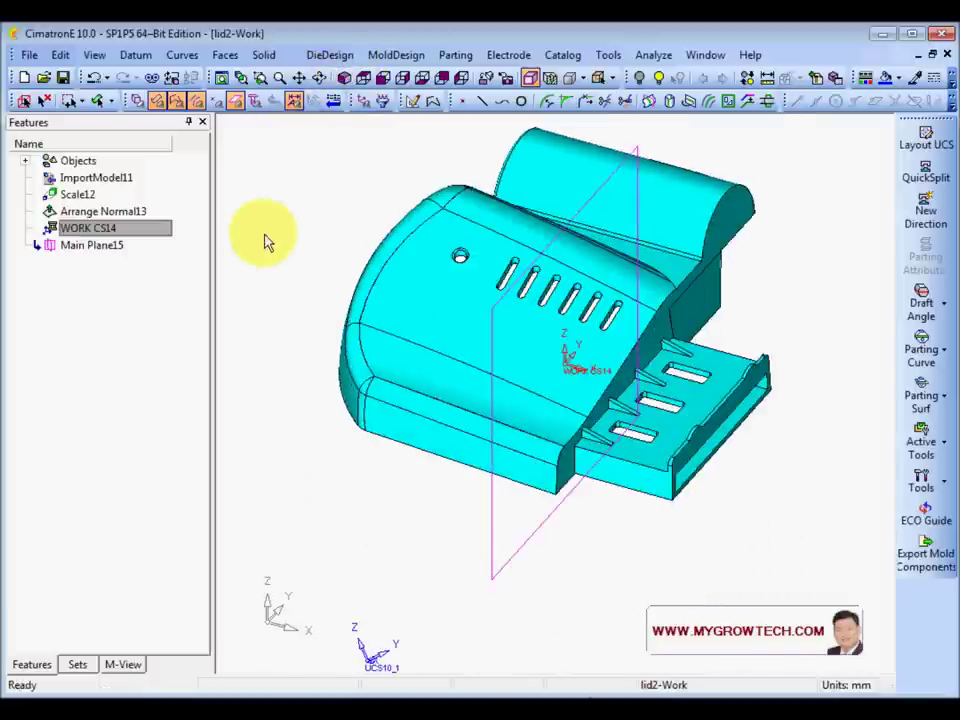
Hide the YZ main plane that runs through the lid
left_click_drag(444, 542, 606, 621)
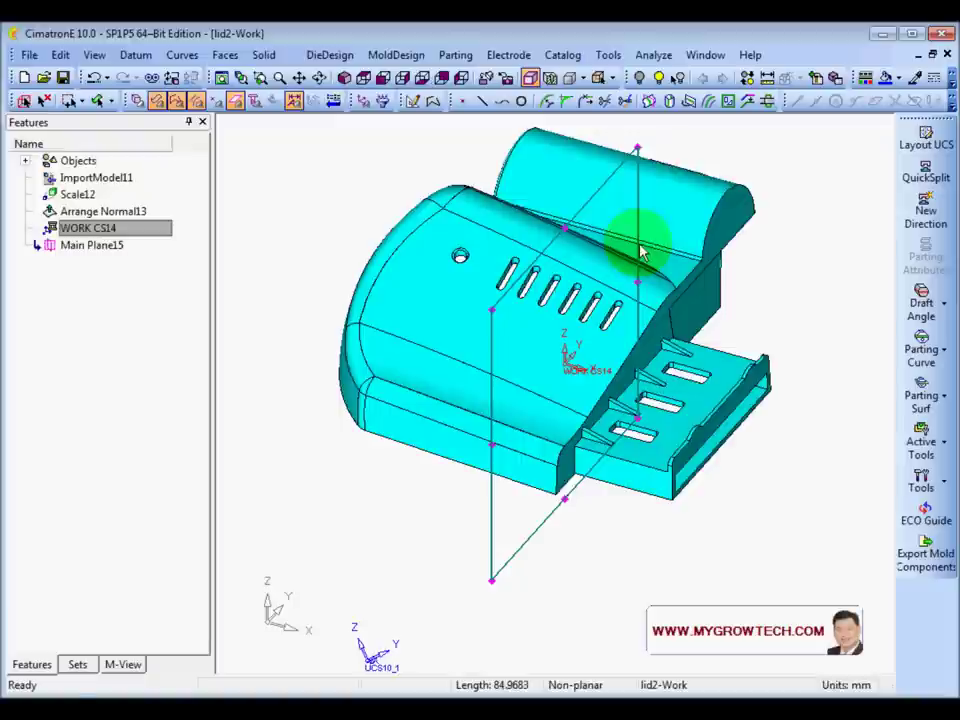
left_click(640, 80)
middle_click_drag(324, 251, 345, 215)
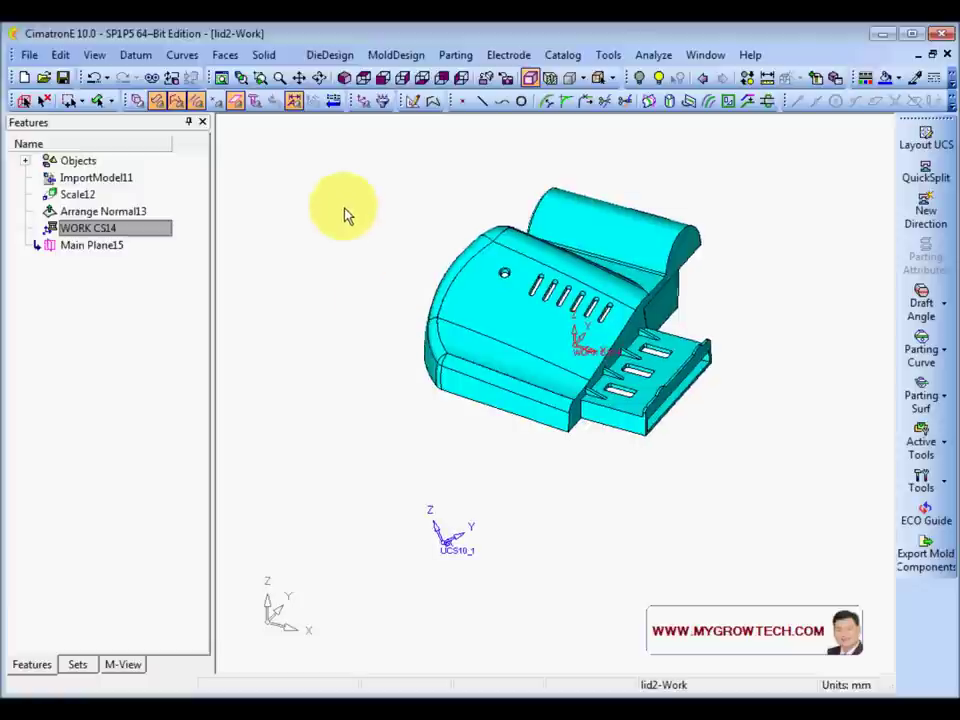
Hide both UCS10_1 coordinate systems in the UCS Manager, keeping WORK CS14 displayed
left_click(363, 104)
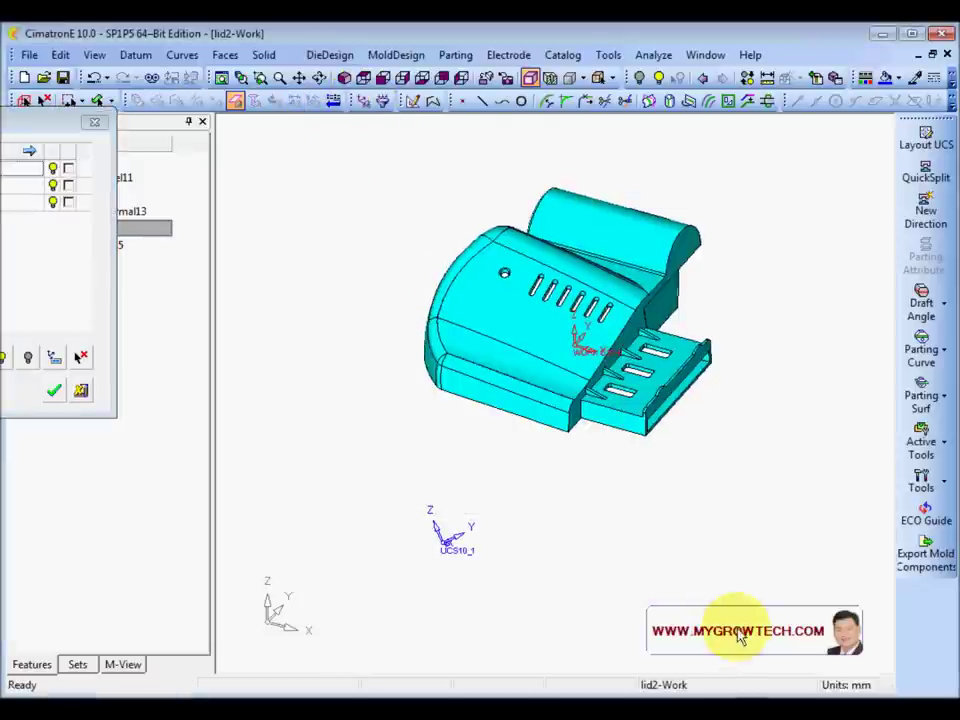
left_click_drag(8, 133, 426, 219)
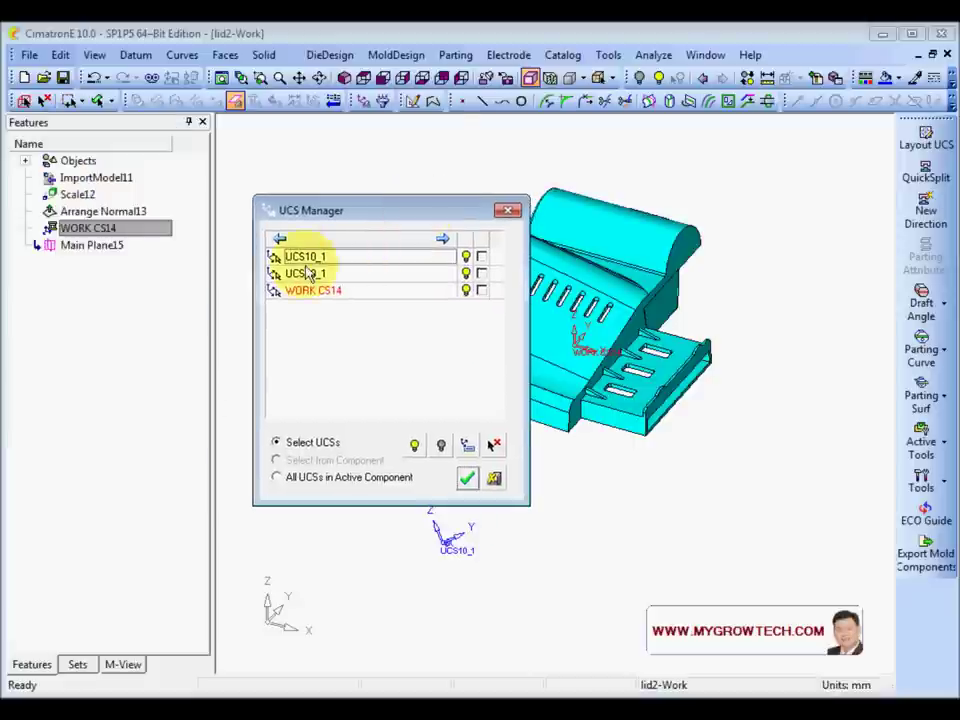
left_click(460, 259)
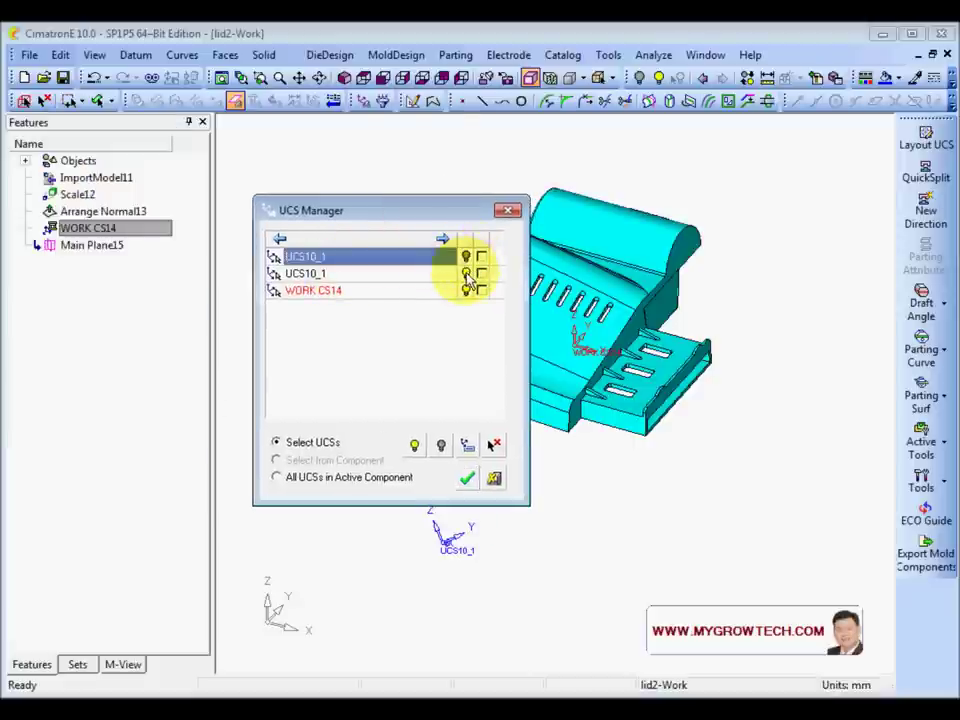
left_click(466, 273)
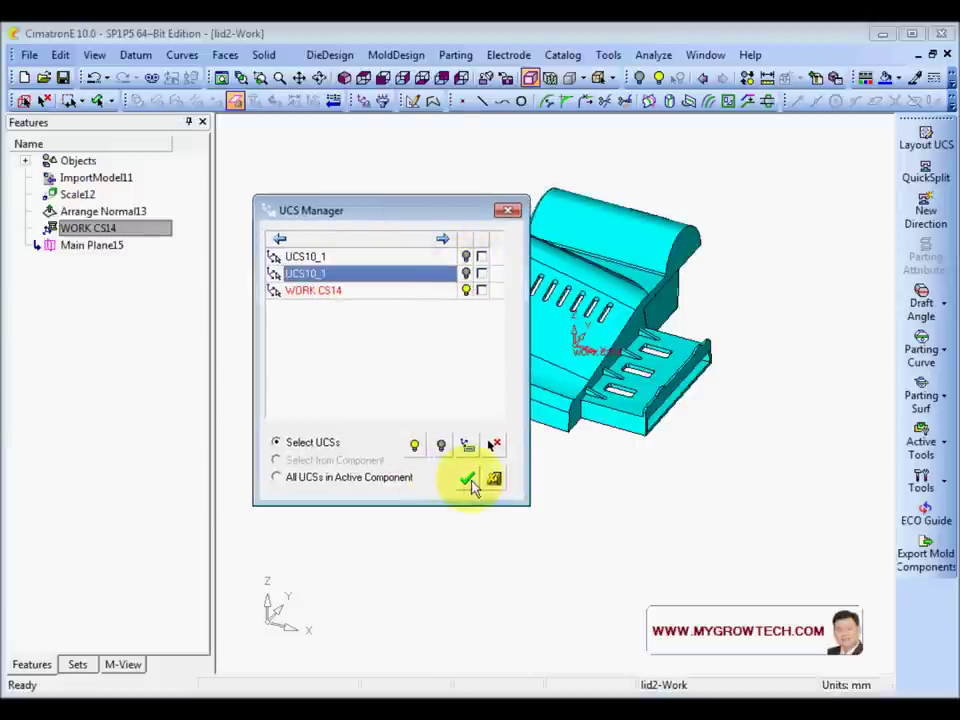
left_click(468, 481)
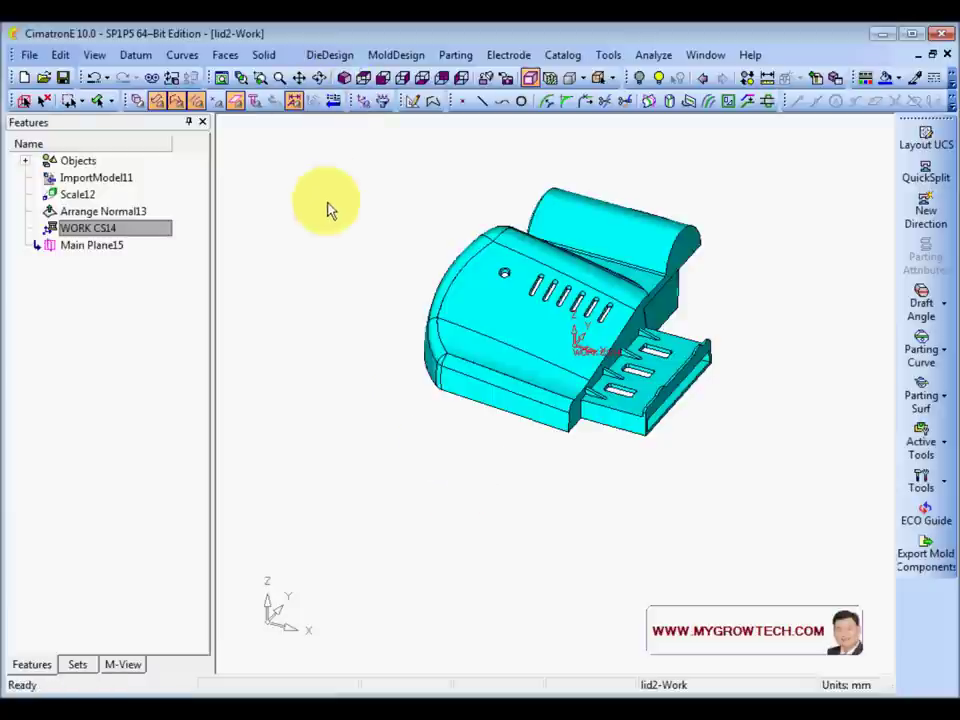
Start a QuickSplit of the lid using Visual Analysis in Both Directions with vertical faces added to top
left_click(344, 79)
scroll(326, 231, "up", 3)
scroll(356, 225, "down", 2)
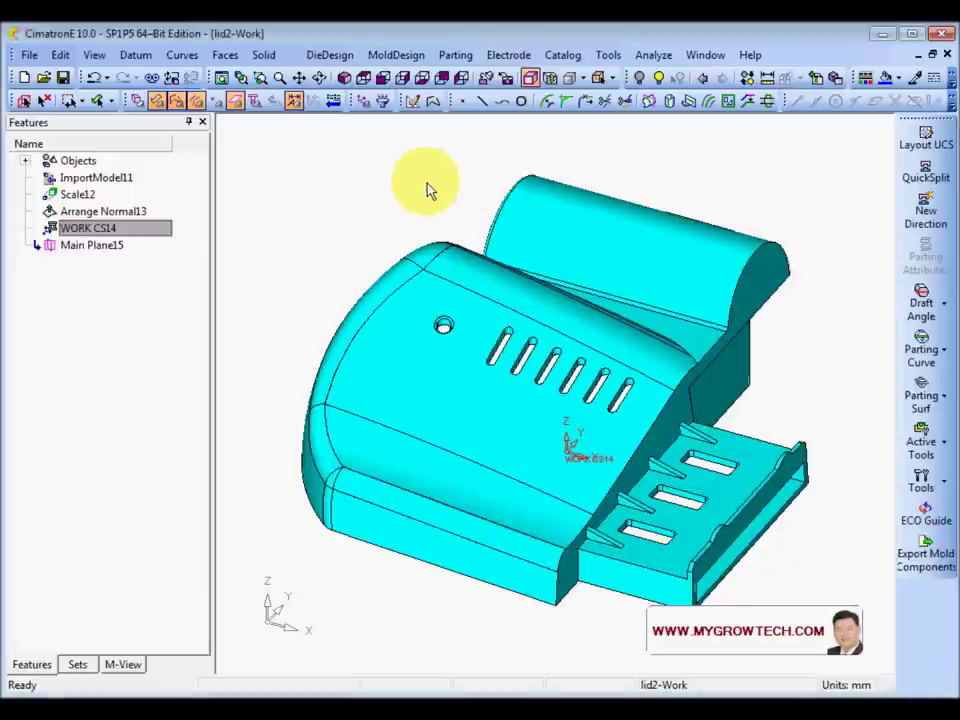
mouse_move(457, 313)
right_mouse_down("ctrl")
mouse_move(467, 362)
mouse_move(457, 313)
right_mouse_up("ctrl")
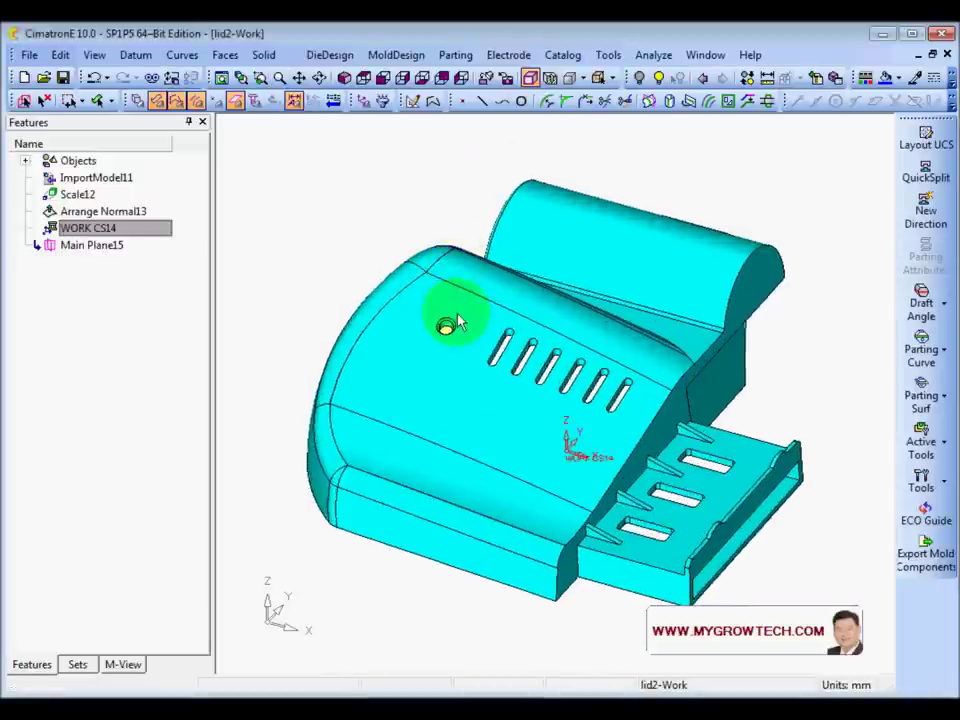
middle_click_drag(467, 368, 476, 332, "ctrl")
mouse_move(477, 338)
left_mouse_down()
mouse_move(514, 326)
mouse_move(503, 390)
mouse_move(484, 334)
mouse_move(490, 353)
left_mouse_up()
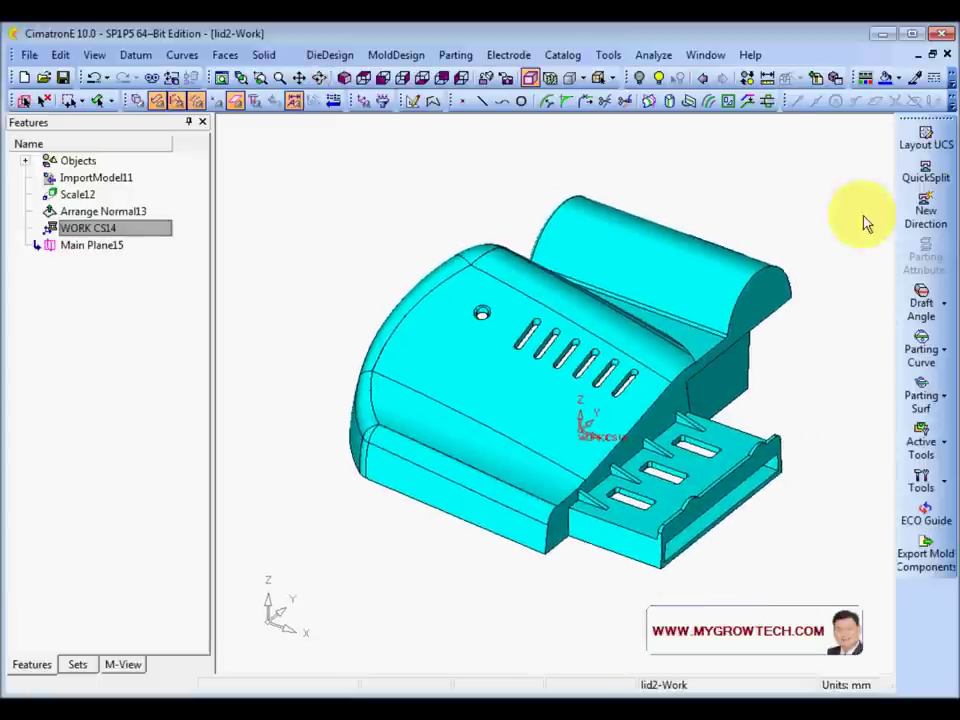
left_click(928, 180)
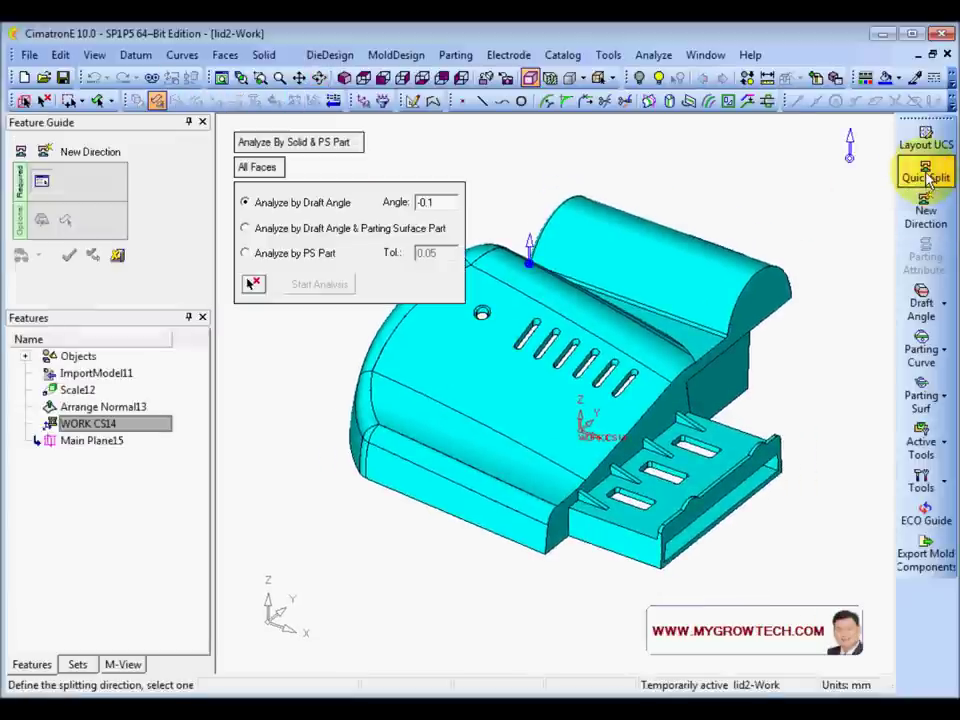
scroll(701, 429, "down", 3)
scroll(652, 428, "up", 5)
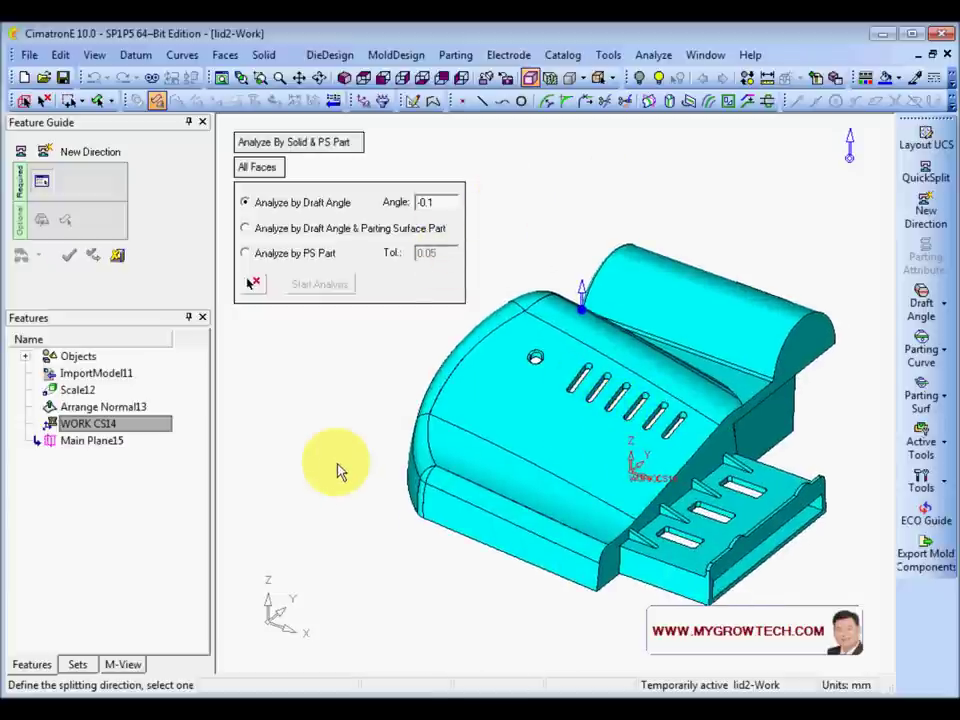
middle_click_drag(378, 462, 354, 439)
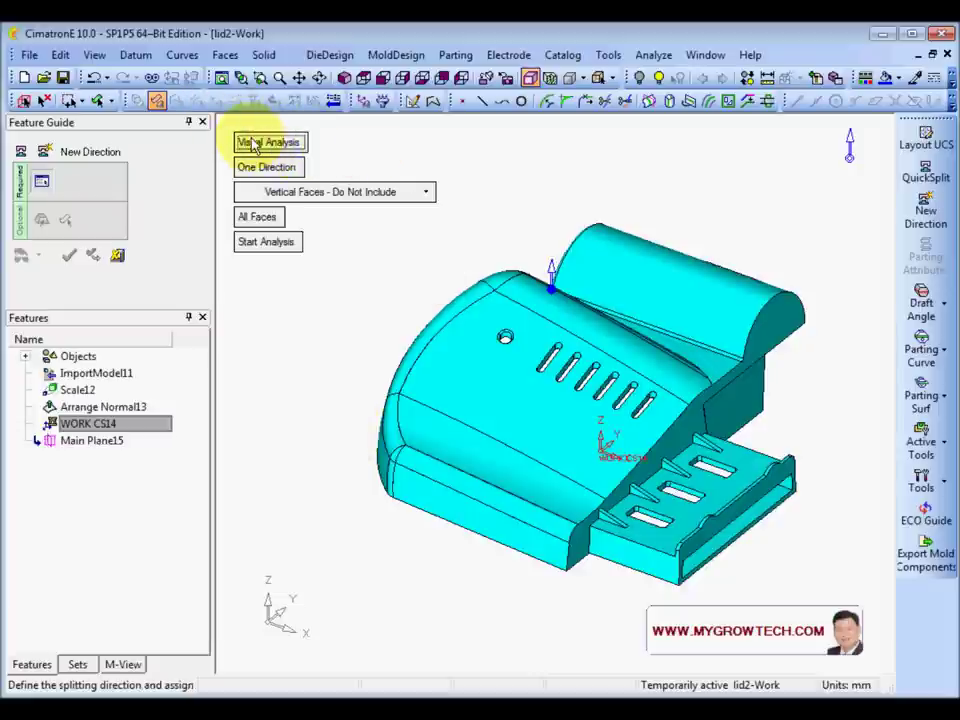
left_click(276, 166)
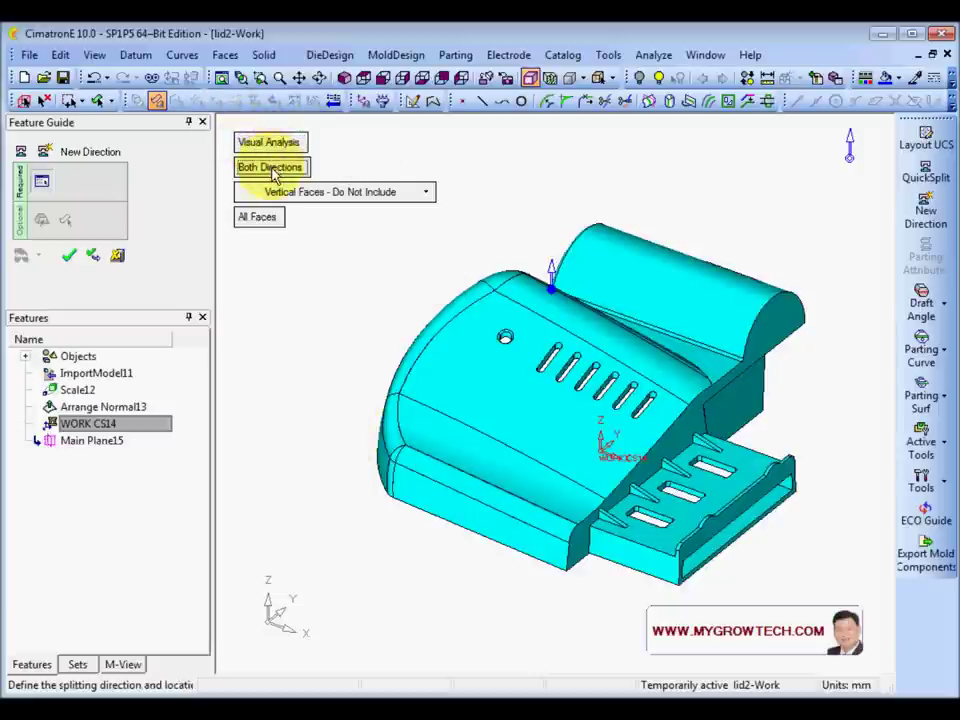
left_click(416, 194)
left_click(390, 231)
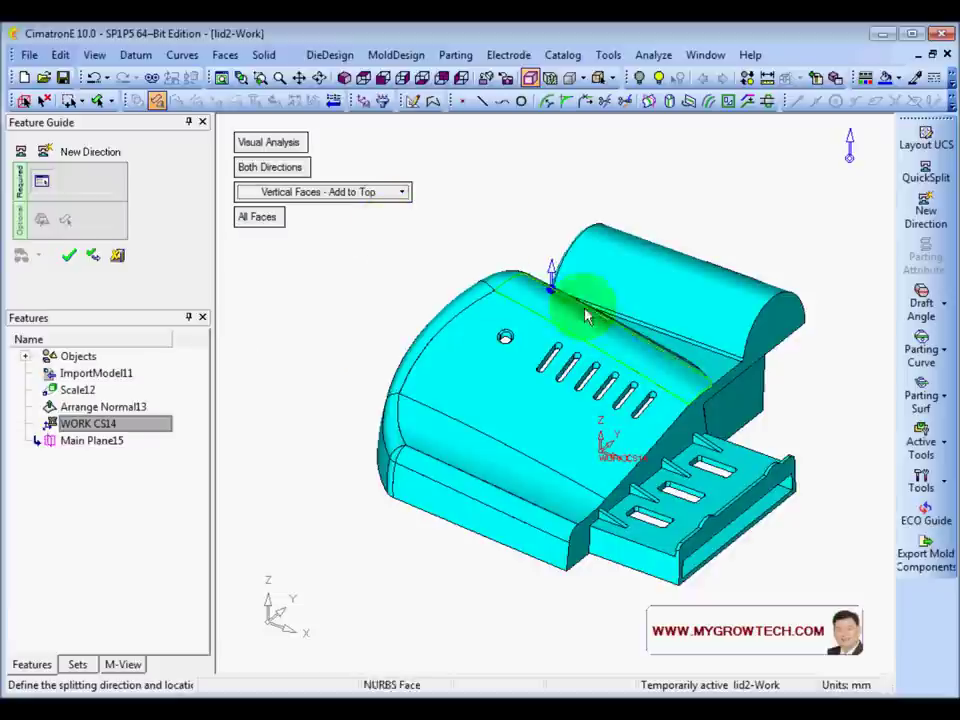
Set the splitting direction Along Z and apply the split to all faces
right_click(553, 292)
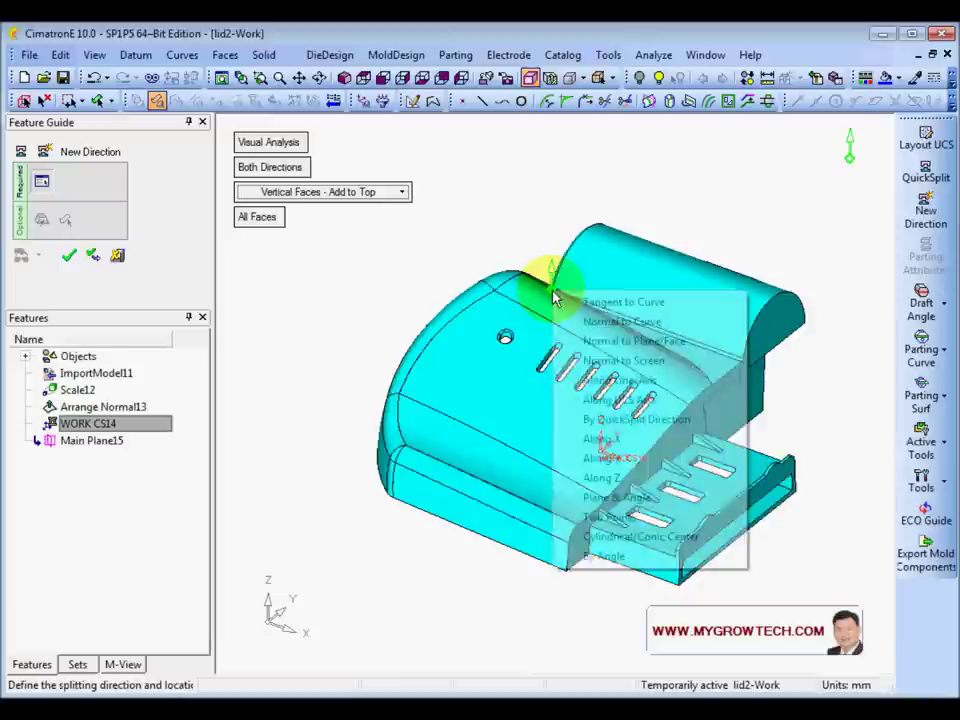
left_click(643, 480)
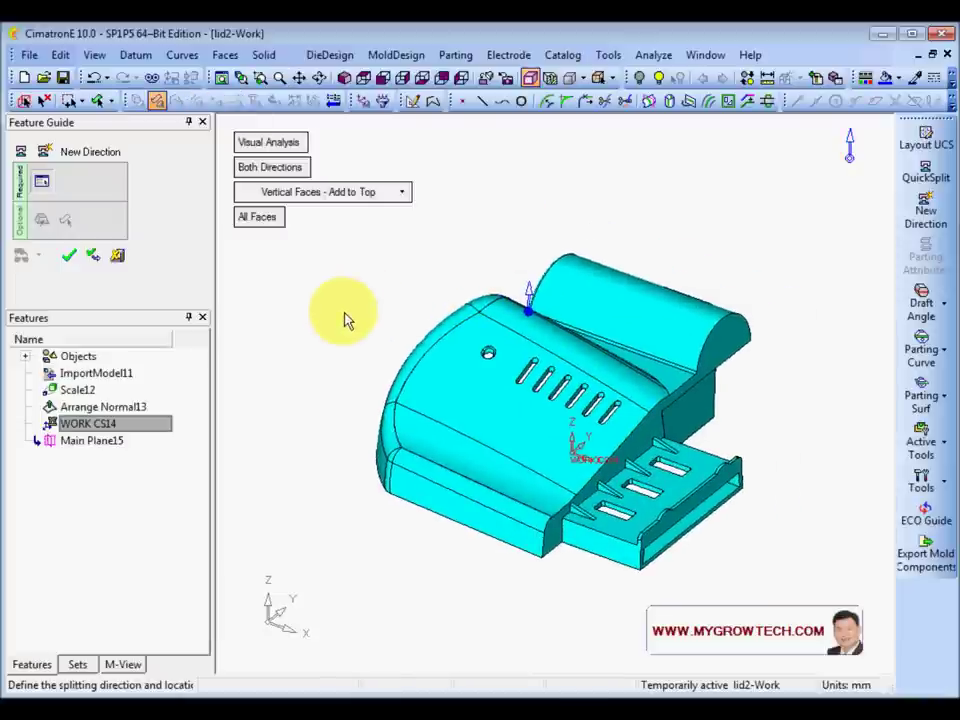
left_click(92, 257)
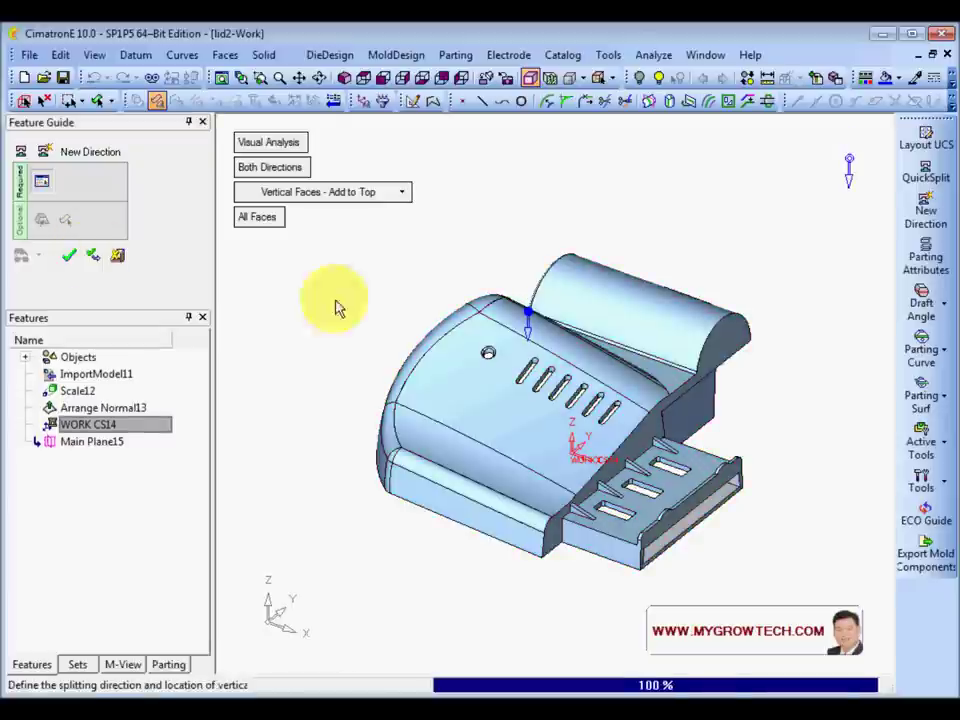
Finish defining directions, show the parting sets, and preview the split by sliding the parts apart and back together
left_click(118, 257)
mouse_move(252, 204)
left_mouse_down()
mouse_move(285, 204)
mouse_move(251, 214)
mouse_move(298, 225)
mouse_move(267, 211)
left_mouse_up()
left_click(169, 666)
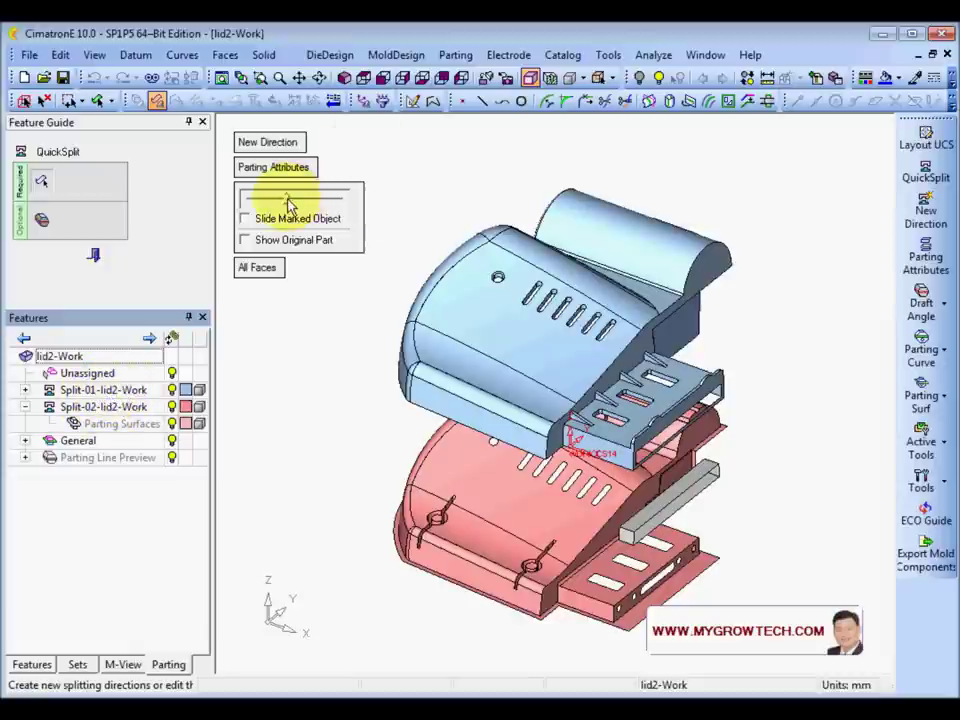
left_click_drag(288, 205, 250, 207)
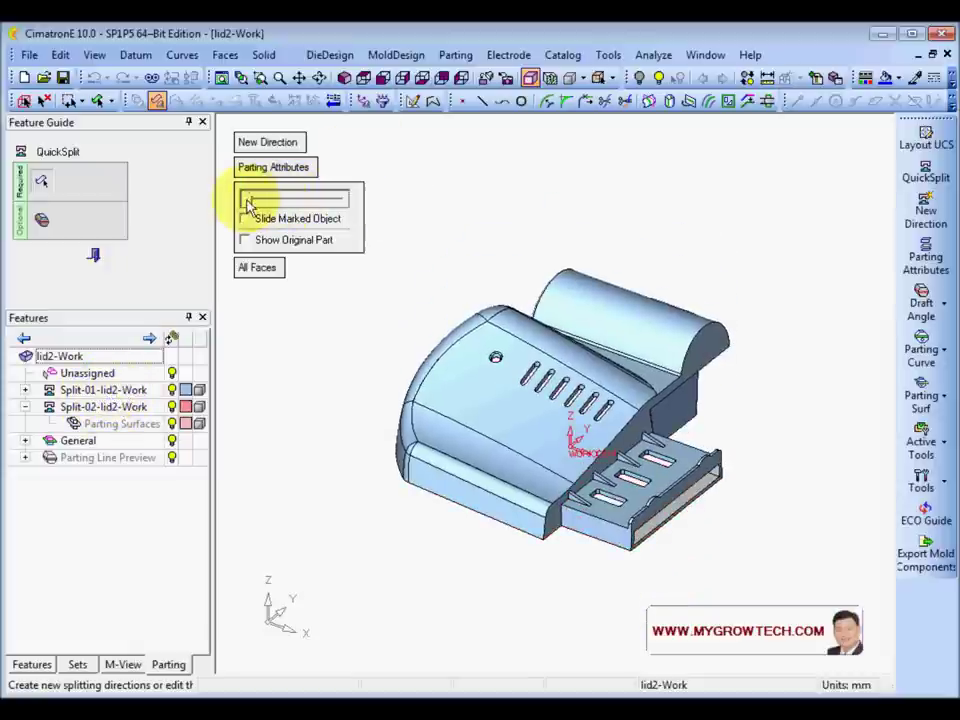
Define a new split direction Along X in one direction only, ignoring the already assigned faces
left_click(267, 143)
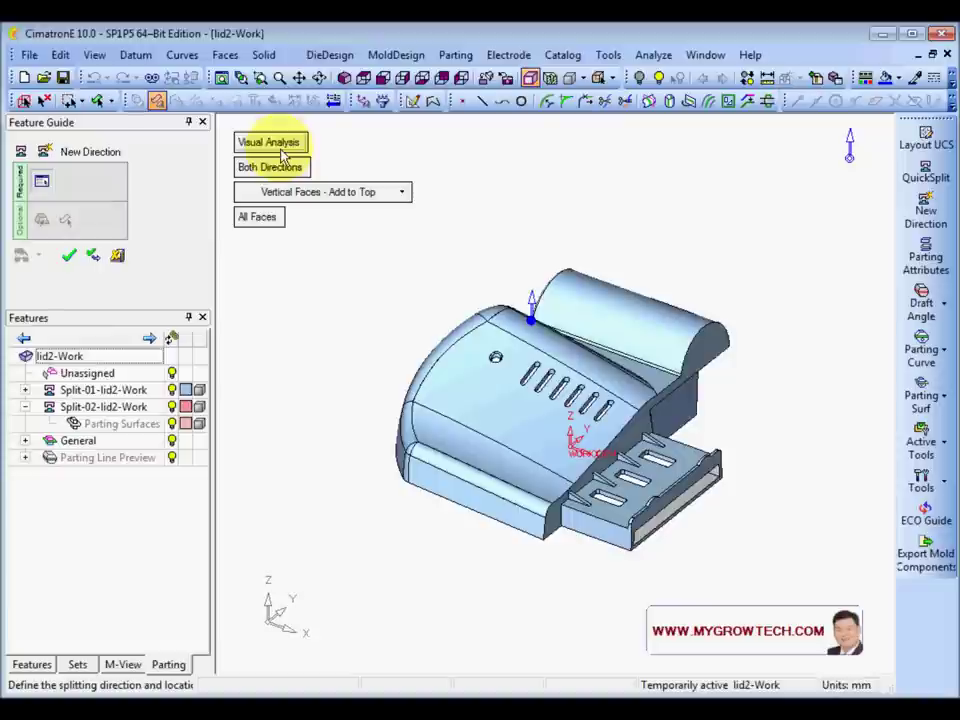
right_click(535, 328)
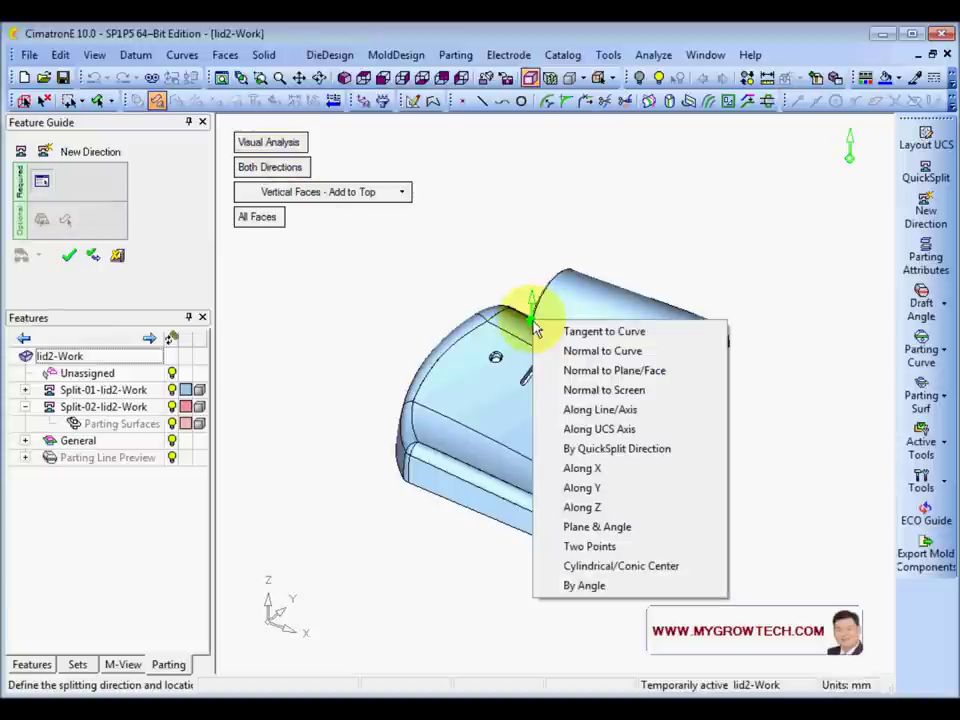
left_click(615, 469)
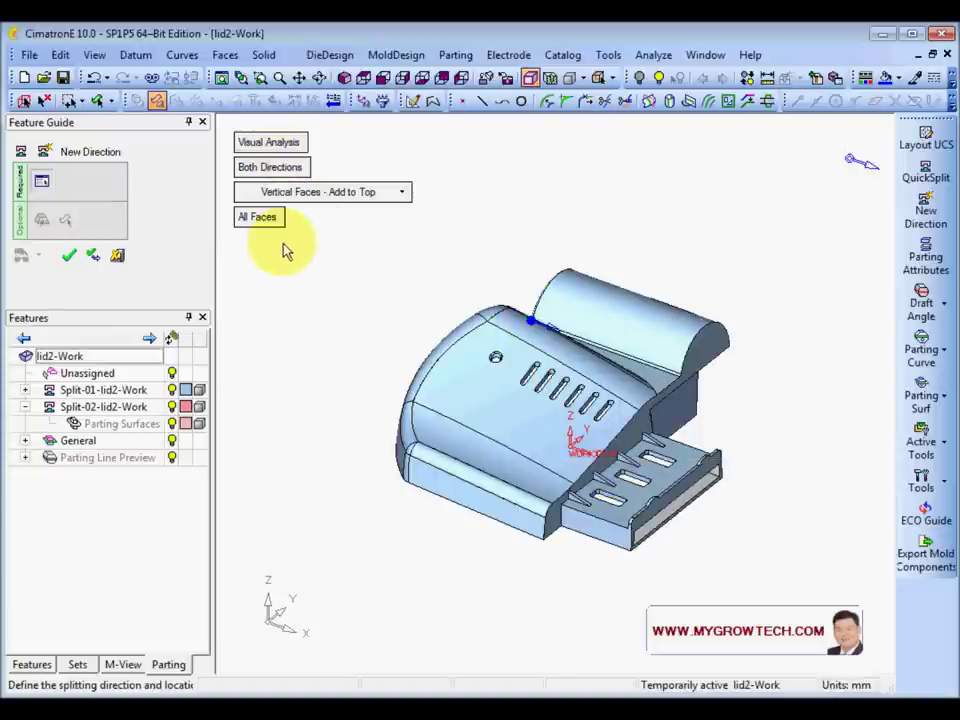
left_click(260, 218)
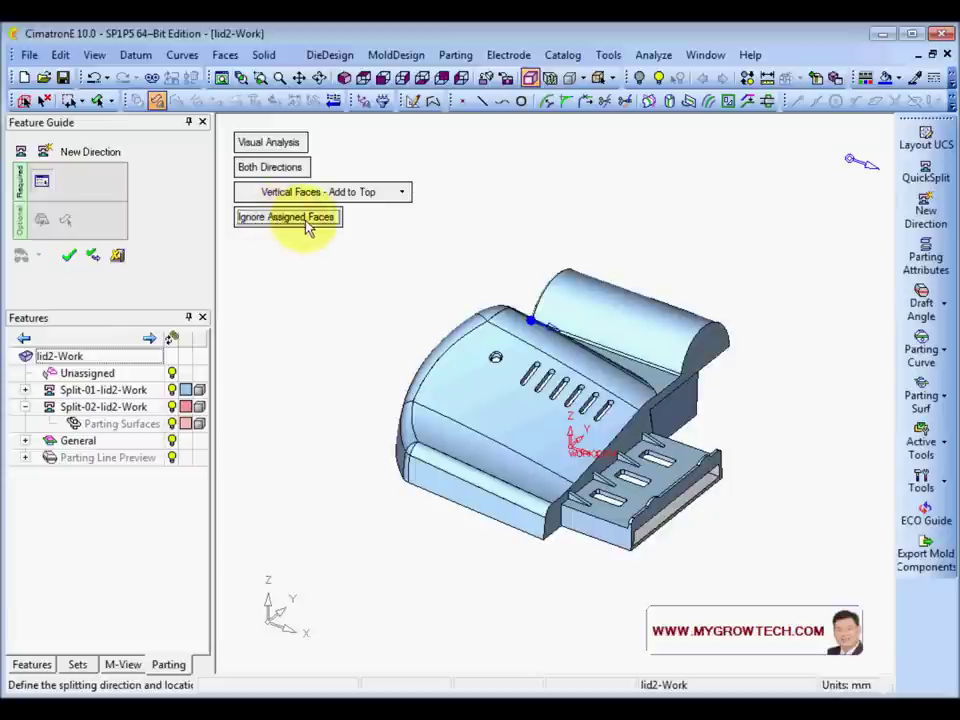
left_click(272, 167)
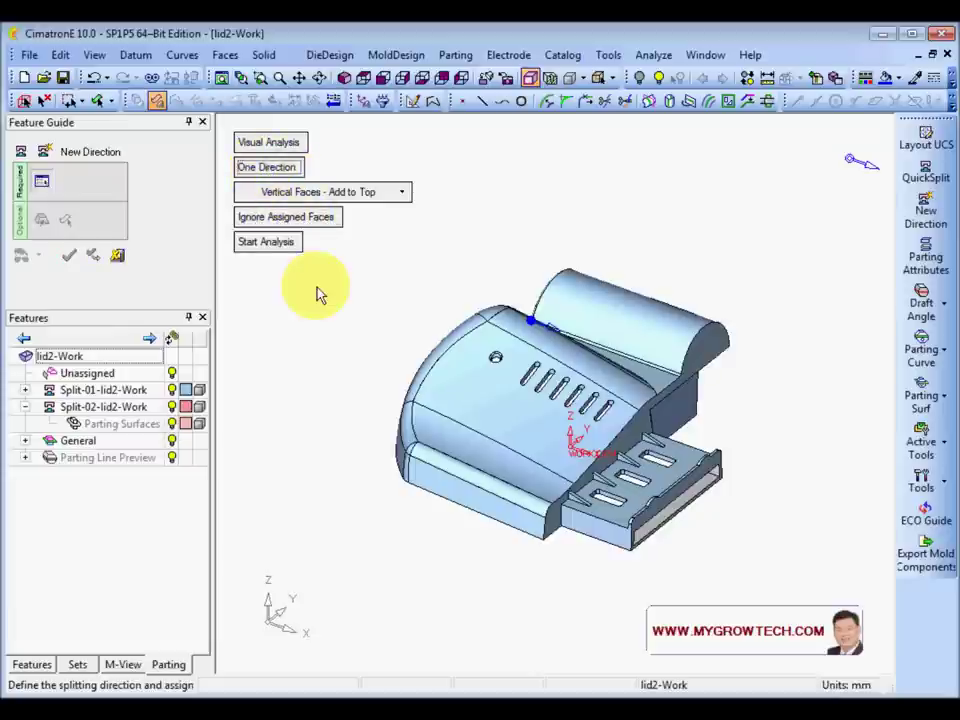
Run the split analysis for the X direction and apply the resulting side split
left_click(279, 247)
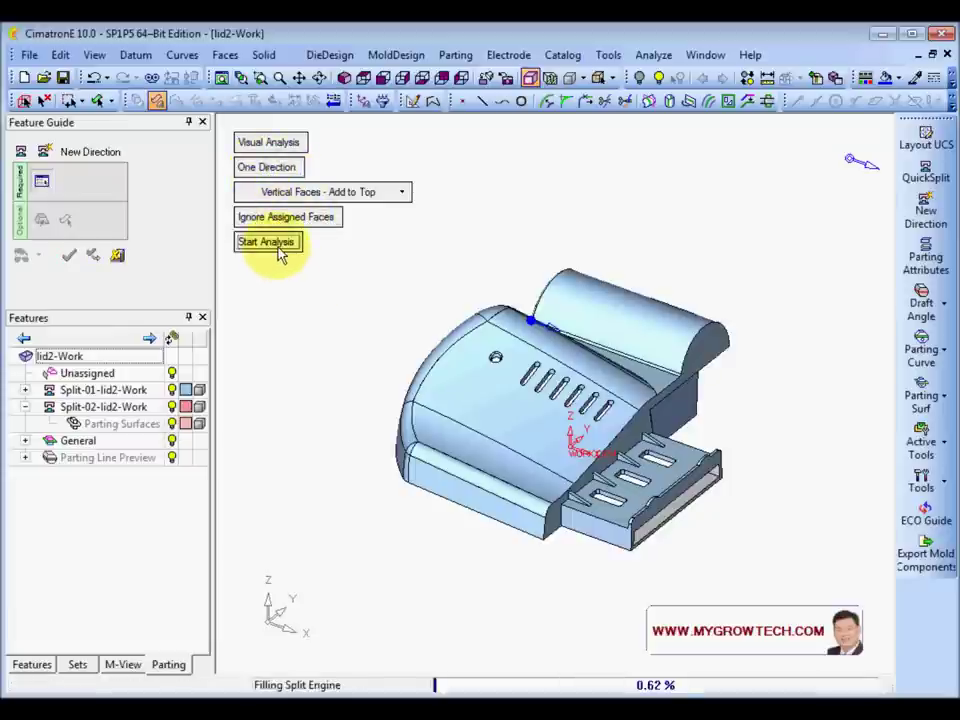
right_click_drag(444, 408, 450, 364, "ctrl")
middle_click_drag(605, 485, 521, 429, "ctrl")
left_click_drag(521, 429, 494, 383, "ctrl")
middle_click_drag(495, 388, 355, 400)
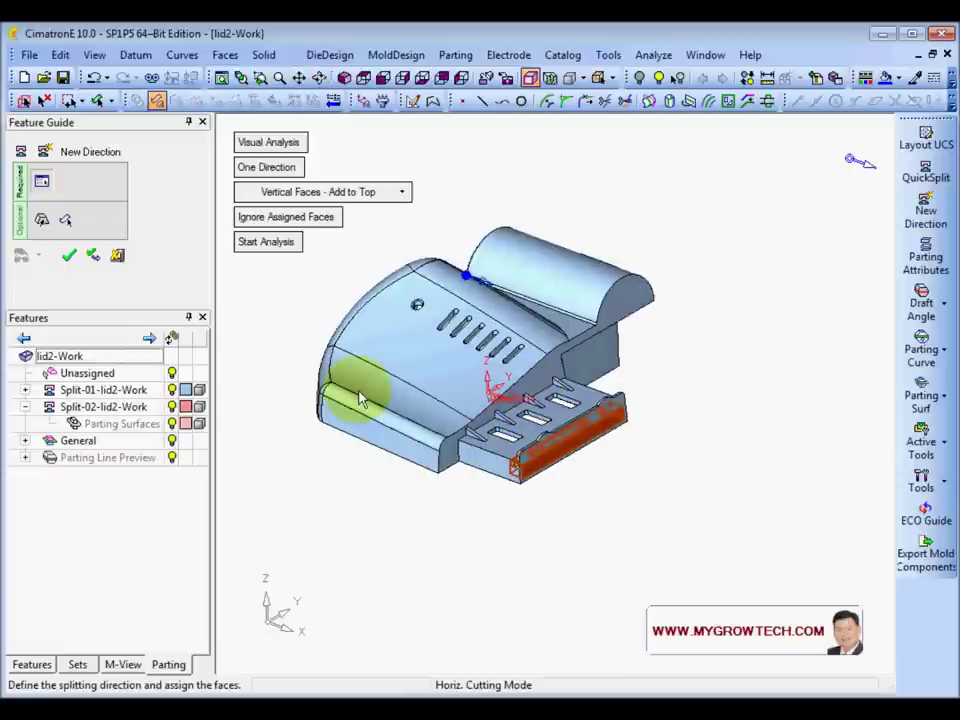
left_click(69, 256)
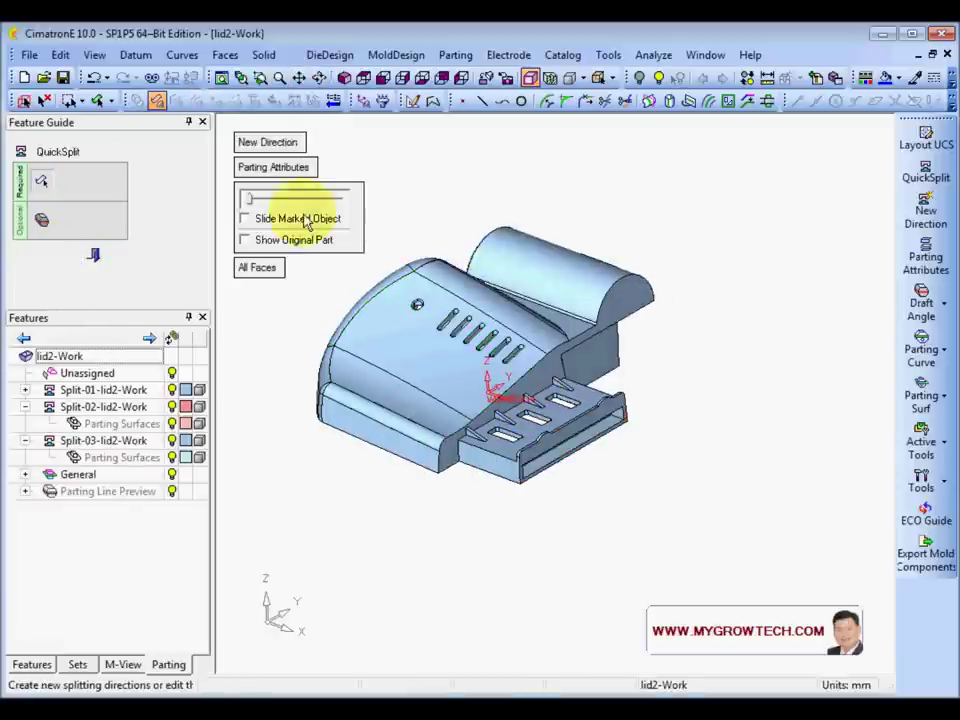
Slide the split parts apart and reassign the outer end face of the slotted shelf to the Split-03 side set
left_click_drag(255, 205, 289, 203)
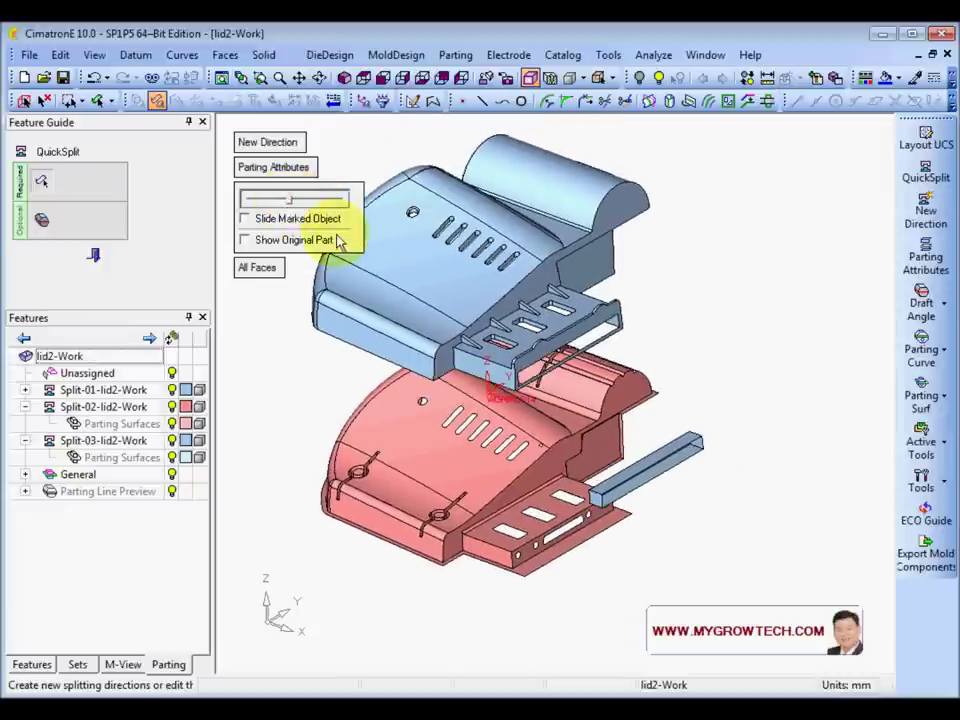
scroll(630, 412, "down", 2)
middle_click_drag(545, 395, 514, 396, "ctrl")
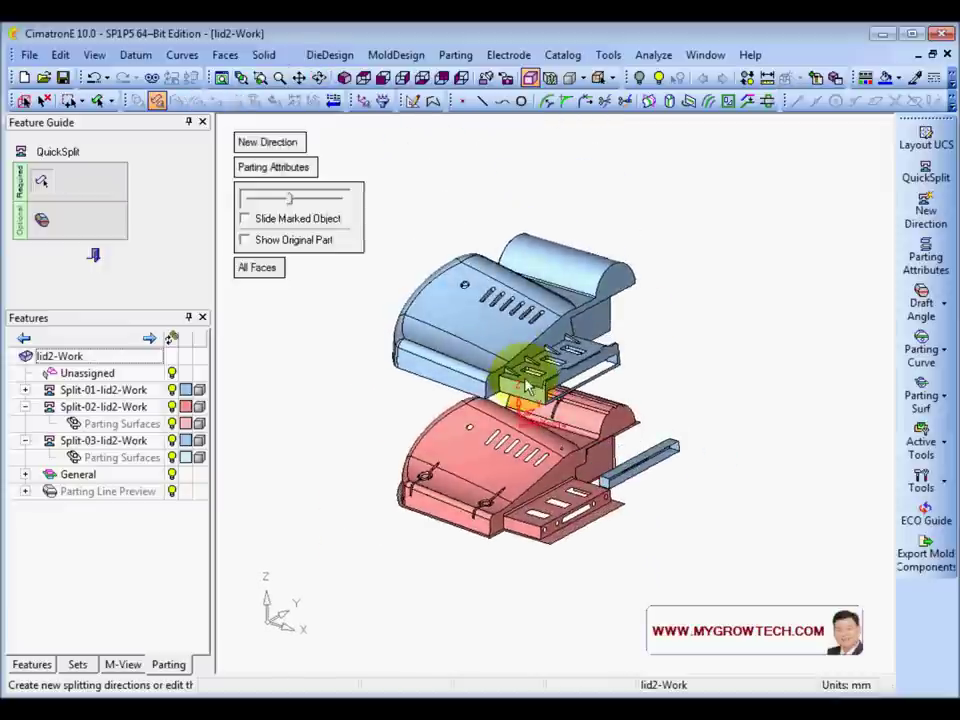
right_click_drag(598, 420, 632, 306, "ctrl")
left_click(624, 343)
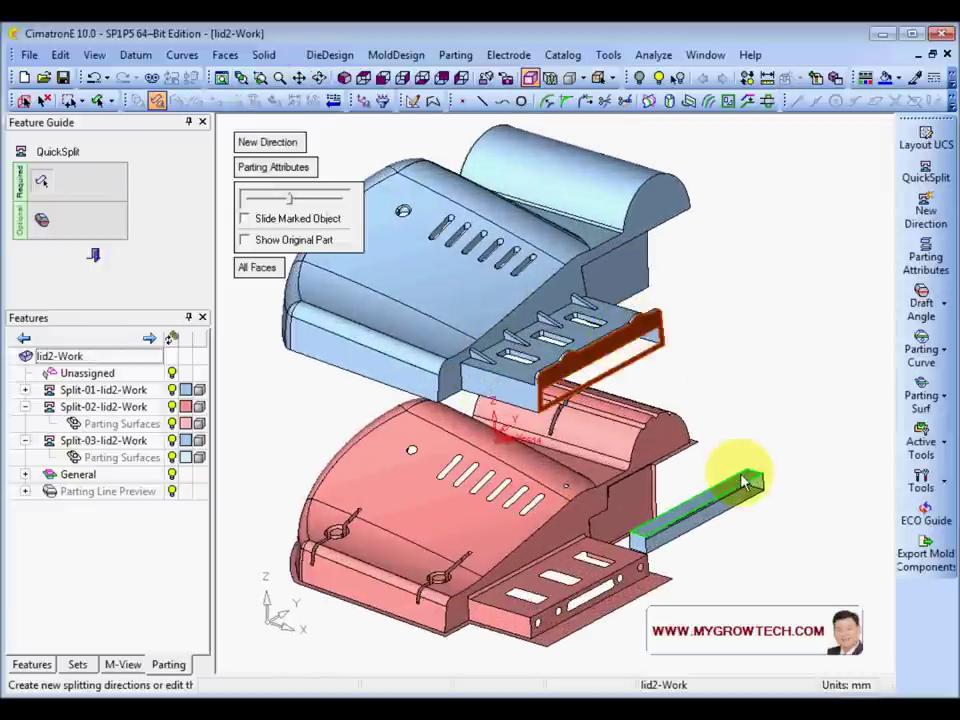
mouse_move(730, 452)
right_mouse_down("ctrl")
mouse_move(751, 426)
mouse_move(741, 464)
mouse_move(713, 455)
right_mouse_up("ctrl")
left_click_drag(713, 458, 662, 412, "ctrl")
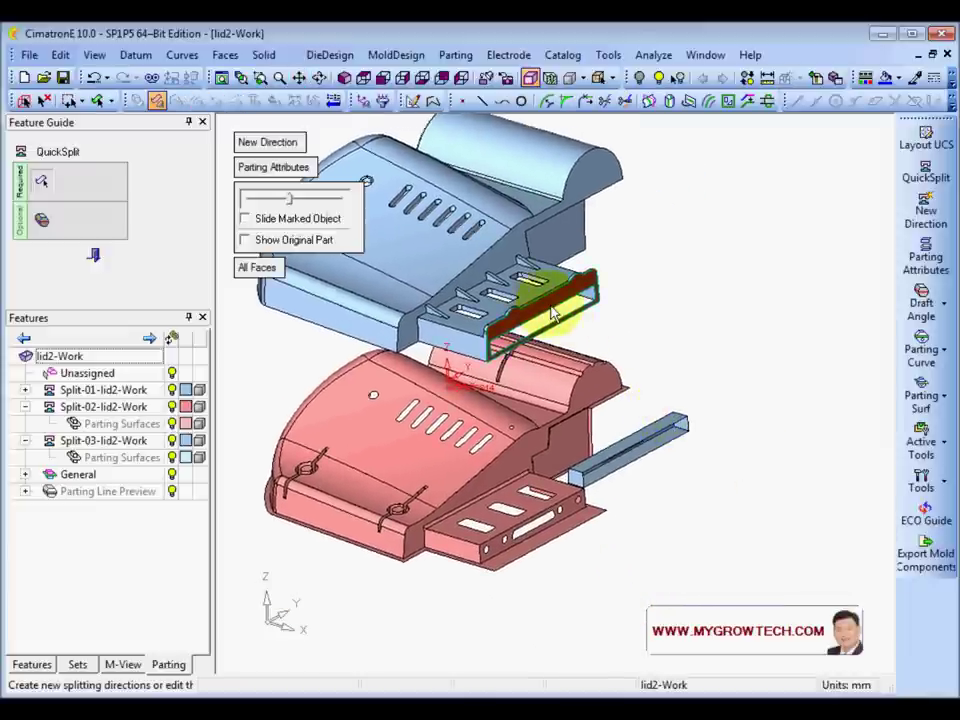
left_click(657, 440)
middle_click_drag(683, 380, 718, 388)
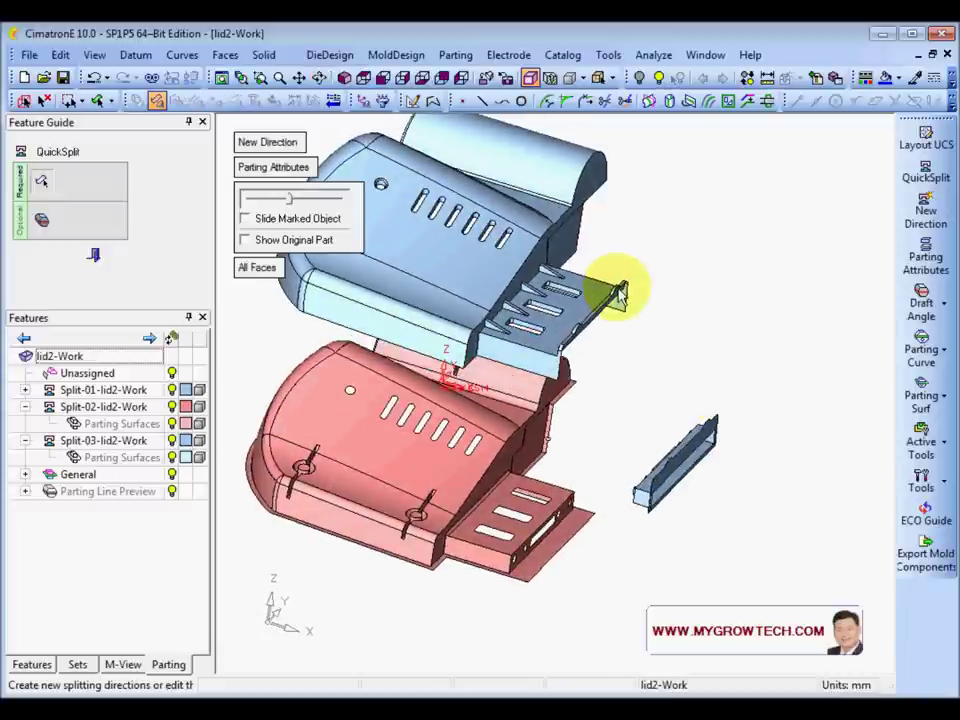
Select the small stray face floating between the core and the side split and assign it to the Split-03 set
scroll(669, 448, "up", 4)
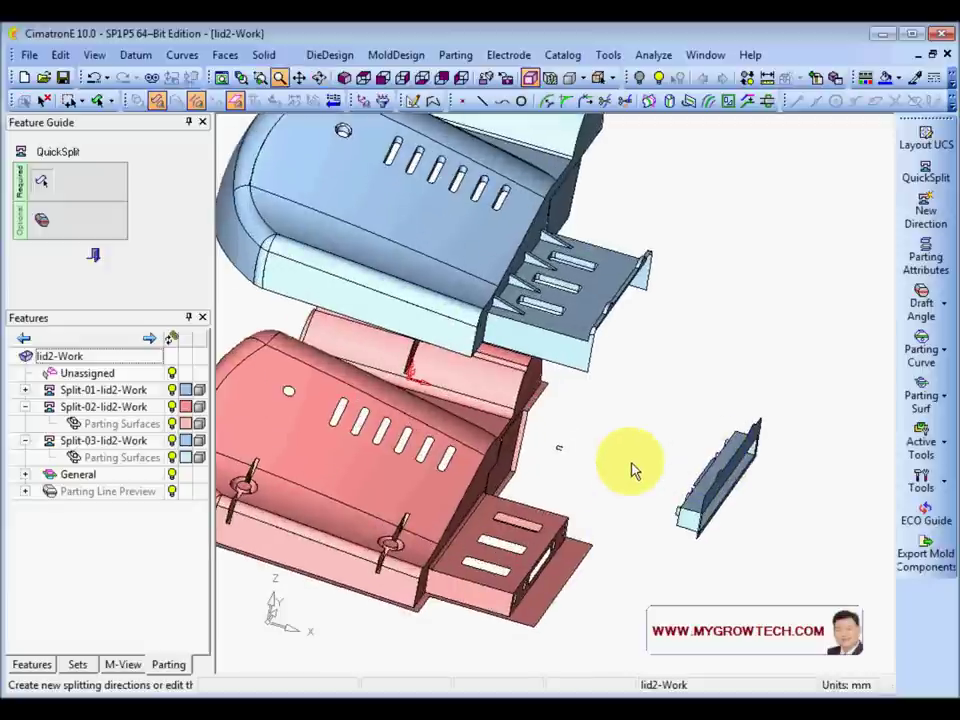
left_click_drag(548, 430, 597, 484)
middle_click_drag(708, 497, 601, 443)
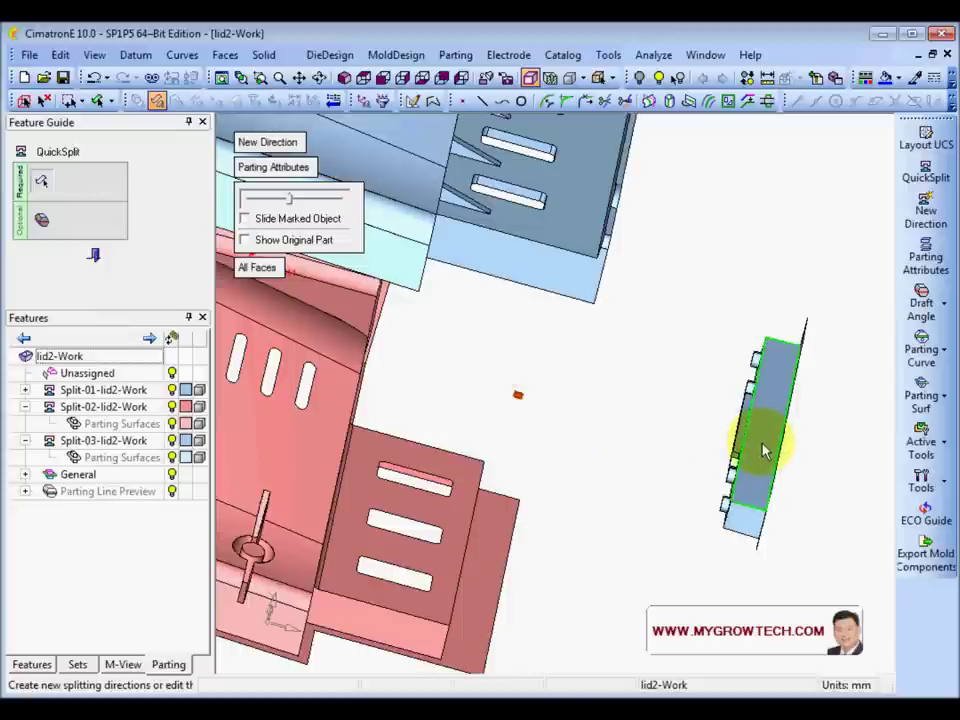
middle_click_drag(763, 450, 703, 349)
Slide all split parts back together and close QuickSplit
scroll(703, 349, "down", 3)
middle_click_drag(519, 415, 535, 470)
left_click(280, 205)
left_click_drag(290, 204, 240, 204)
middle_click_drag(430, 397, 520, 420)
middle_click_drag(500, 425, 615, 471)
left_click(98, 253)
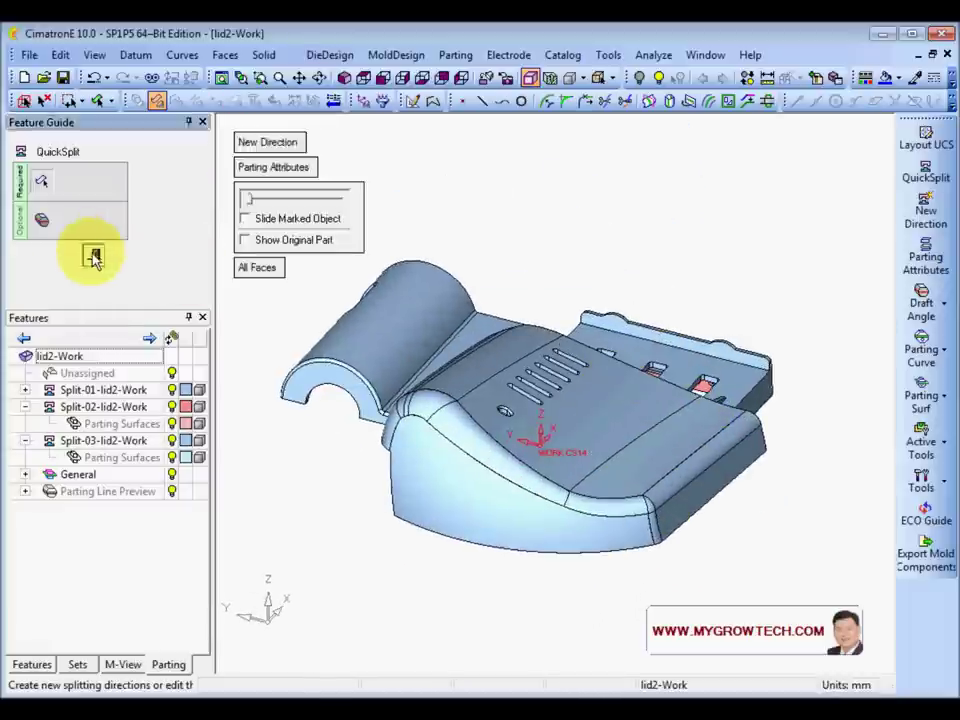
Collapse the Split-02 set, review the commands available for the Split-01 set, and clear the selection
middle_click_drag(450, 450, 414, 339)
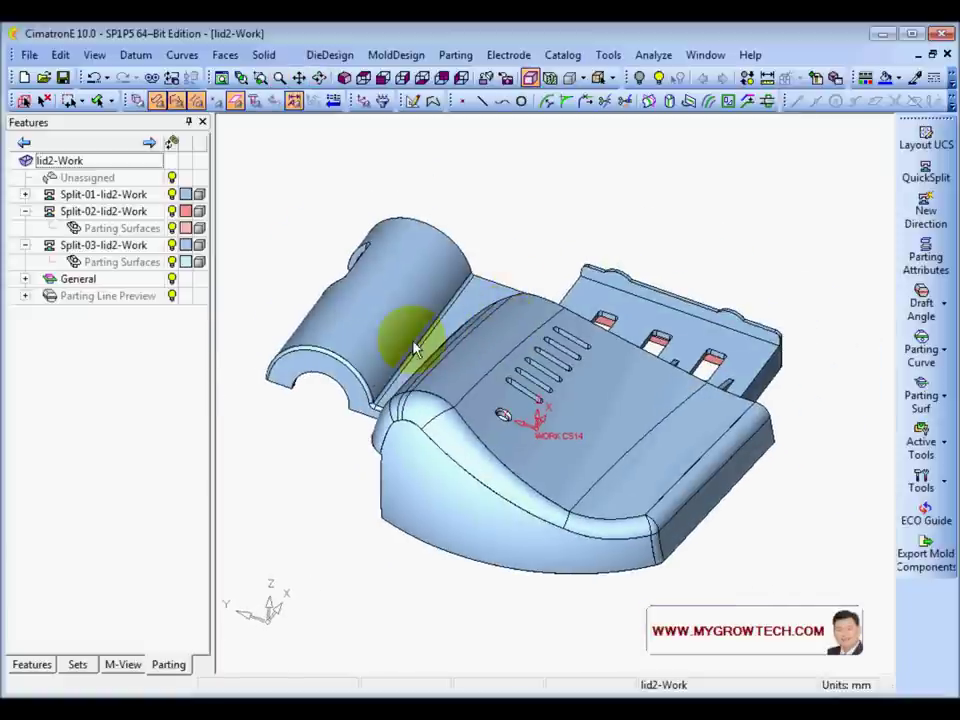
left_click(25, 211)
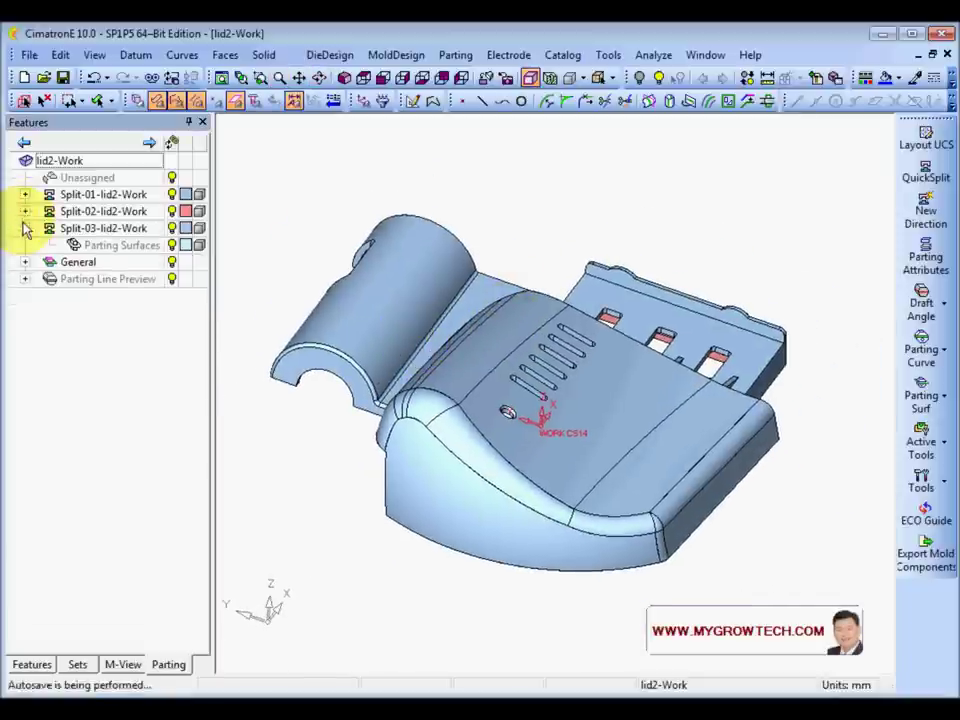
left_click(117, 196)
right_click(124, 198)
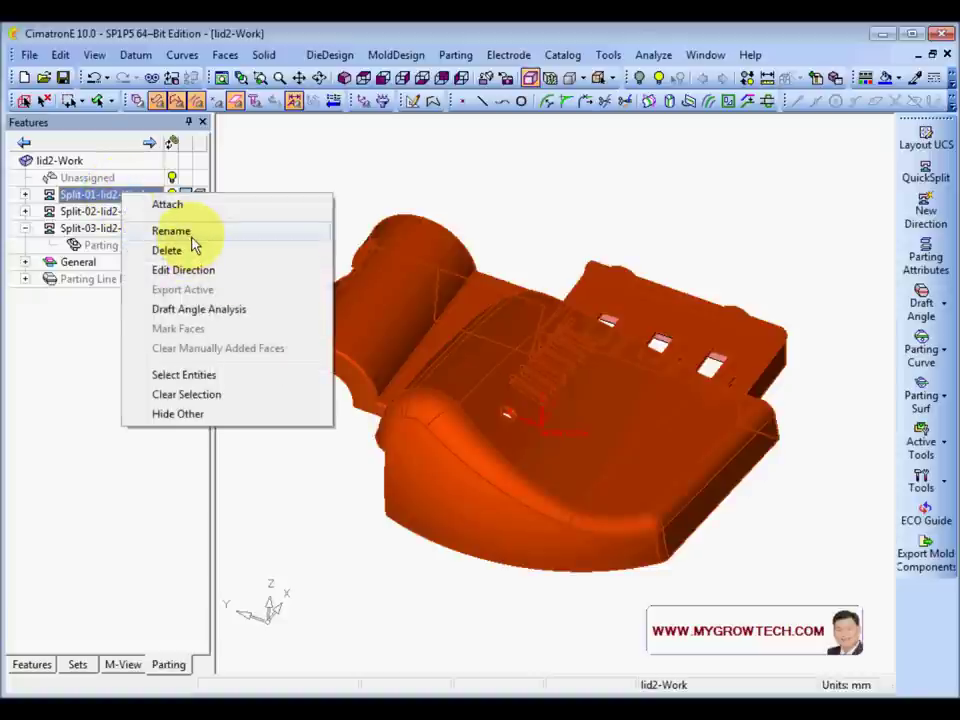
left_click(82, 357)
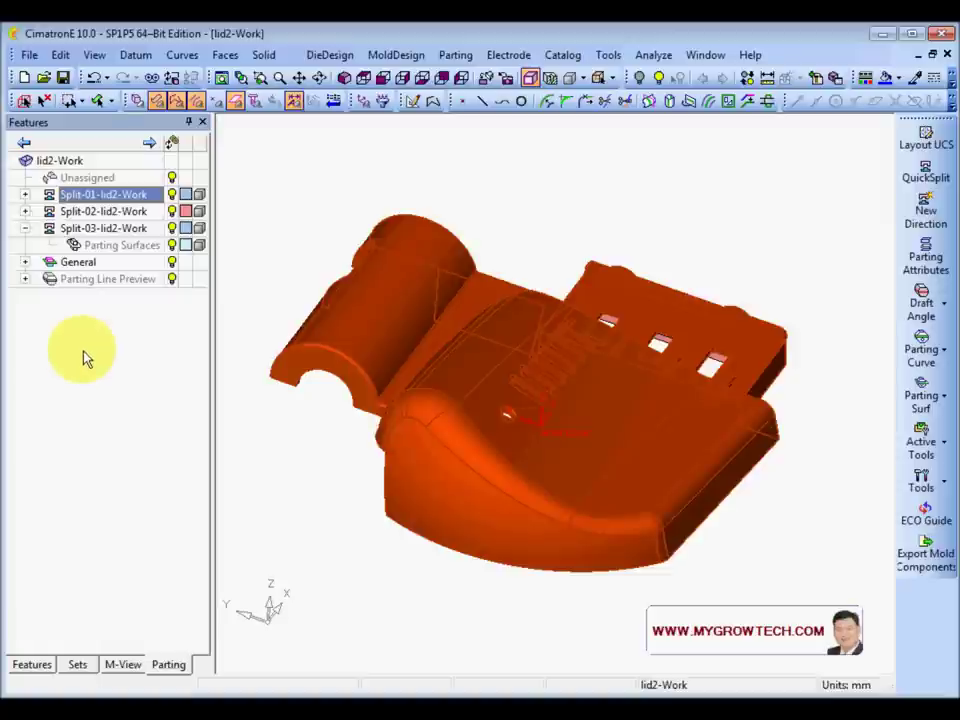
left_click(311, 198)
mouse_move(296, 220)
middle_mouse_down()
mouse_move(315, 280)
mouse_move(307, 228)
middle_mouse_up()
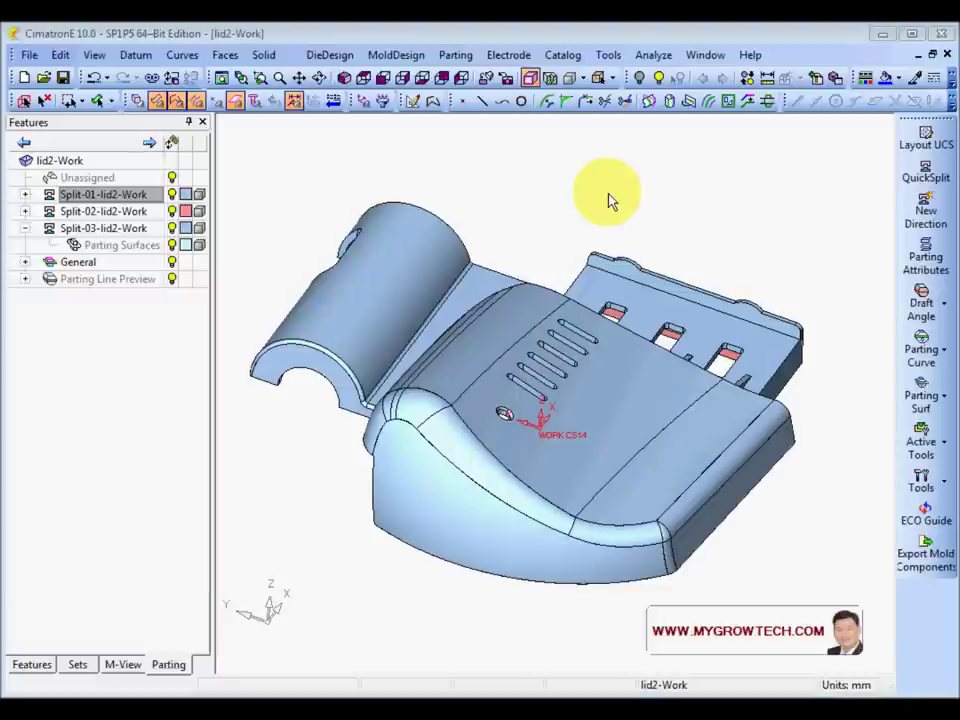
Display the draft angle analysis of the lid in QuickSplit and check its angle settings without changing them
left_click(925, 175)
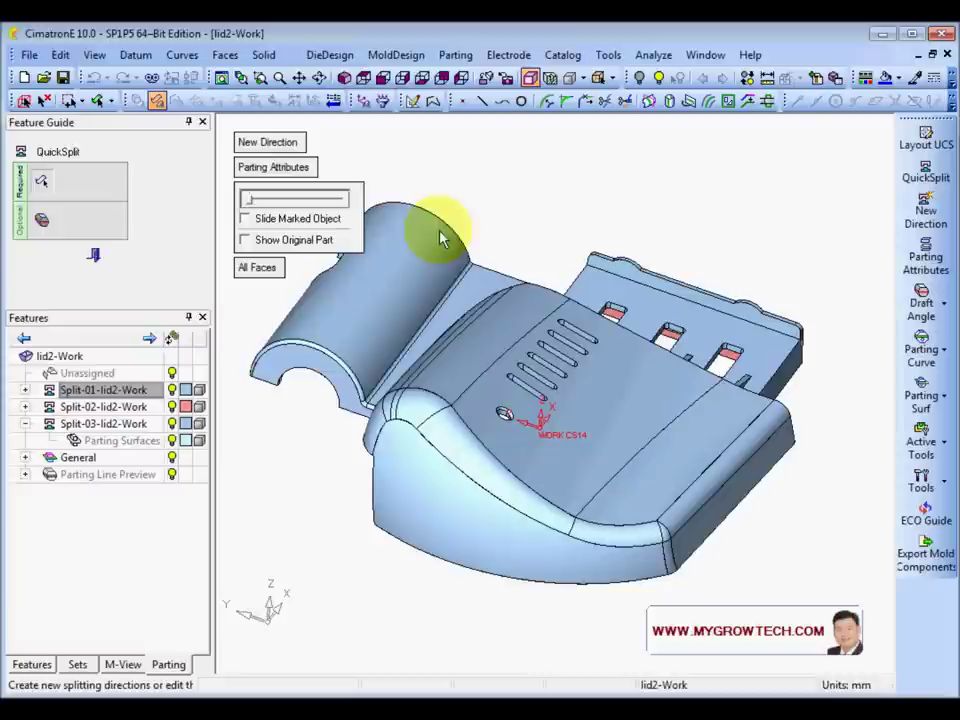
left_click(42, 221)
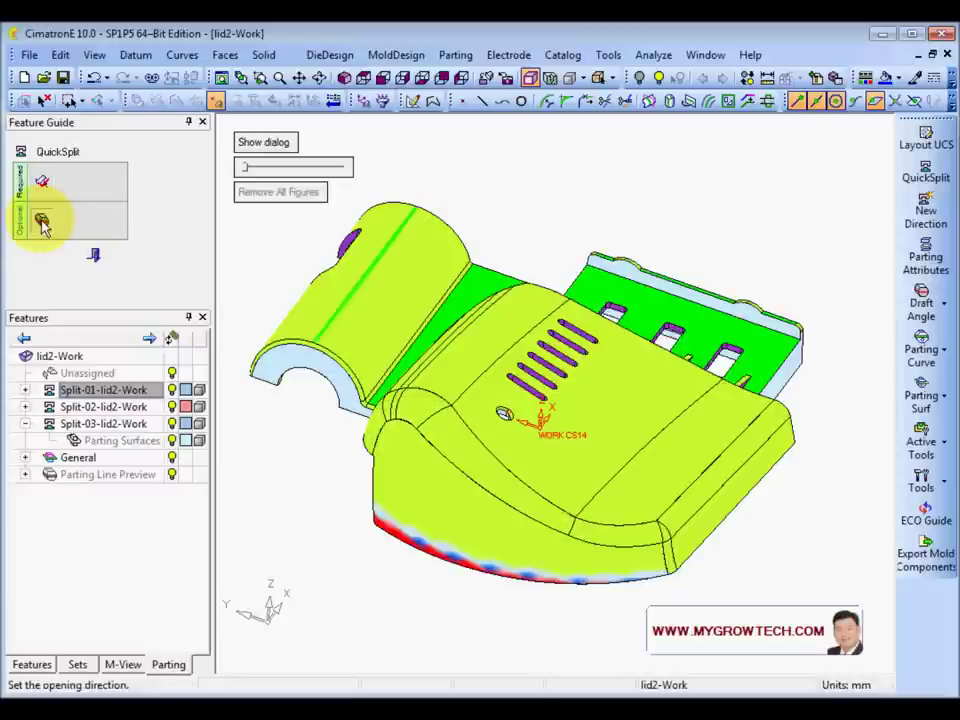
right_click_drag(544, 493, 429, 457, "ctrl")
left_click_drag(429, 457, 446, 429, "ctrl")
middle_click_drag(419, 490, 633, 363, "ctrl")
right_click_drag(632, 358, 590, 342, "ctrl")
left_click_drag(590, 342, 478, 387, "ctrl")
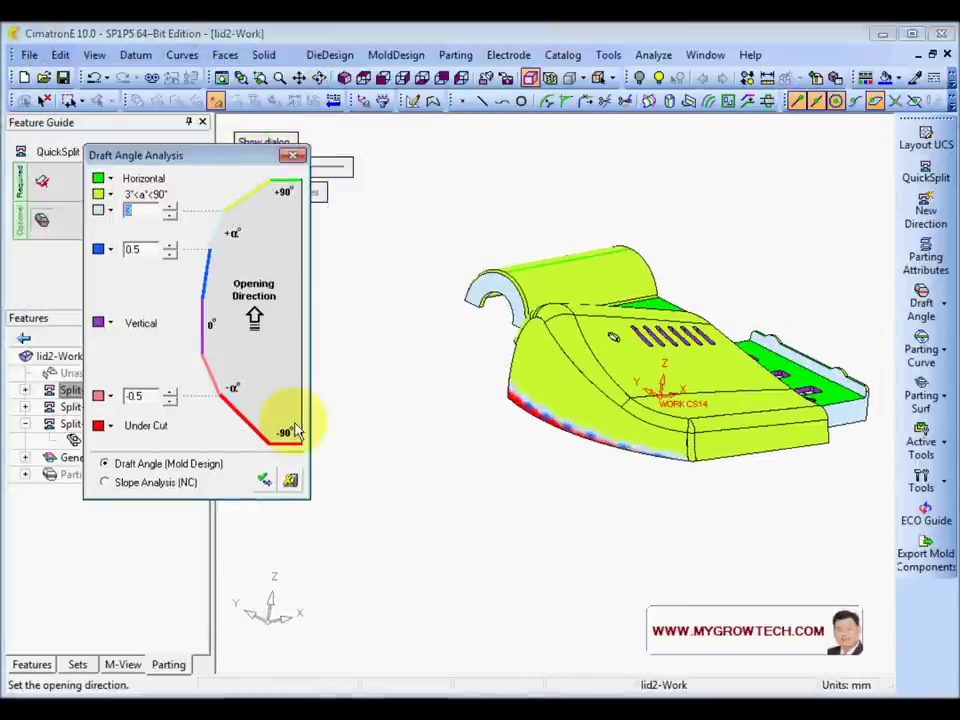
left_click(290, 480)
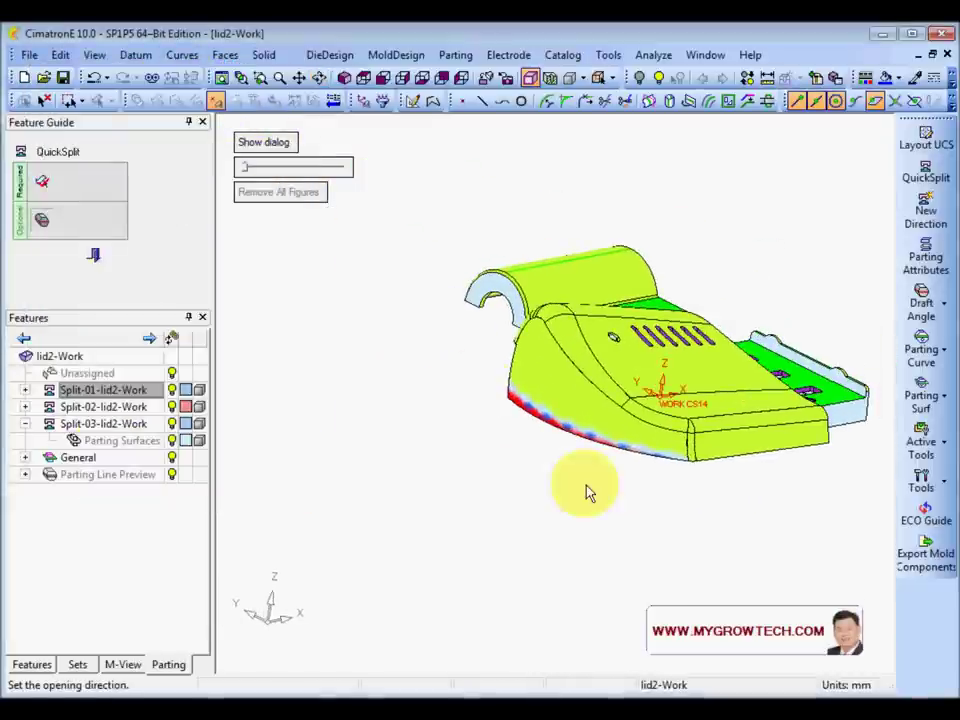
Examine the undercut zone along the lower edge of the curved side wall and exit QuickSplit
scroll(663, 430, "up", 2)
middle_click_drag(667, 430, 692, 472)
scroll(692, 472, "up", 2)
middle_click_drag(606, 515, 467, 368)
left_click(96, 256)
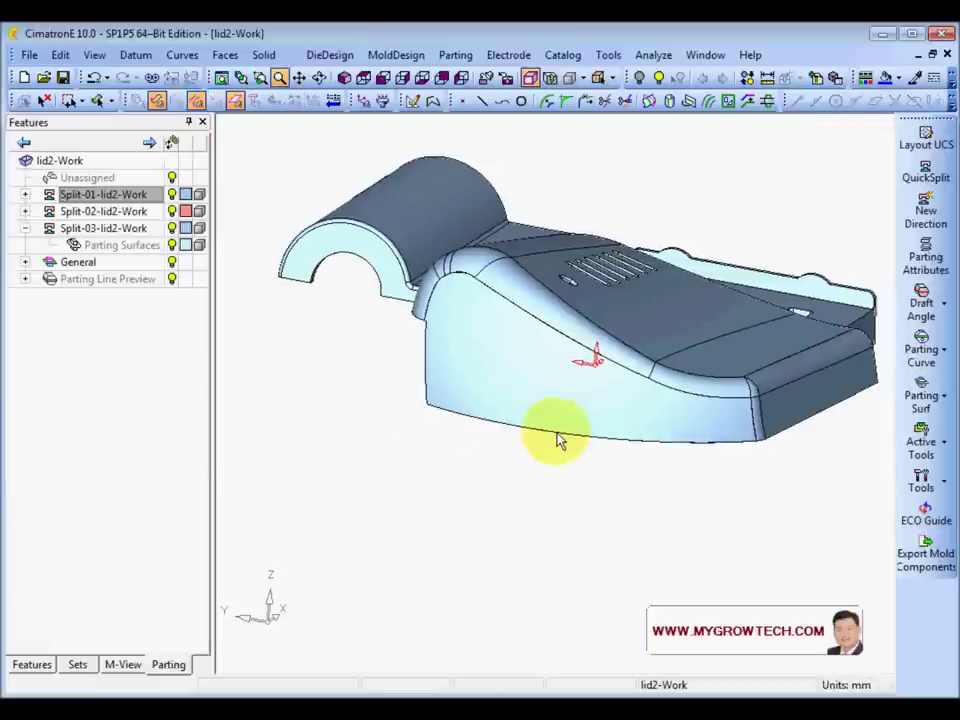
Split the lid's curved side wall face along its silhouette with Split Silhouette and inspect the new edge
middle_click_drag(568, 444, 481, 387)
scroll(568, 364, "up", 3)
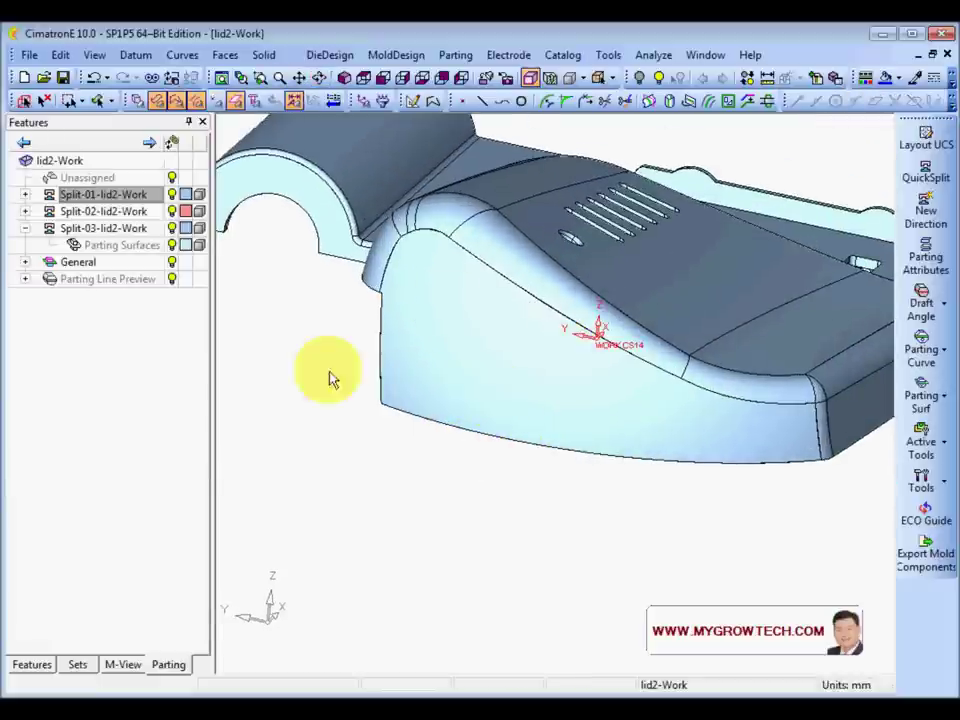
left_click(225, 54)
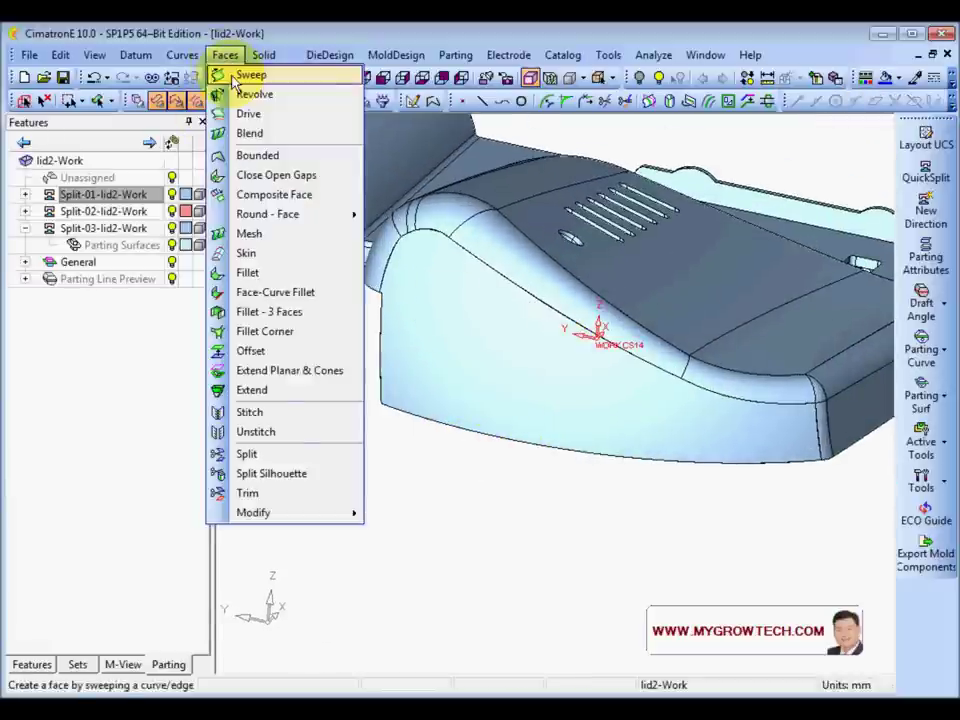
left_click(293, 484)
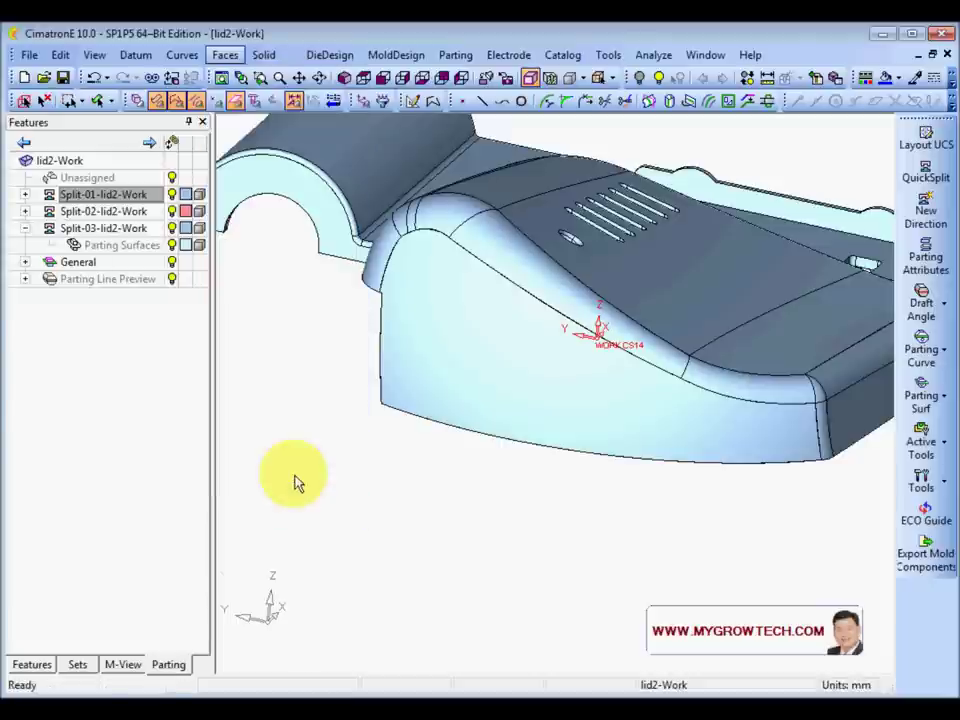
left_click(418, 367)
right_click(366, 283)
left_click(430, 480)
left_click(304, 326)
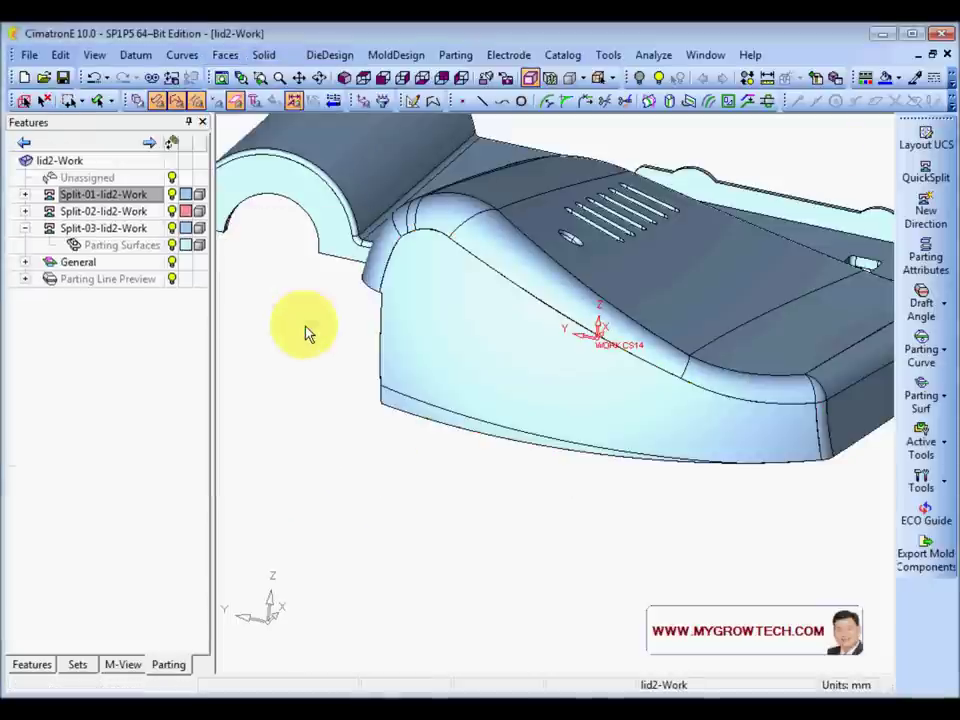
middle_click_drag(515, 321, 496, 334)
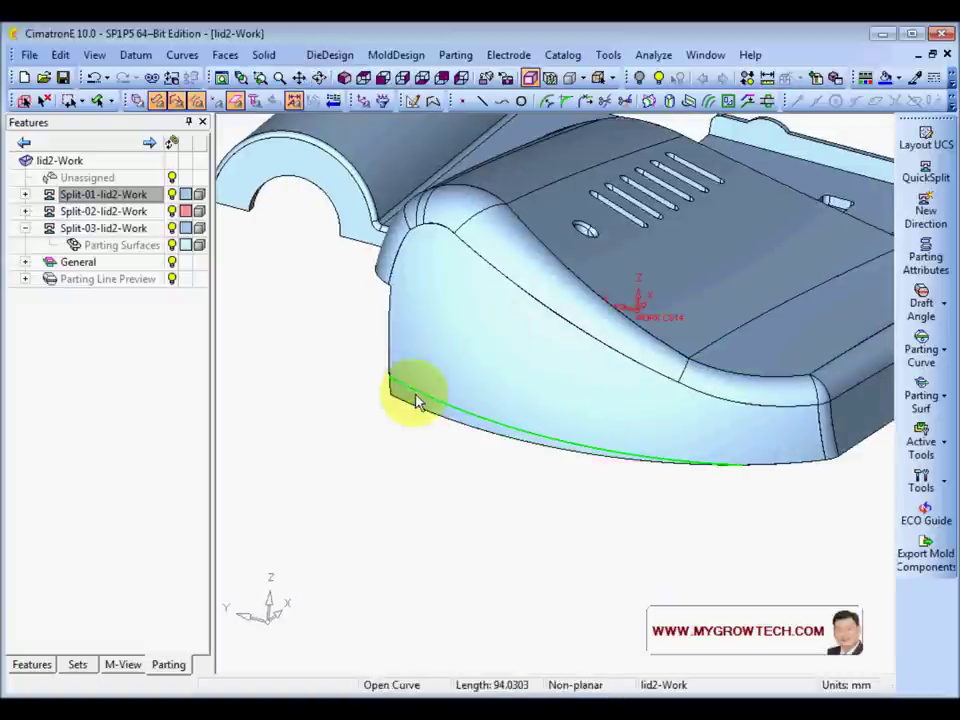
mouse_move(484, 358)
middle_mouse_down()
mouse_move(501, 369)
mouse_move(474, 351)
mouse_move(502, 245)
mouse_move(476, 339)
middle_mouse_up()
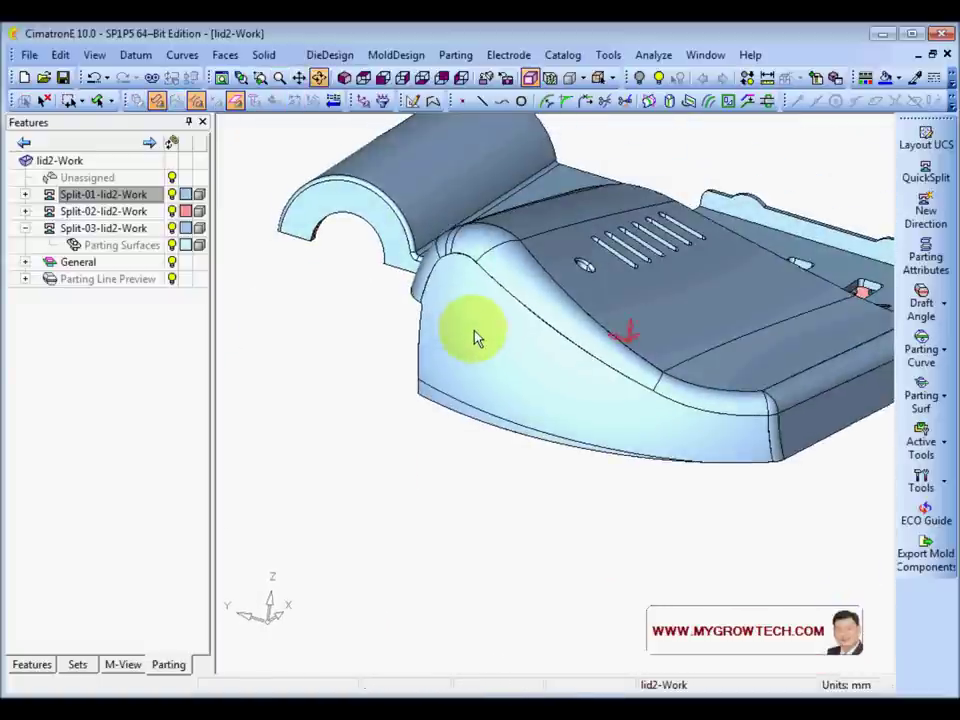
Reopen QuickSplit and reassign the narrow lower strip of the curved side wall to the Split-02 set
left_click(928, 178)
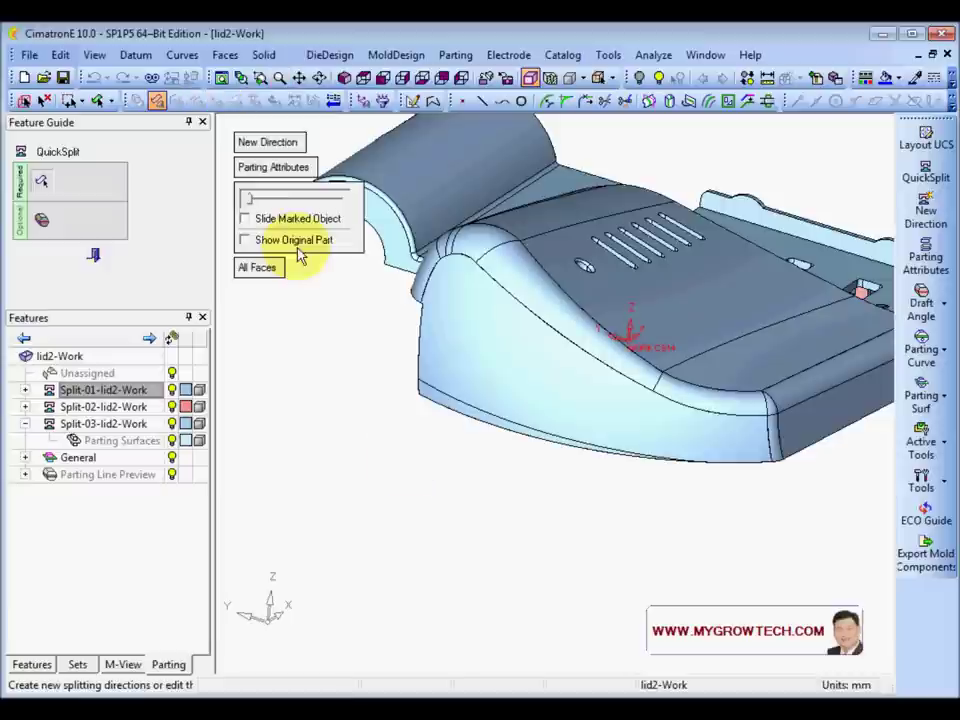
left_click(429, 401)
middle_click_drag(487, 365, 525, 289)
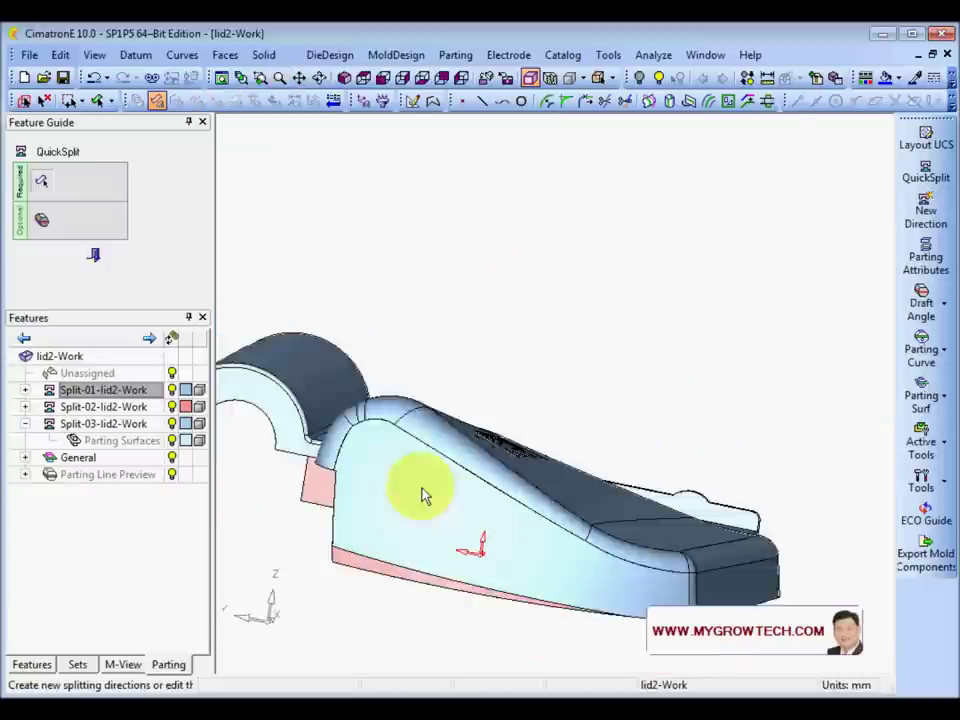
middle_click_drag(422, 495, 542, 379)
mouse_move(251, 198)
left_mouse_down()
mouse_move(268, 203)
mouse_move(246, 214)
left_mouse_up()
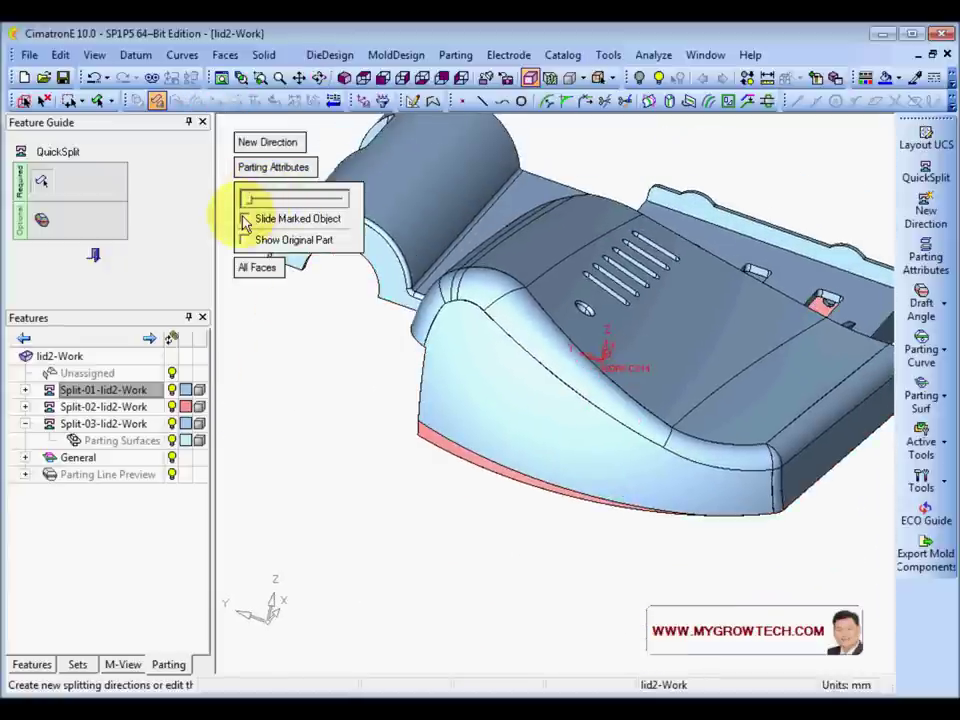
Display the draft angle analysis in QuickSplit and examine the draft on both sides of the curved wall's silhouette split
left_click(42, 222)
scroll(424, 561, "up", 6)
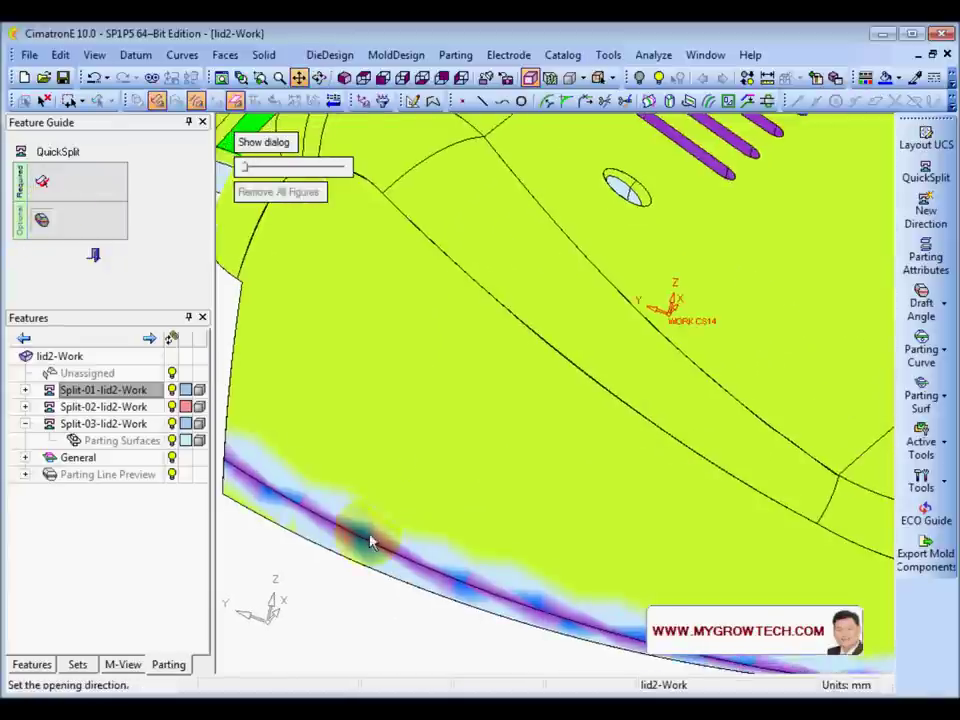
middle_click_drag(550, 379, 456, 542)
middle_click_drag(590, 450, 493, 422)
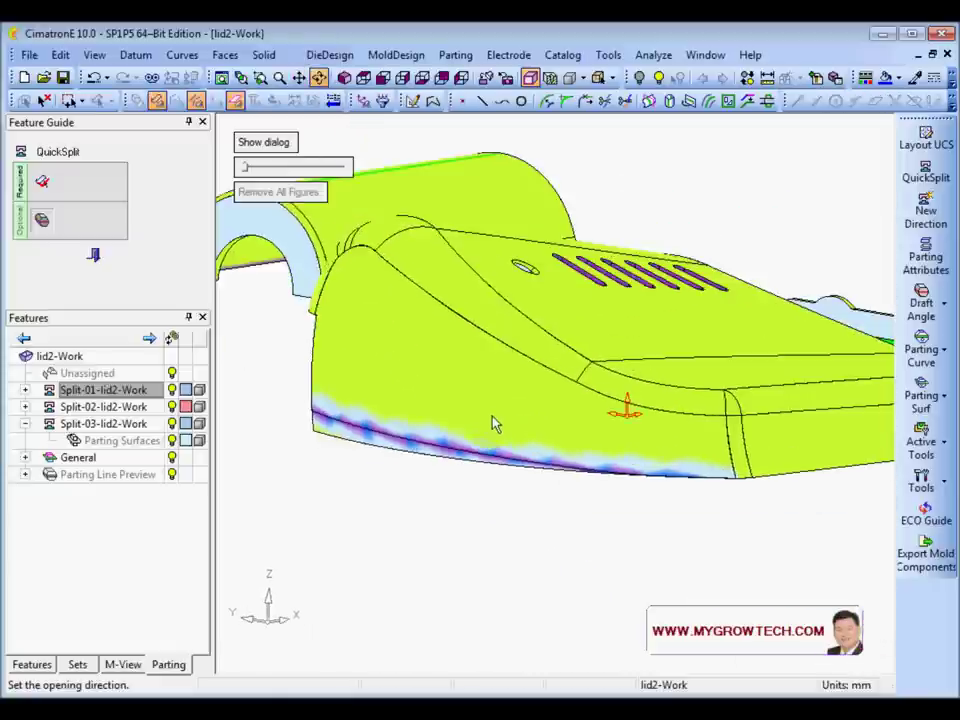
Check the draft angle of the upright plate beside the half-round end and exit QuickSplit
scroll(390, 368, "down", 3)
middle_click_drag(390, 368, 634, 462)
scroll(666, 400, "up", 3)
middle_click_drag(666, 400, 516, 272)
scroll(585, 356, "up", 3)
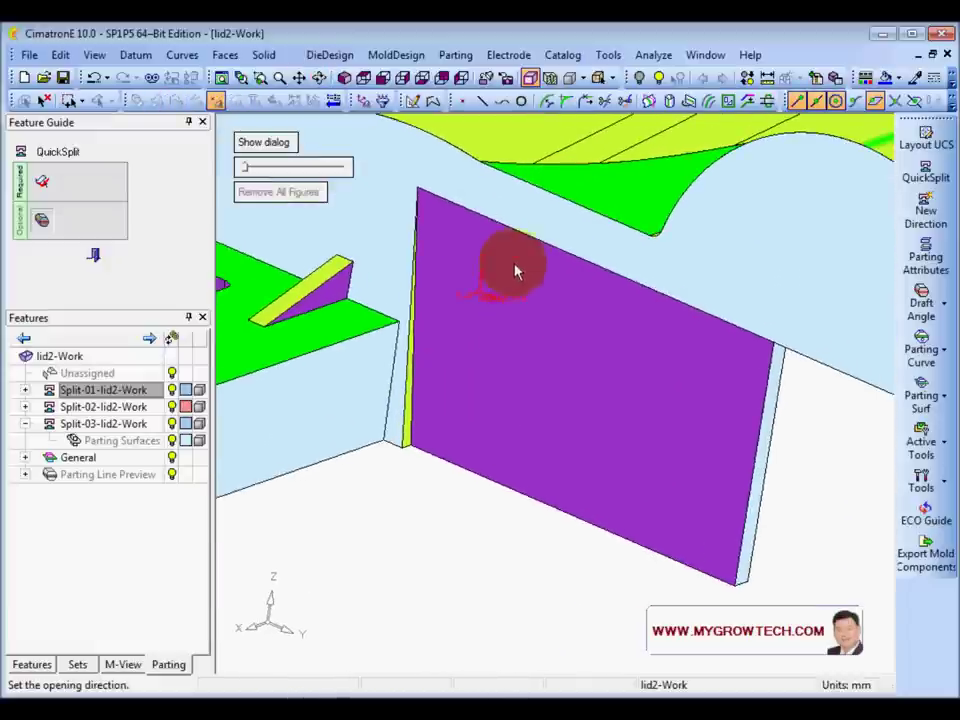
scroll(514, 444, "down", 2)
middle_click_drag(514, 444, 561, 371)
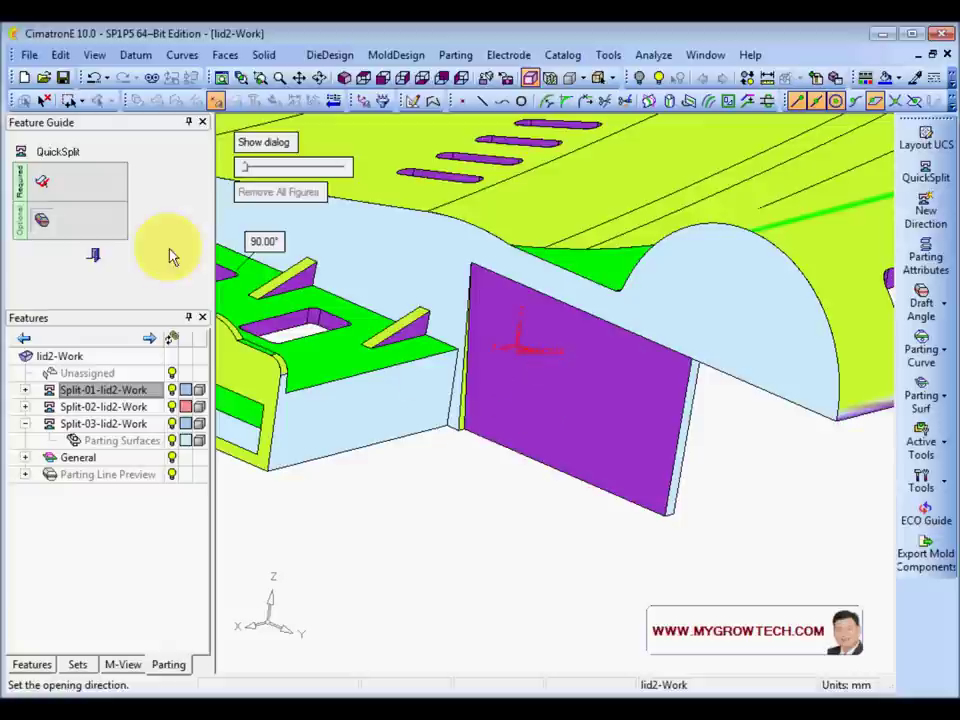
left_click(93, 258)
Stitch the lid's open objects together with a maximum gap of 0.1
middle_click_drag(608, 540, 611, 450)
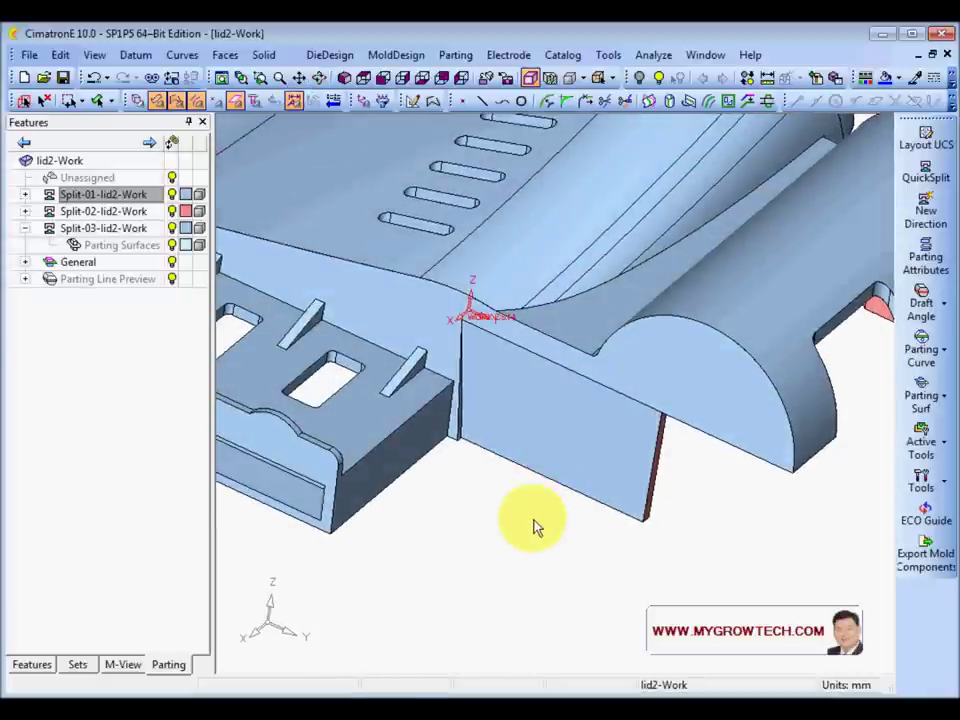
left_click(263, 55)
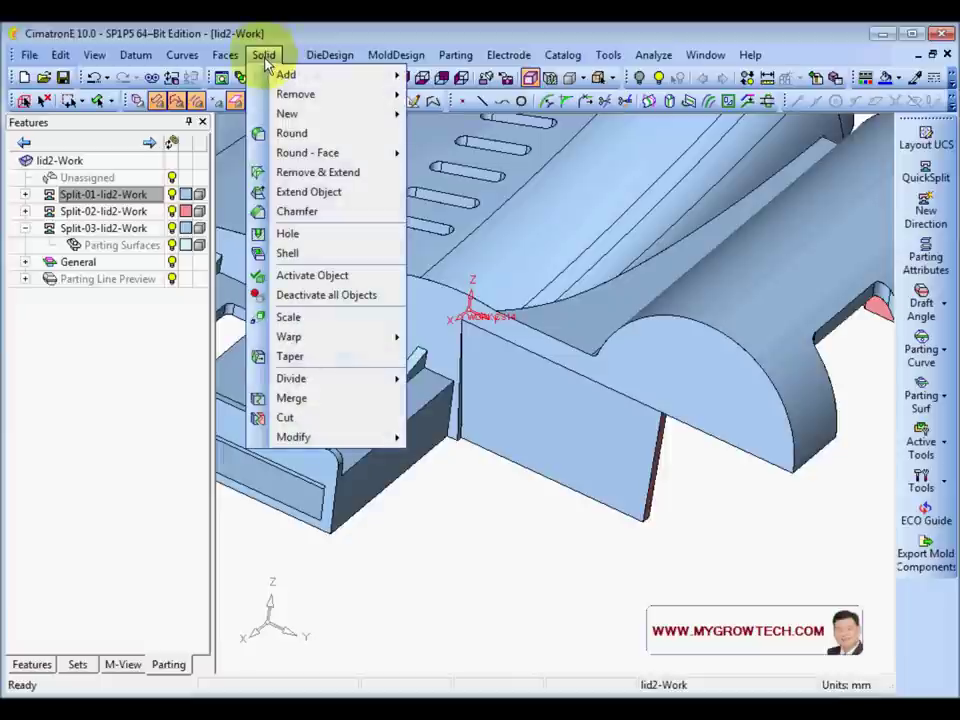
left_click(505, 533)
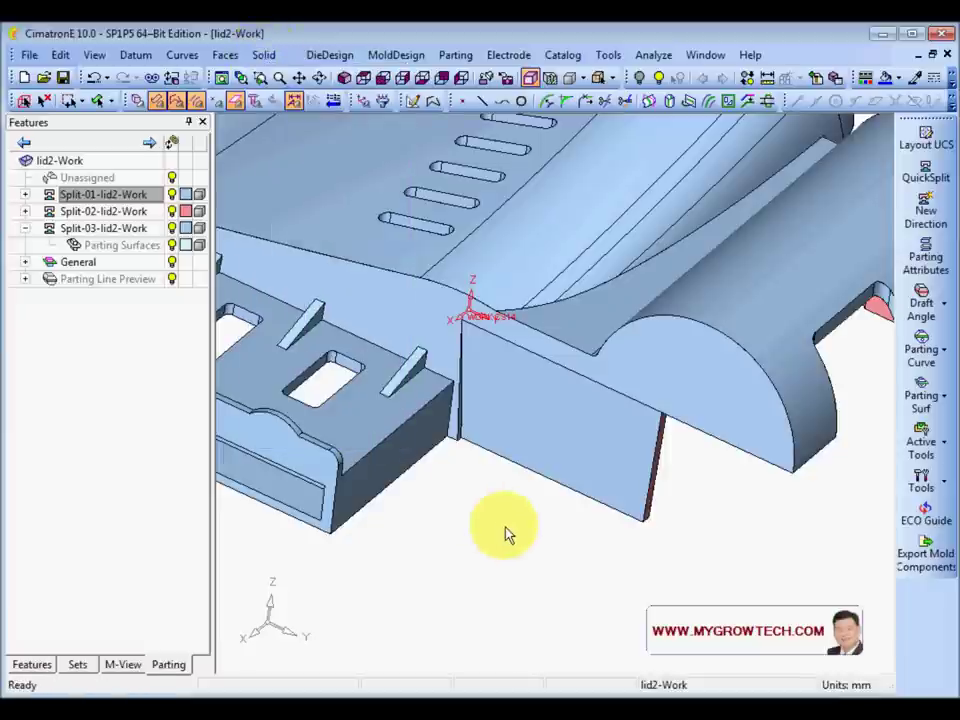
right_click(483, 518)
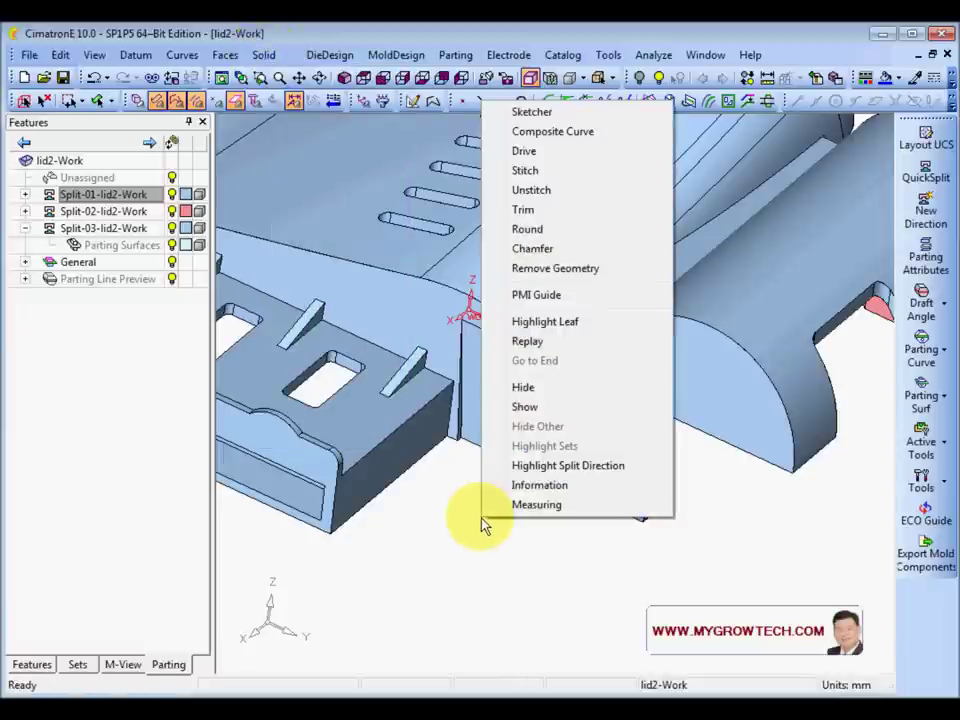
left_click(526, 171)
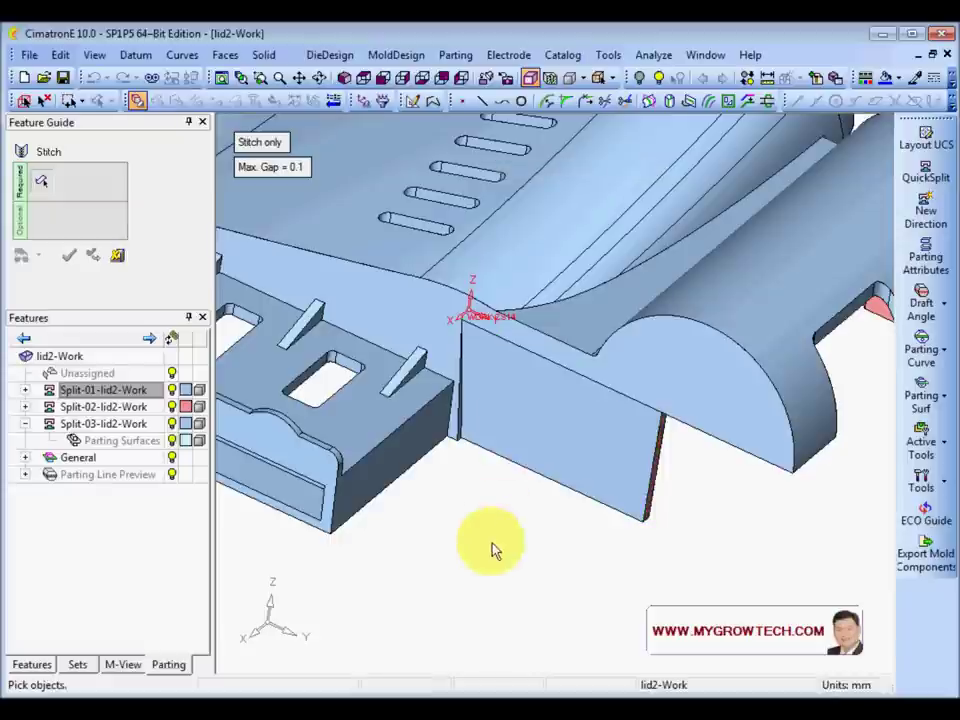
left_click_drag(415, 273, 559, 439)
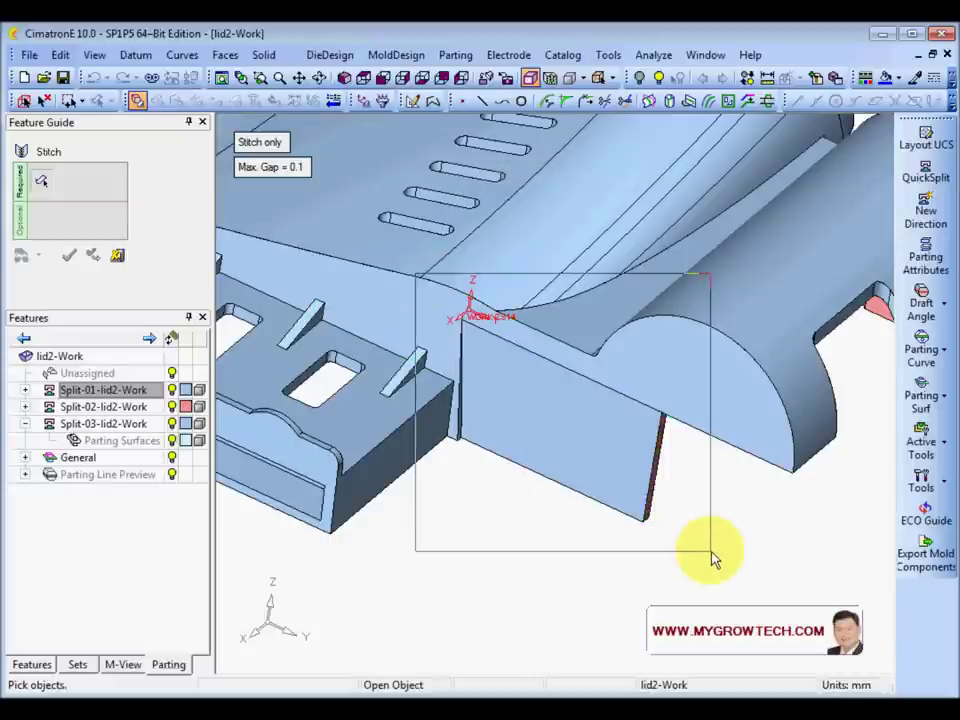
left_click_drag(711, 558, 713, 560)
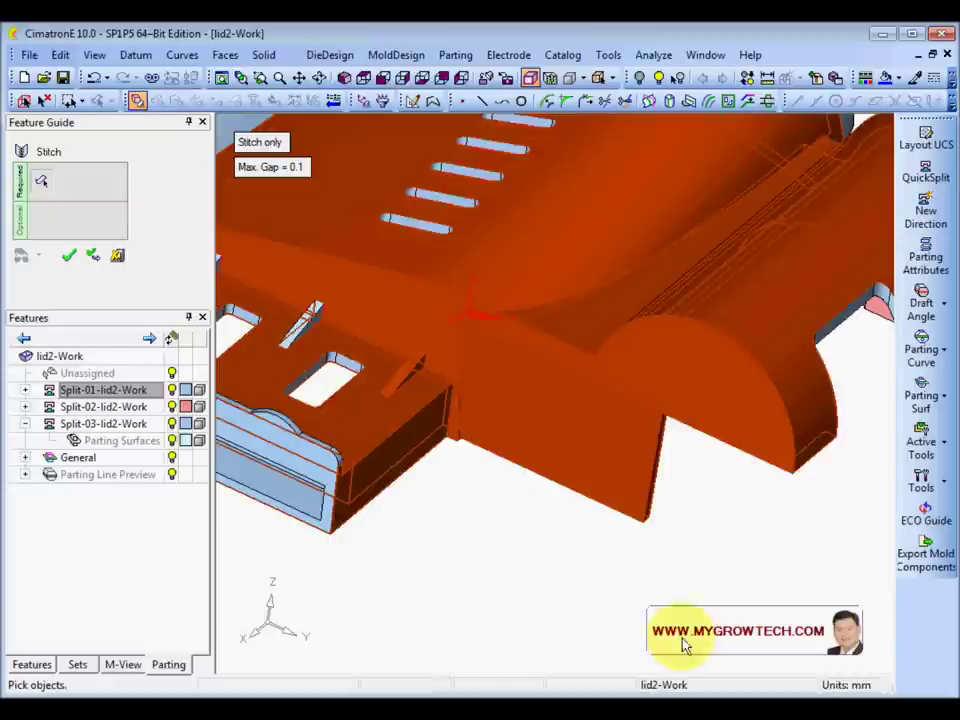
middle_click(505, 507)
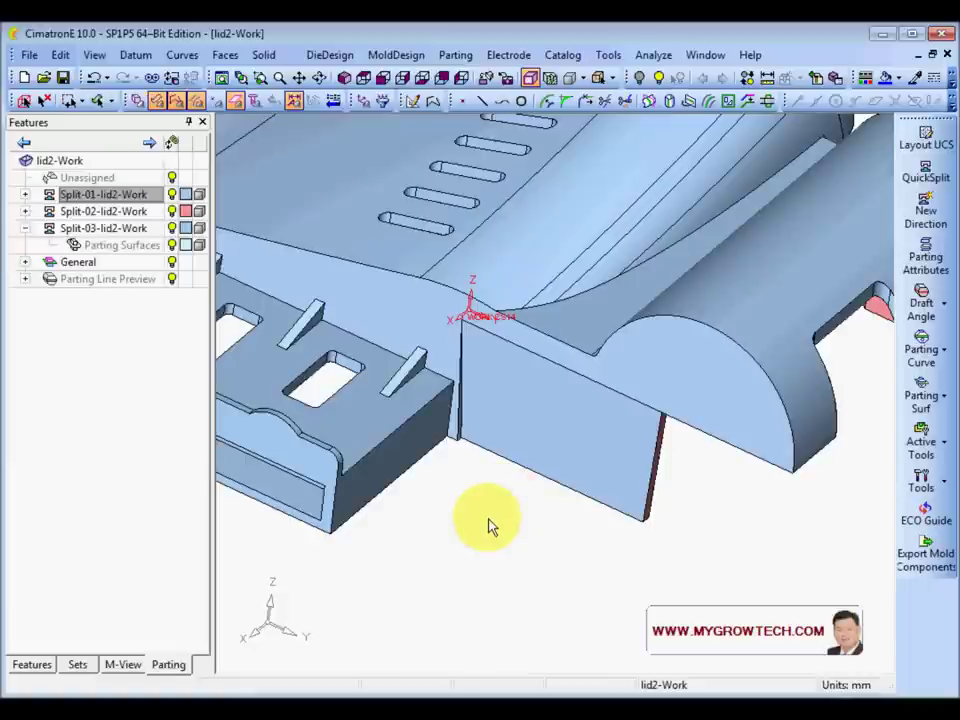
Define a Taper on the upright plate's broad planar face, using its upper edge as the neutral contour
right_click_drag(489, 526, 580, 345, "ctrl")
middle_click_drag(514, 362, 501, 304, "ctrl")
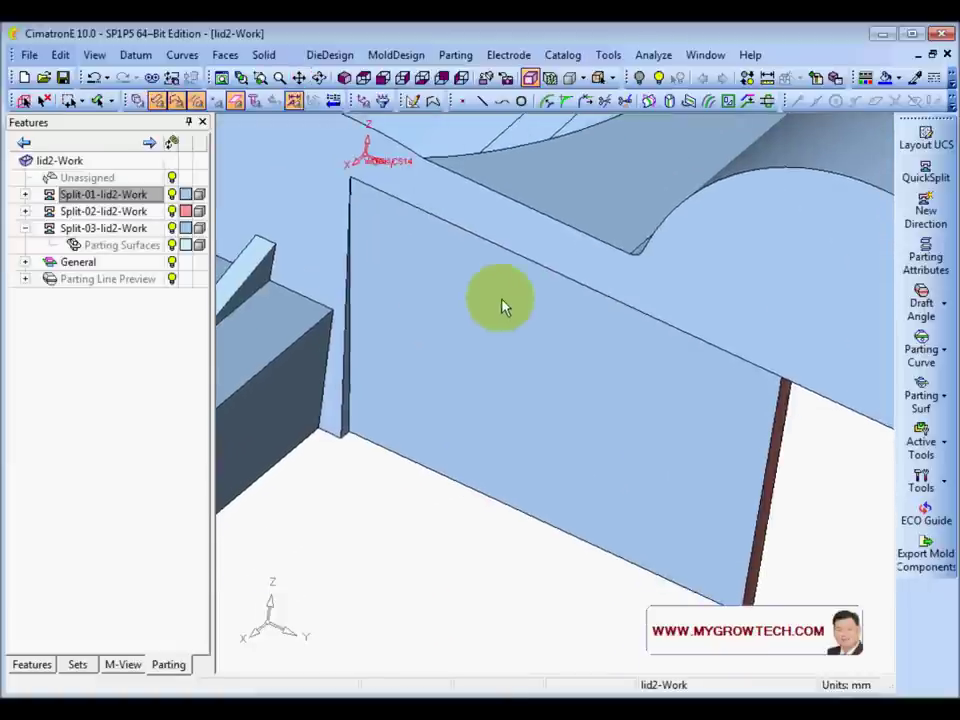
left_click_drag(501, 304, 499, 283, "ctrl")
right_click_drag(499, 283, 497, 330, "ctrl")
left_click(260, 56)
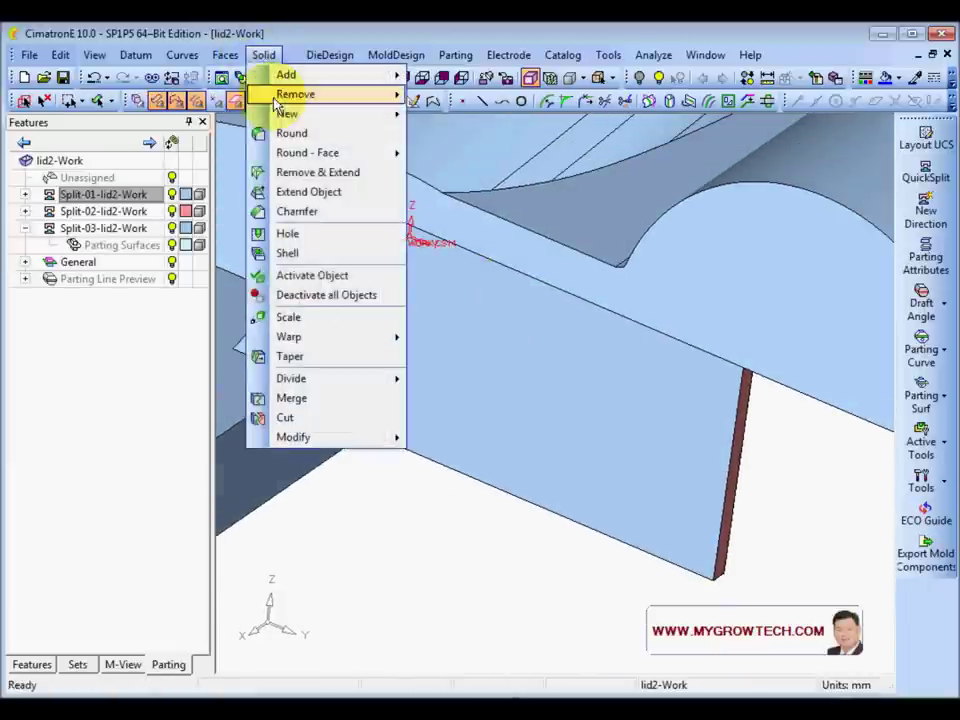
left_click(311, 356)
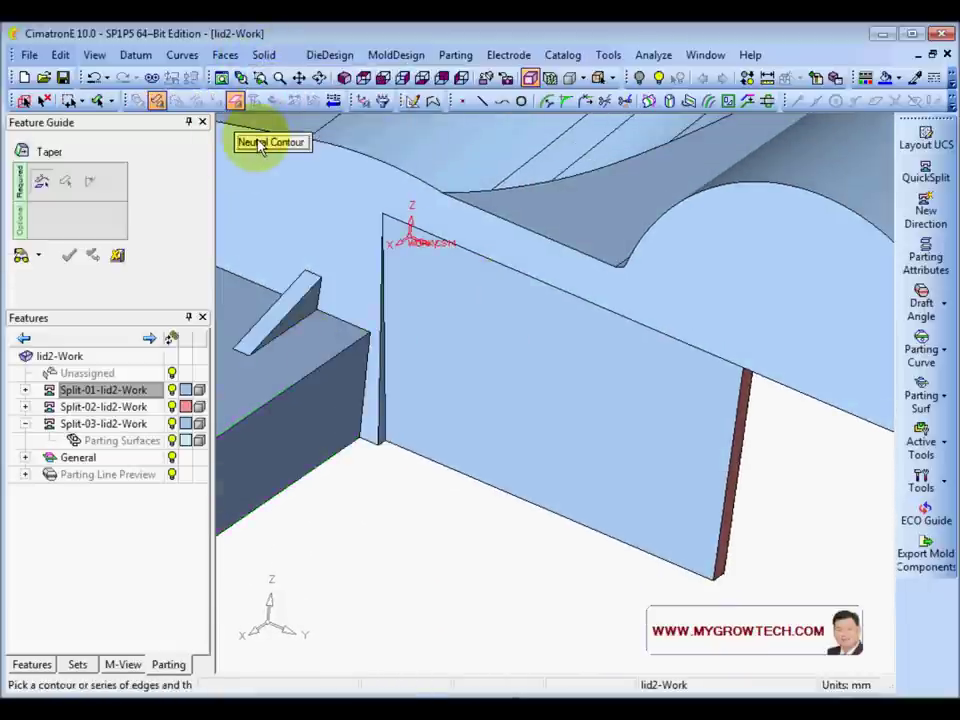
left_click(486, 259)
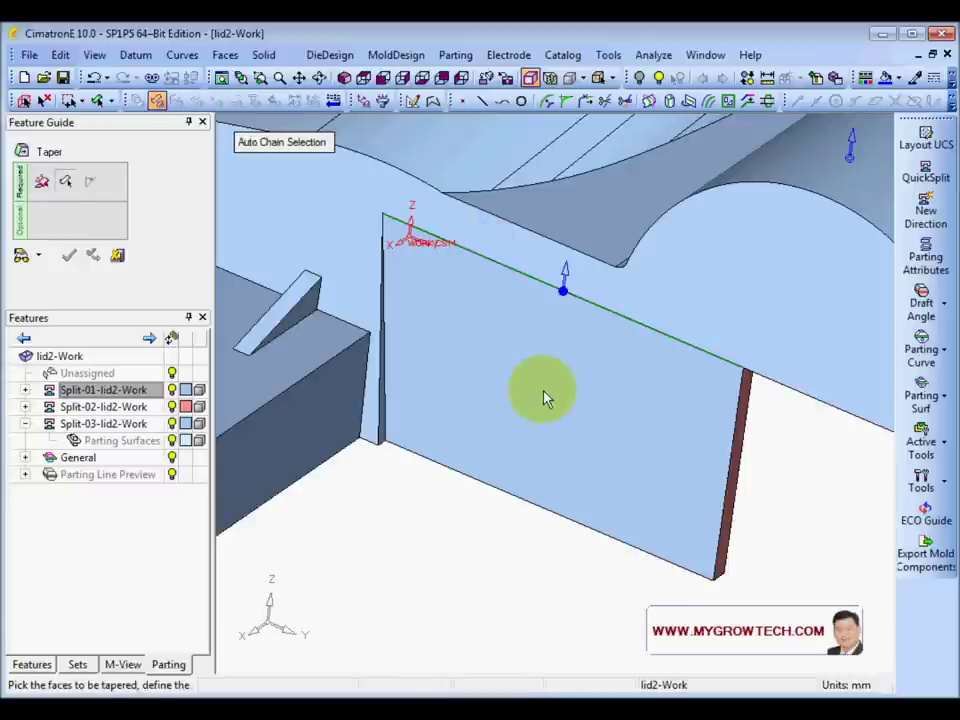
left_click(544, 394)
right_click(563, 300)
left_click(618, 482)
left_click(515, 416)
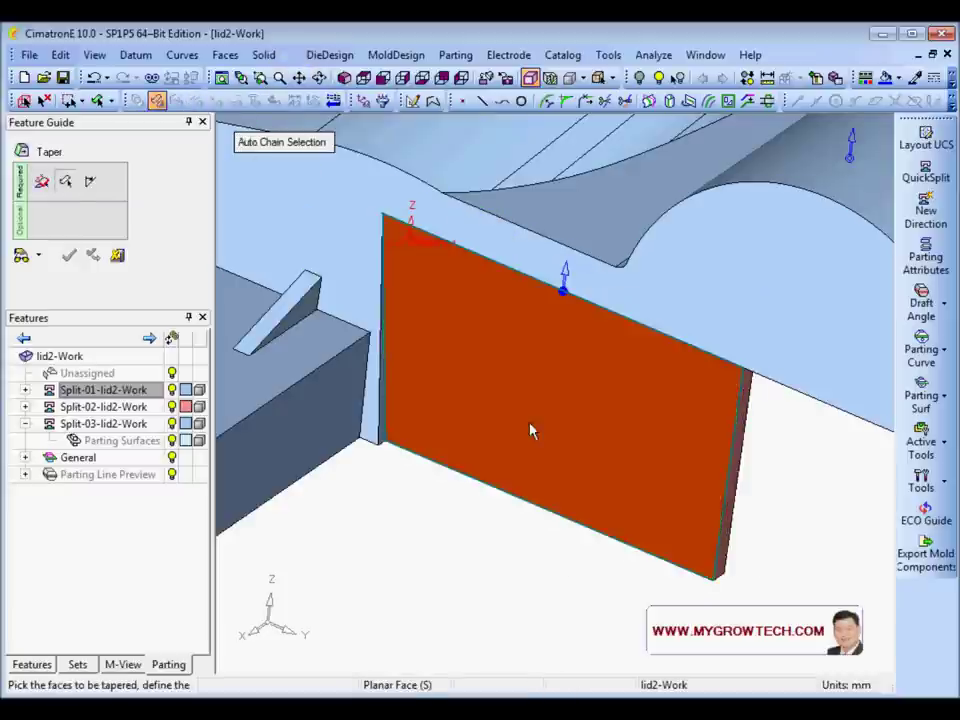
middle_click(545, 423)
Preview the plate's taper at an angle of 1 deg and apply it
right_click_drag(536, 462, 599, 502, "ctrl")
left_click_drag(600, 510, 226, 372, "ctrl")
left_click(22, 256)
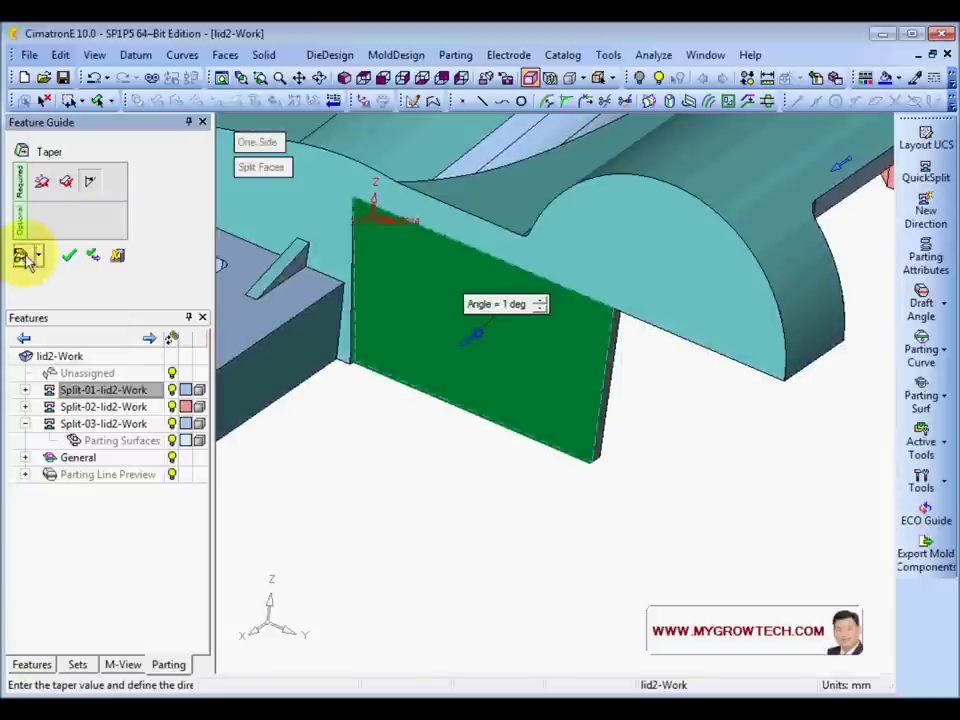
left_click_drag(491, 401, 407, 438, "ctrl")
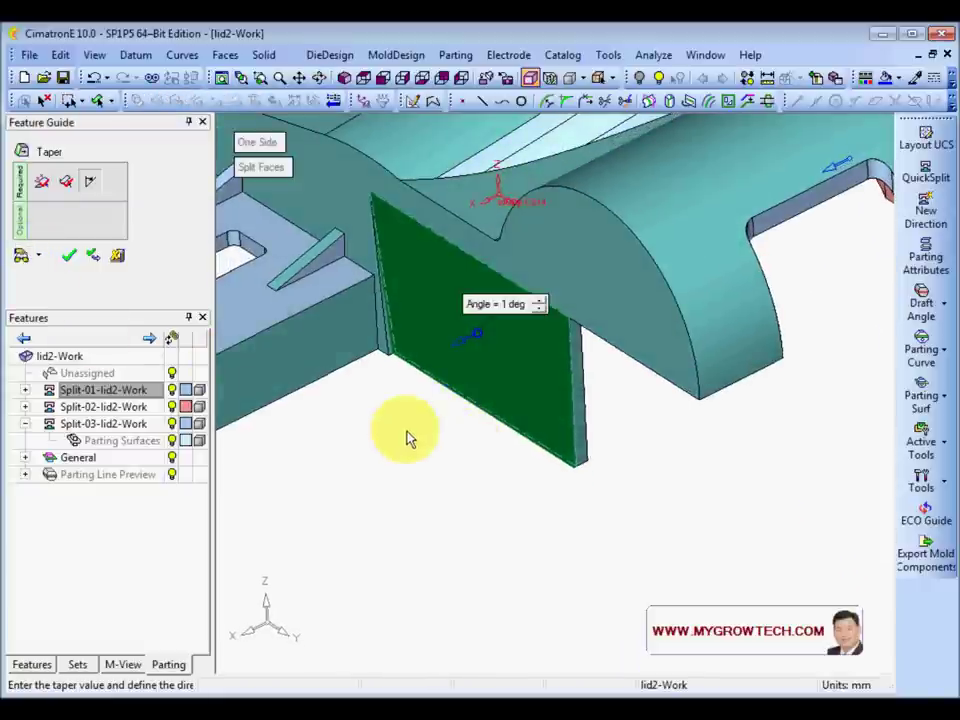
left_click(68, 258)
Run Draft Angle Analysis on the lid to check the tapered plate face, and close the analysis
left_click_drag(225, 268, 583, 236, "ctrl")
left_click_drag(955, 313, 893, 302)
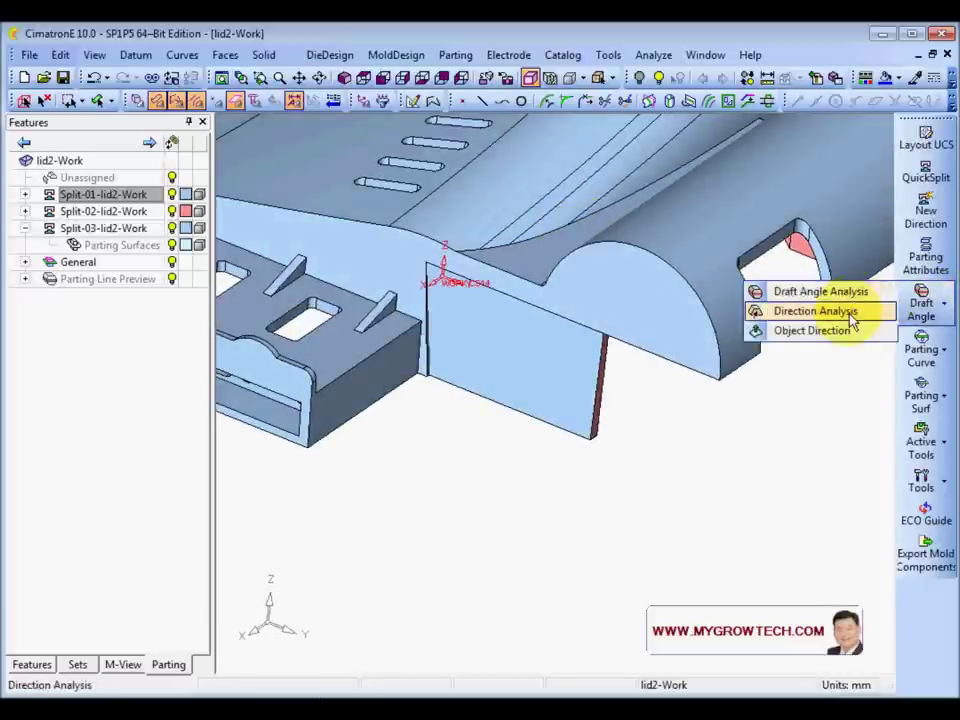
left_click(845, 296)
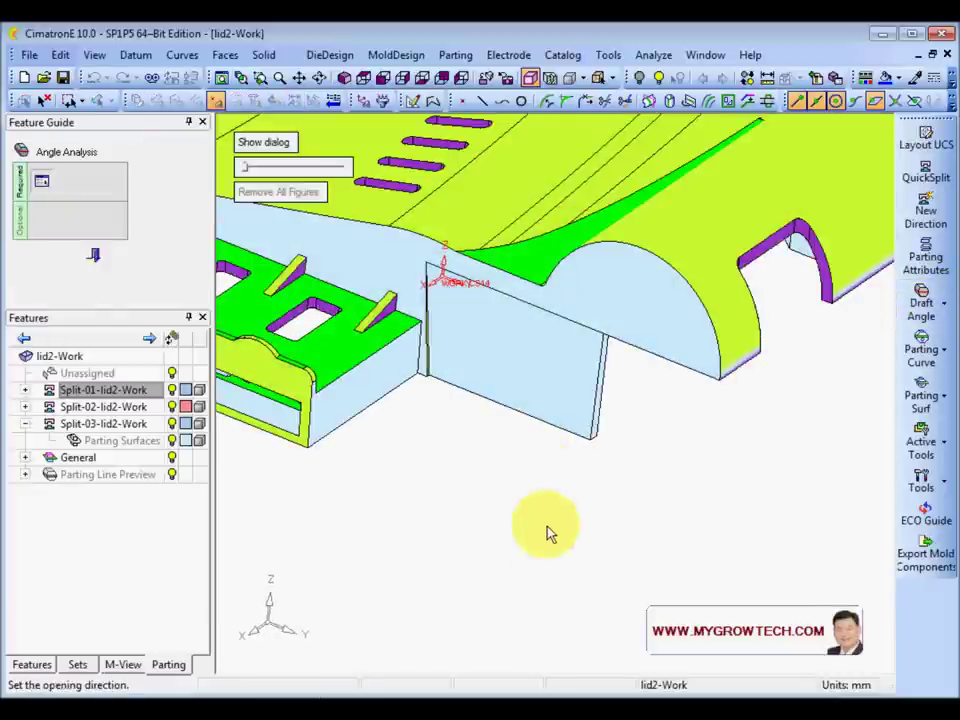
right_click_drag(549, 553, 547, 489, "ctrl")
middle_click_drag(547, 489, 577, 558, "ctrl")
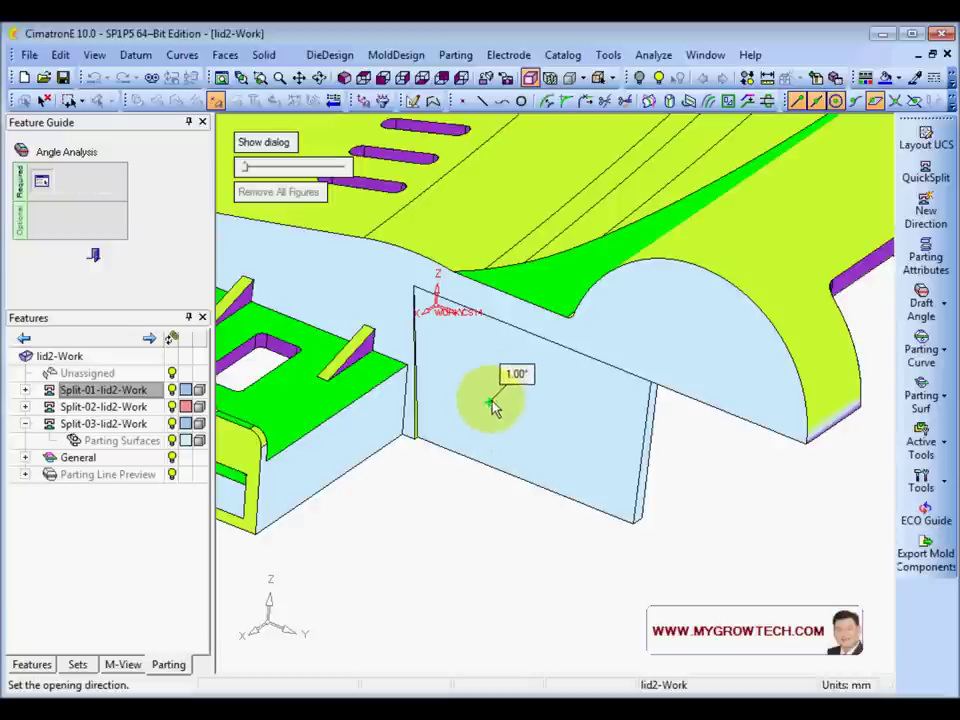
scroll(540, 400, "down", 4)
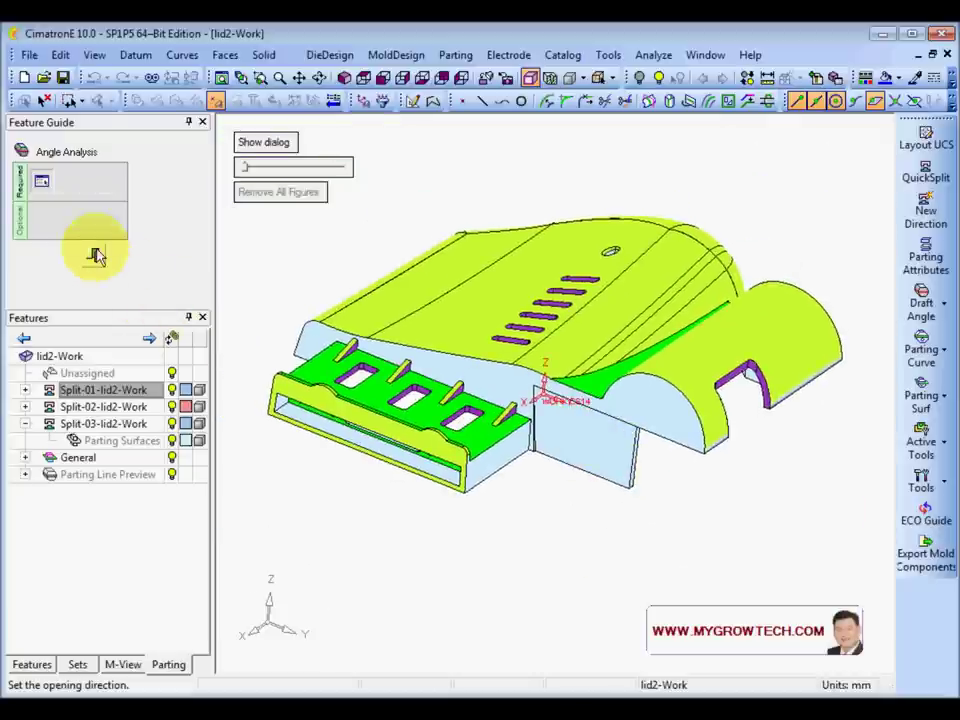
left_click(96, 258)
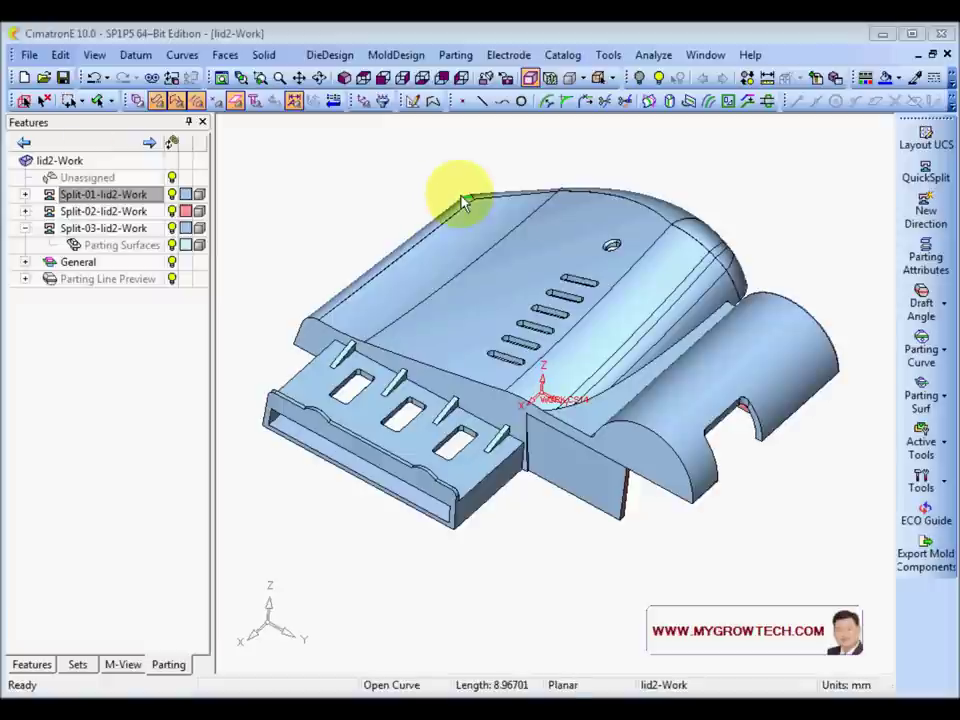
Reassign the narrow inner side, corner and upper faces of the notch in the cylindrical cover to the Split-02 set with QuickSplit
middle_click_drag(463, 203, 705, 248)
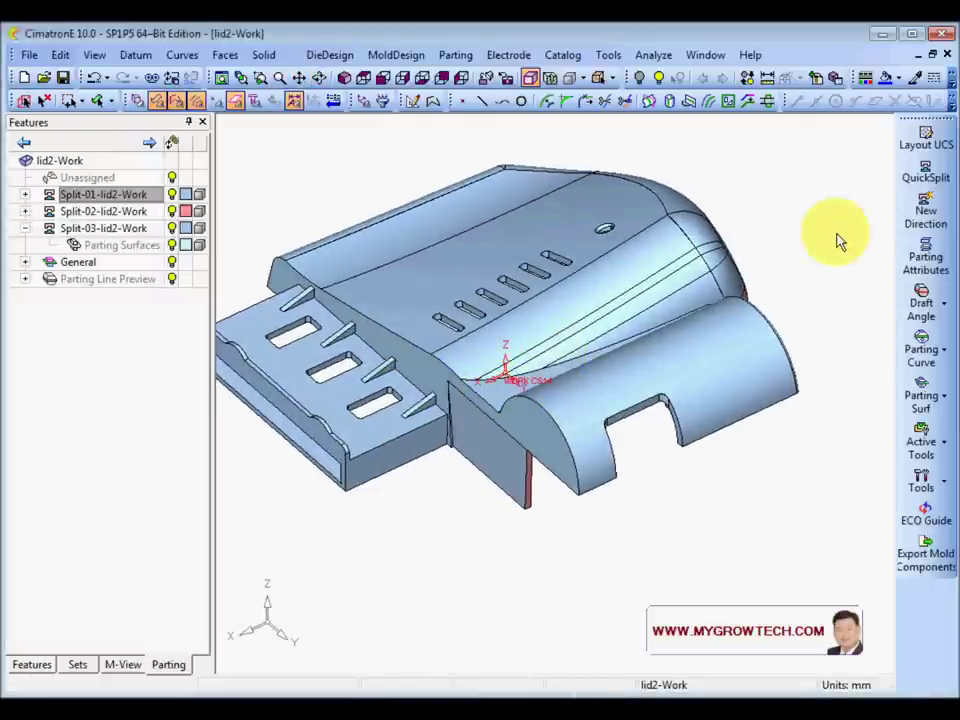
left_click(937, 181)
scroll(606, 523, "up", 3)
middle_click_drag(656, 497, 366, 354)
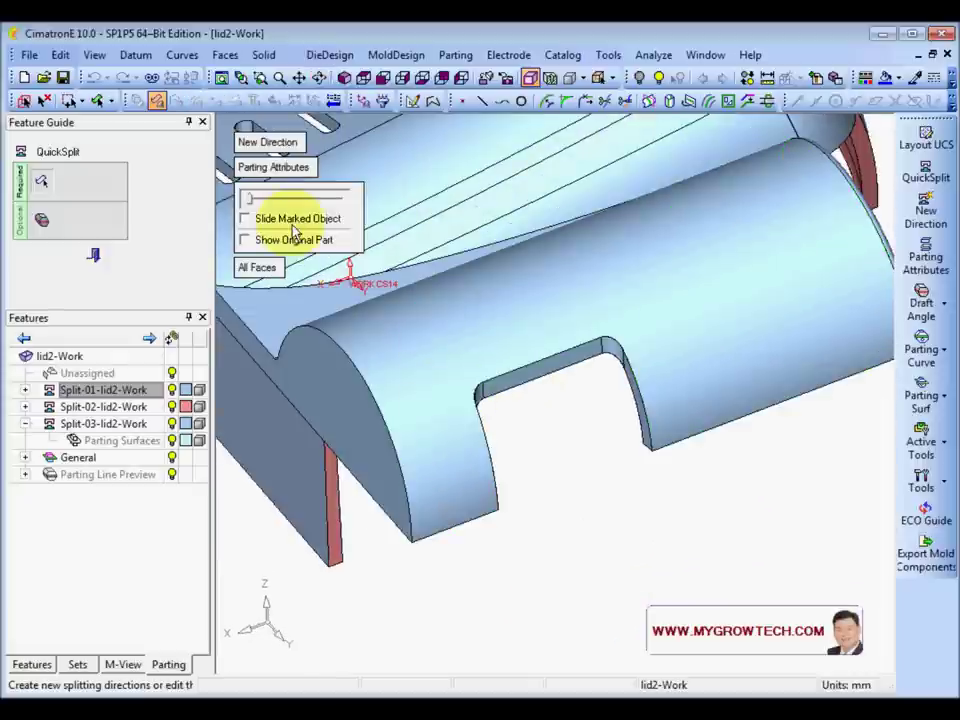
mouse_move(251, 201)
left_mouse_down()
mouse_move(262, 204)
mouse_move(250, 201)
left_mouse_up()
scroll(521, 328, "up", 3)
middle_click_drag(521, 328, 428, 480)
left_click(436, 448)
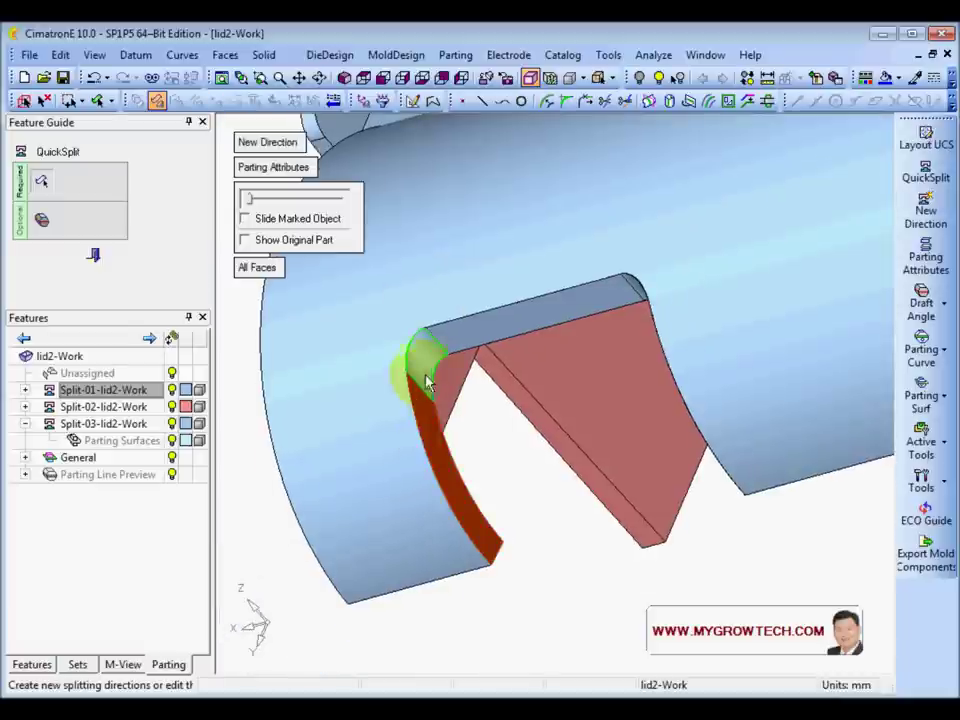
left_click(456, 317)
middle_click_drag(456, 317, 641, 316)
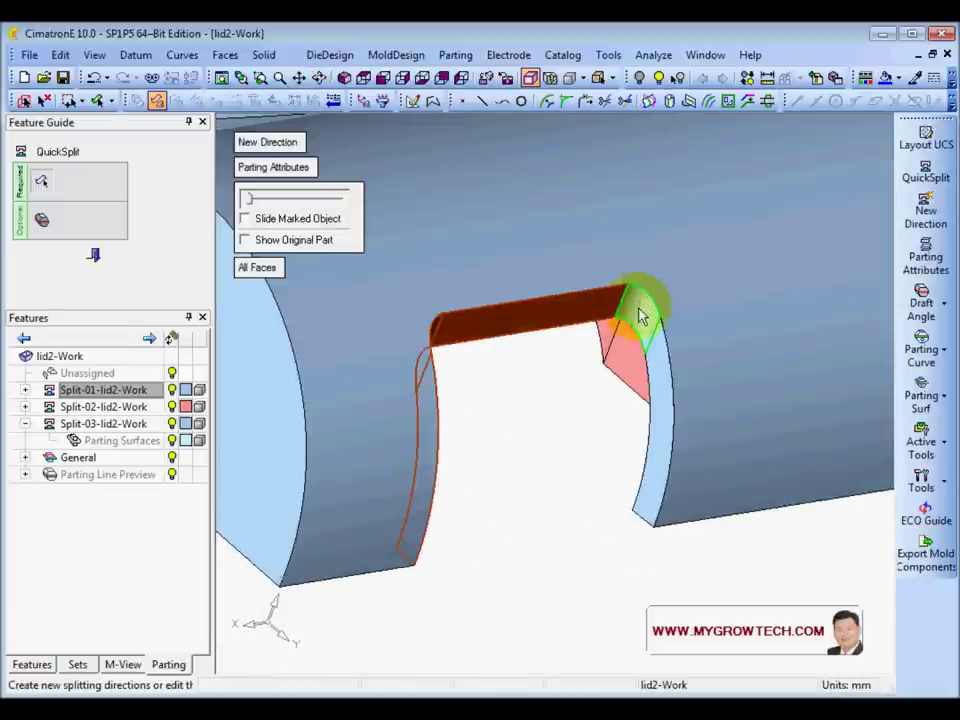
left_click(660, 372)
scroll(686, 420, "down", 3)
middle_click_drag(718, 413, 757, 352)
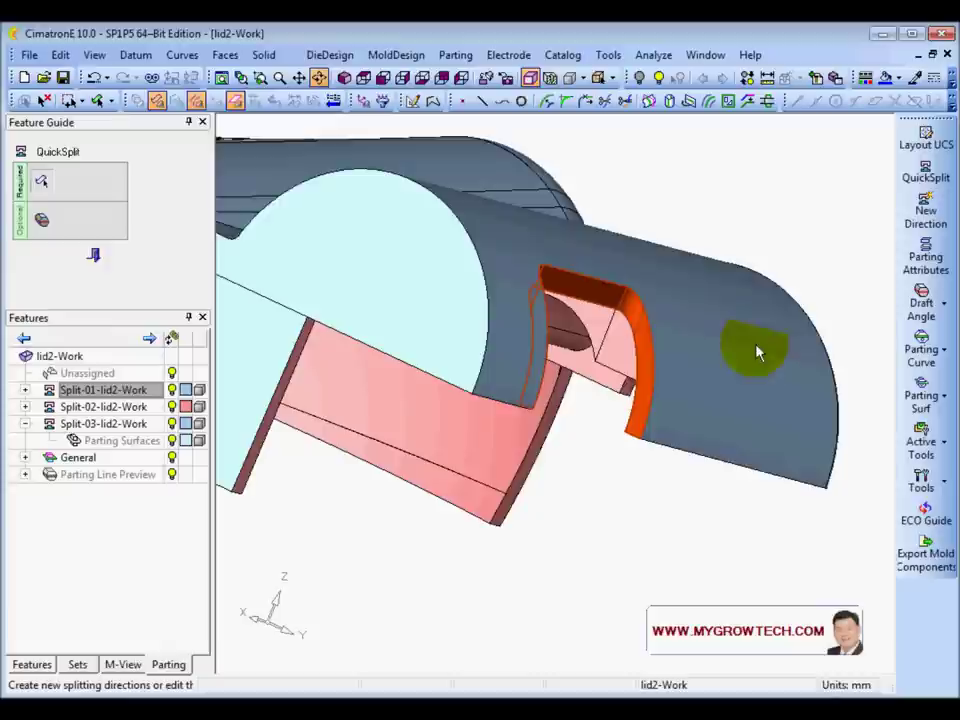
left_click(617, 360)
middle_click_drag(714, 311, 672, 338)
middle_click_drag(593, 352, 492, 284)
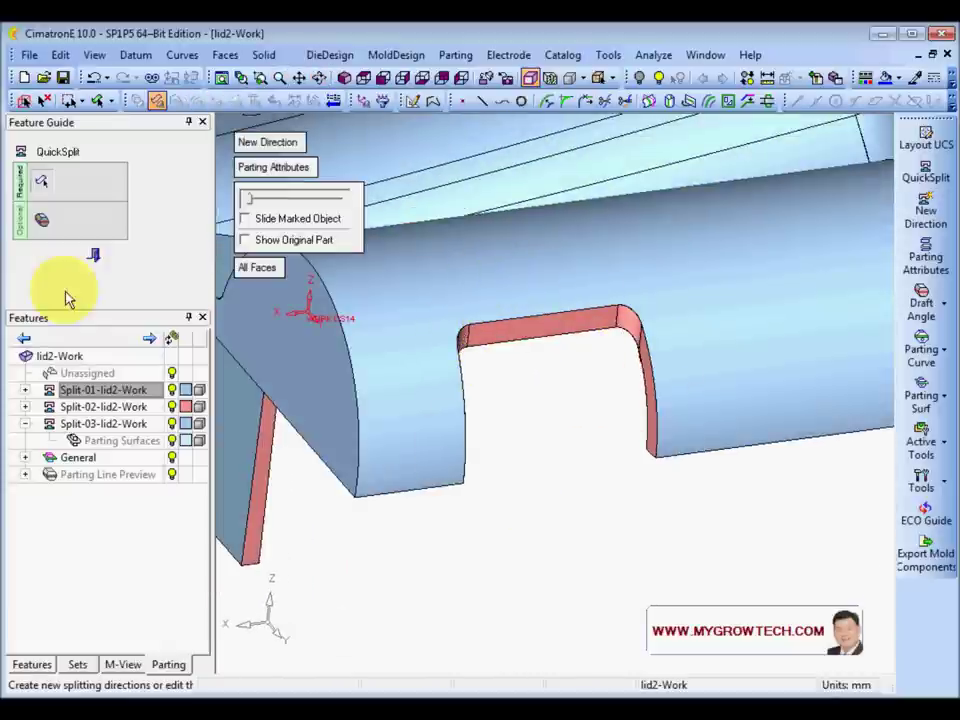
left_click(97, 258)
Open the cylindrical cover face for modification by Sketcher and remove its outer boundary curves, keeping only the notch contour
middle_click_drag(542, 497, 503, 437)
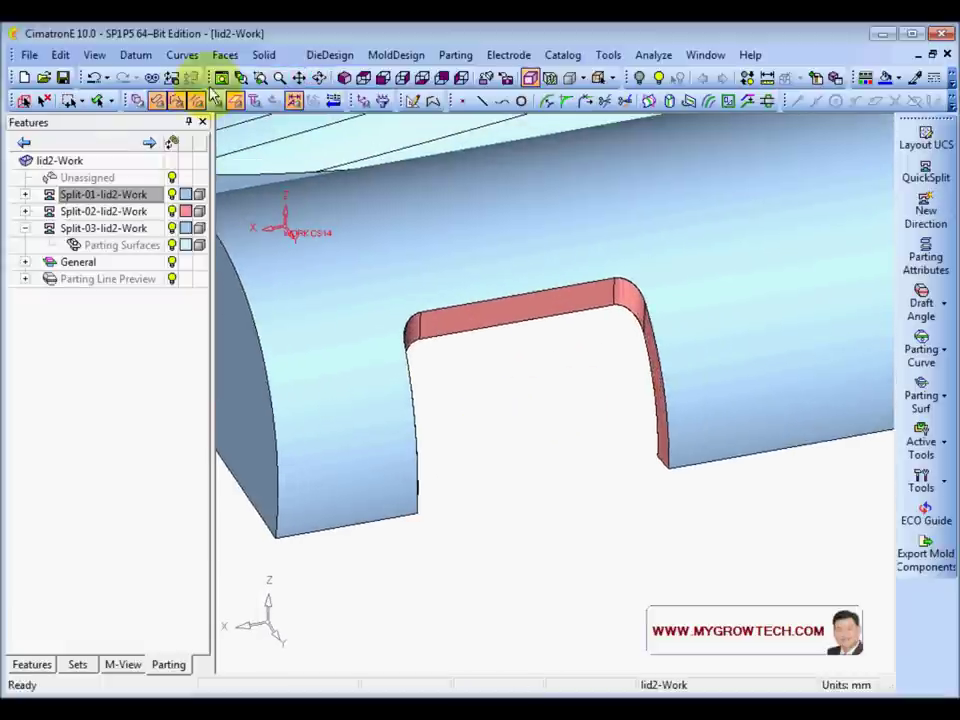
left_click(224, 55)
mouse_move(280, 520)
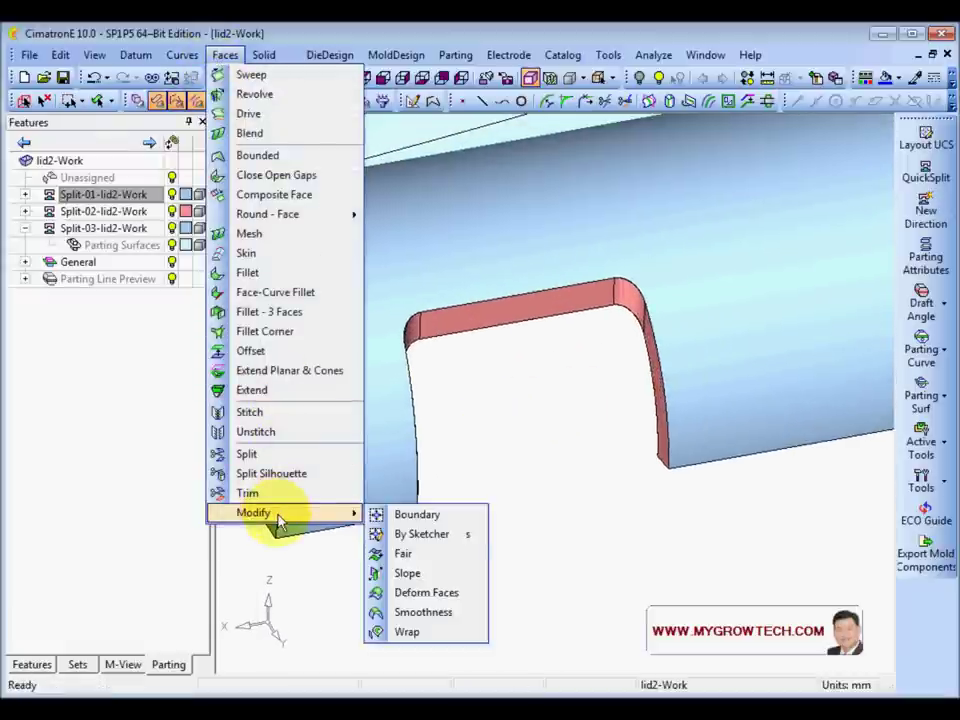
left_click(422, 535)
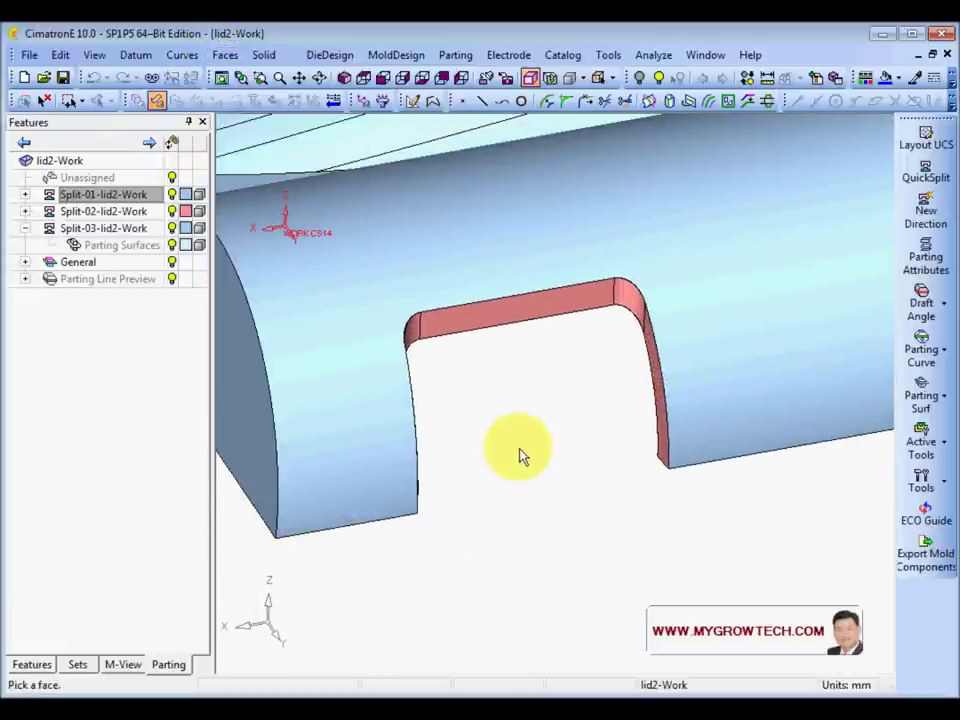
left_click(456, 257)
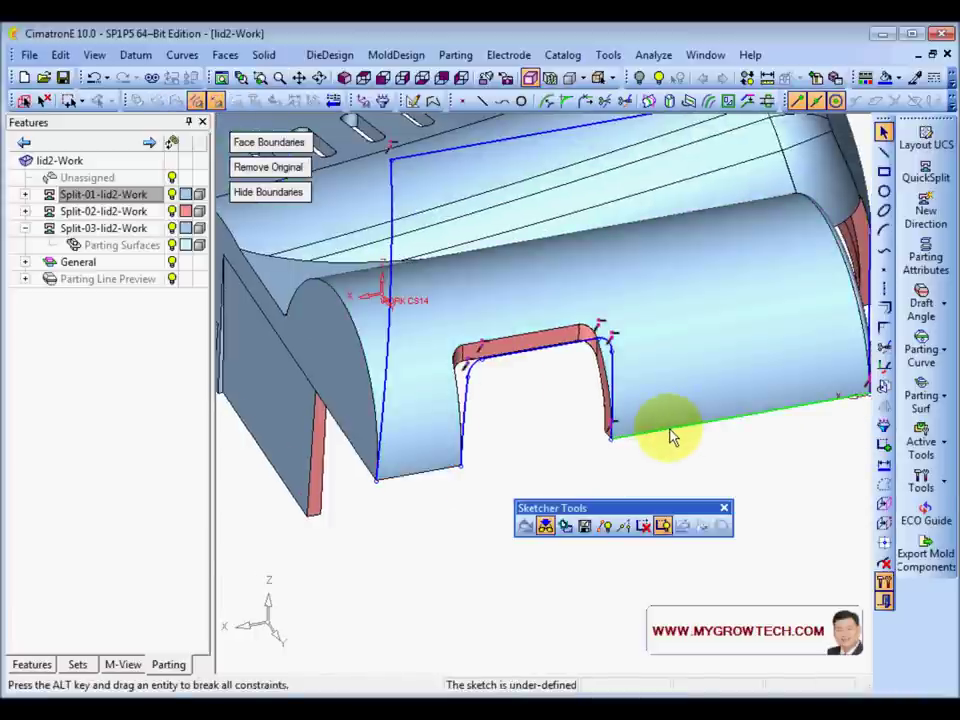
right_click(383, 424)
left_click(420, 323)
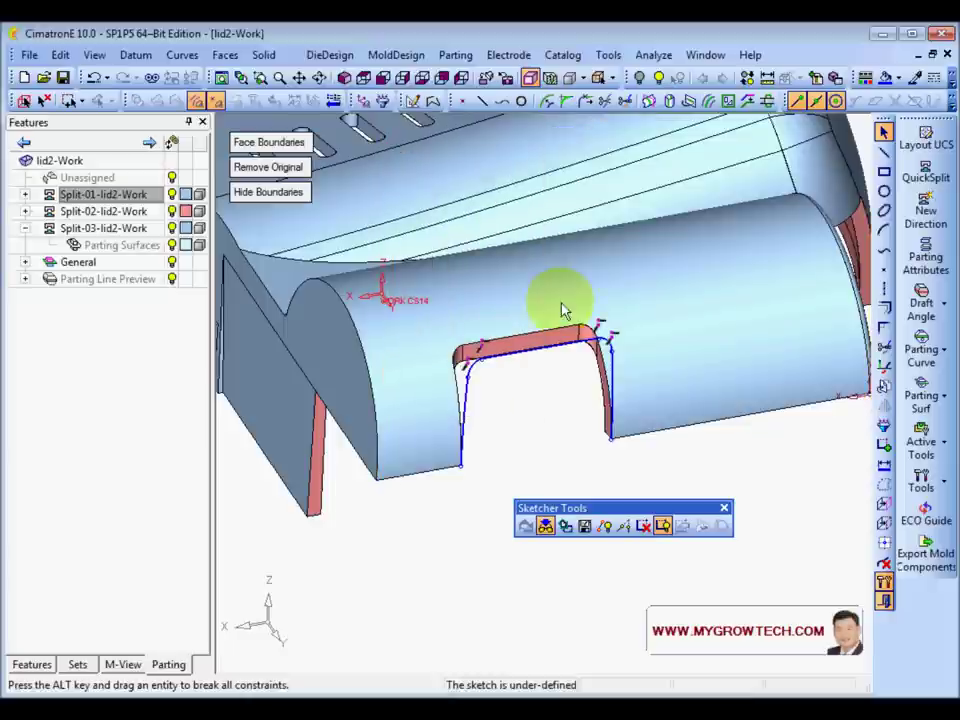
Close the notch contour with a line across its open lower end, set the face to Keep Original and exit Sketcher
left_click(884, 150)
left_click(460, 468)
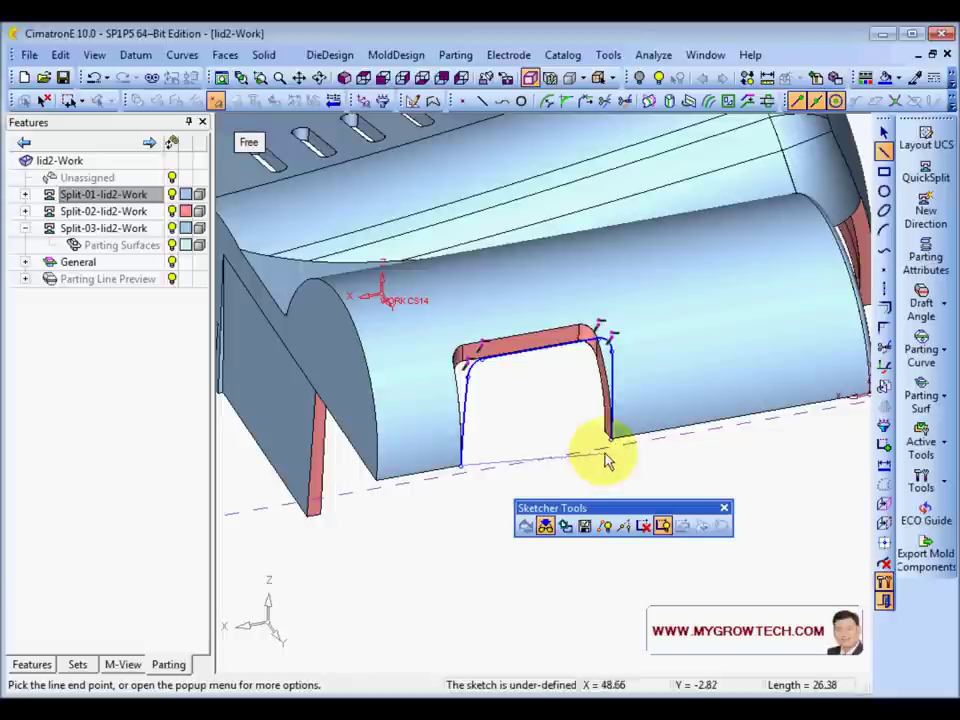
left_click(610, 442)
key("Escape")
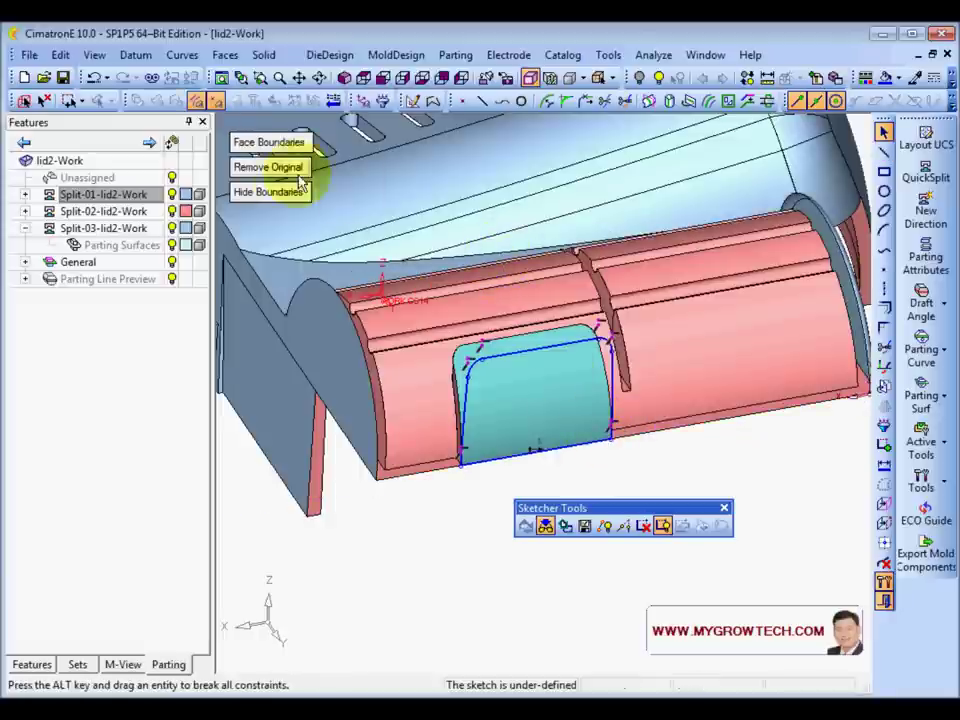
left_click(288, 168)
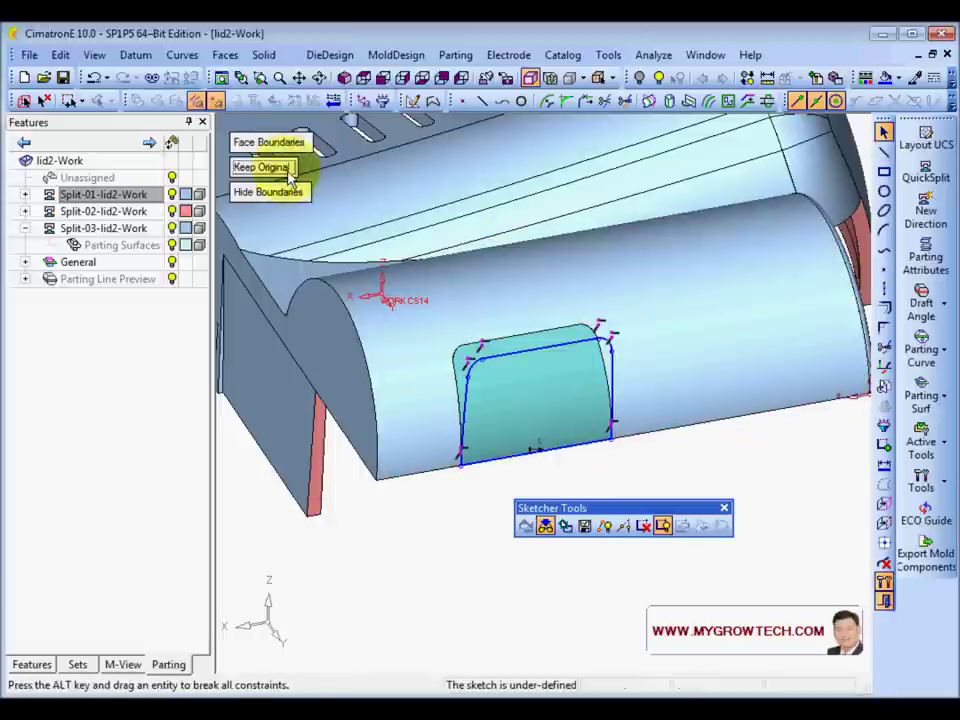
right_click(577, 283)
left_click(637, 569)
Open the planar half-ring end face of the cylindrical cover for modification by Sketcher
mouse_move(649, 306)
middle_mouse_down()
mouse_move(536, 401)
mouse_move(516, 332)
mouse_move(482, 365)
mouse_move(474, 313)
mouse_move(405, 360)
mouse_move(407, 289)
middle_mouse_up()
scroll(465, 323, "up", 3)
middle_click_drag(465, 323, 553, 403)
scroll(597, 410, "up", 2)
left_click(225, 55)
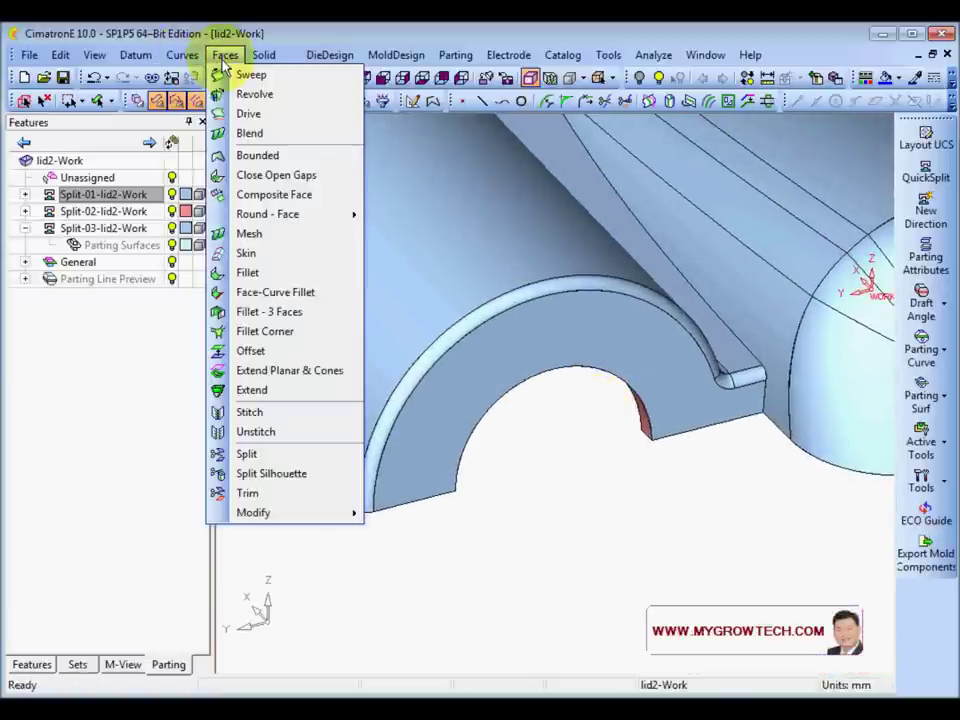
mouse_move(272, 513)
left_click(405, 534)
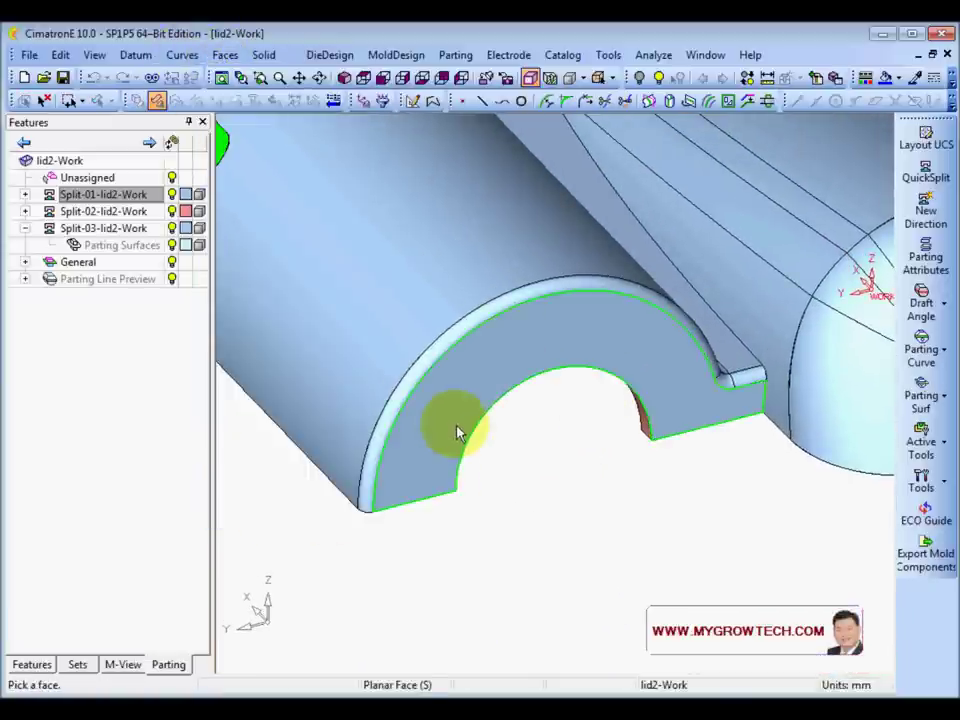
left_click(457, 430)
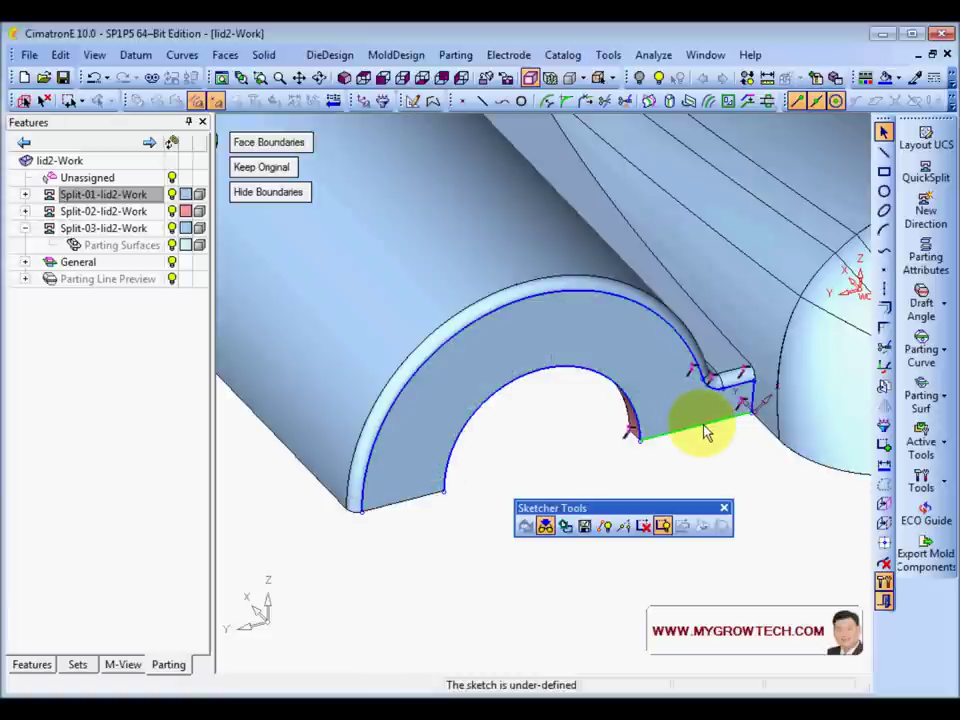
Remove the end face's outer boundary curves, close the inner arc with a straight line and exit Sketcher
right_click(680, 345)
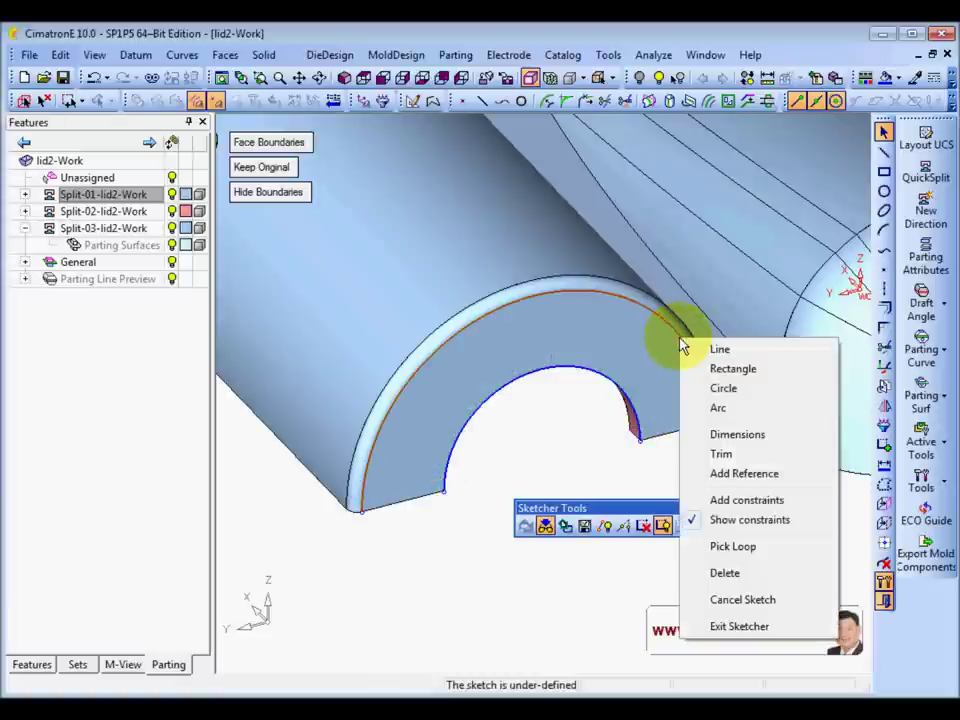
left_click(752, 549)
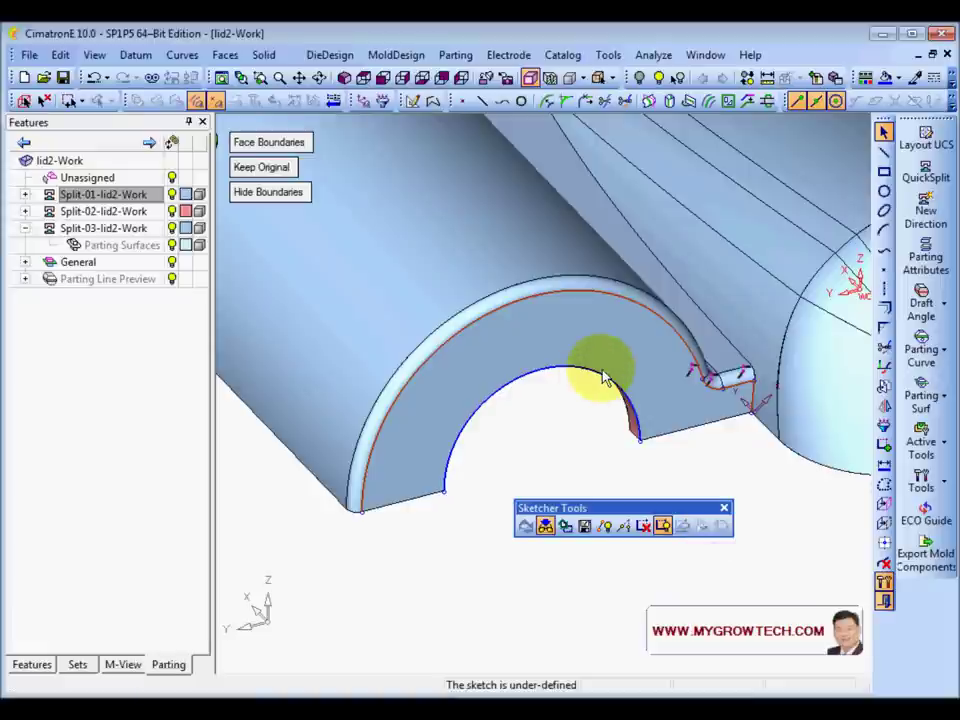
left_click(884, 152)
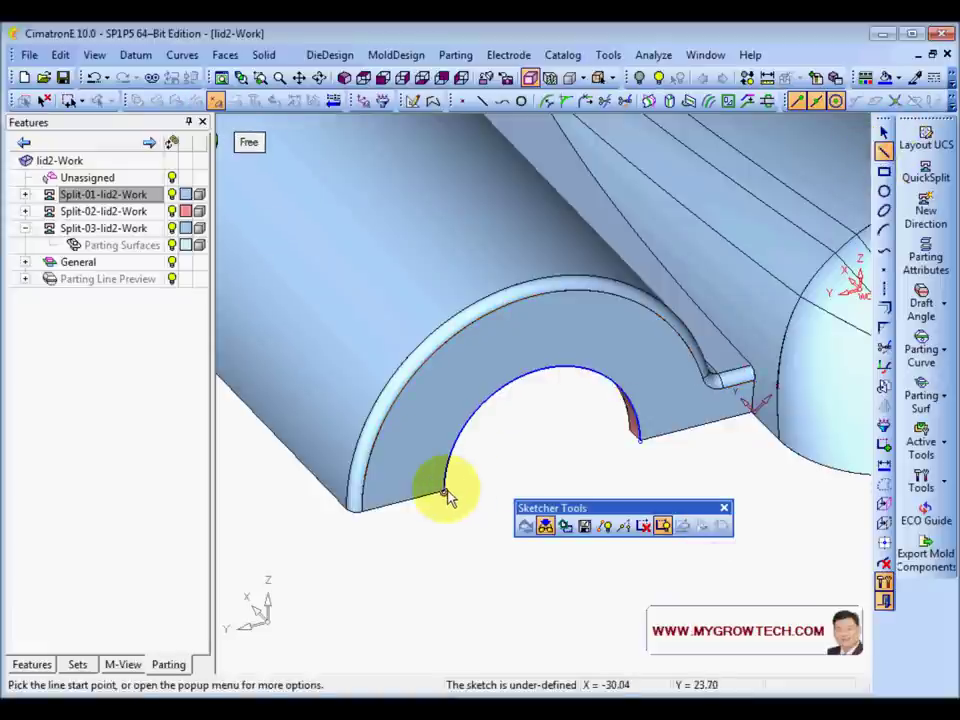
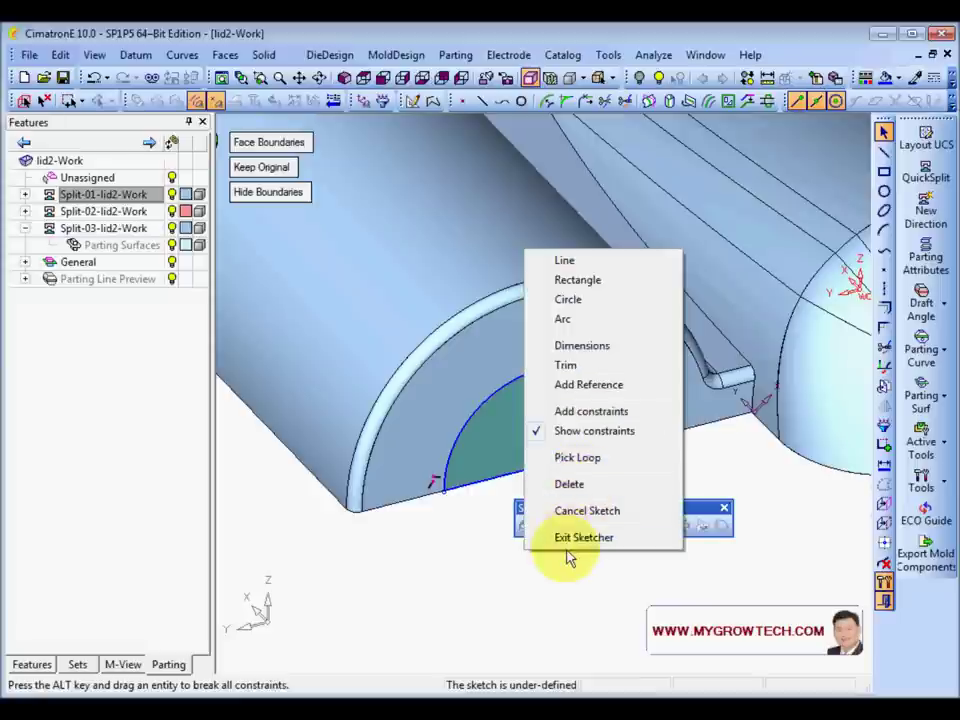
left_click(584, 538)
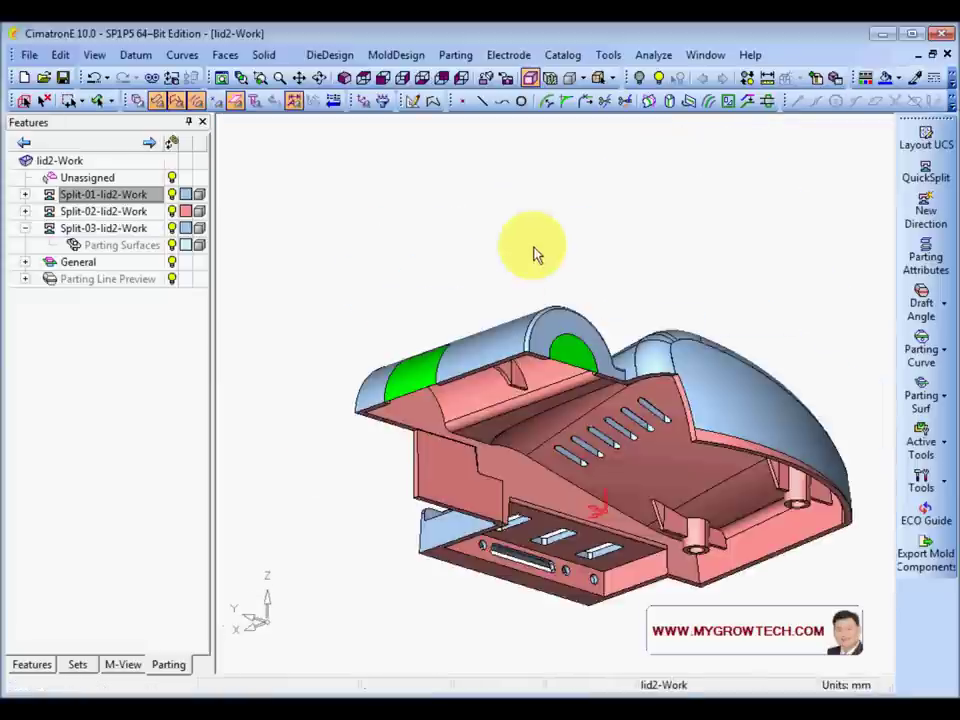
Start QuickSplit and slide the opening directions apart to expose the two new closing faces
middle_click_drag(655, 300, 566, 459)
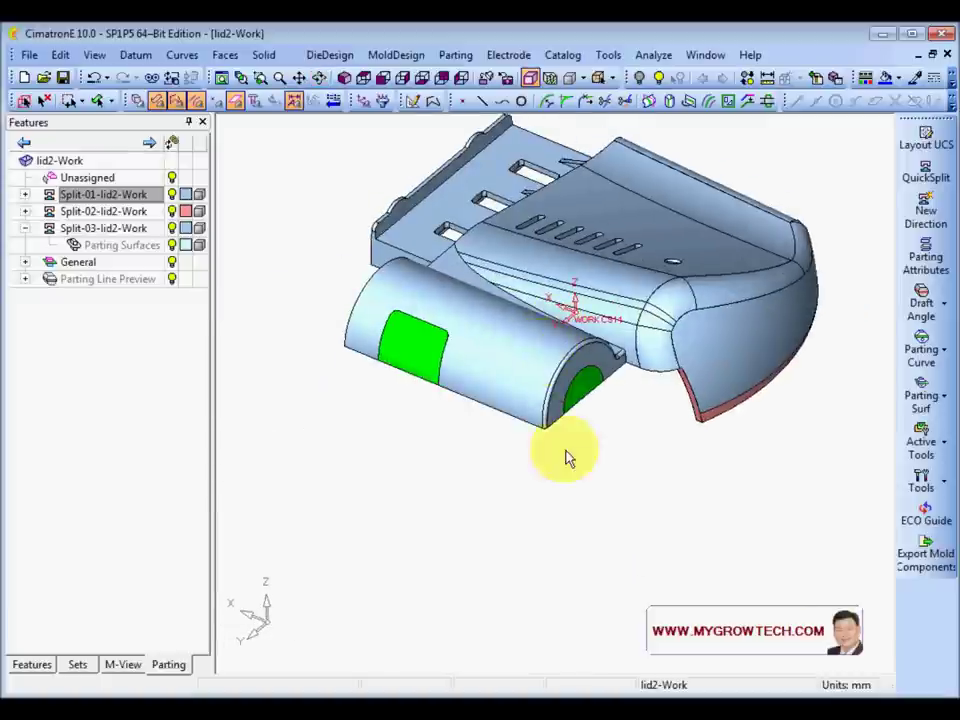
scroll(566, 459, "up", 3)
middle_click_drag(598, 497, 536, 369)
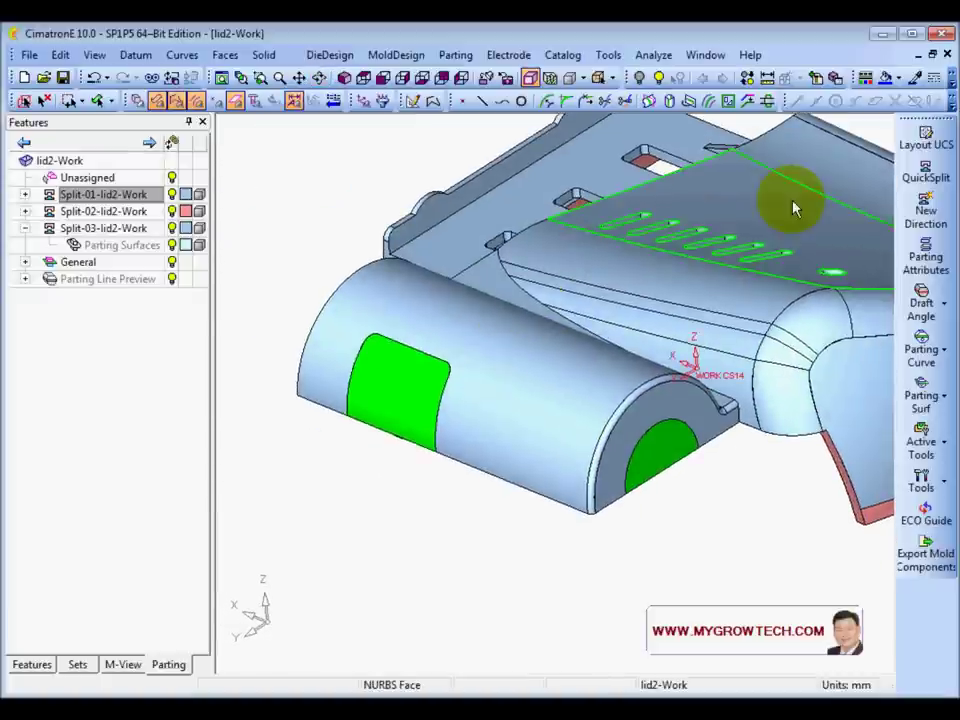
left_click(955, 178)
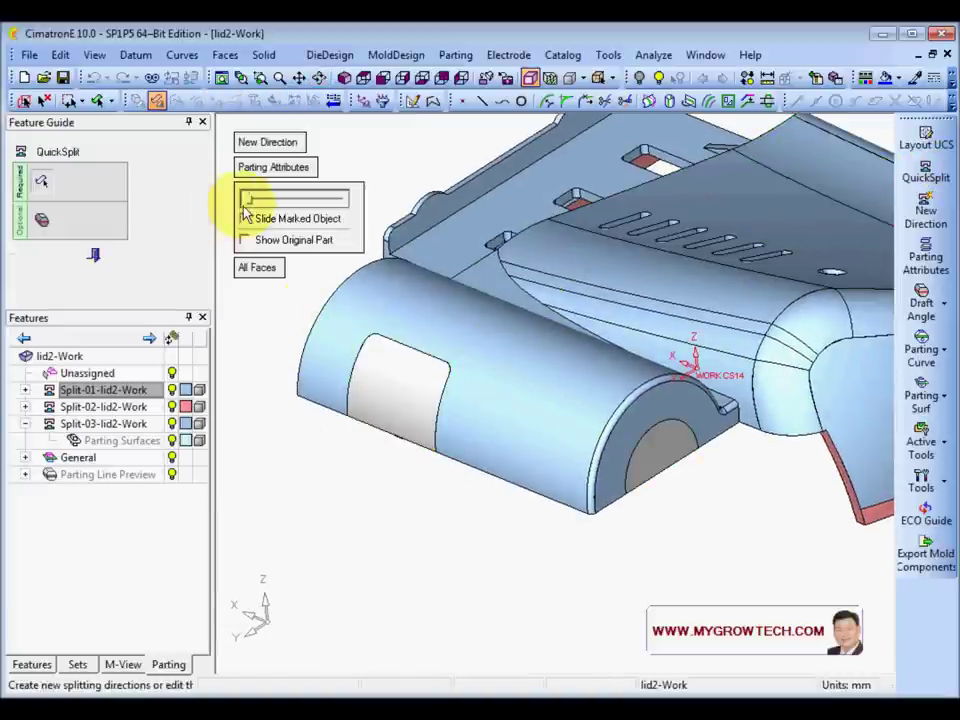
left_click_drag(252, 205, 279, 203)
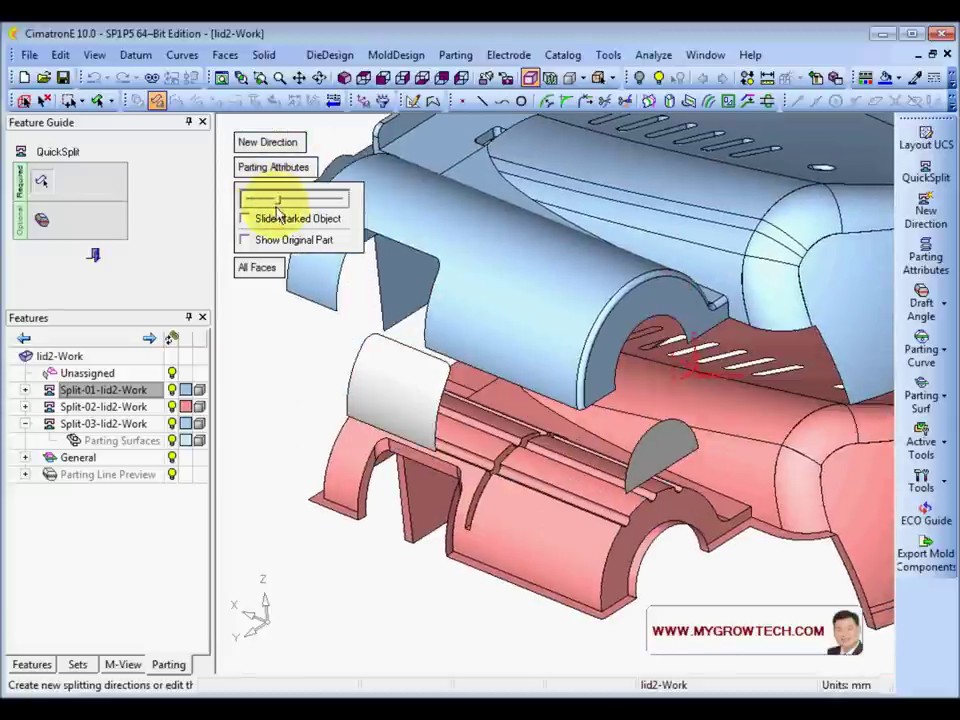
Apply Parting Attributes to the two closing faces with Manual Attachment, picking the Split-01 and Split-02 directions
left_click(670, 460)
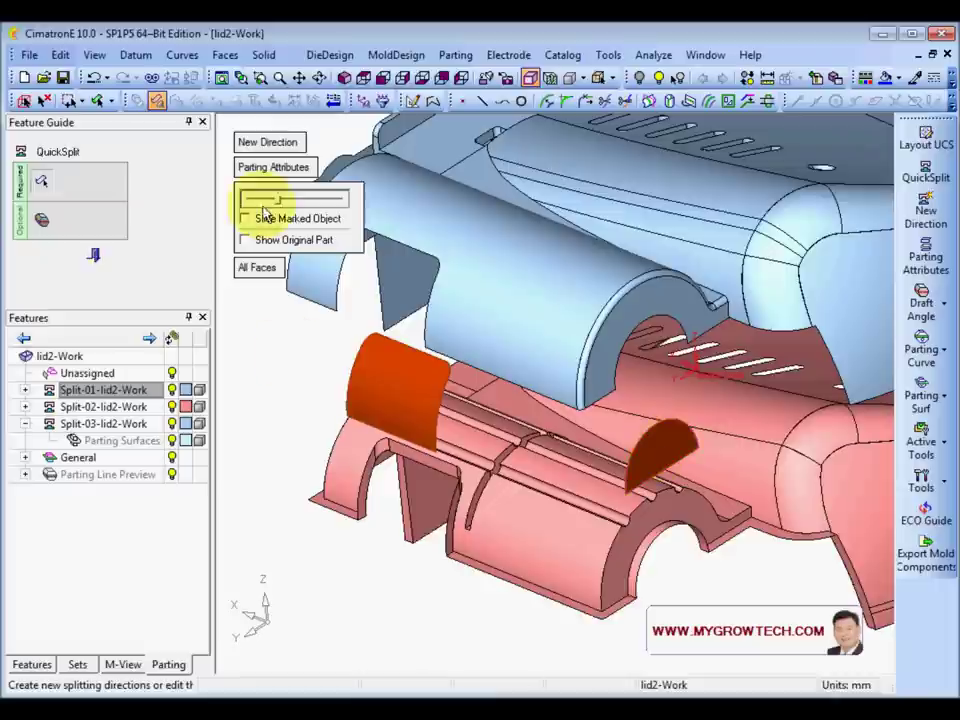
left_click(273, 167)
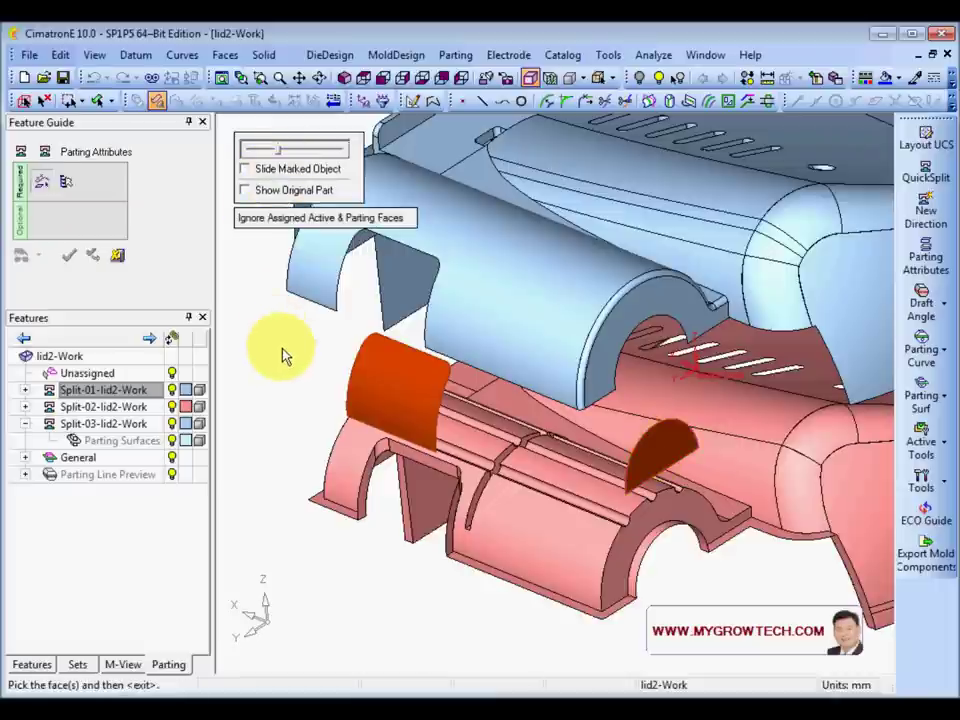
middle_click(284, 353)
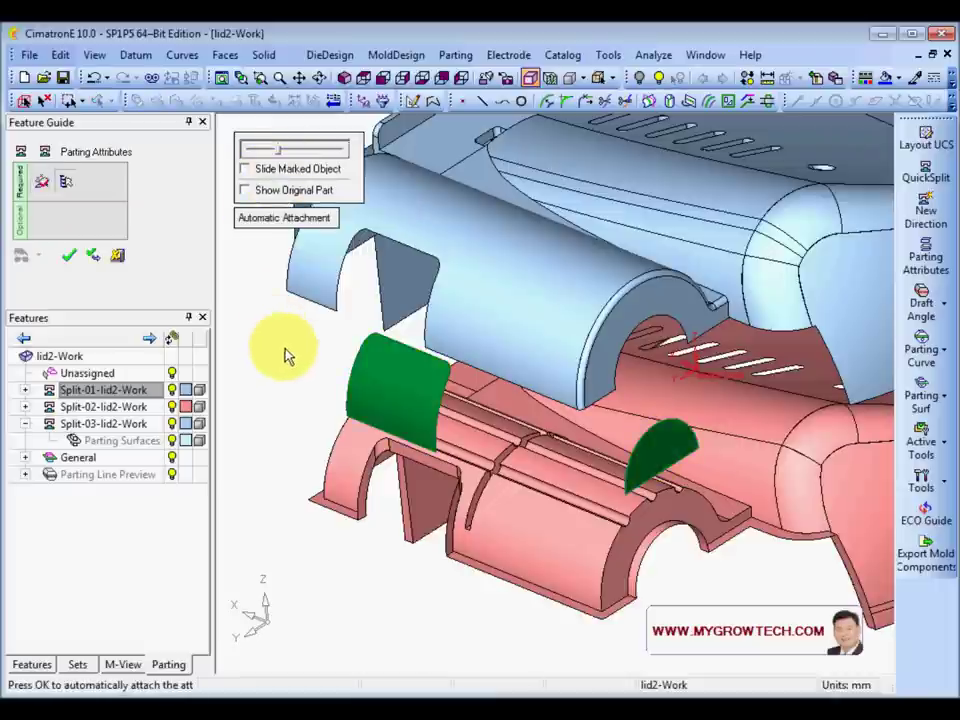
left_click(258, 219)
right_click_drag(271, 352, 270, 436, "ctrl")
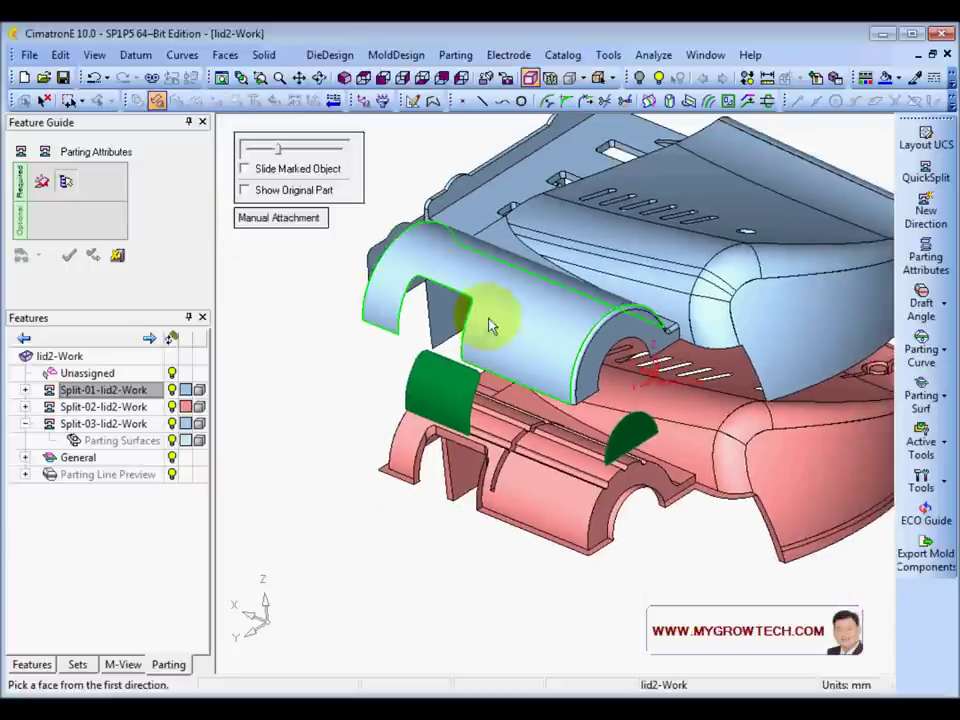
left_click(515, 316)
left_click(557, 507)
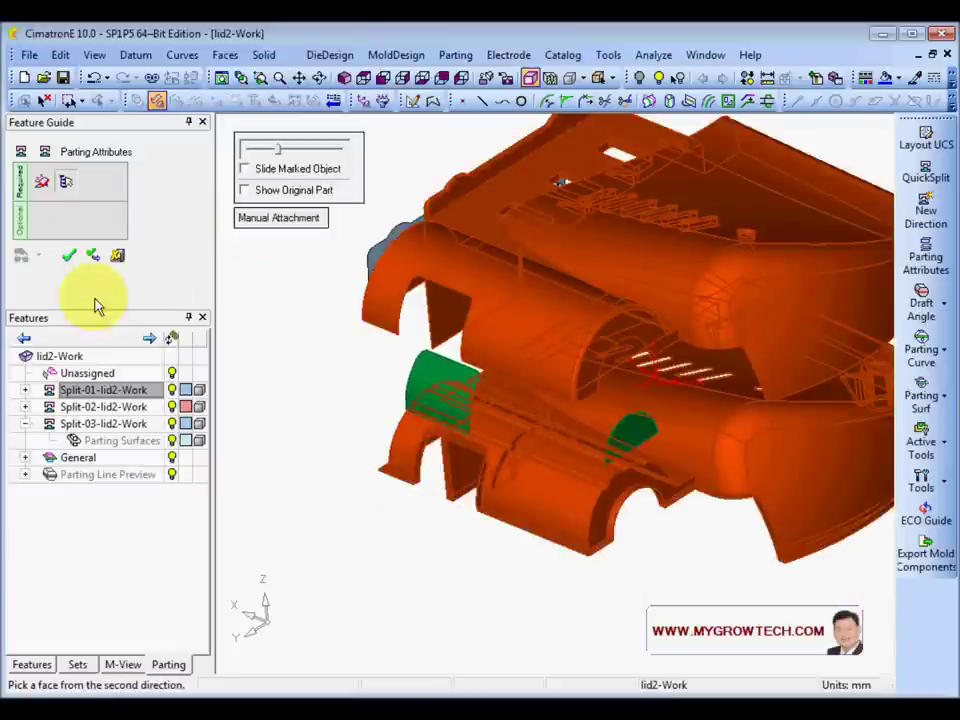
left_click(72, 257)
Check the attached closing faces with the directions slid apart, close QuickSplit and return to the isometric view
left_click_drag(268, 199, 289, 221)
mouse_move(607, 318)
middle_mouse_down()
mouse_move(613, 249)
mouse_move(609, 306)
middle_mouse_up()
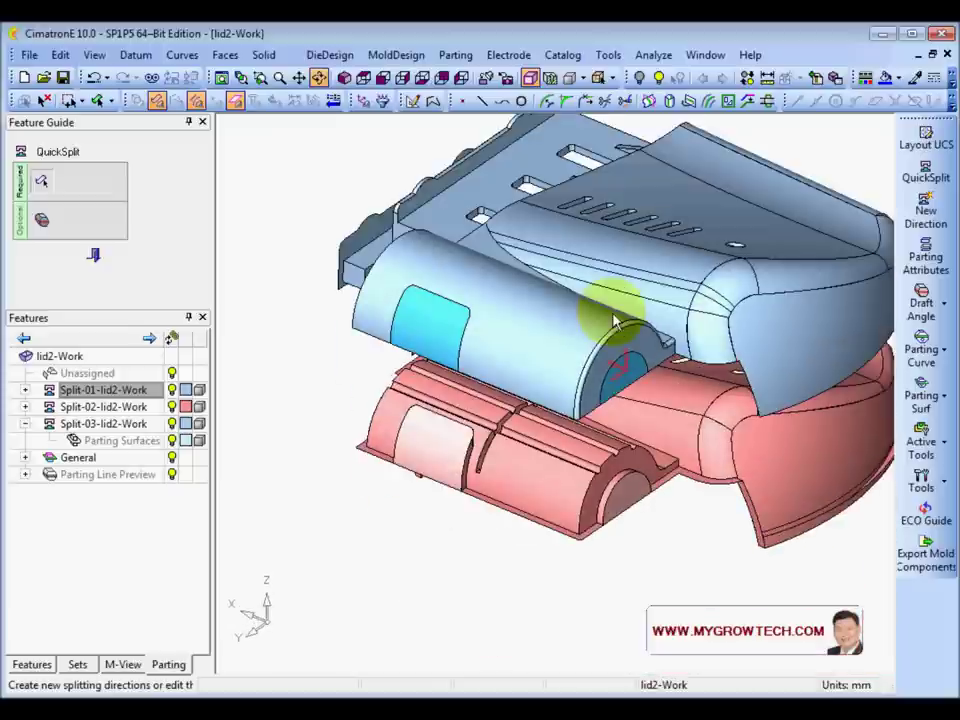
left_click(92, 258)
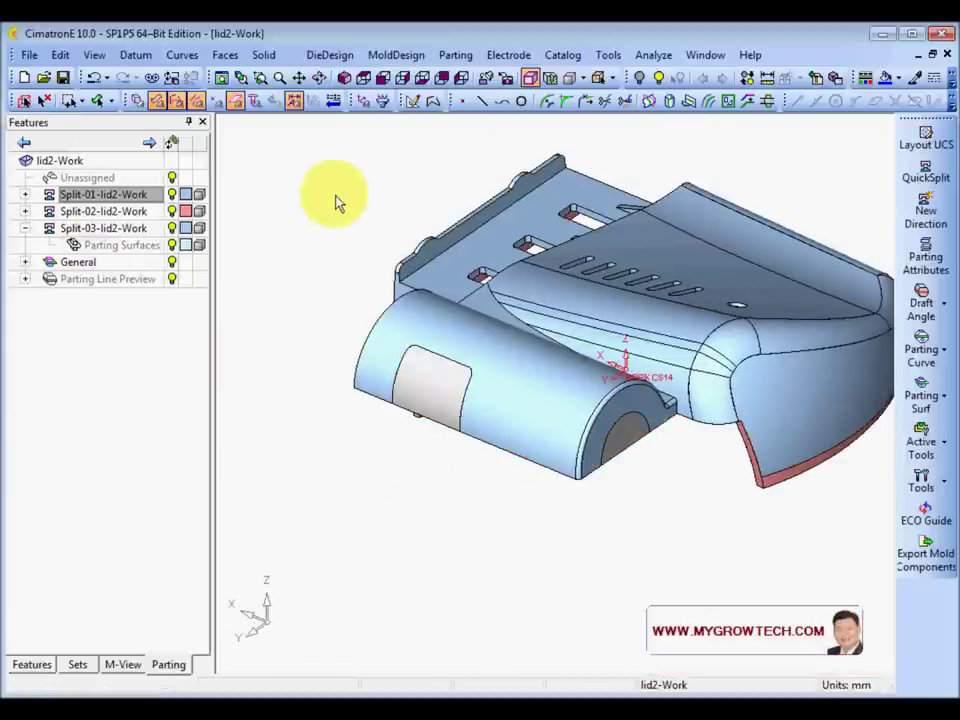
left_click(343, 78)
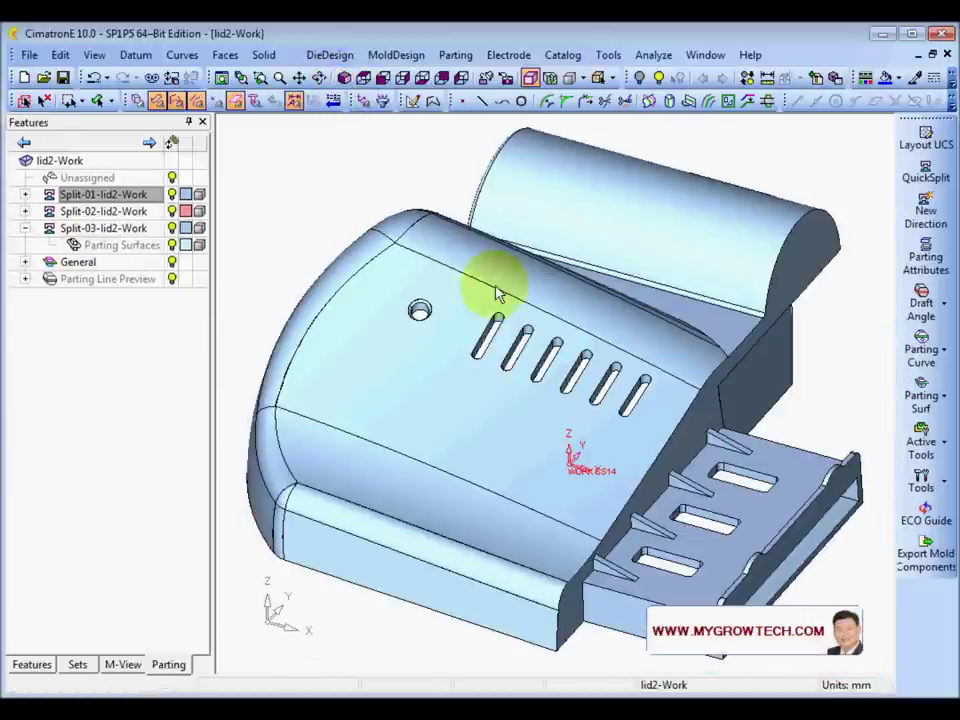
scroll(465, 240, "down", 2)
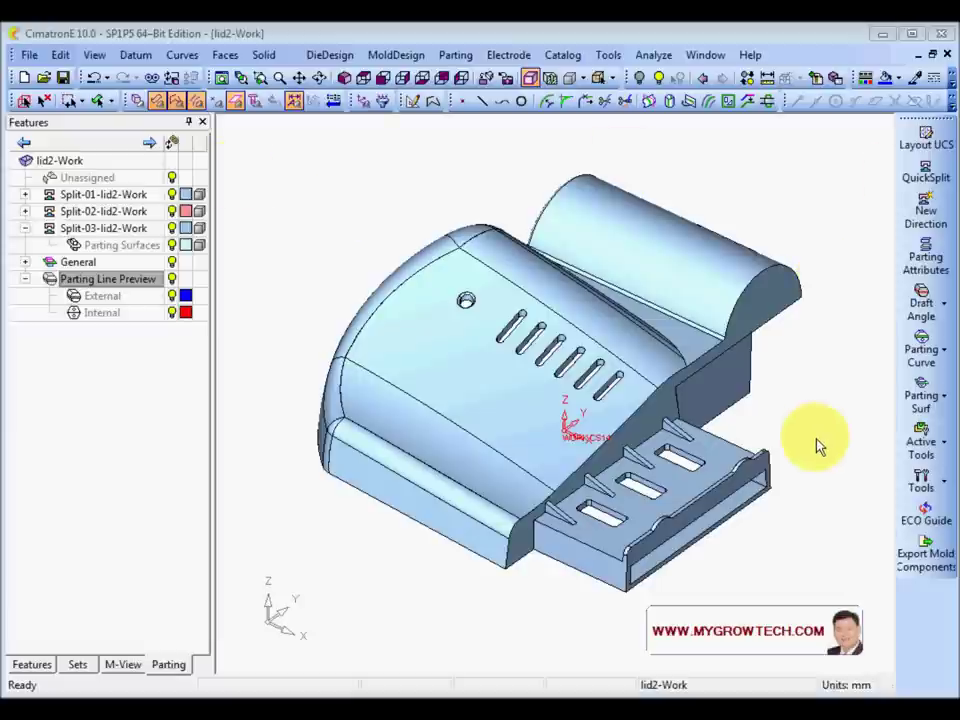
Run Parting Line Preview on the lid and inspect the external and internal parting lines
left_click(922, 352)
left_click(822, 341)
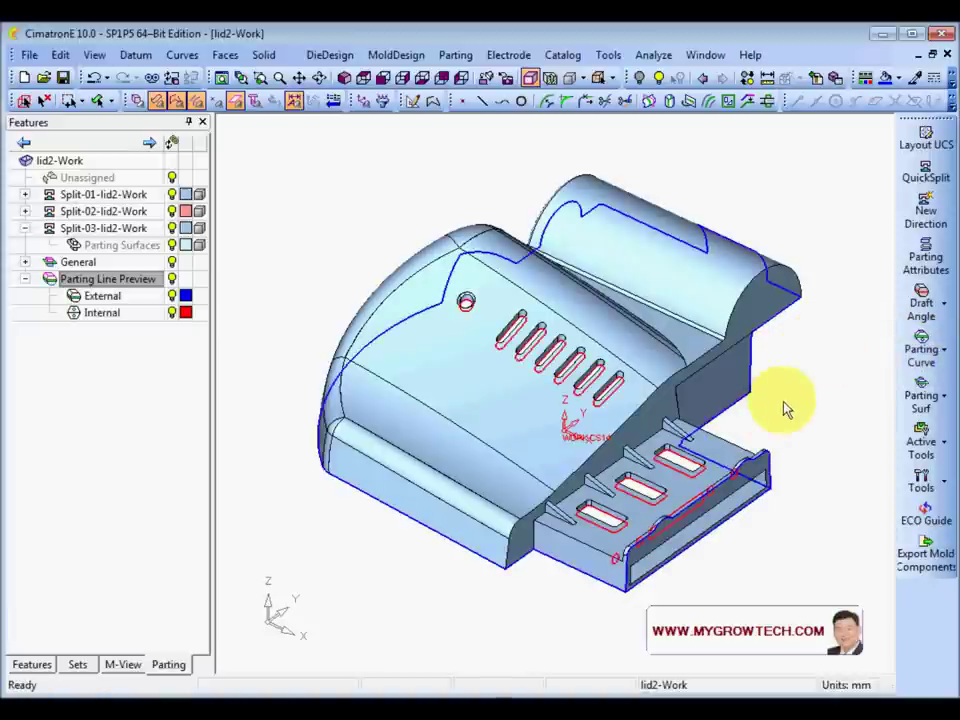
right_click_drag(784, 408, 816, 413, "ctrl")
mouse_move(816, 406)
left_mouse_down("ctrl")
mouse_move(795, 405)
mouse_move(812, 414)
mouse_move(812, 404)
left_mouse_up("ctrl")
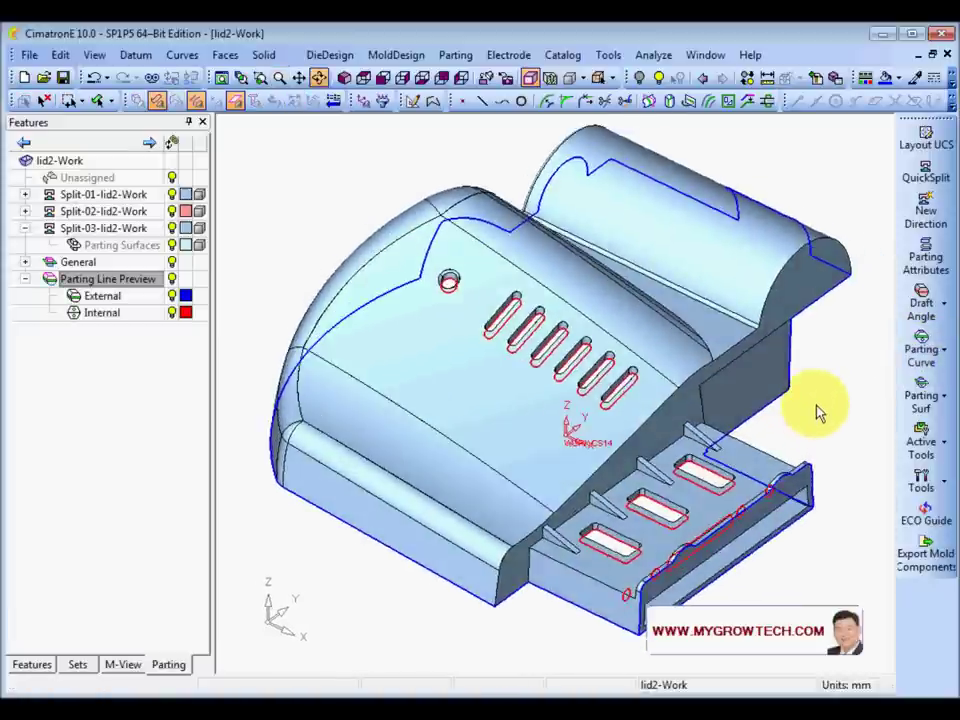
right_click_drag(812, 404, 799, 459, "ctrl")
middle_click_drag(800, 466, 784, 454)
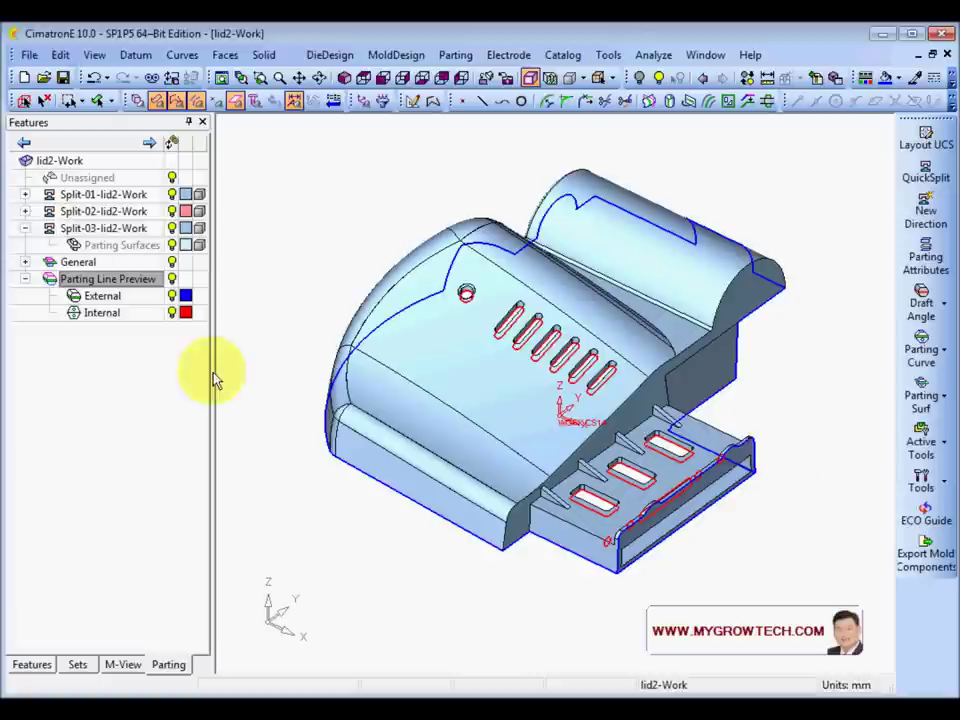
Hide the Parting Line Preview and the Split-01 and Split-03 sets, leaving the Split-02 faces displayed
left_click(172, 280)
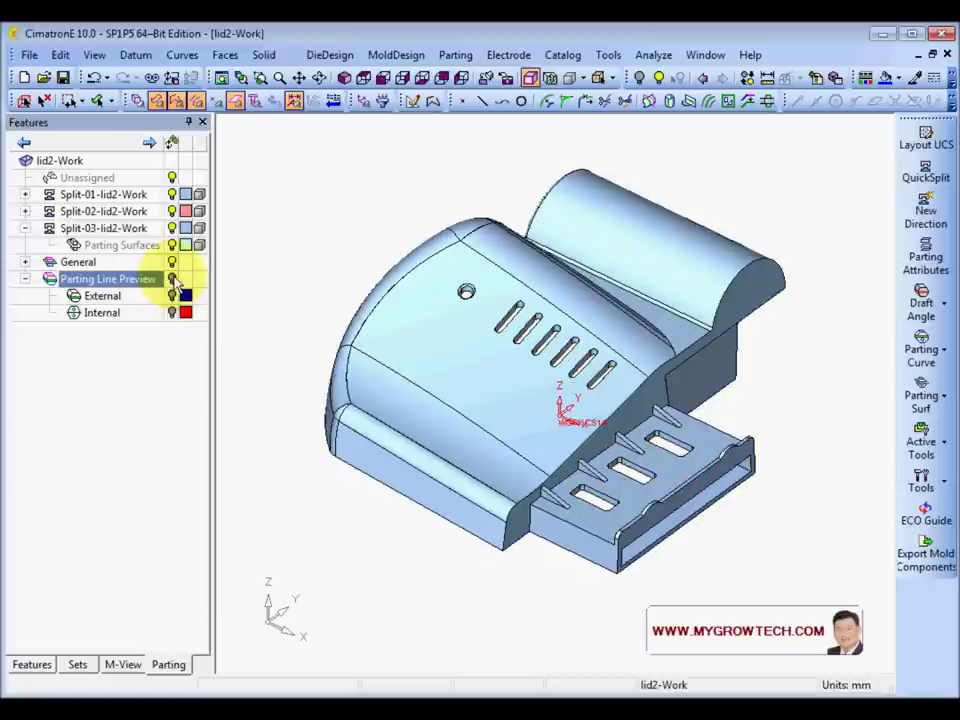
left_click(24, 279)
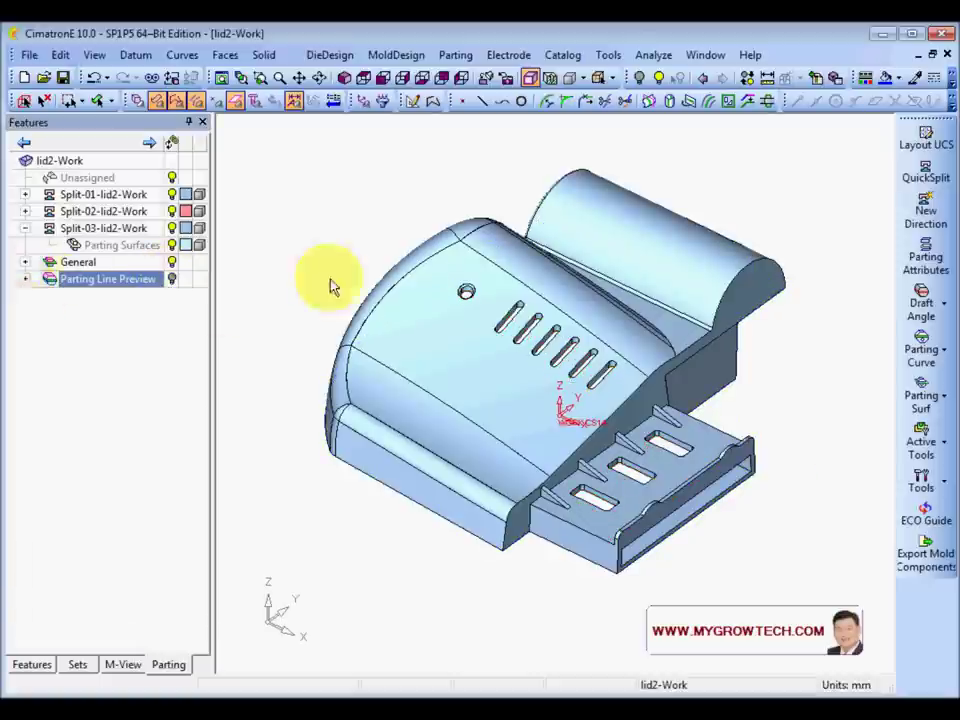
middle_click_drag(431, 298, 546, 391)
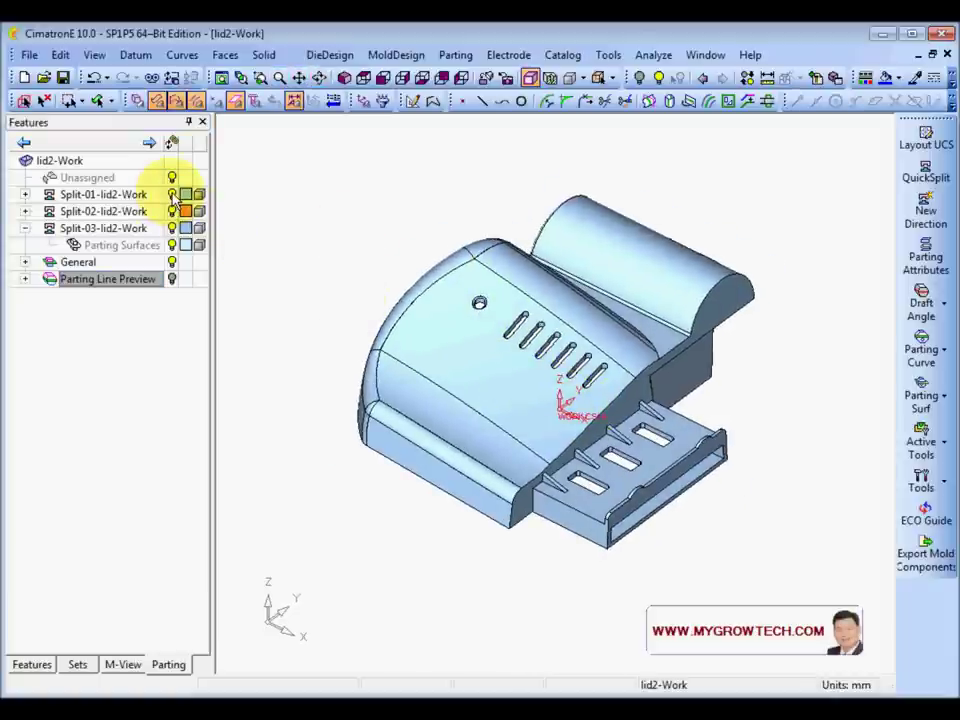
left_click(172, 195)
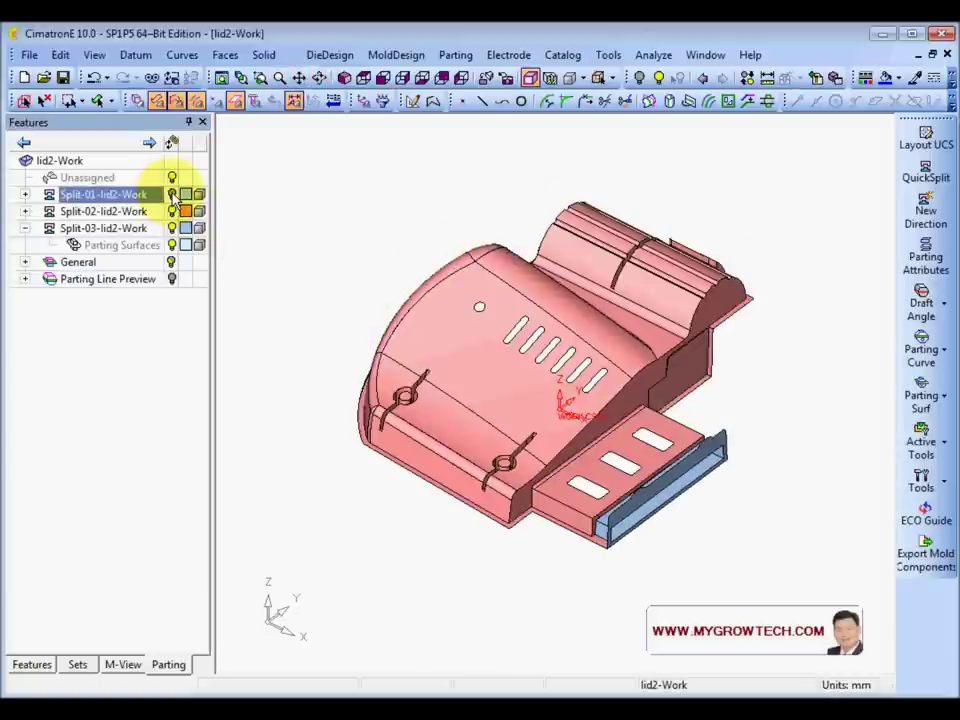
left_click(172, 229)
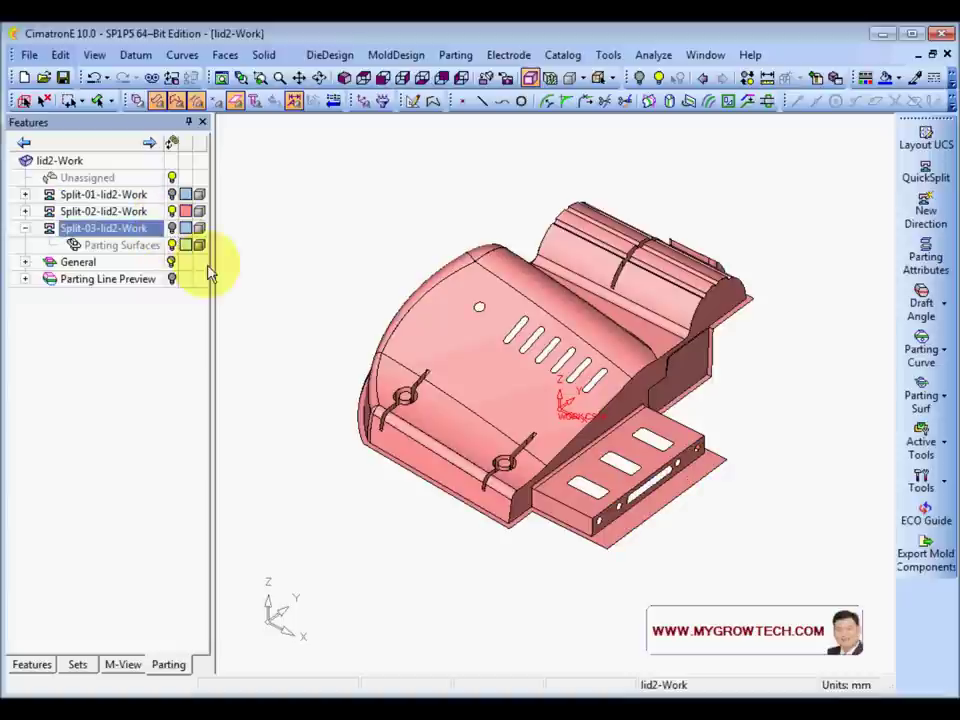
Examine the Split-02 faces from several sides, including the bosses, ribs, slots and the cylindrical cover's closing faces
right_click_drag(452, 497, 390, 335, "ctrl")
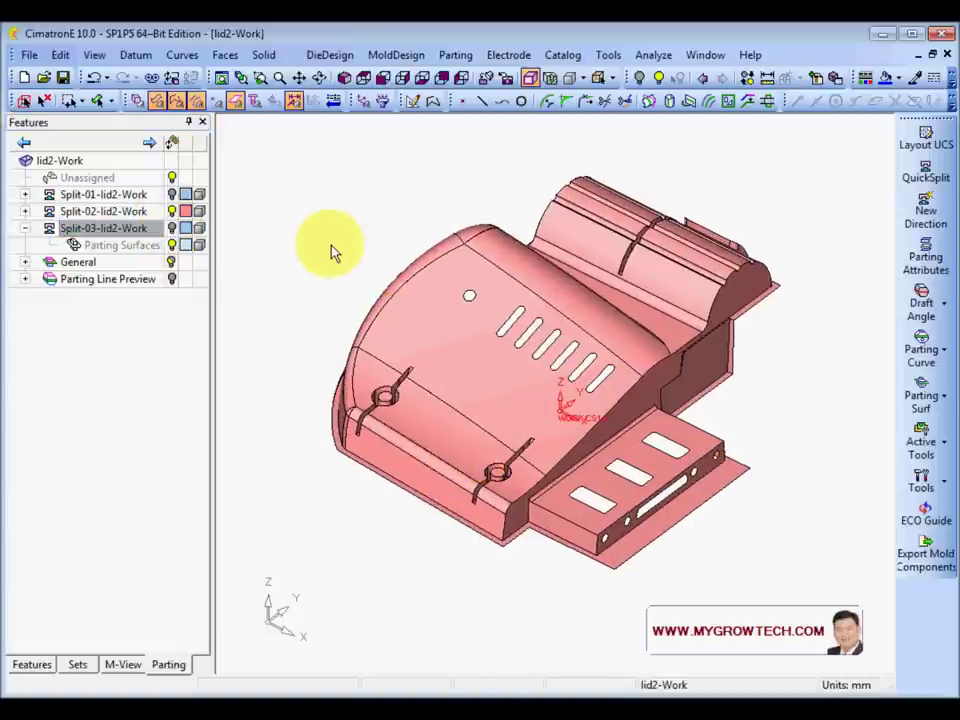
left_click(343, 79)
right_click_drag(461, 348, 488, 474, "ctrl")
left_click_drag(488, 474, 309, 372, "ctrl")
middle_click_drag(310, 378, 568, 546)
scroll(490, 477, "up", 3)
middle_click_drag(490, 477, 527, 406, "ctrl")
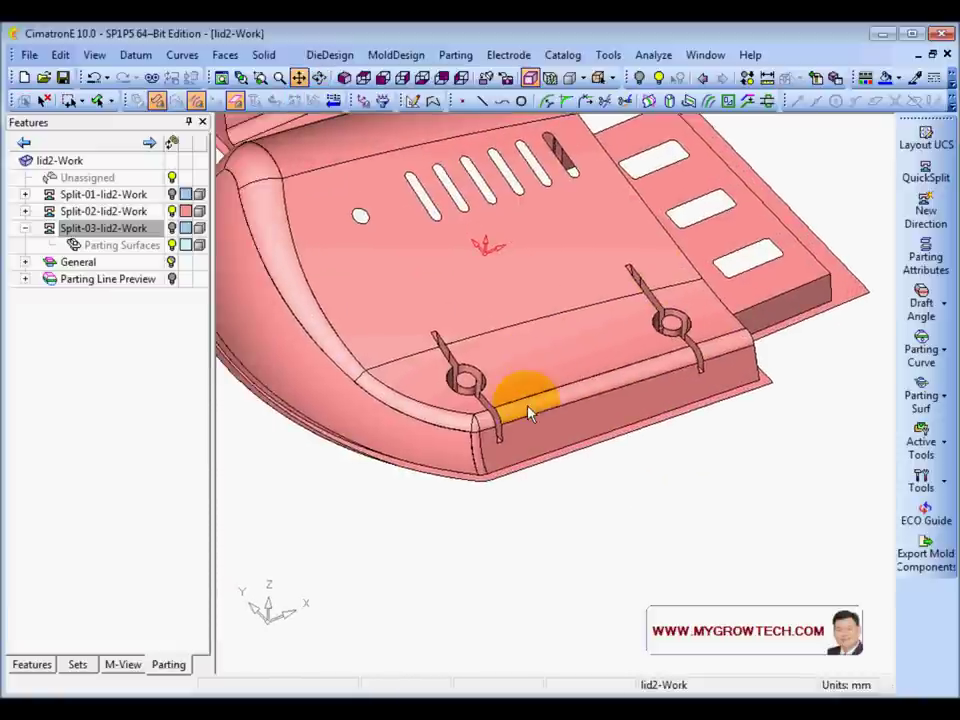
right_click_drag(536, 339, 446, 304, "ctrl")
left_click_drag(446, 304, 596, 235, "ctrl")
middle_click_drag(596, 234, 422, 347)
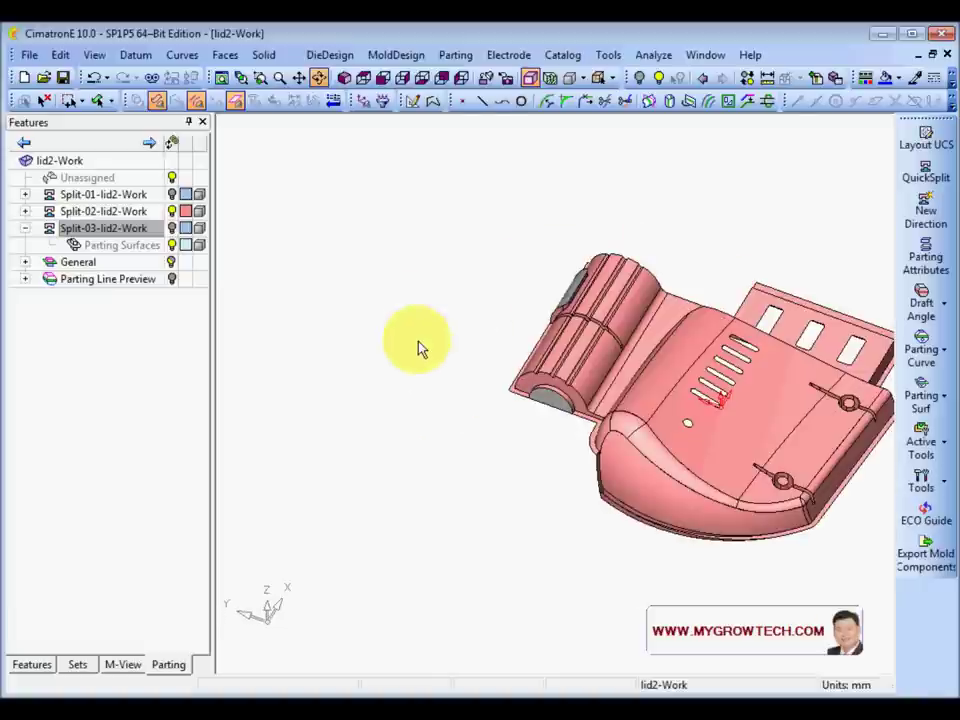
Chain a composite curve with Along Open Edges from the flange corner beside the cylindrical cover's end to the step edge at the curved front
scroll(664, 478, "up", 5)
right_click_drag(663, 478, 653, 420, "ctrl")
middle_click_drag(653, 420, 583, 432, "ctrl")
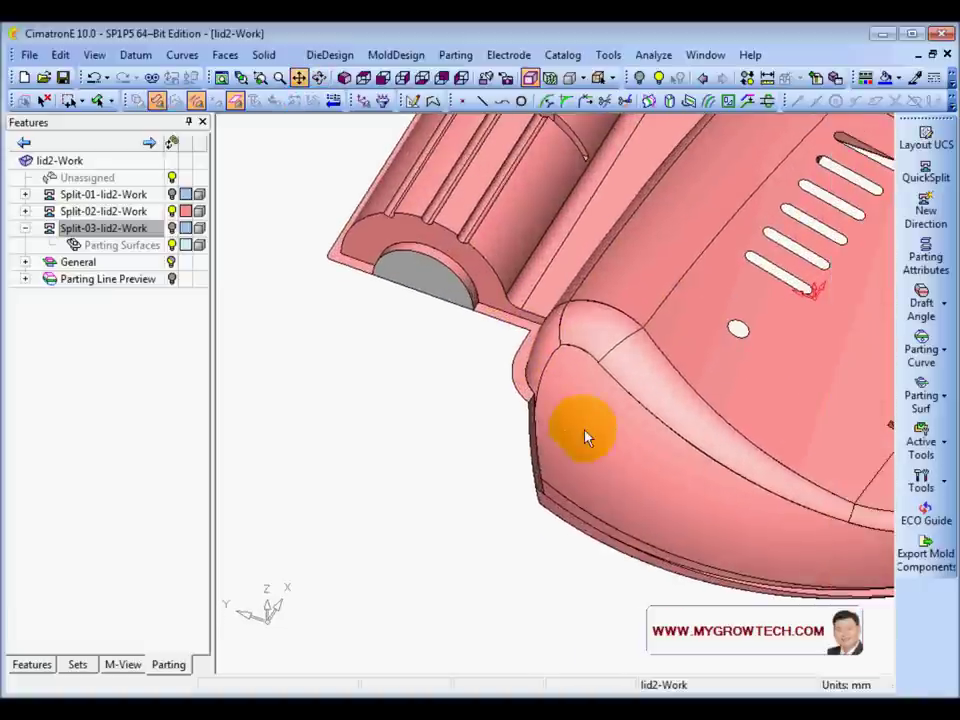
right_click_drag(626, 310, 603, 404, "ctrl")
left_click_drag(603, 404, 529, 396, "ctrl")
right_click(298, 359)
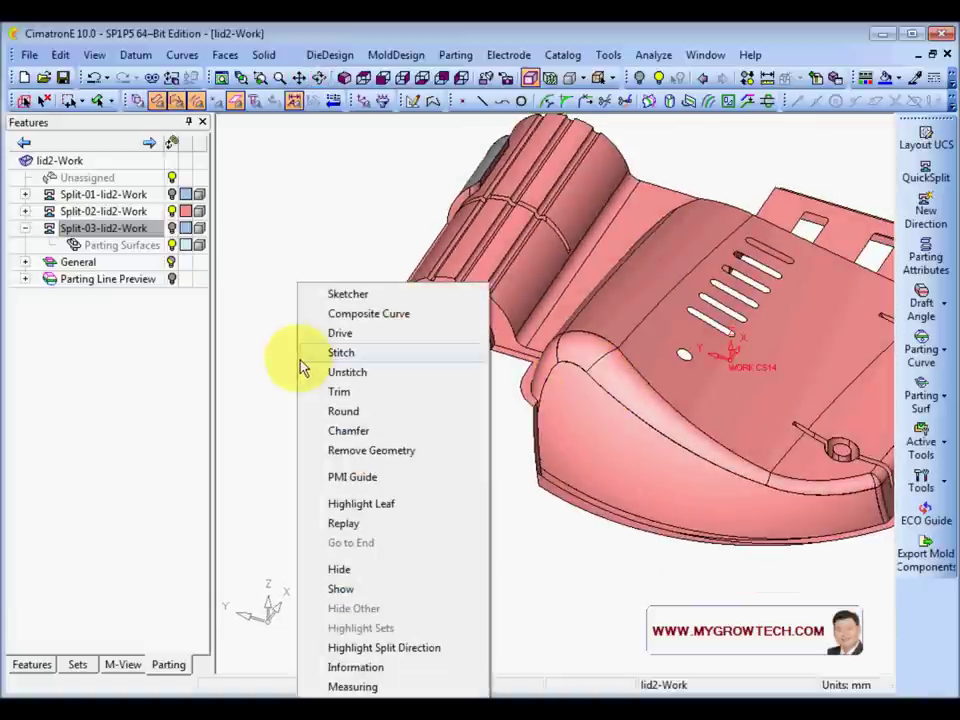
left_click(310, 255)
right_click(339, 220)
left_click(405, 251)
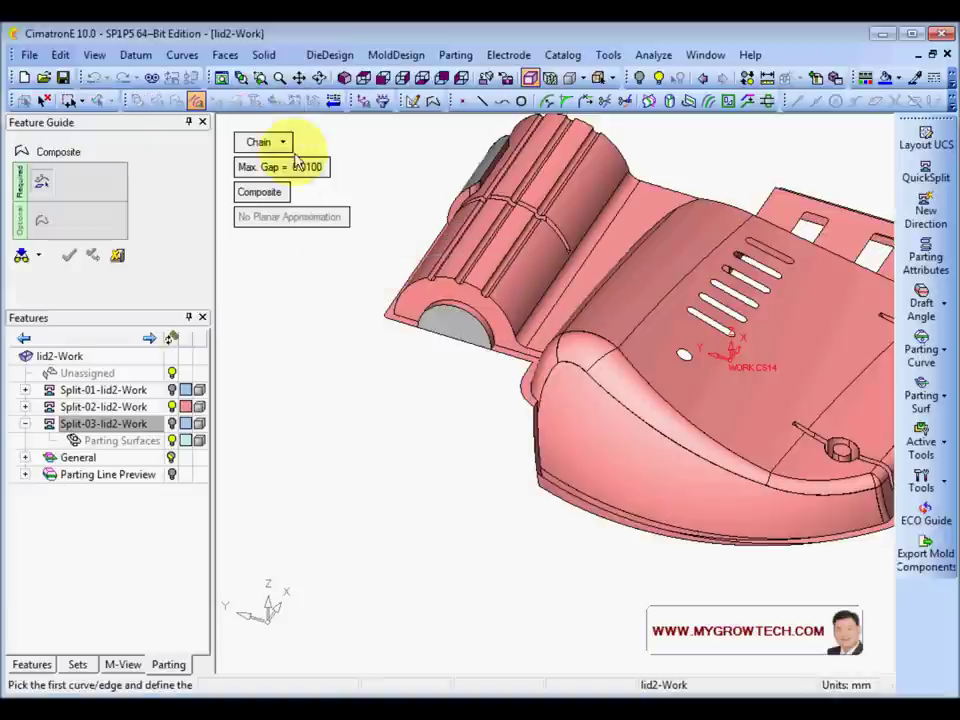
left_click(268, 146)
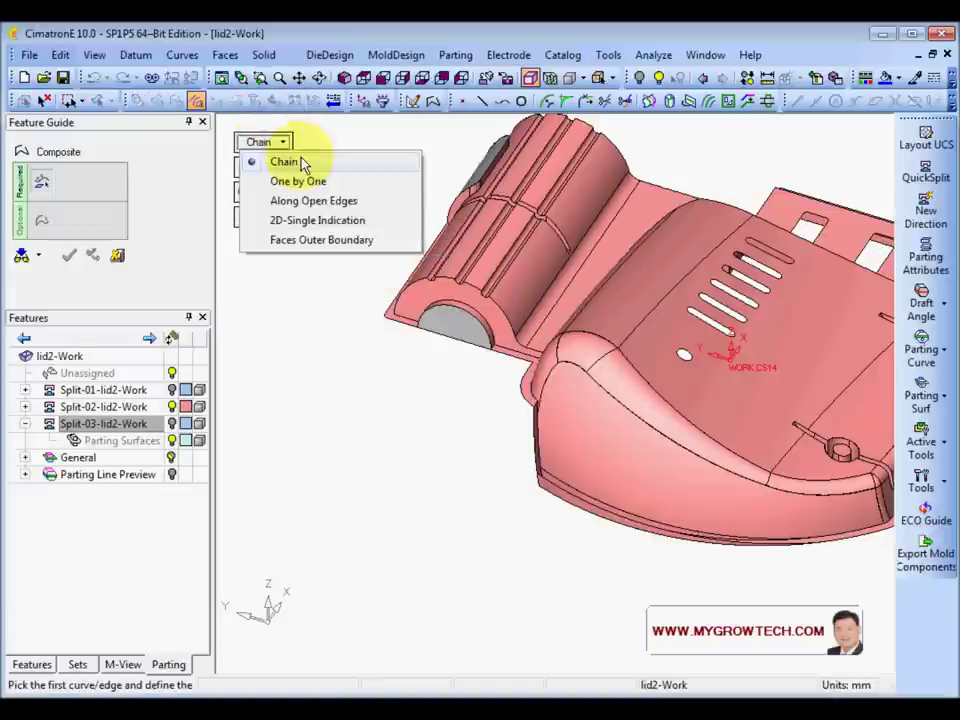
left_click(340, 201)
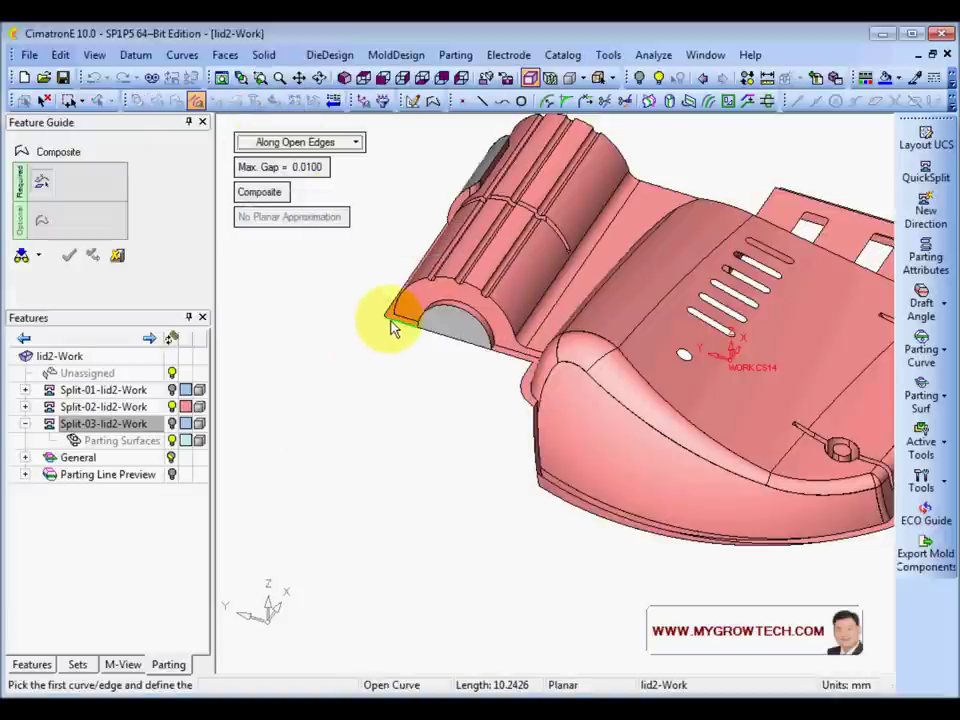
left_click(392, 324)
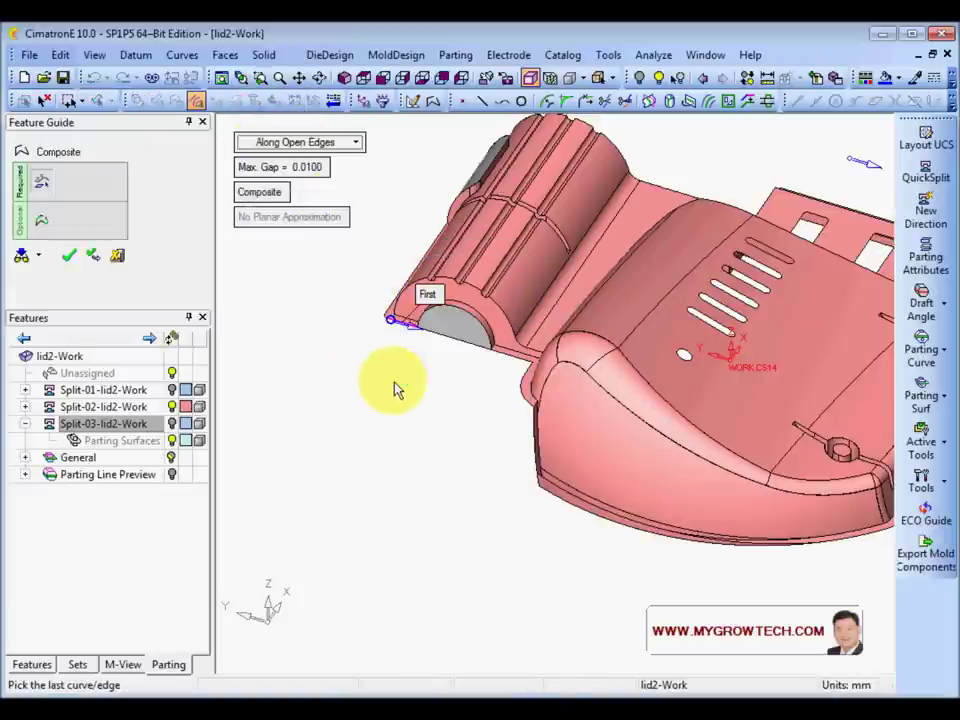
left_click(575, 505)
right_click_drag(422, 383, 540, 129, "ctrl")
middle_click_drag(540, 129, 545, 327, "ctrl")
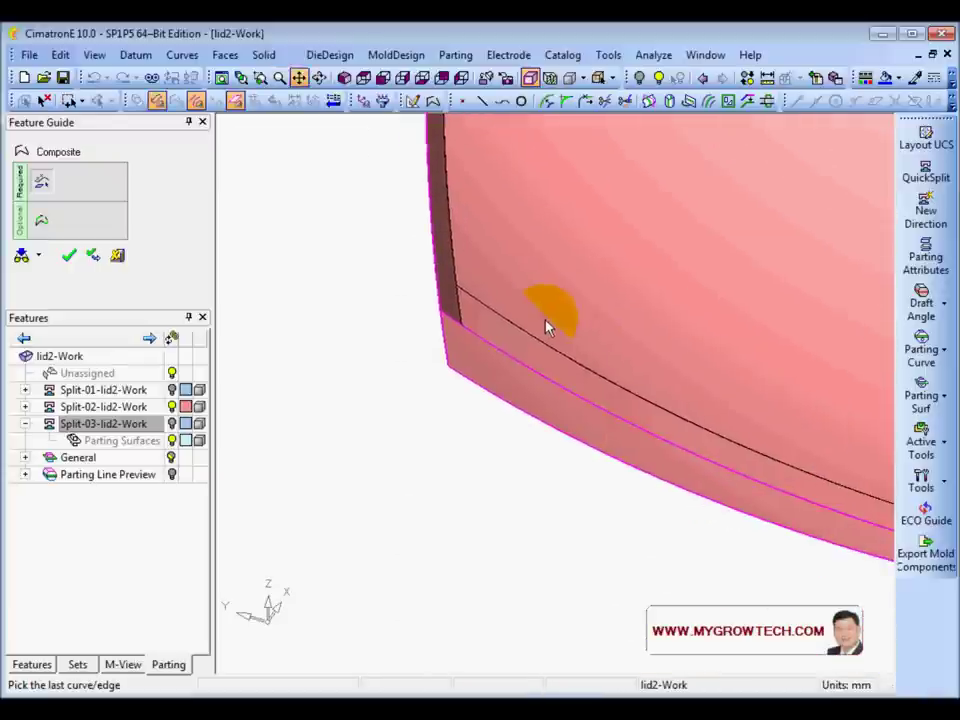
left_click(433, 262)
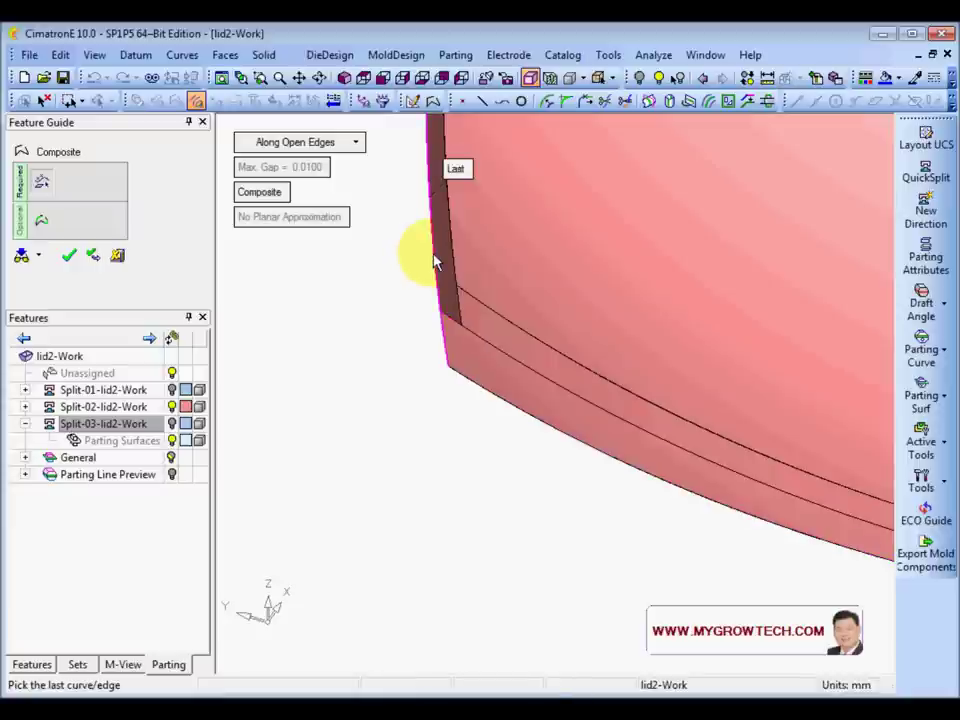
Add the curved front rim edge to the composite curve with One by One picking and accept the curve
left_click(321, 148)
left_click(317, 182)
left_click(470, 334)
right_click_drag(376, 305, 380, 600, "ctrl")
right_click(462, 356)
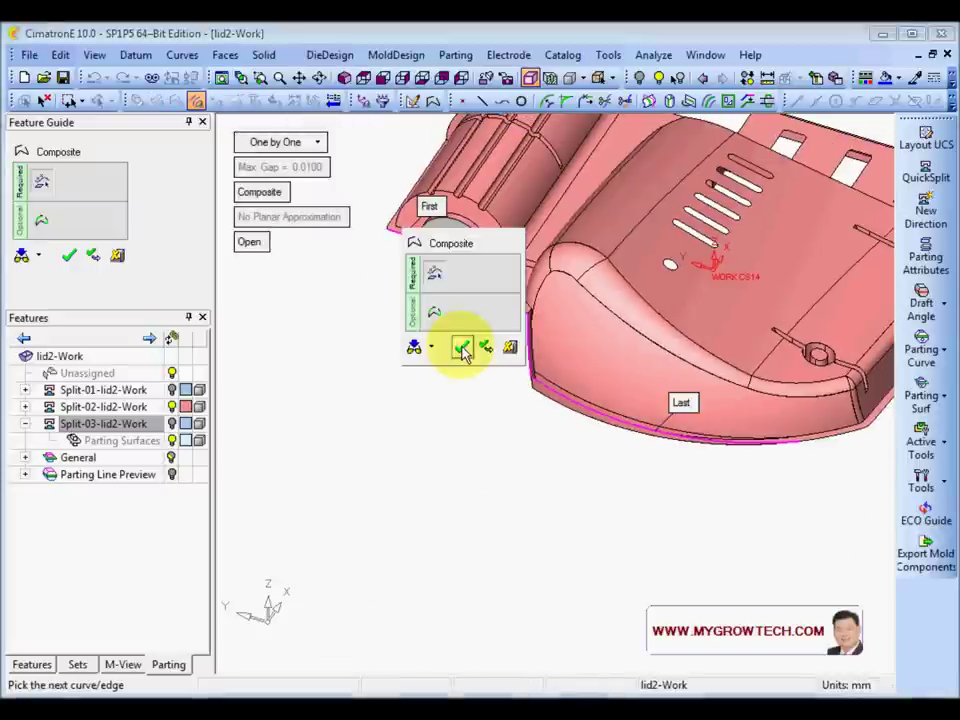
left_click(459, 345)
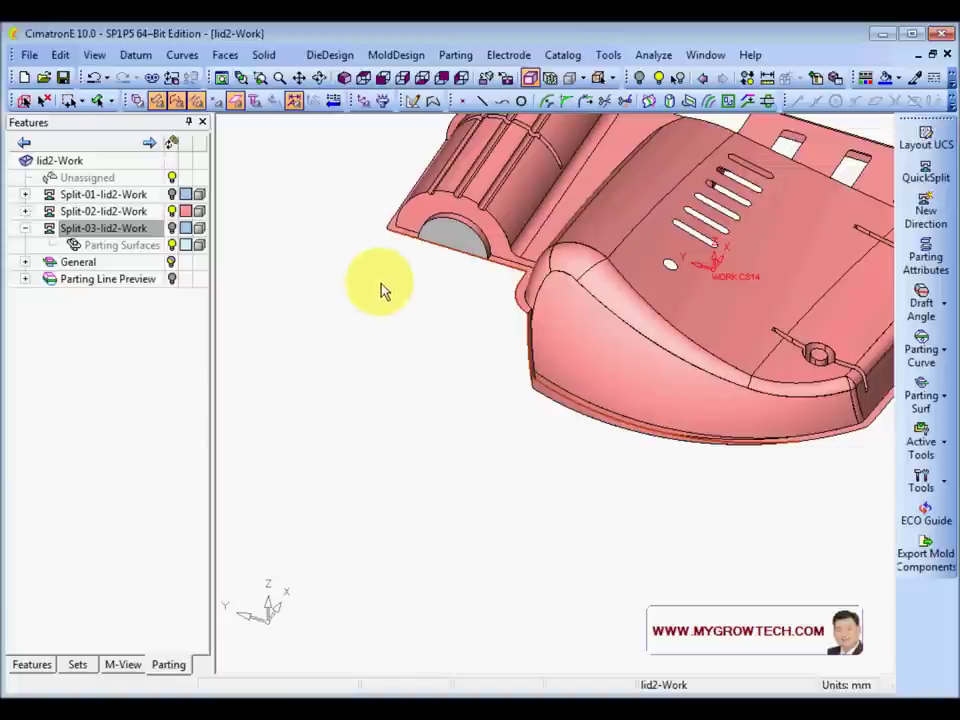
Sweep the front composite curve Along X, reversed to point away from the lid, with a one-side delta of 150 mm
left_click(222, 55)
left_click(248, 75)
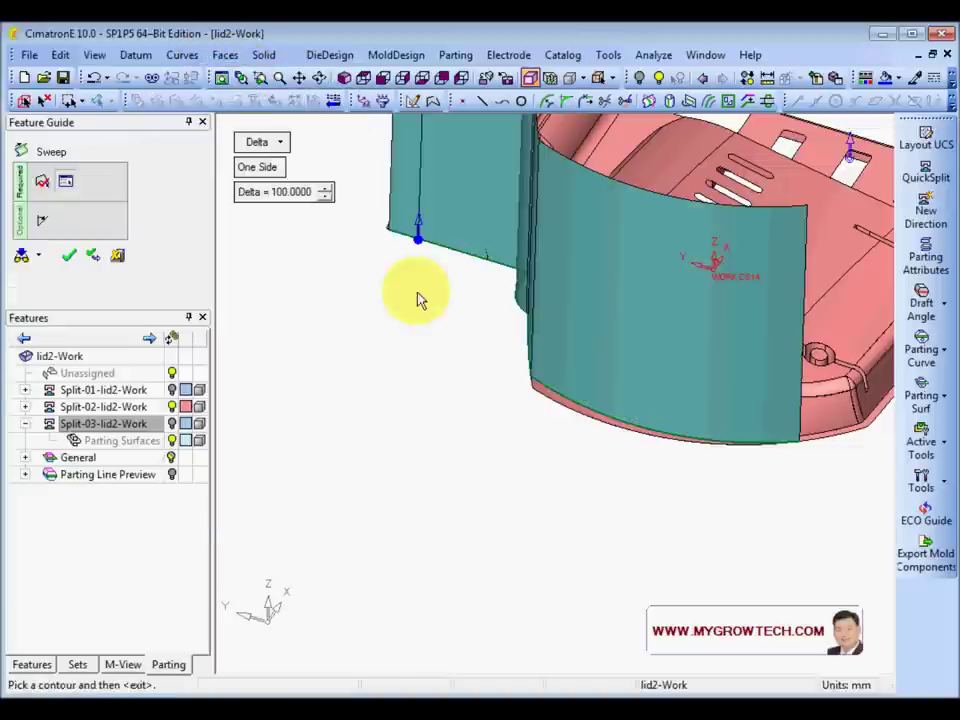
right_click(421, 253)
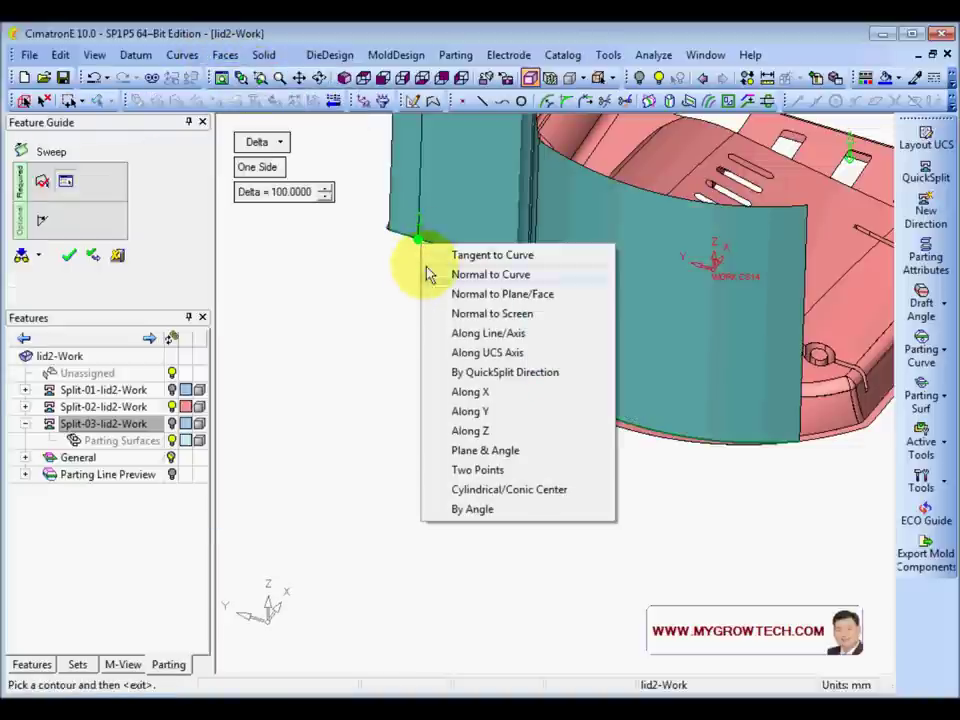
left_click(507, 394)
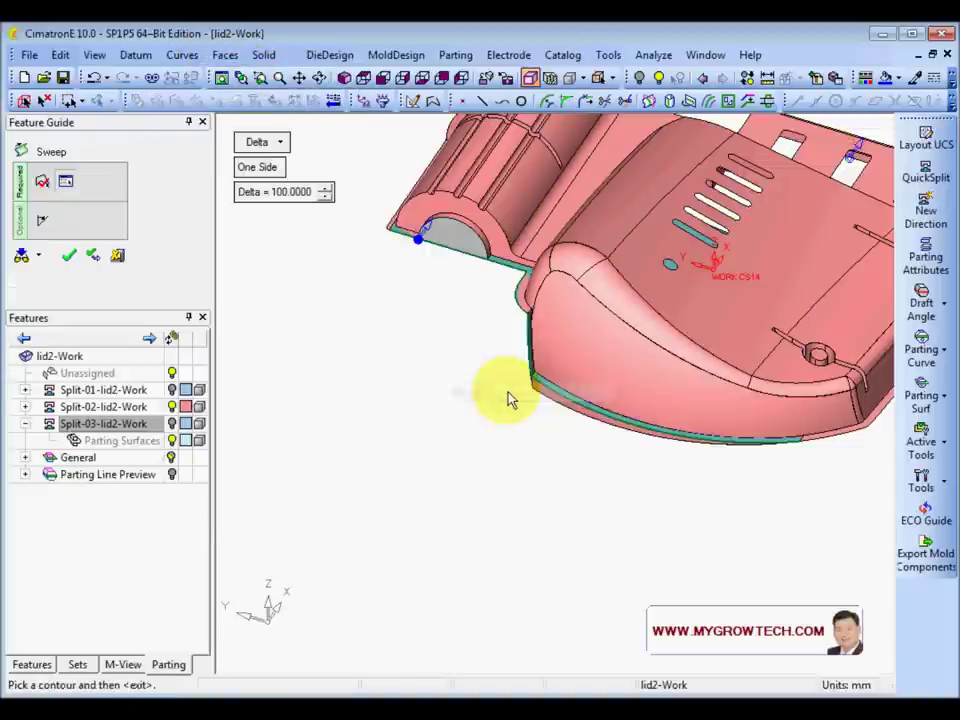
left_click(430, 230)
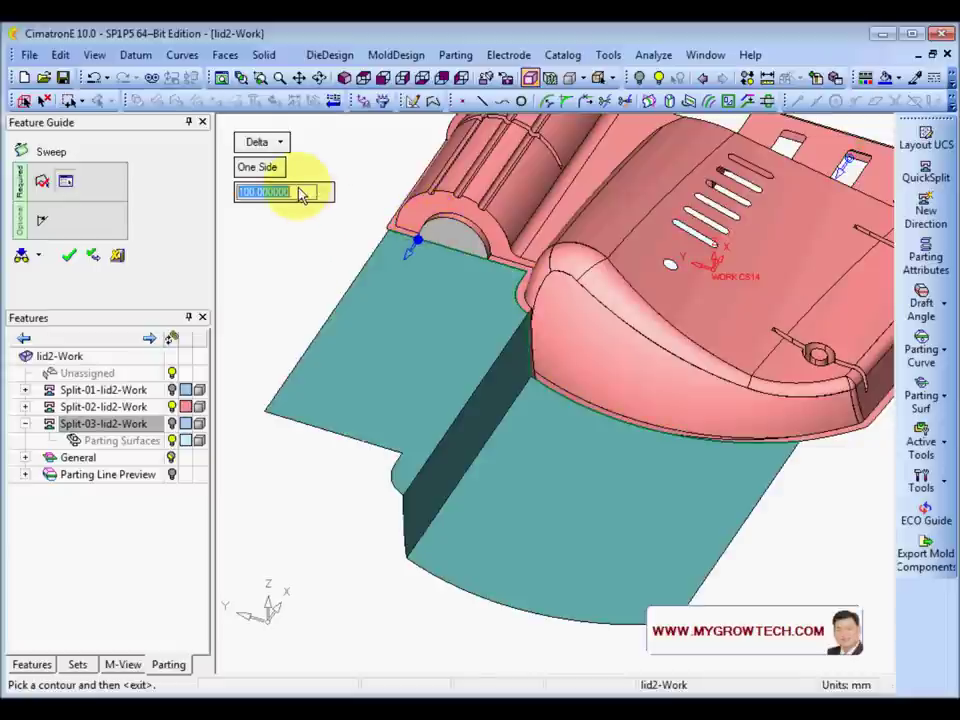
key("Return")
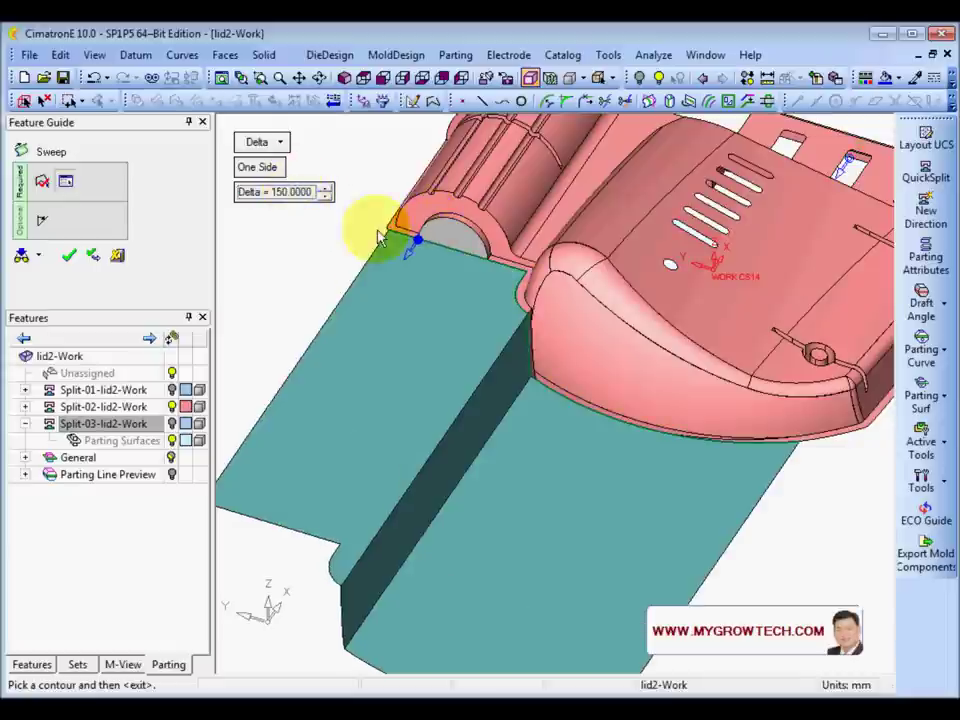
right_click_drag(444, 334, 525, 443, "ctrl")
left_click_drag(525, 443, 446, 270, "ctrl")
middle_click(446, 270)
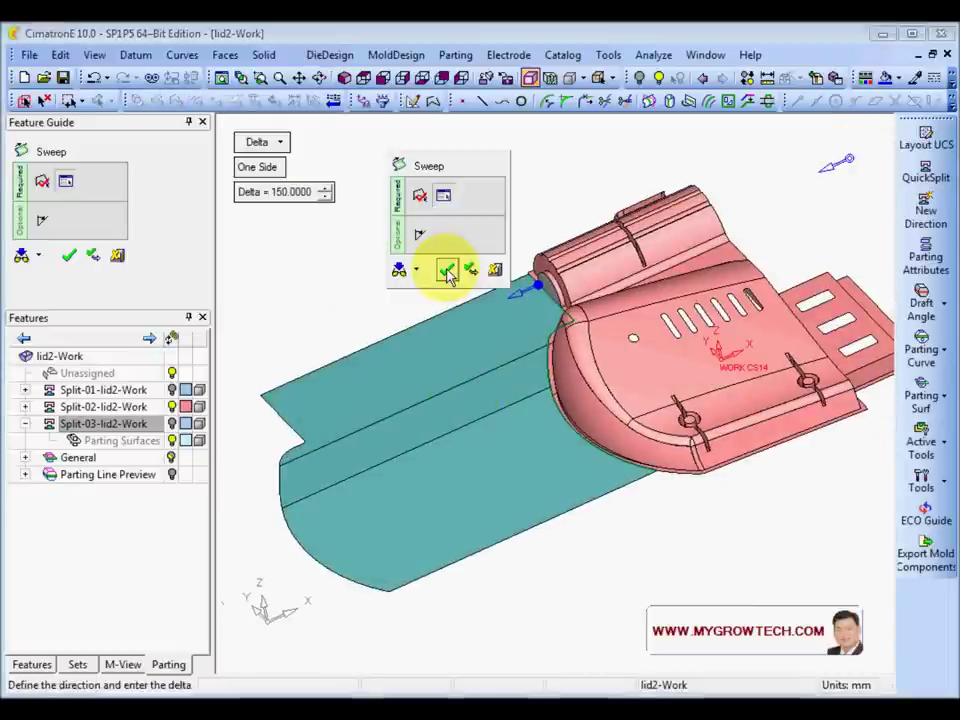
left_click(446, 271)
right_click_drag(497, 262, 497, 229, "ctrl")
middle_click_drag(497, 237, 476, 433)
right_click(266, 253)
left_click(338, 279)
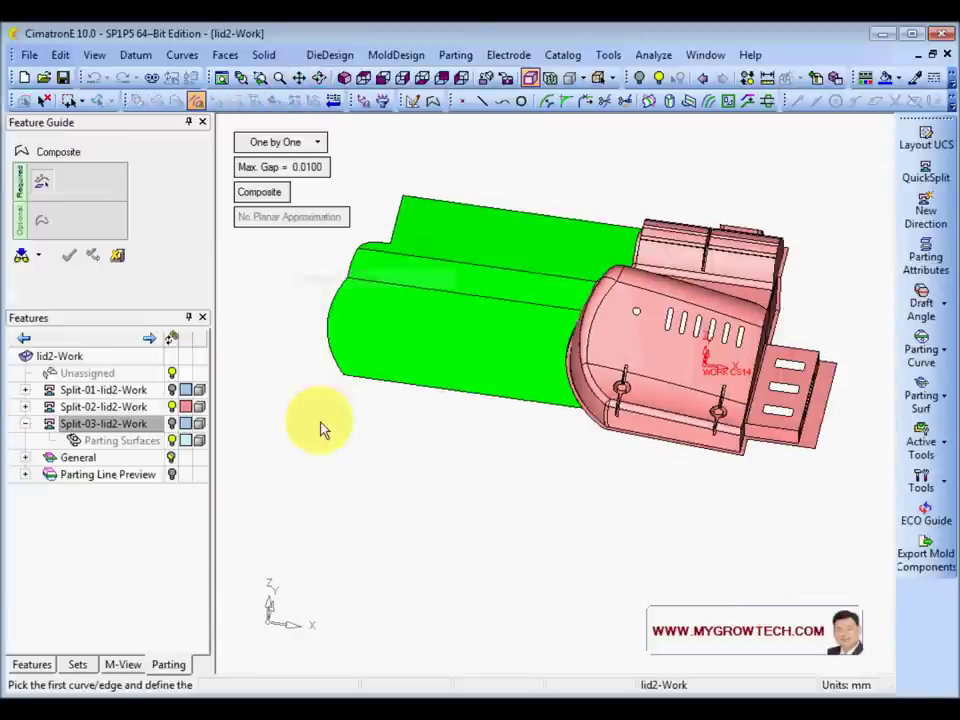
left_click(358, 388)
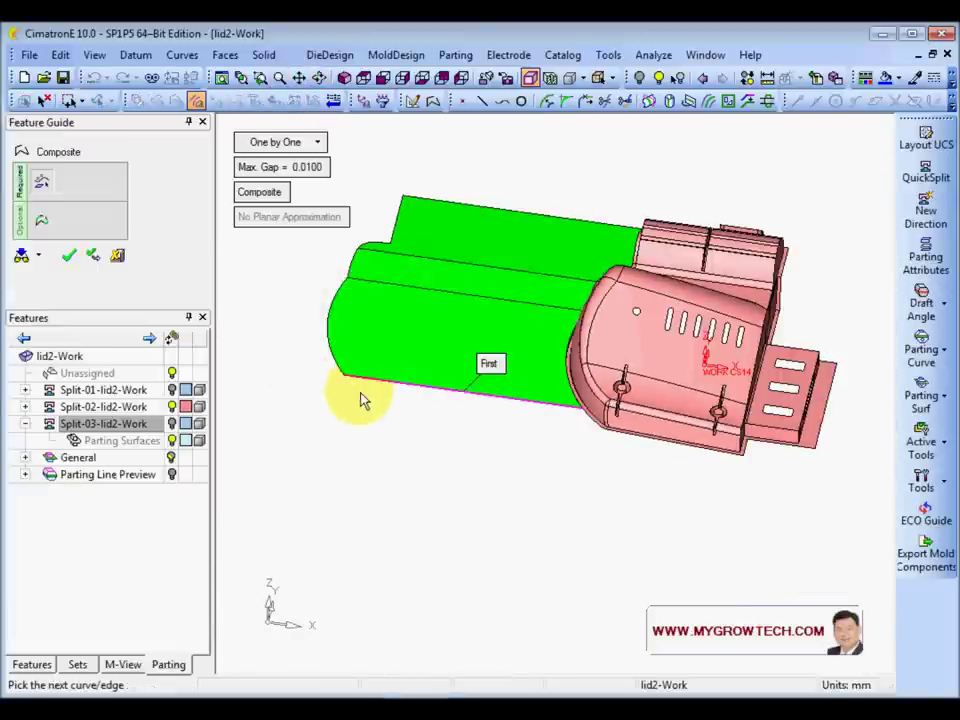
left_click(290, 142)
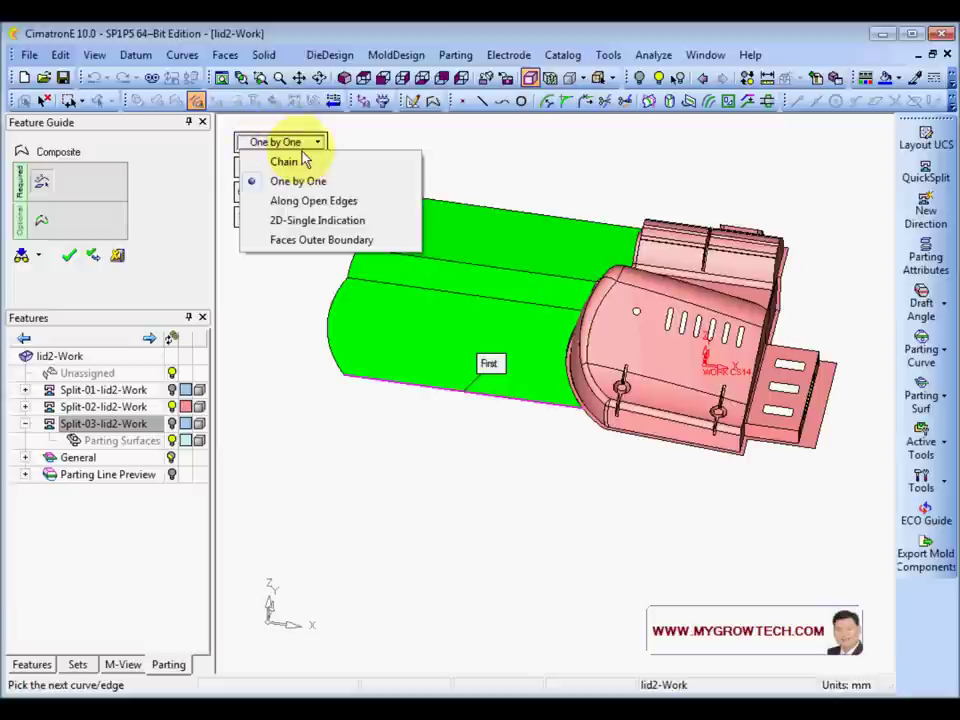
left_click(341, 203)
left_click(732, 459)
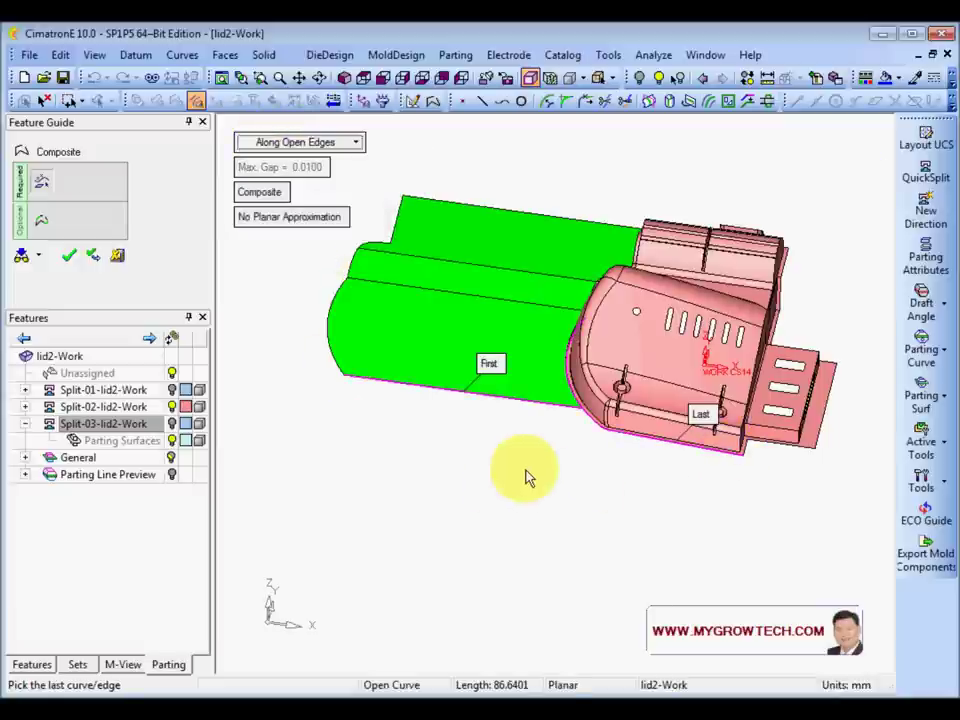
right_click_drag(465, 542, 559, 475, "ctrl")
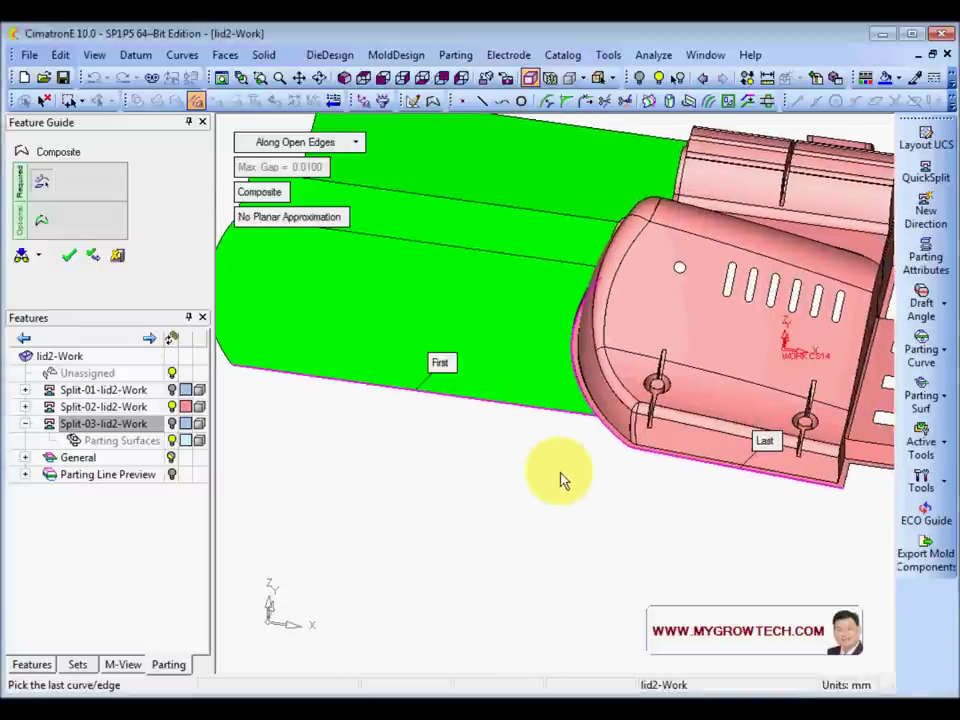
middle_click_drag(492, 469, 484, 463, "ctrl")
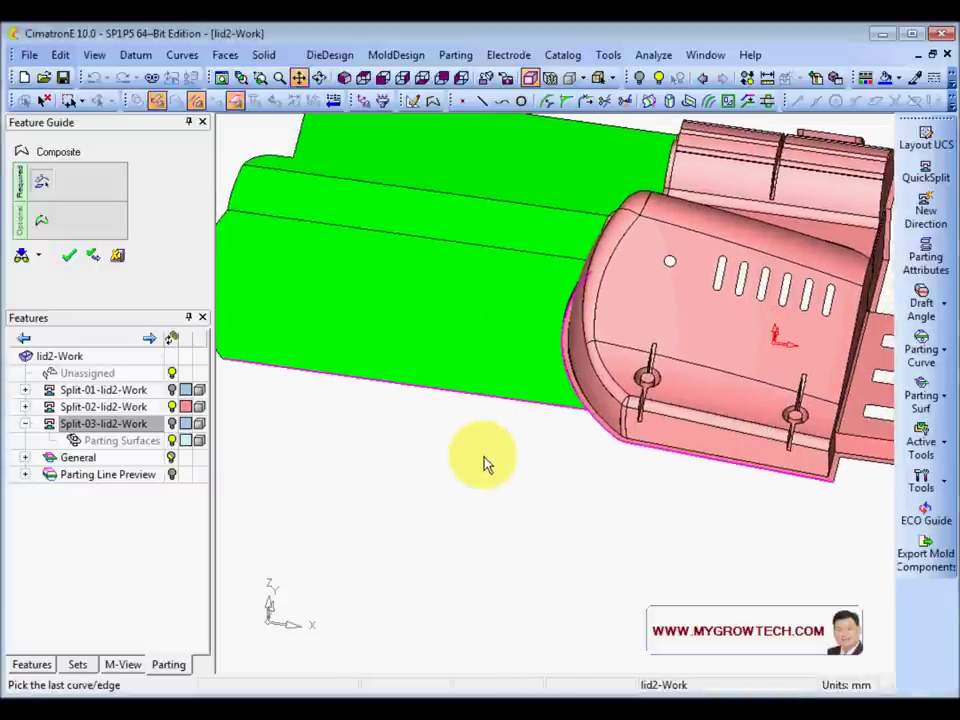
left_click(563, 417)
left_click(326, 143)
left_click(316, 181)
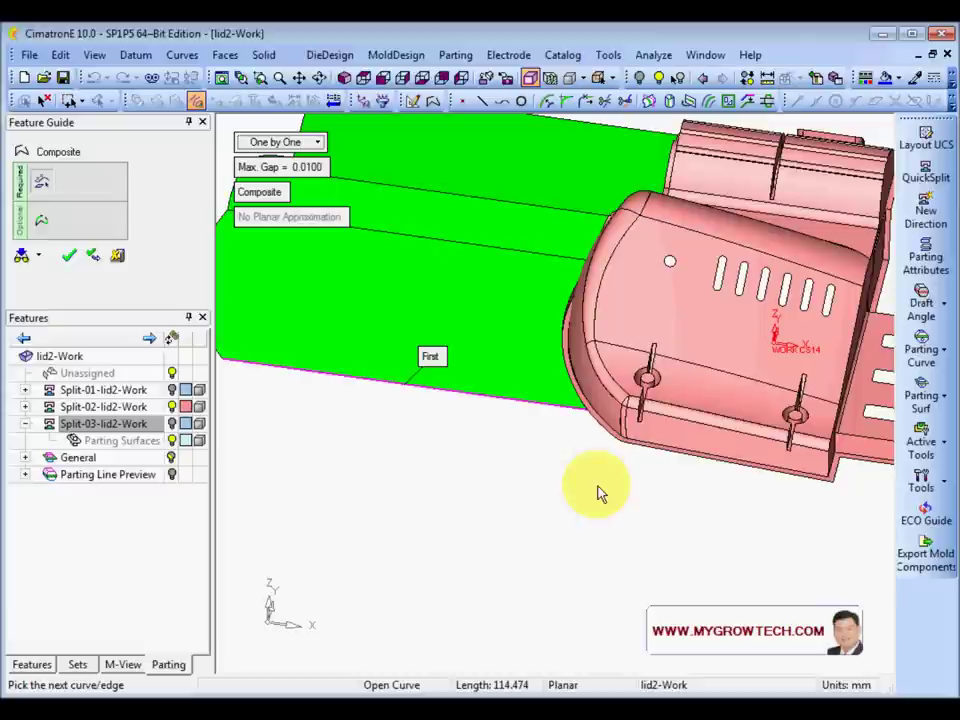
scroll(600, 370, "up", 5)
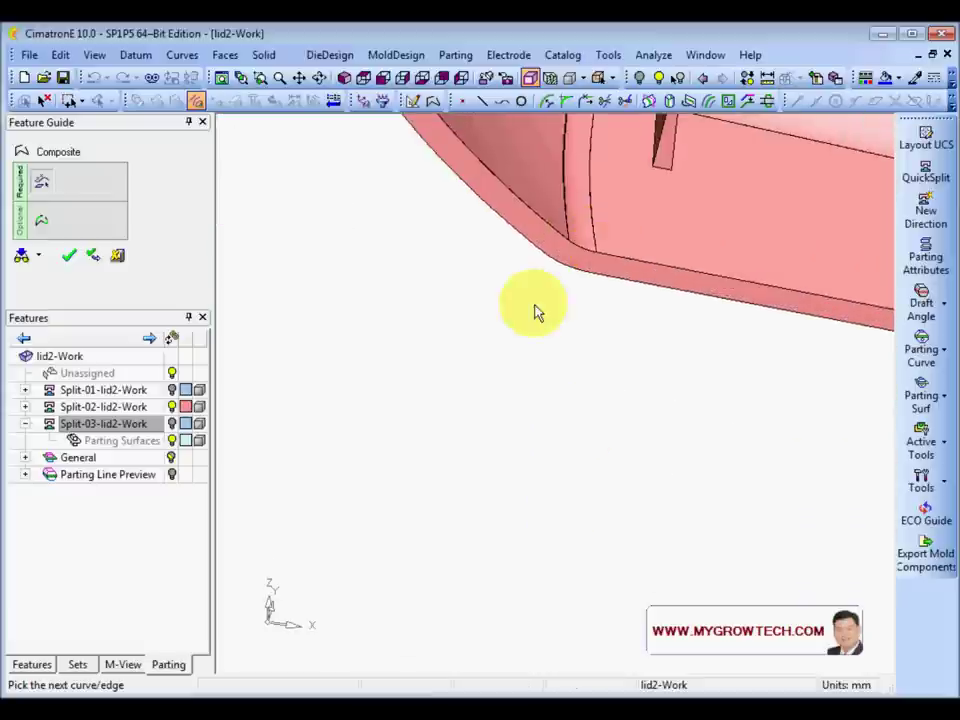
scroll(560, 302, "down", 5)
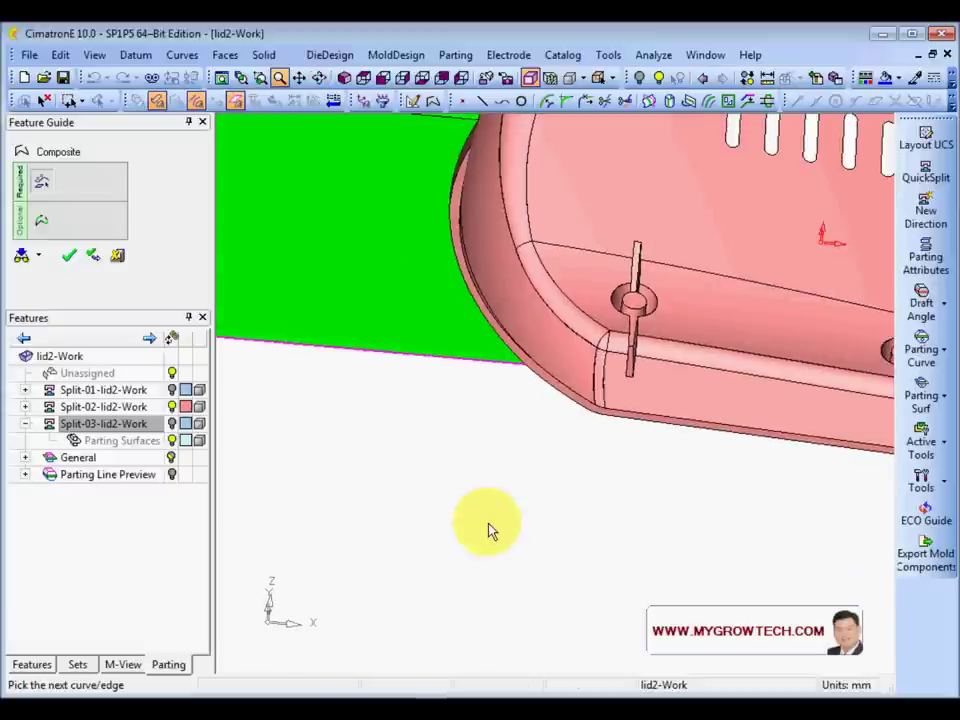
left_click(118, 256)
Begin another composite curve with the short rounded corner edge where the curved front rim meets the long straight side
scroll(510, 435, "down", 4)
right_click(460, 418)
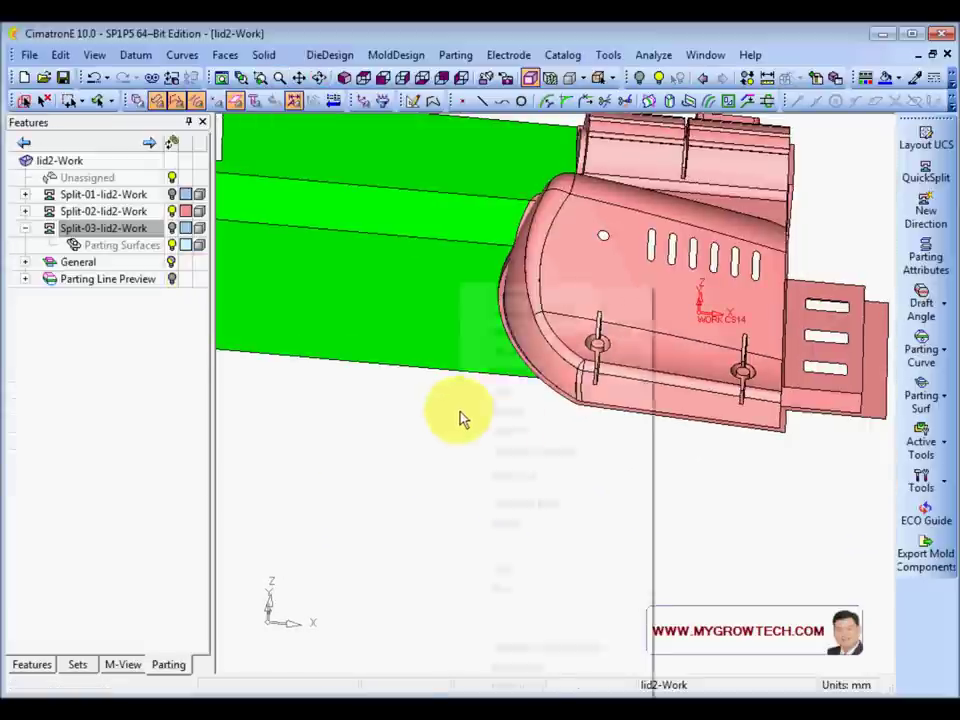
left_click(530, 313)
scroll(537, 458, "up", 5)
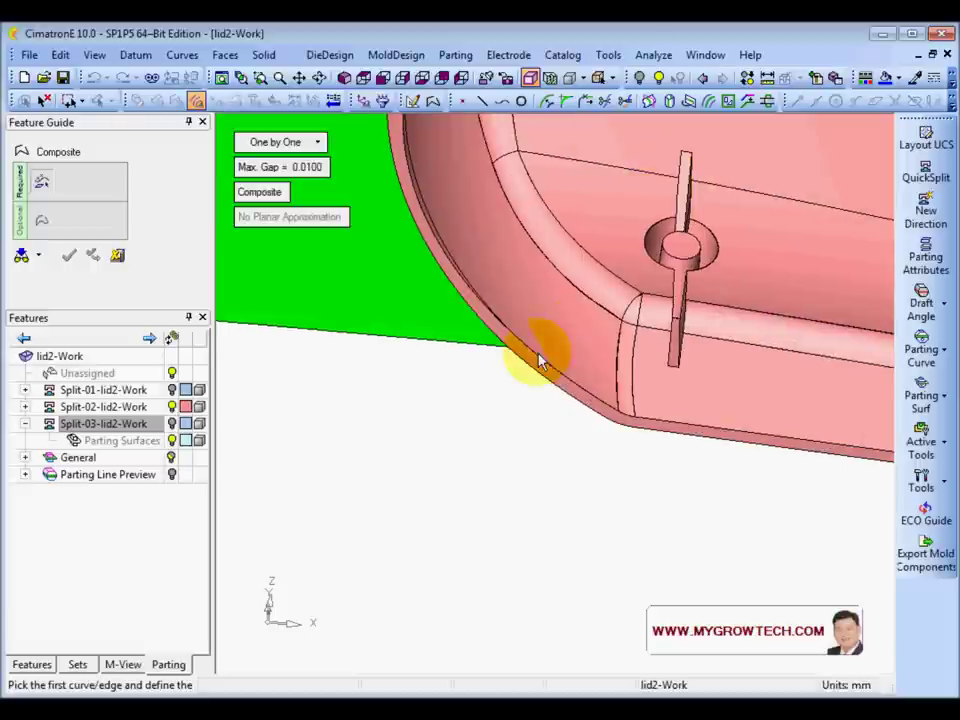
scroll(554, 433, "up", 2)
middle_click_drag(611, 439, 383, 360, "ctrl")
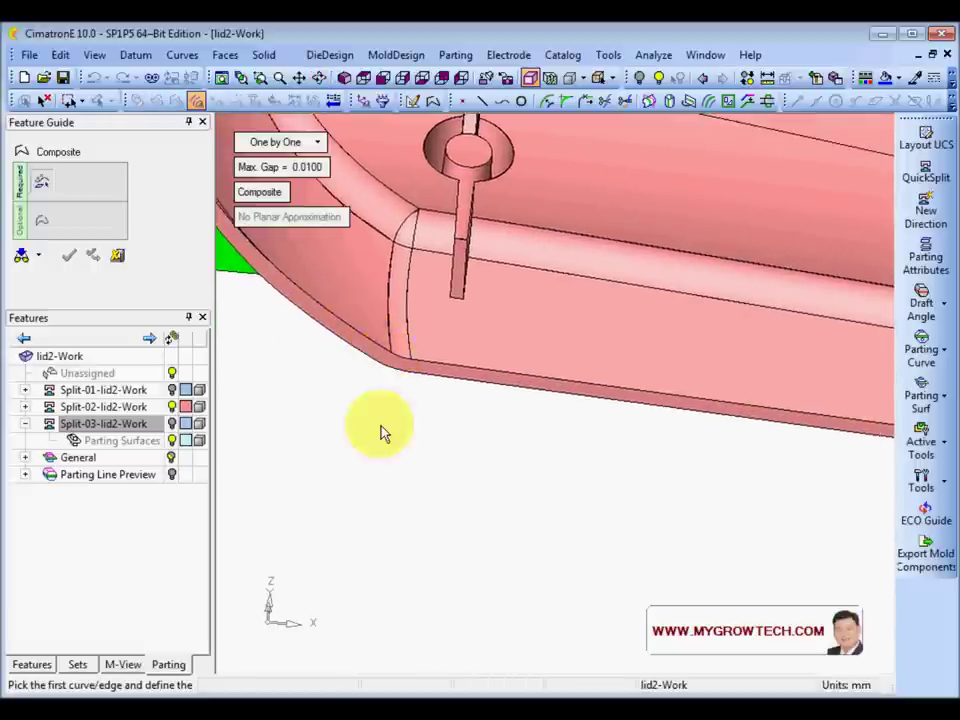
left_click(385, 370)
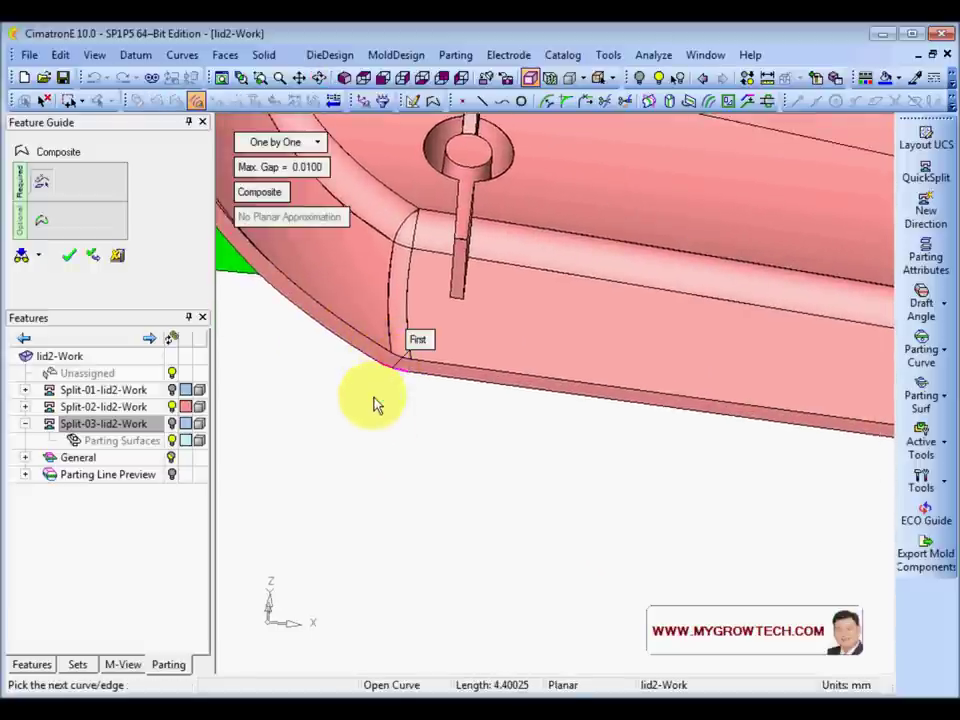
Extend the composite curve with Along Open Edges to the far end of the straight side rim and accept it
left_click(310, 146)
left_click(318, 163)
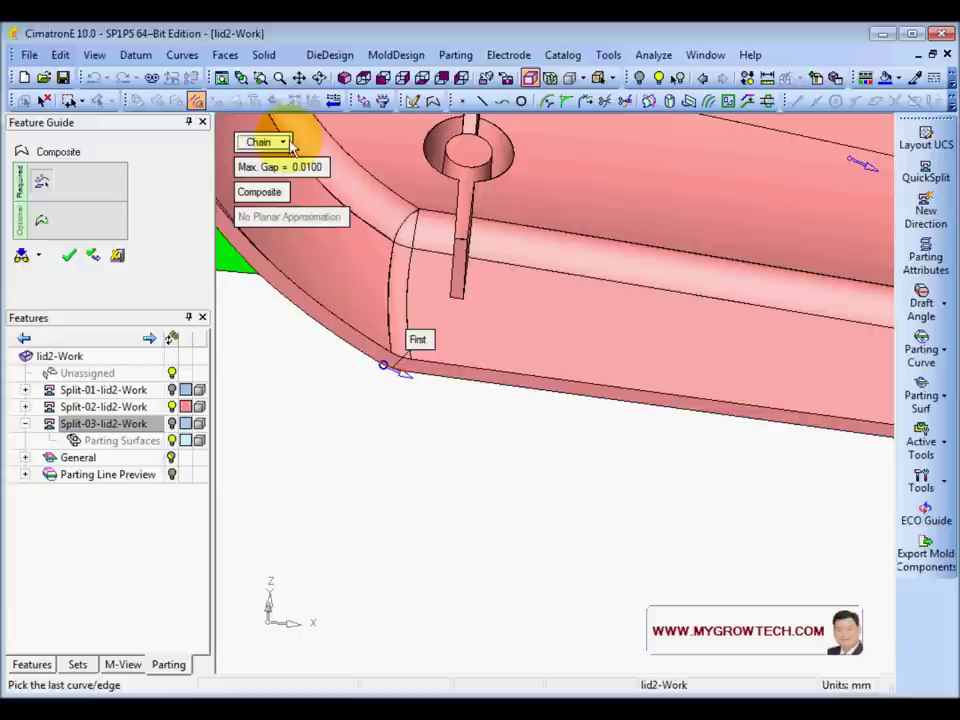
left_click(270, 144)
left_click(355, 210)
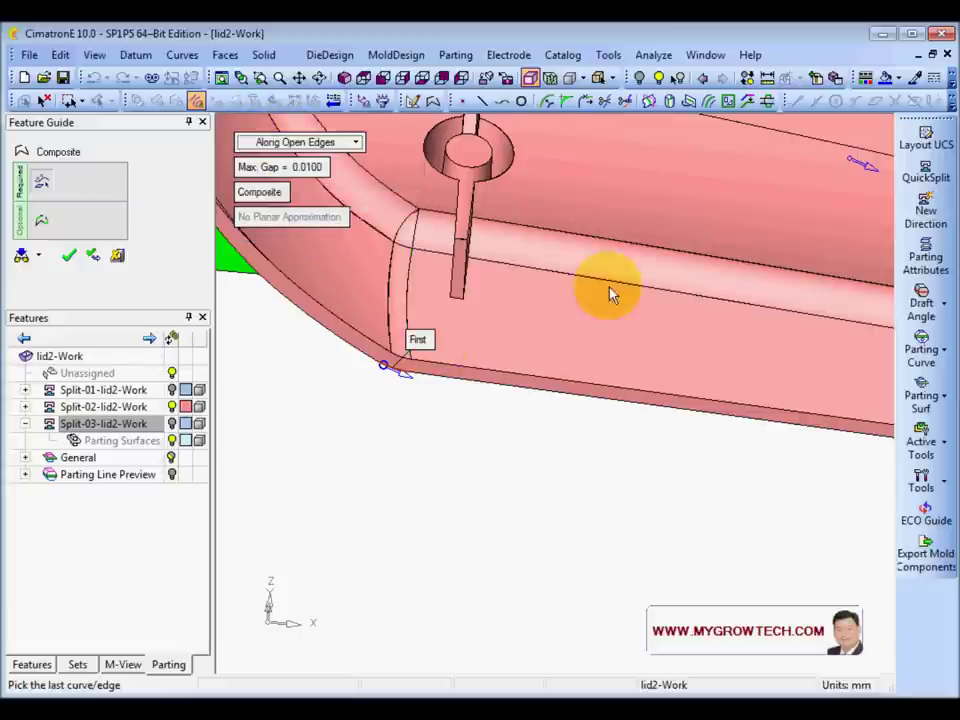
middle_click_drag(611, 279, 403, 489)
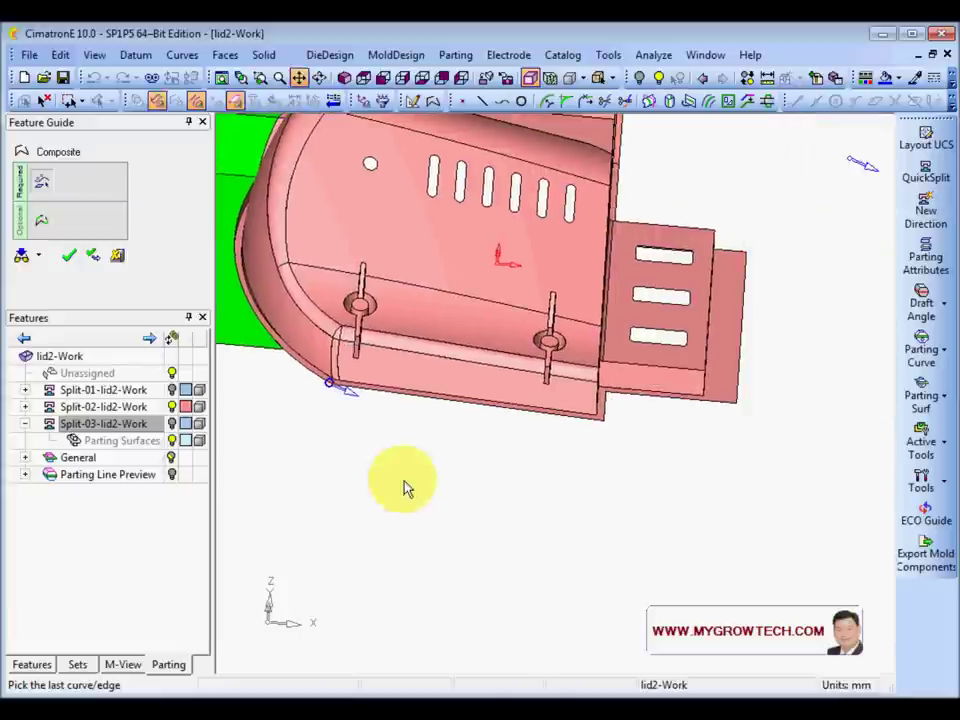
left_click(601, 428)
right_click(655, 425)
left_click(658, 422)
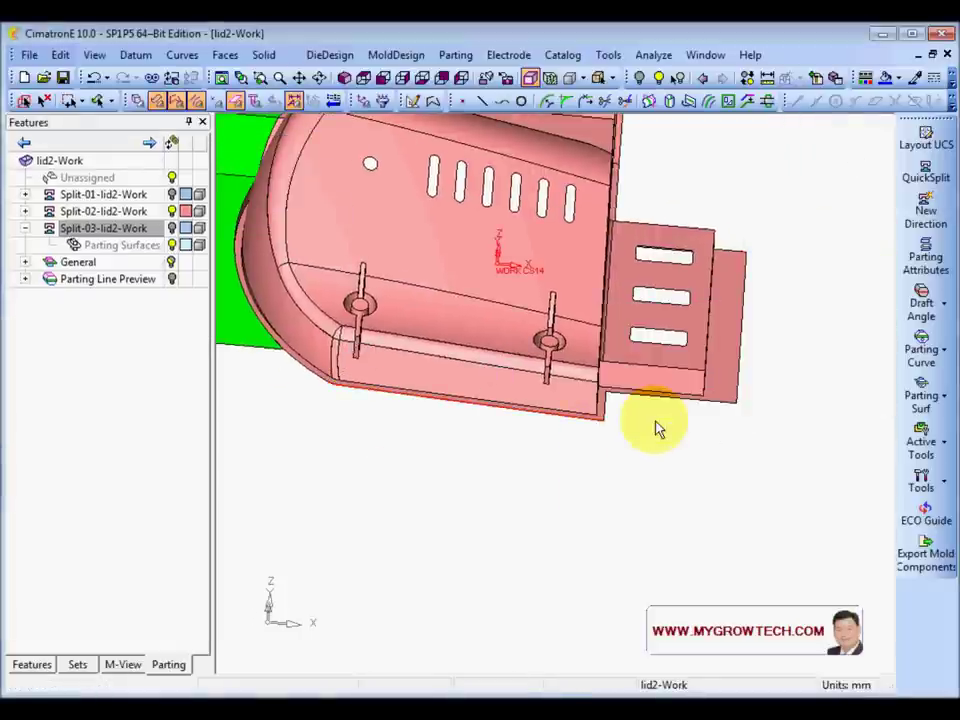
Sweep the long side rim's composite curve Along Y, reversed to point away from the lid, with a one-side delta of 150 mm
right_click(660, 428)
left_click(712, 333)
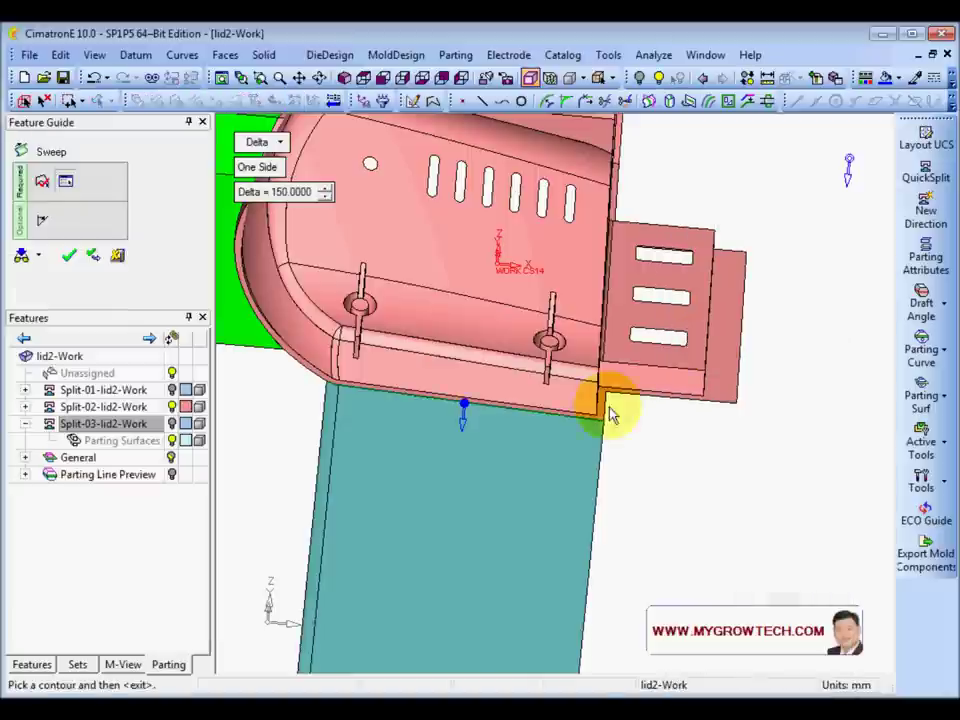
right_click(462, 407)
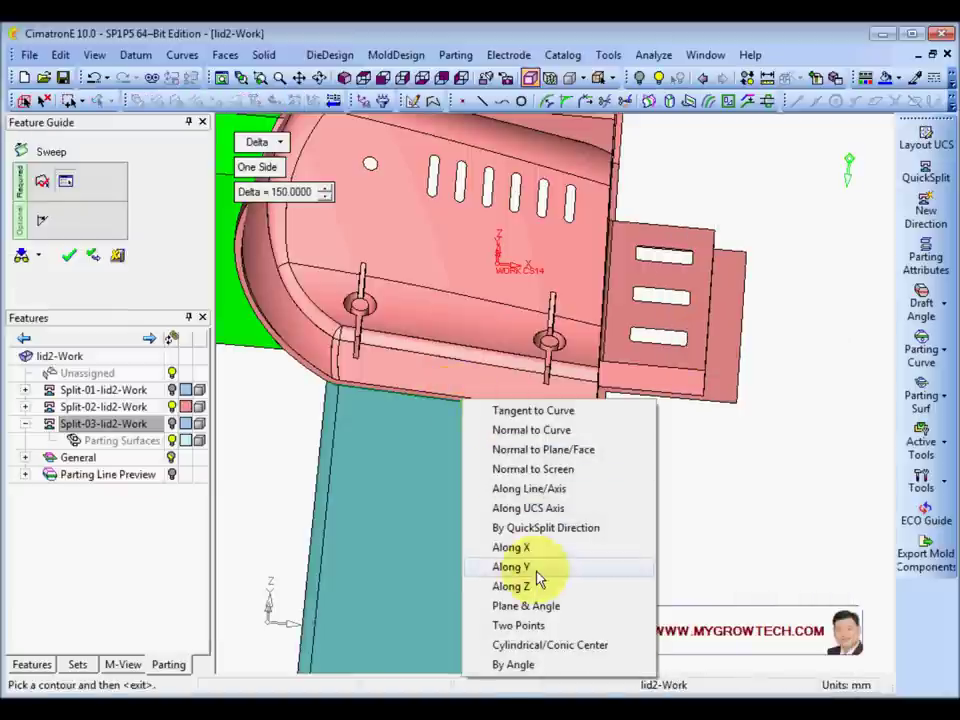
left_click(537, 567)
left_click(467, 388)
left_click_drag(516, 322, 431, 333, "ctrl")
right_click_drag(431, 333, 401, 405, "ctrl")
middle_click_drag(345, 337, 429, 364, "ctrl")
middle_click(424, 362)
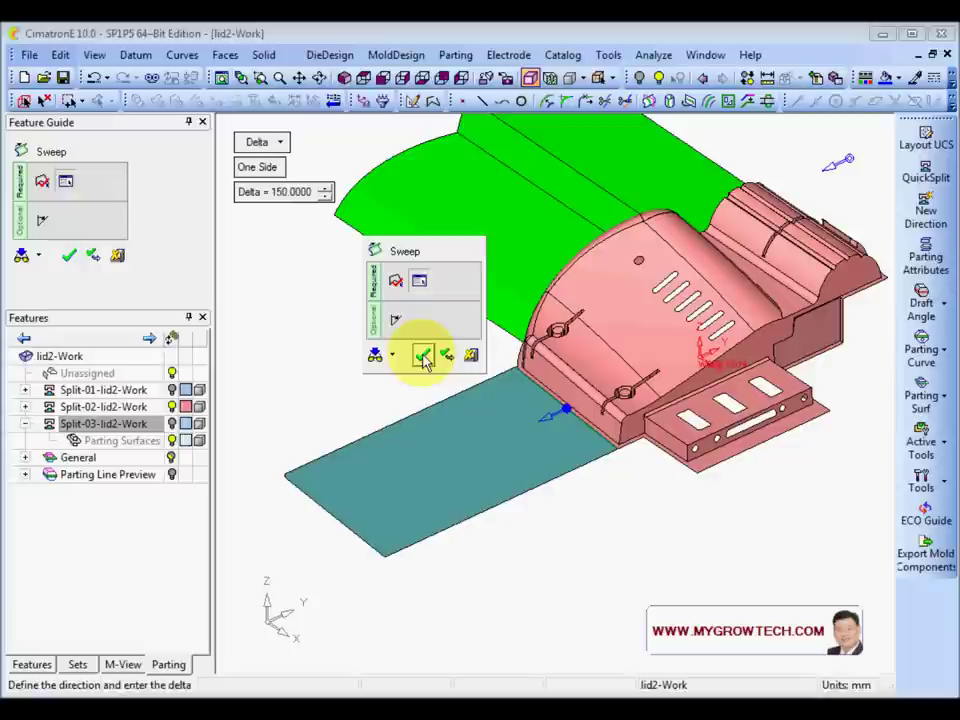
left_click(423, 359)
Create an Along Open Edges composite curve from the opposite side's rim, below the patched opening, to the far end of the front parting surface's edge
right_click_drag(500, 335, 519, 418, "ctrl")
left_click_drag(519, 418, 441, 350, "ctrl")
middle_click_drag(652, 436, 489, 379, "ctrl")
right_click_drag(489, 379, 585, 348, "ctrl")
right_click(499, 437)
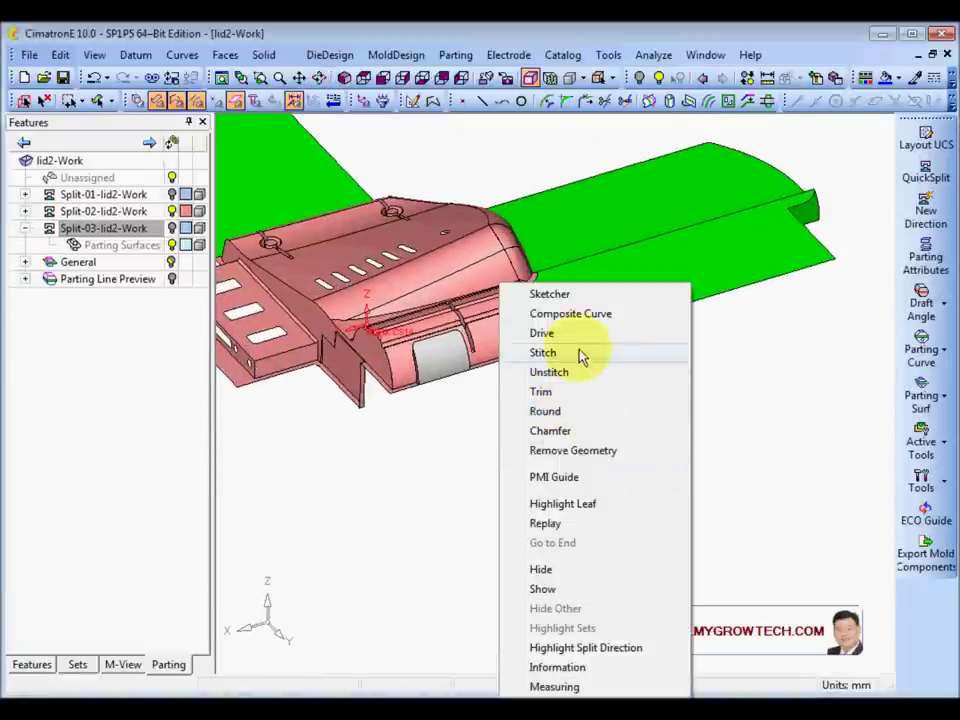
left_click(565, 314)
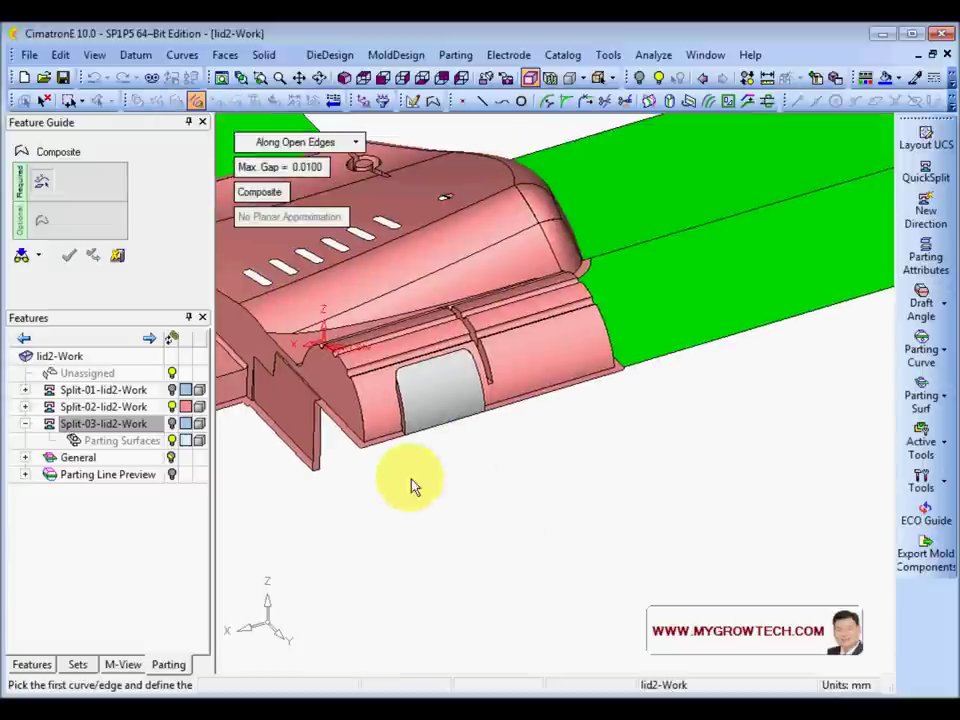
left_click(369, 456)
left_click_drag(583, 461, 700, 366, "ctrl")
right_click(703, 372)
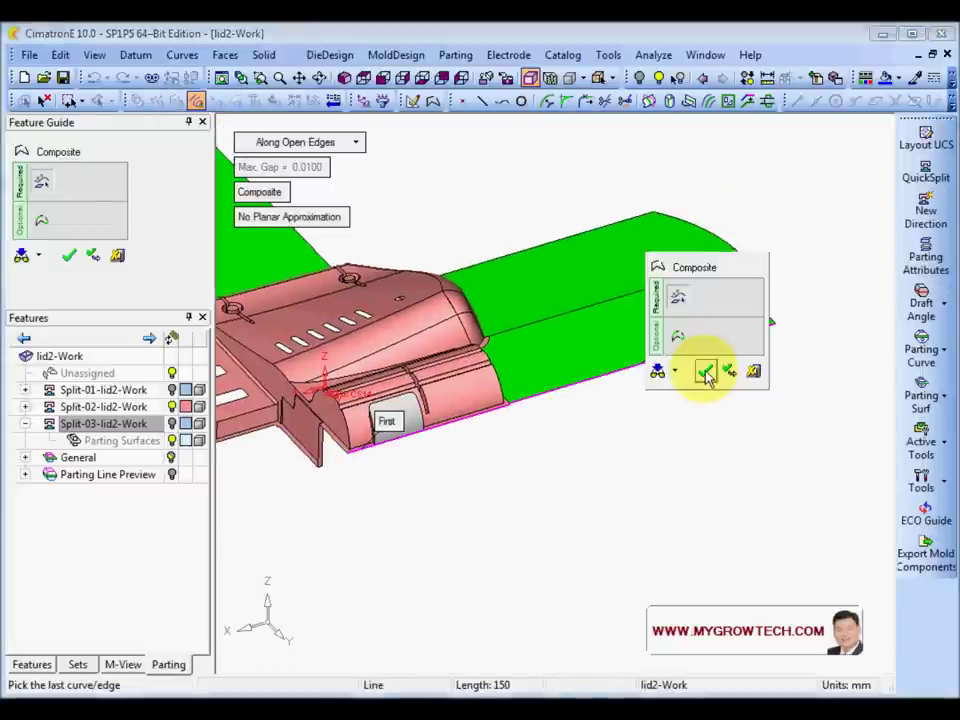
left_click(707, 373)
Sweep the patched side's composite curve Along Y, away from the lid, with a one-side delta of 150 mm
right_click(707, 378)
left_click(766, 336)
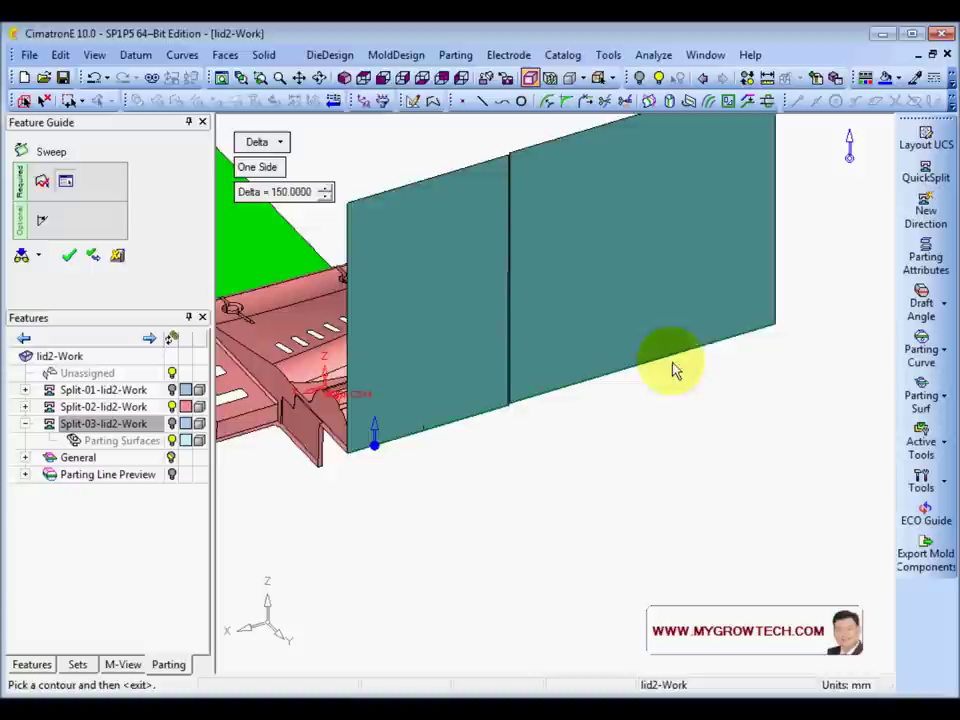
right_click(453, 434)
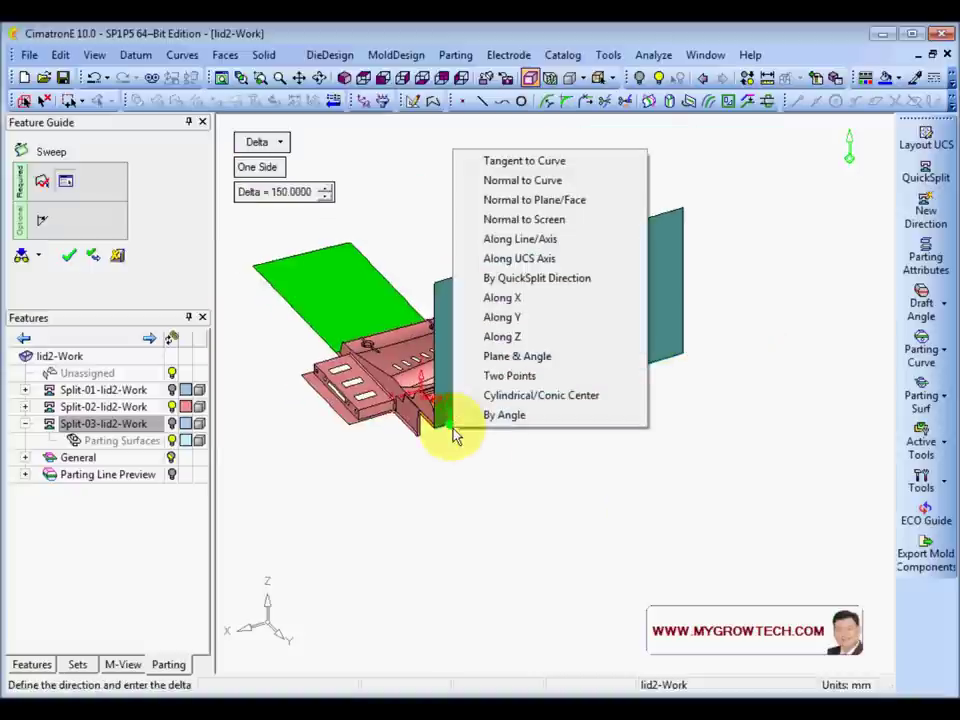
left_click(513, 320)
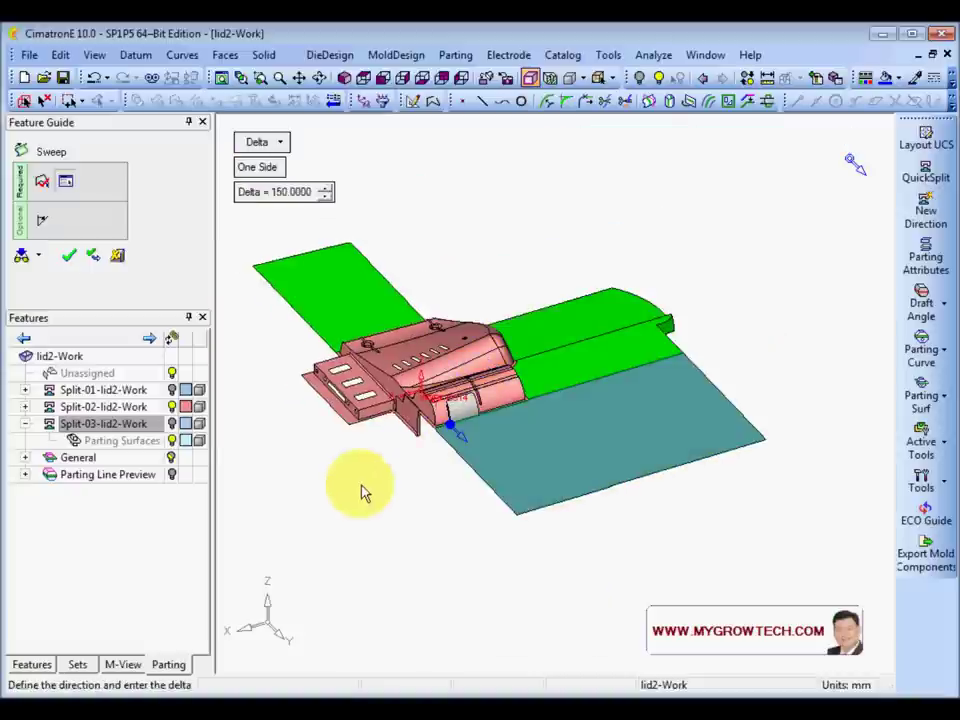
middle_click(365, 483)
Create an Along Open Edges composite curve from one side parting surface's edge, around the slotted tab's rim, to the opposite side parting surface's edge
scroll(450, 390, "down", 2)
middle_click_drag(439, 396, 598, 373, "ctrl")
scroll(510, 378, "up", 3)
left_click_drag(510, 378, 553, 369, "ctrl")
middle_click_drag(553, 369, 470, 368, "ctrl")
left_click(338, 316)
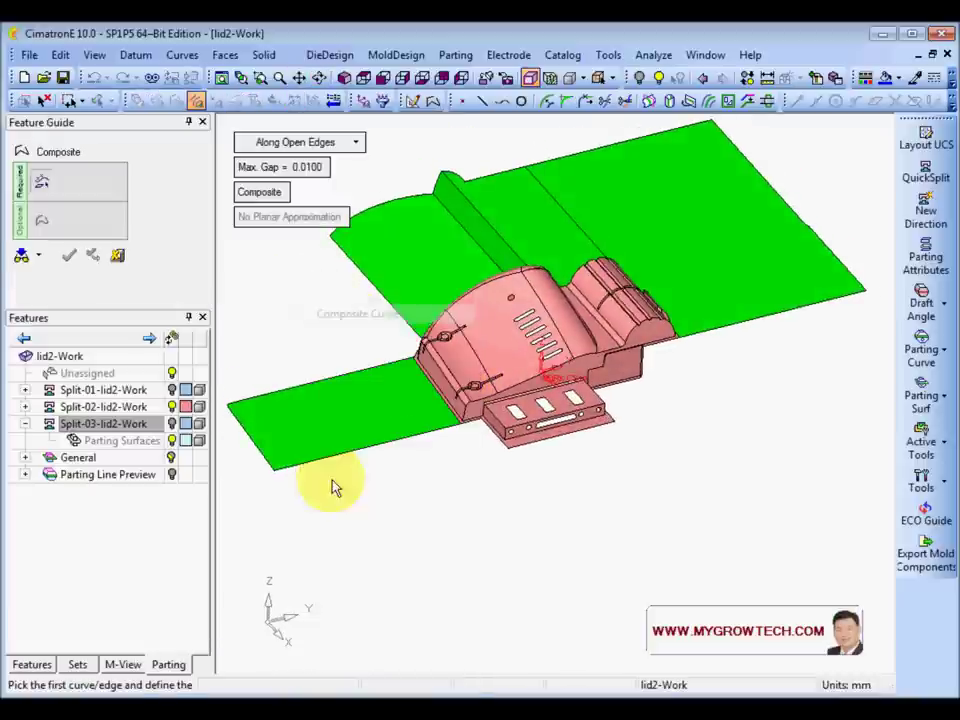
left_click(290, 471)
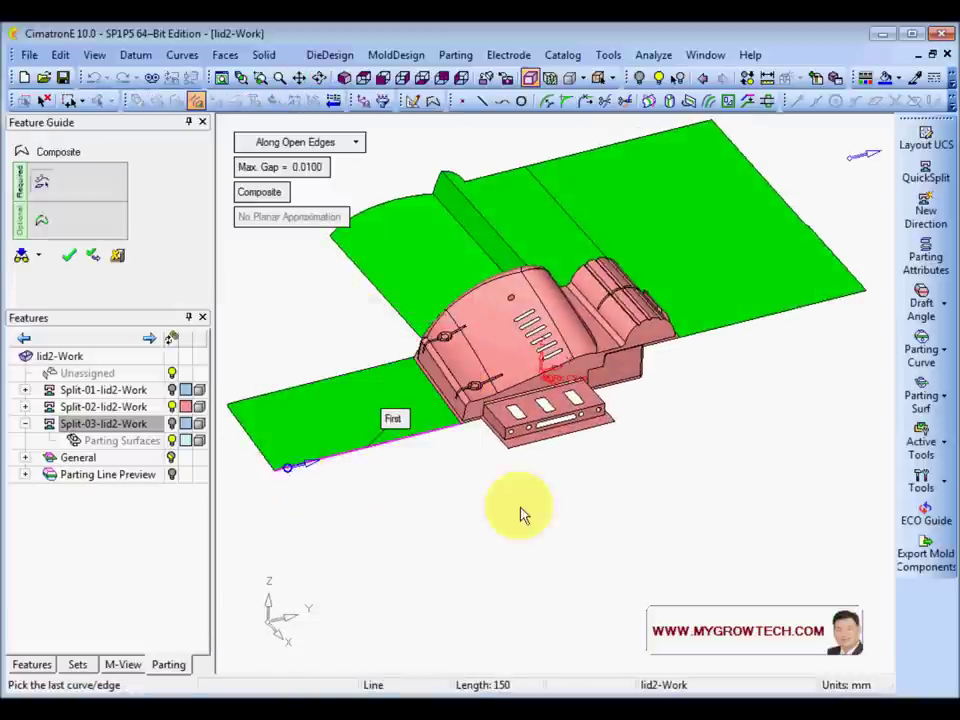
left_click(736, 323)
middle_click(735, 389)
left_click(735, 389)
Sweep the slotted-tab side's composite curve Along X, away from the lid, with a one-side delta of 150 mm
right_click(720, 328)
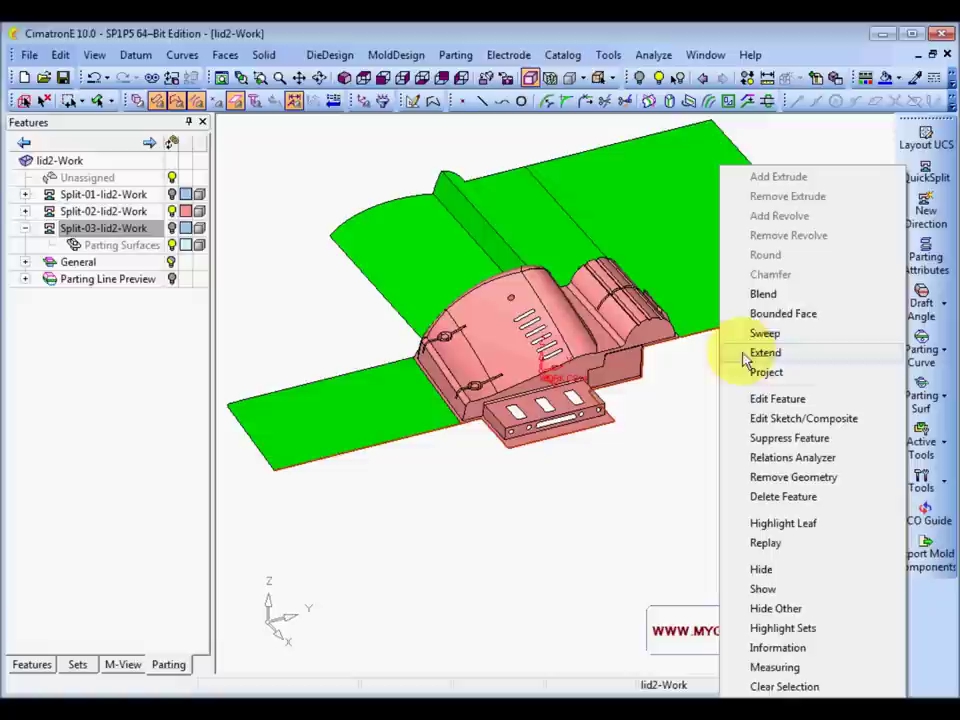
left_click(765, 333)
right_click(458, 433)
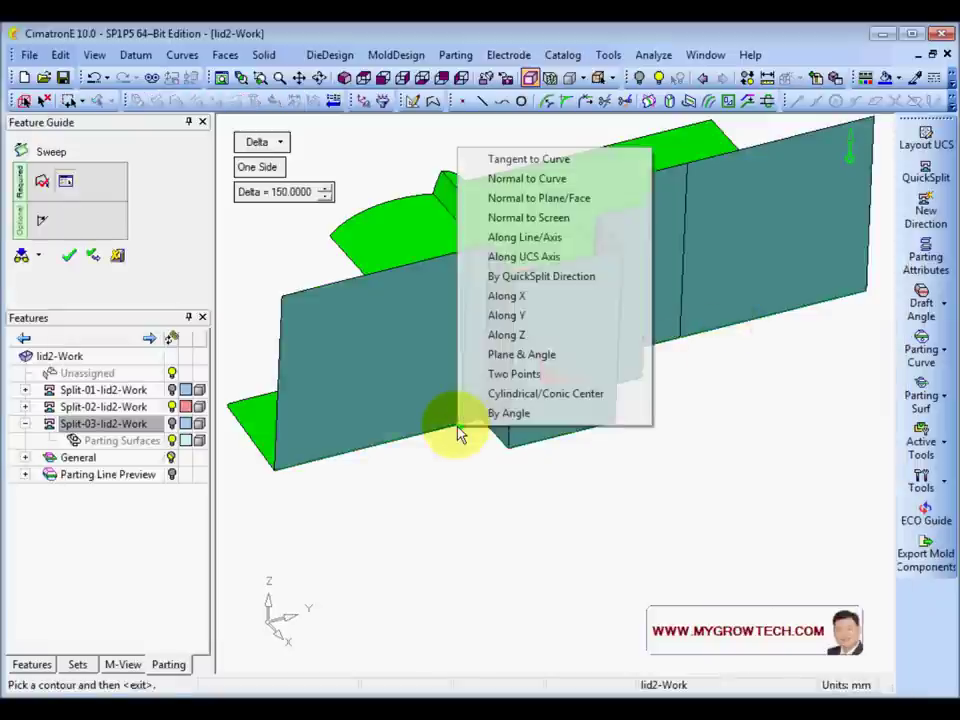
left_click(538, 298)
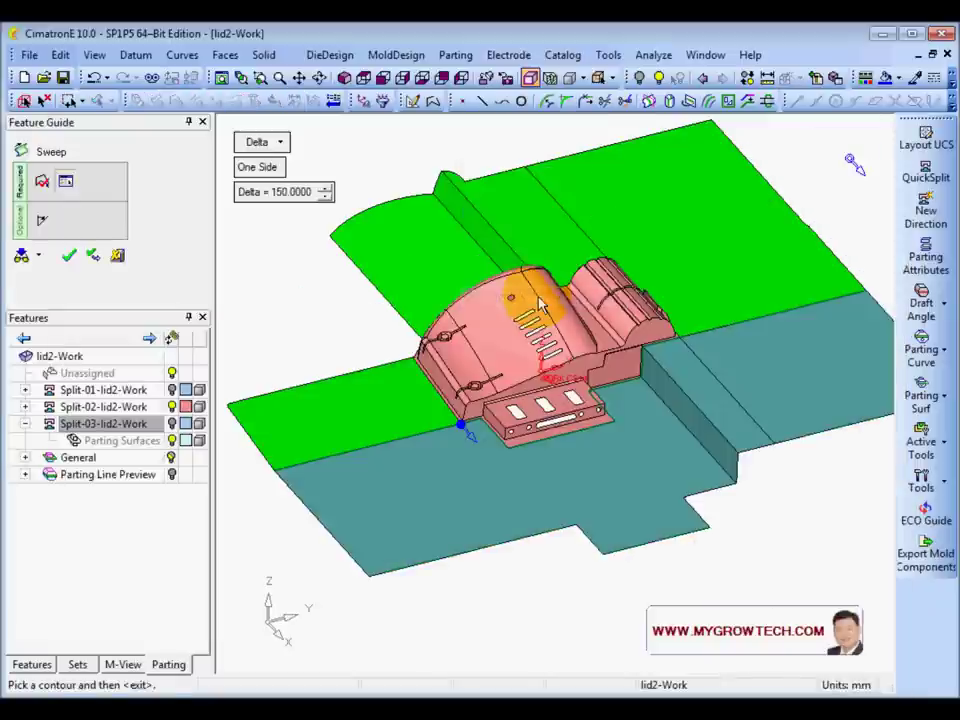
middle_click(345, 311)
left_click(345, 311)
Try to blend between the two facing parting surface edges at the open front corner of the lid
right_click_drag(397, 316, 622, 338, "ctrl")
mouse_move(622, 338)
left_mouse_down("ctrl")
mouse_move(666, 305)
mouse_move(634, 331)
left_mouse_up("ctrl")
left_click_drag(484, 343, 611, 347, "ctrl")
right_click_drag(611, 347, 508, 285, "ctrl")
middle_click_drag(405, 470, 583, 436, "ctrl")
right_click_drag(525, 486, 529, 315, "ctrl")
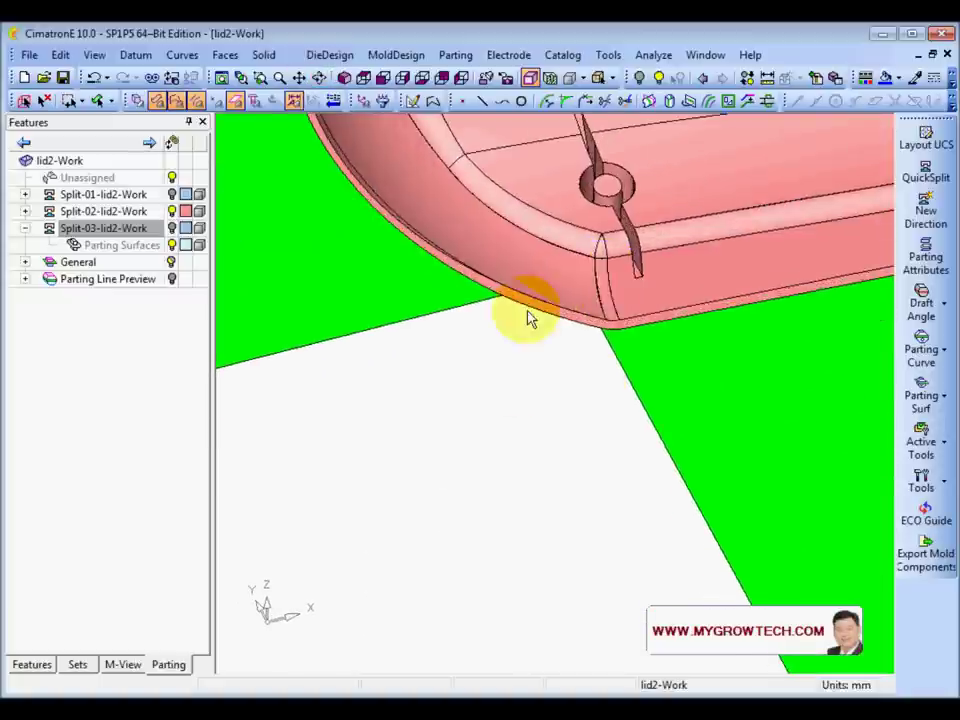
middle_click_drag(529, 315, 521, 372, "ctrl")
right_click_drag(495, 444, 509, 304, "ctrl")
mouse_move(510, 310)
middle_mouse_down()
mouse_move(514, 264)
mouse_move(514, 272)
middle_mouse_up()
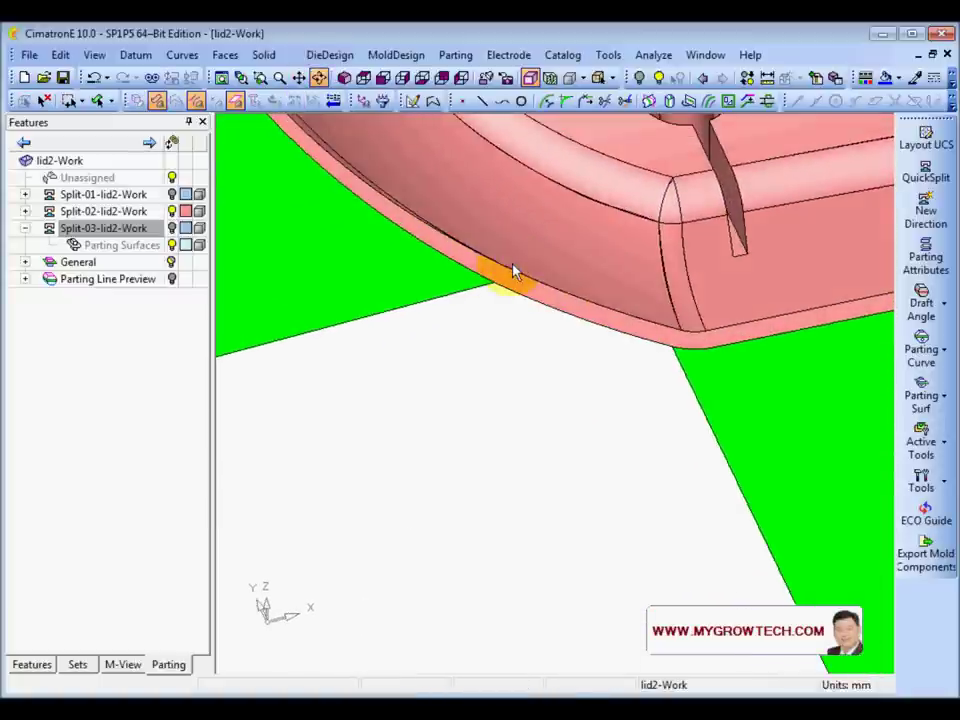
right_click(471, 332)
left_click(413, 388)
left_click(433, 305)
right_click(553, 369)
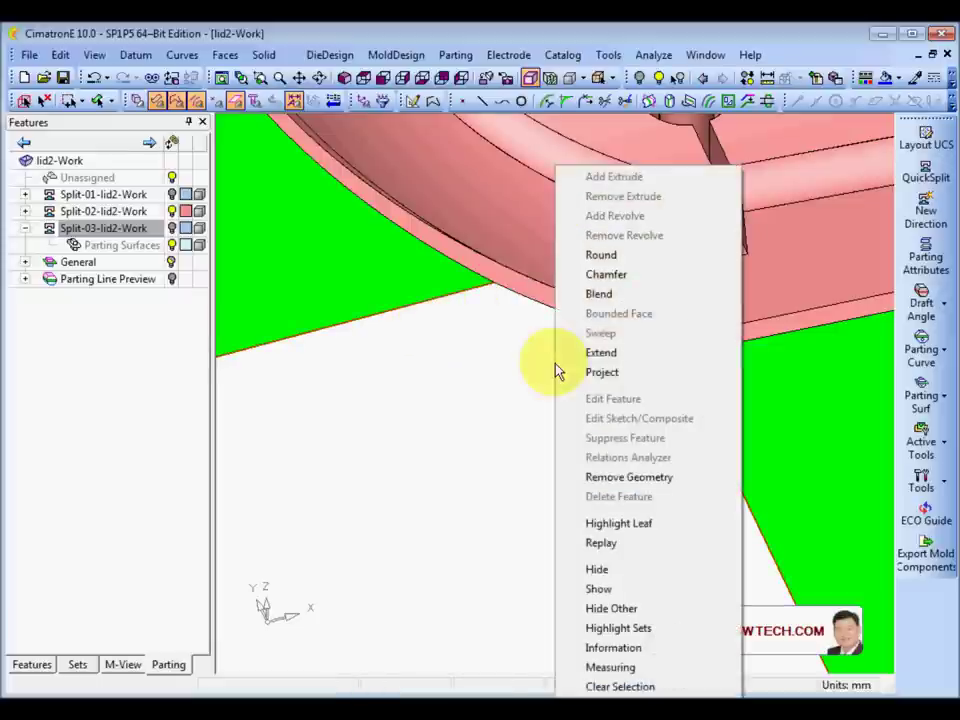
left_click(612, 295)
scroll(649, 268, "up", 1)
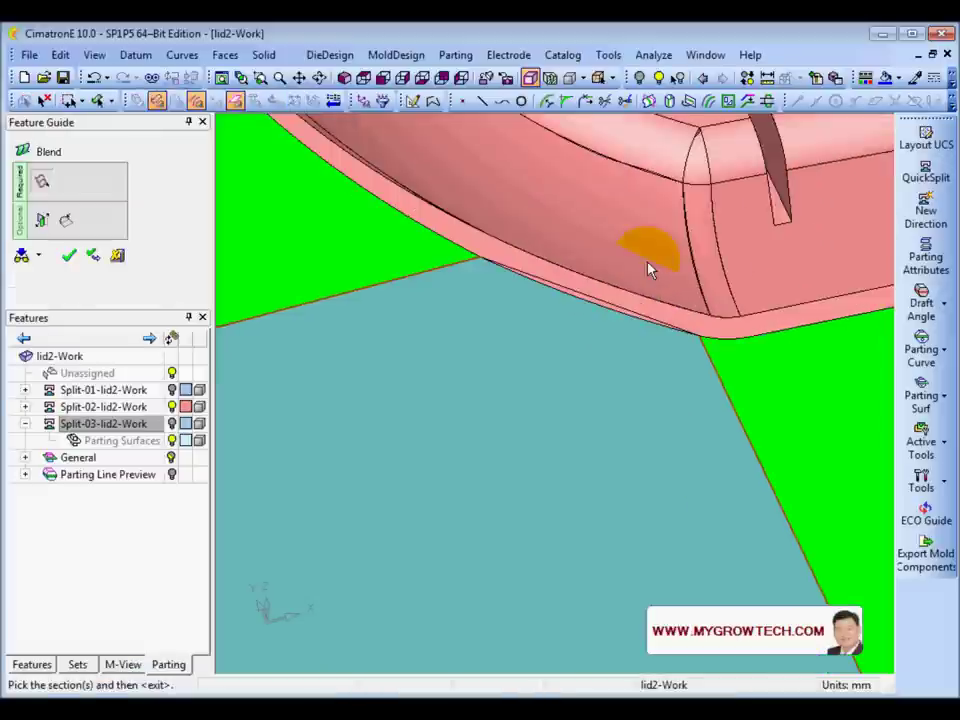
middle_click_drag(649, 268, 503, 403, "ctrl")
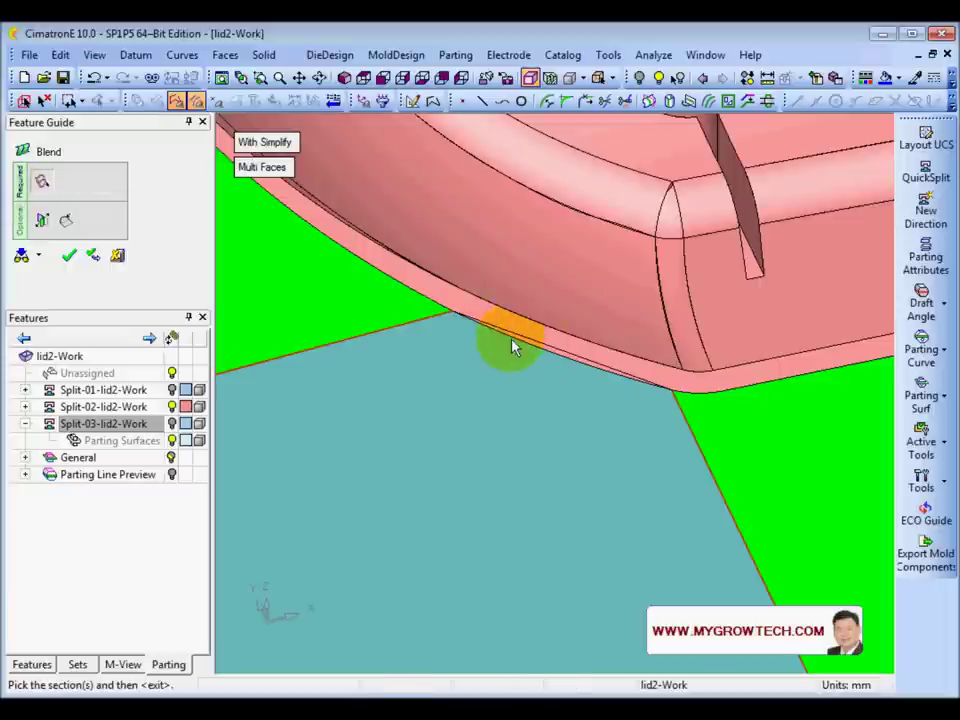
Try the curved front rim edge as the blend's boundary curve with a distance tolerance of 0.1, and cancel the blend
left_click(66, 221)
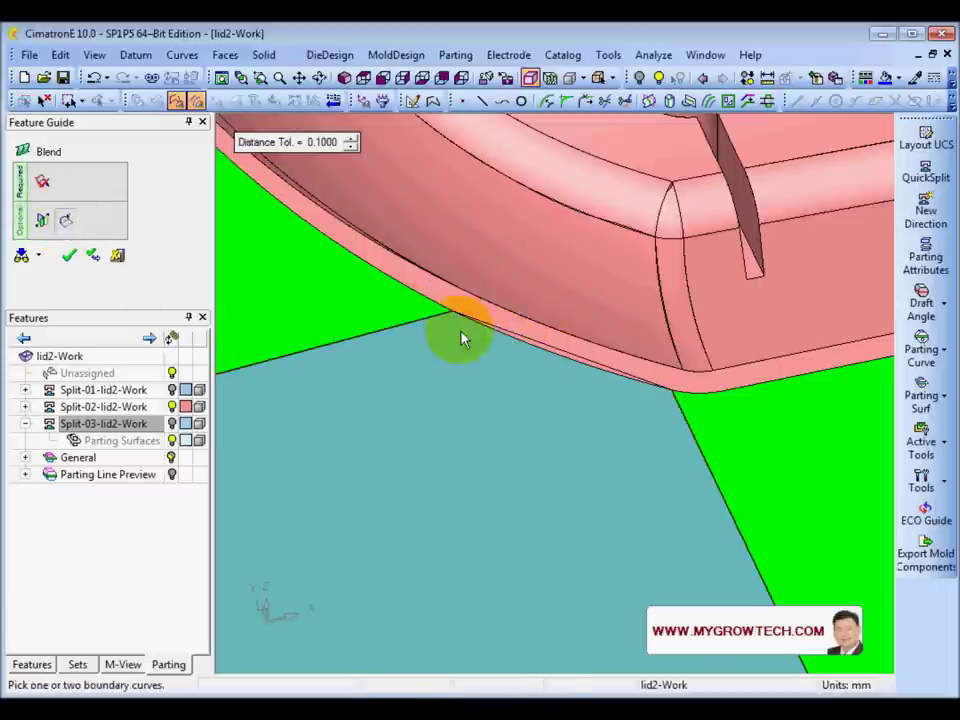
left_click(507, 341)
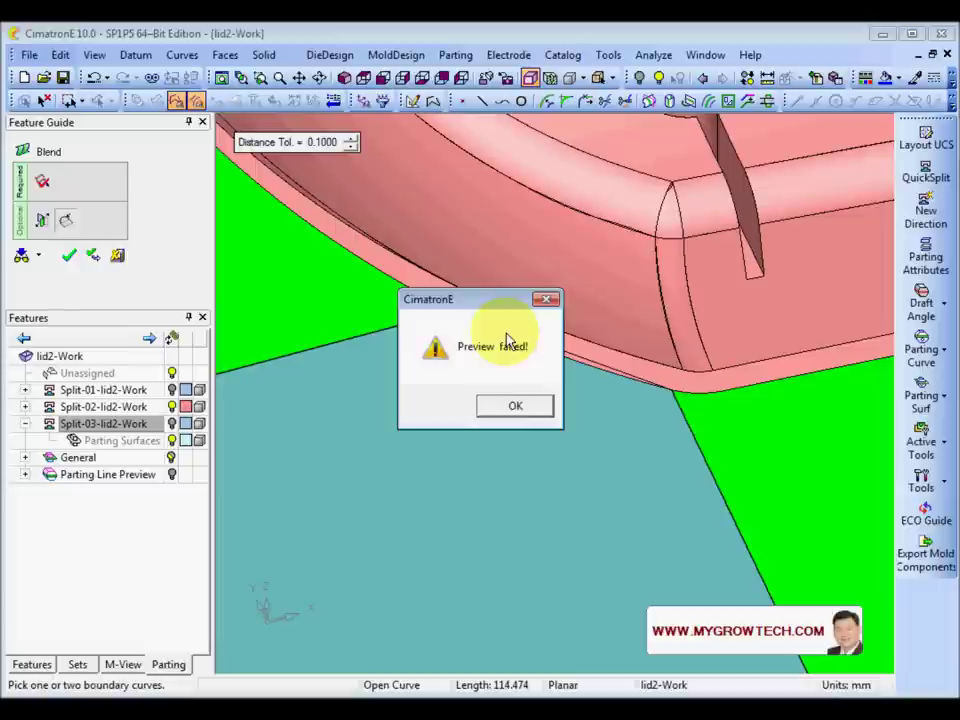
left_click(518, 411)
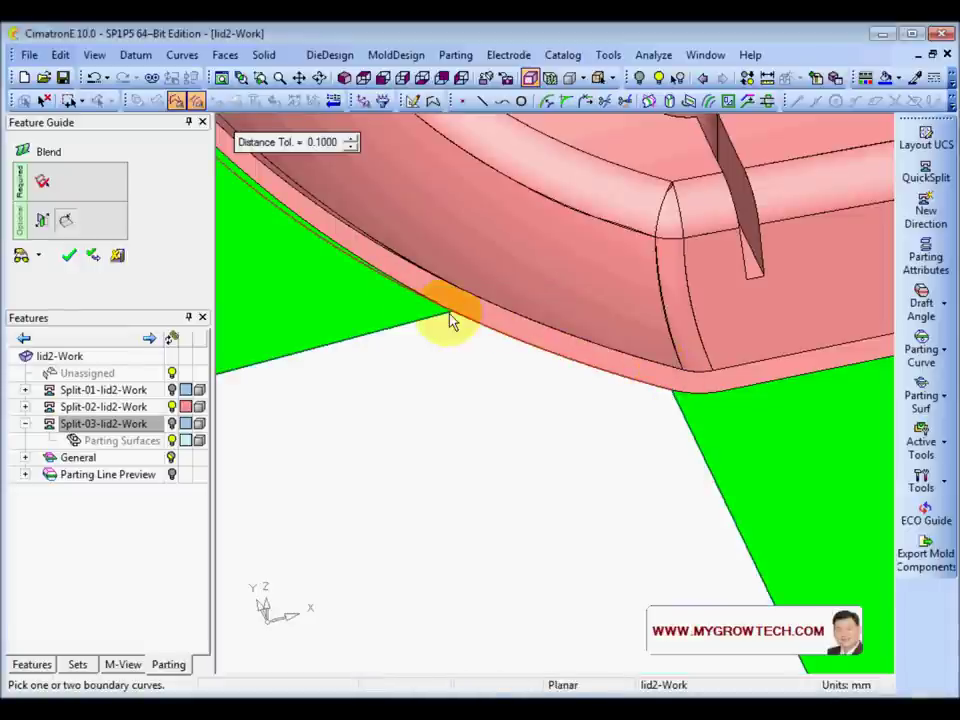
left_click(118, 255)
Stitch the lid's rim and wall surfaces using Stitch only with a maximum gap of 0.1
mouse_move(577, 357)
middle_mouse_down()
mouse_move(559, 411)
mouse_move(497, 343)
mouse_move(536, 221)
mouse_move(460, 366)
mouse_move(490, 266)
mouse_move(634, 238)
middle_mouse_up()
right_click(634, 234)
left_click(678, 298)
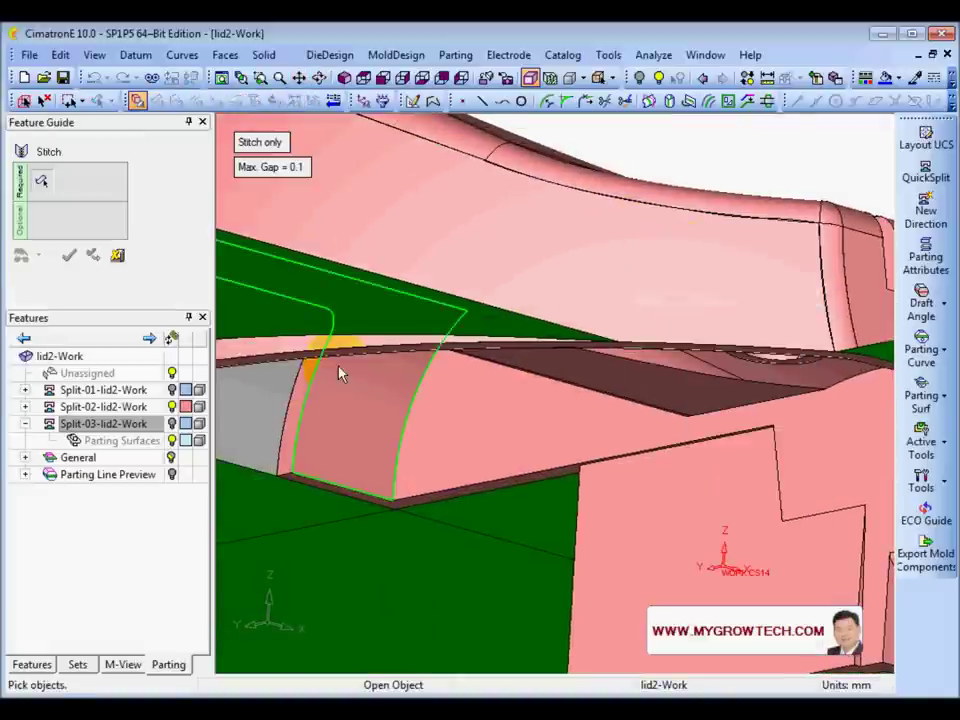
left_click(290, 363)
left_click(287, 357)
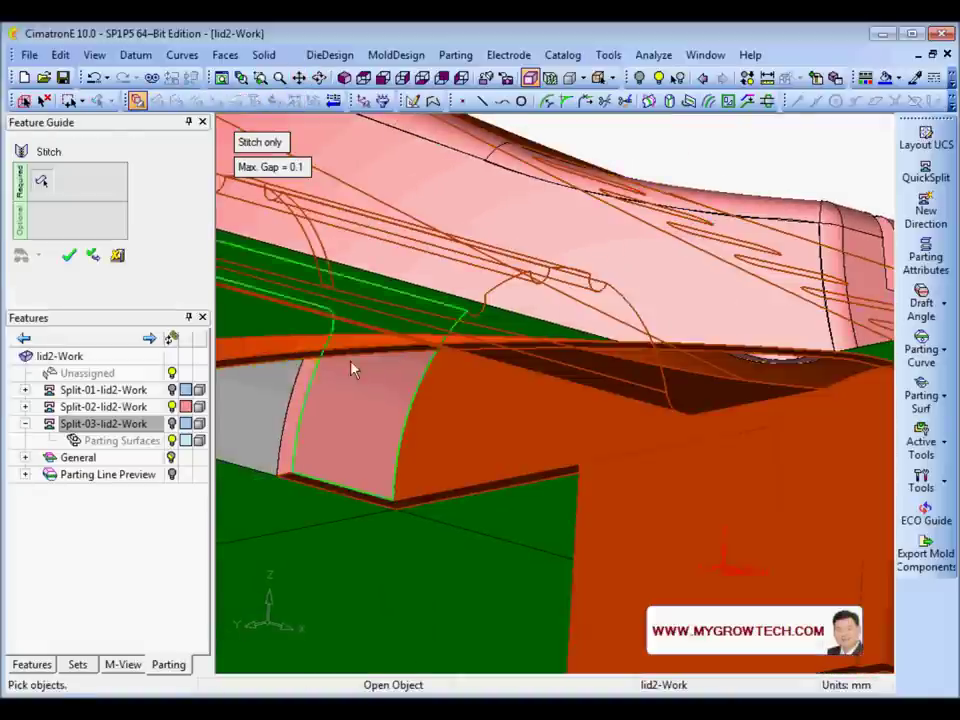
middle_click_drag(709, 279, 639, 416)
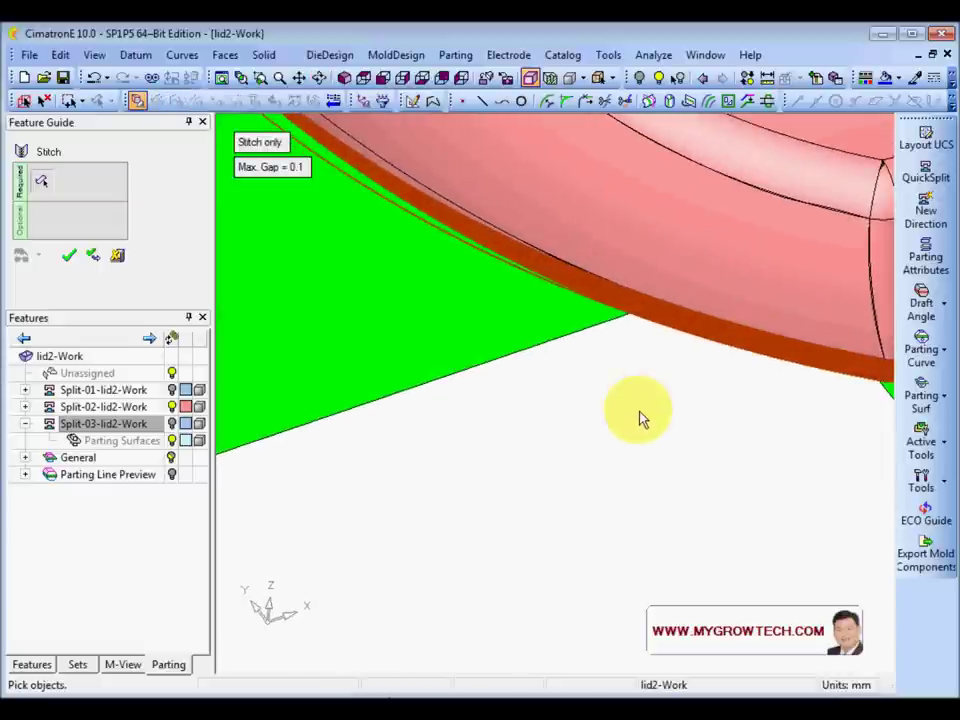
left_click(630, 375)
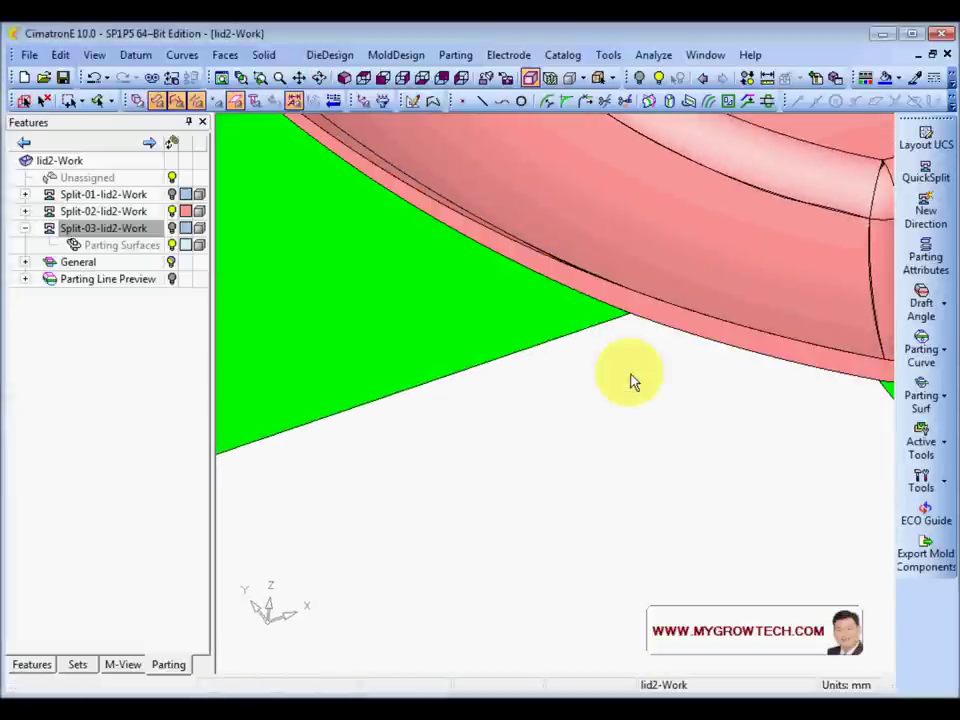
middle_click_drag(634, 381, 609, 484)
right_click(602, 420)
left_click(664, 355)
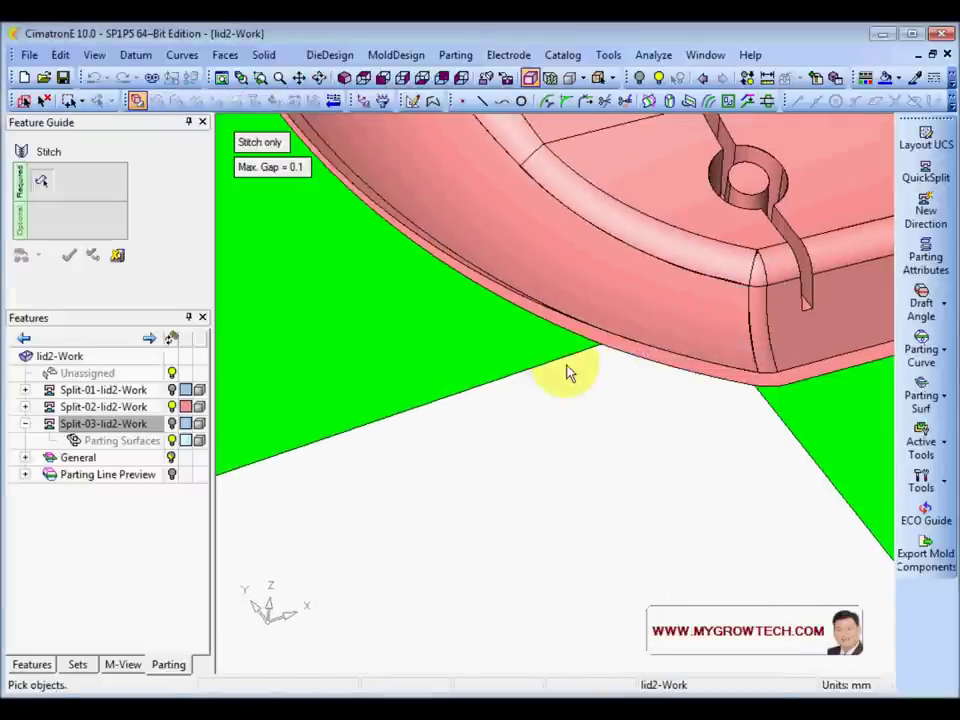
left_click(117, 256)
Set up a blend between the two facing edges at the open front corner, with the short curved rim edge as boundary and 0.1 distance tolerance
right_click(581, 409)
left_click(514, 435)
left_click(563, 365)
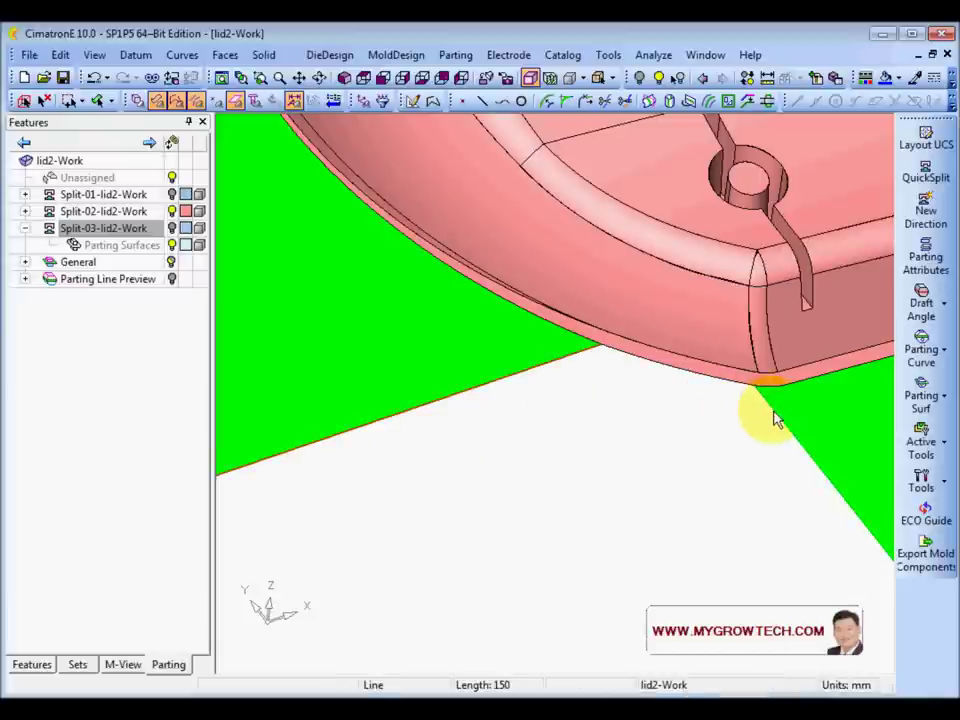
right_click(752, 415)
left_click(788, 295)
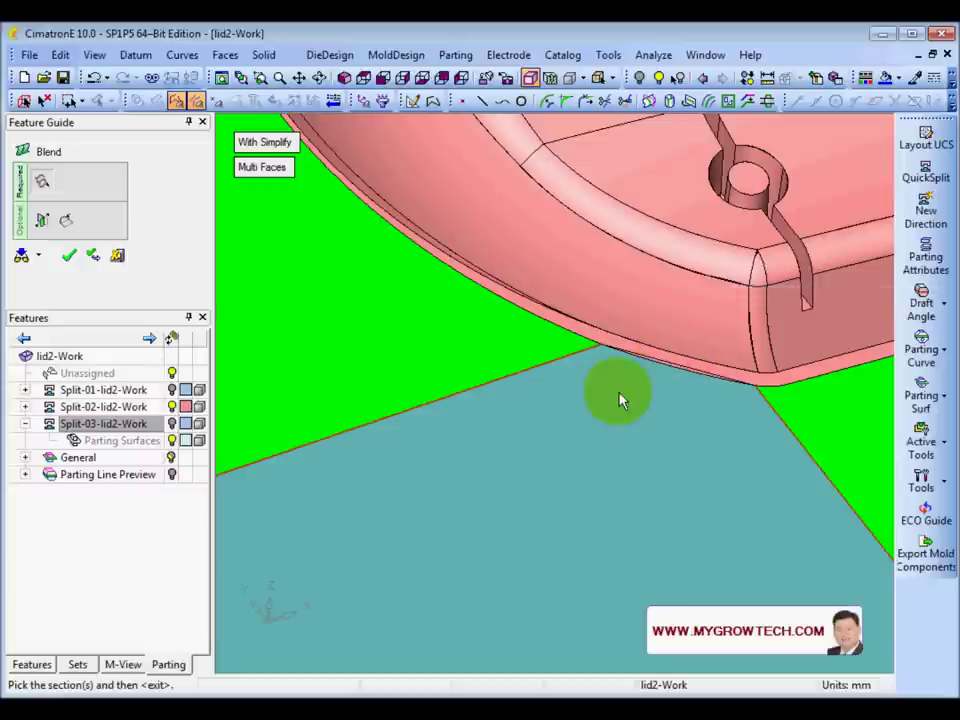
middle_click(386, 310)
left_click(380, 275)
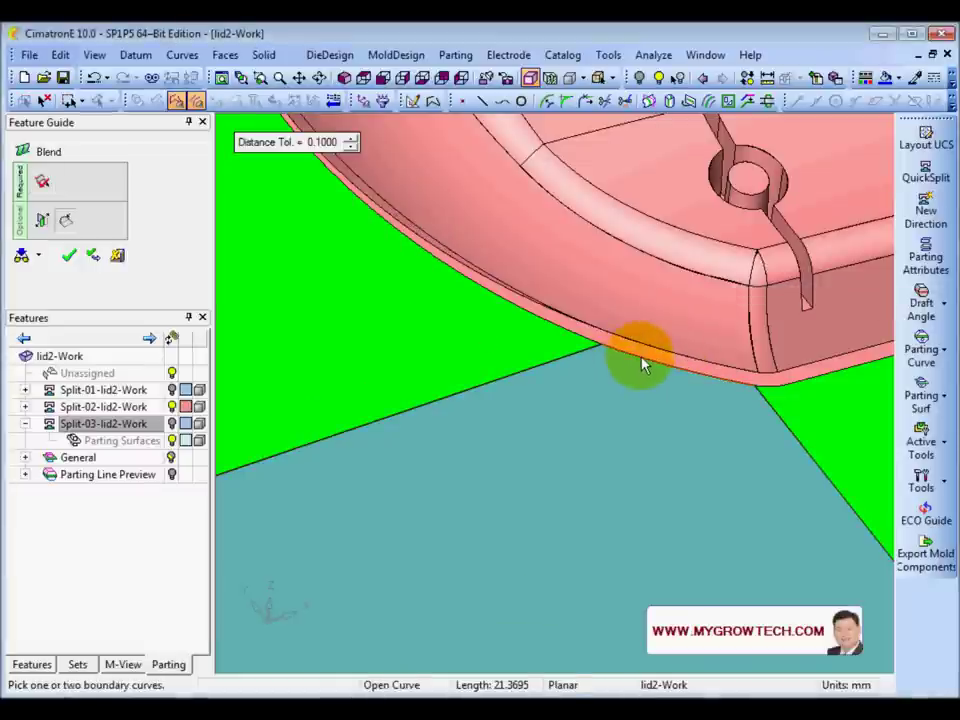
right_click_drag(641, 358, 598, 514, "ctrl")
right_click_drag(611, 370, 414, 497, "ctrl")
Open the slope condition choices for the blend's edge on the front parting surface
right_click(427, 316)
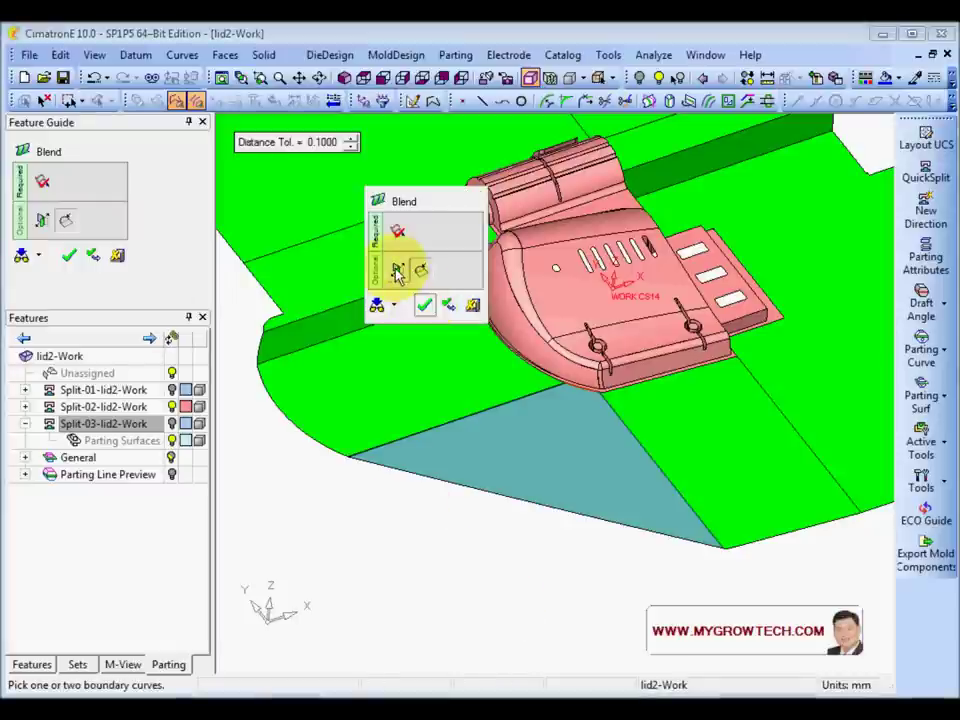
left_click(396, 273)
left_click(489, 366)
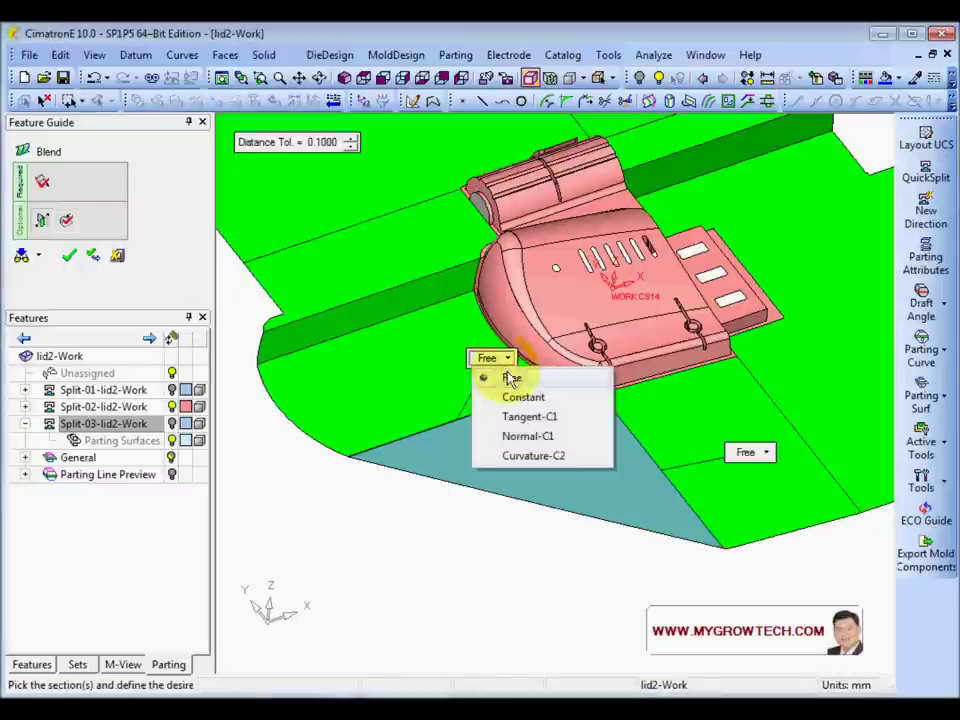
Set both boundary sections of the corner blend surface to Tangent-C1 and create the blend
left_click(538, 416)
left_click(765, 455)
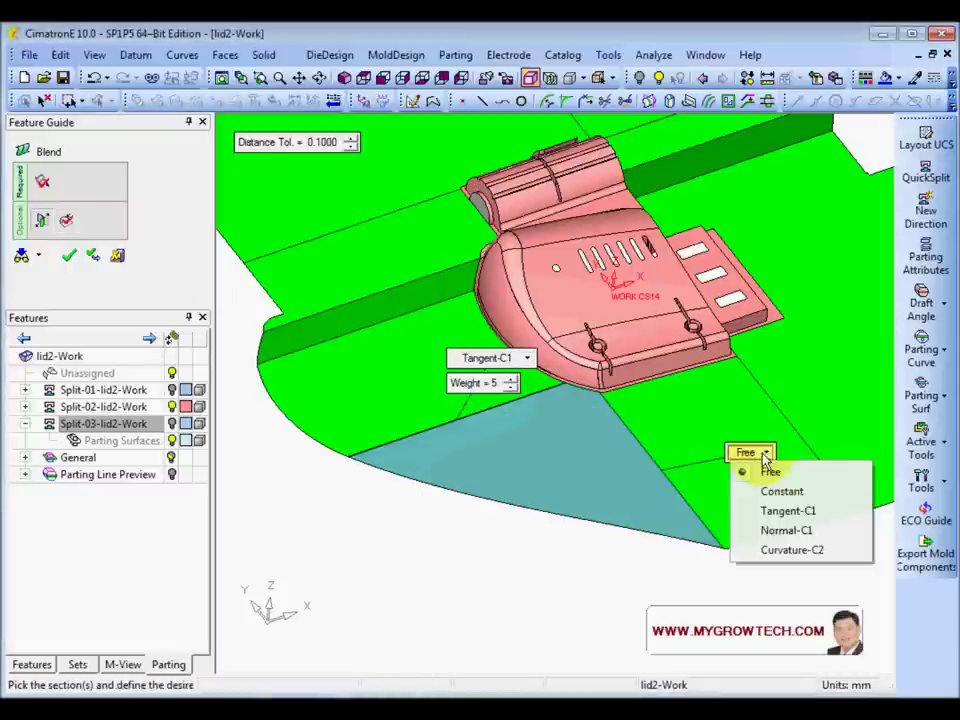
left_click(790, 512)
right_click(568, 478)
left_click(561, 459)
Examine the full set of parting surfaces around the lid, including the new corner blend
scroll(570, 448, "down", 2)
mouse_move(520, 428)
left_mouse_down("ctrl")
mouse_move(516, 399)
mouse_move(525, 409)
left_mouse_up("ctrl")
right_click_drag(530, 460, 576, 291, "ctrl")
mouse_move(530, 390)
middle_mouse_down()
mouse_move(555, 360)
mouse_move(553, 381)
mouse_move(529, 347)
mouse_move(522, 386)
mouse_move(465, 392)
mouse_move(465, 371)
mouse_move(540, 360)
mouse_move(538, 370)
middle_mouse_up()
left_click_drag(536, 362, 545, 340, "ctrl")
right_click_drag(570, 215, 530, 296, "ctrl")
middle_click_drag(530, 296, 516, 306, "ctrl")
left_click_drag(516, 306, 505, 241, "ctrl")
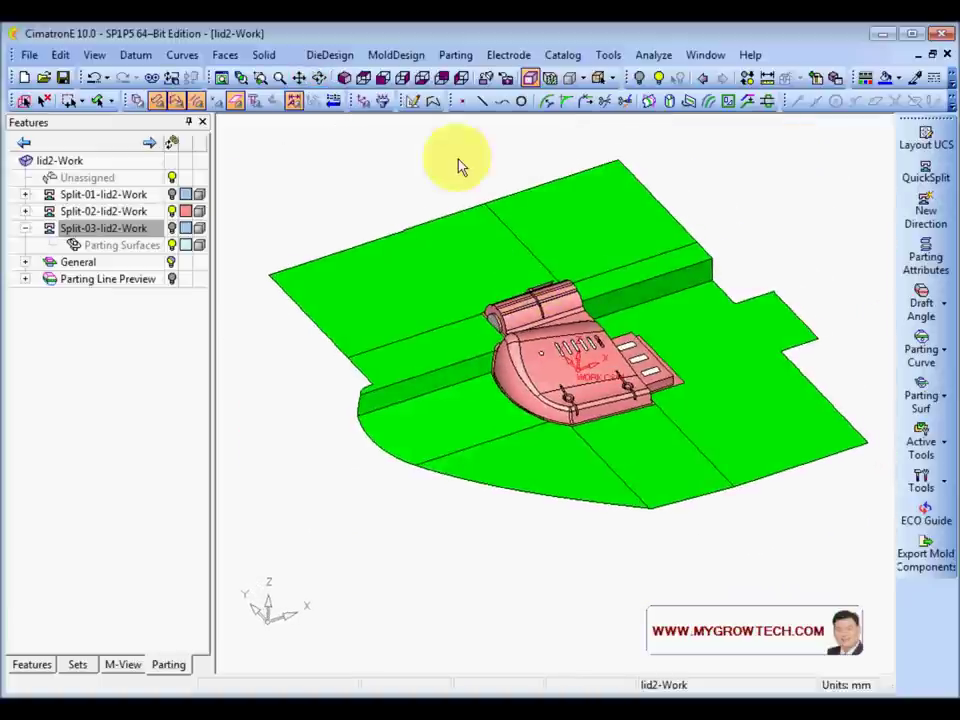
Show Split-01 and slide the split directions apart in QuickSplit to inspect both halves with their parting surfaces
left_click(172, 194)
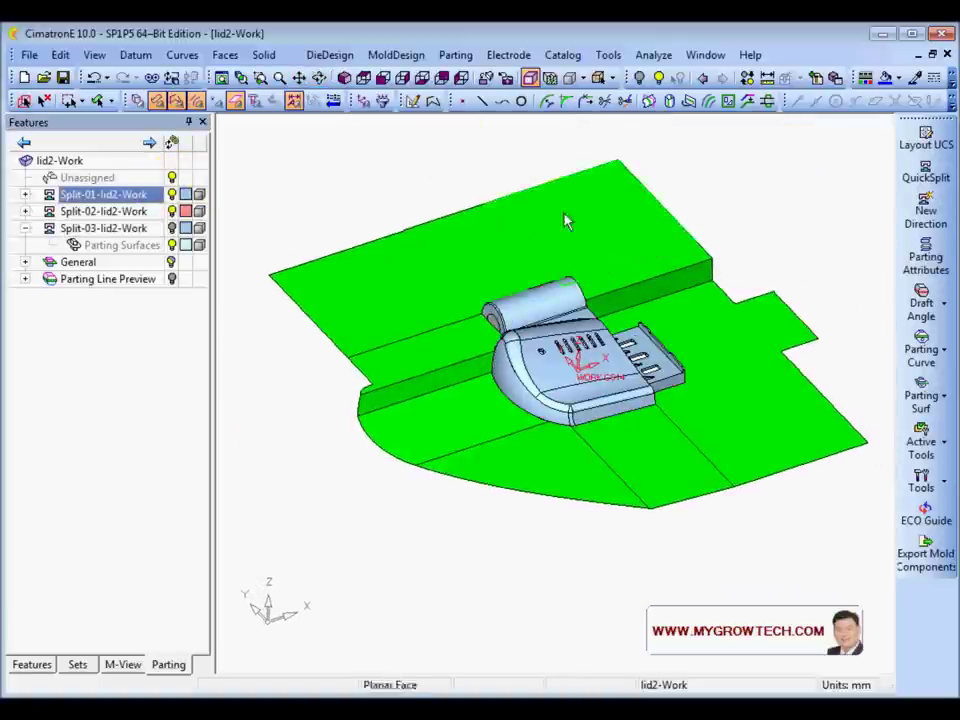
left_click(945, 200)
left_click_drag(250, 201, 281, 204)
middle_click_drag(632, 328, 557, 347)
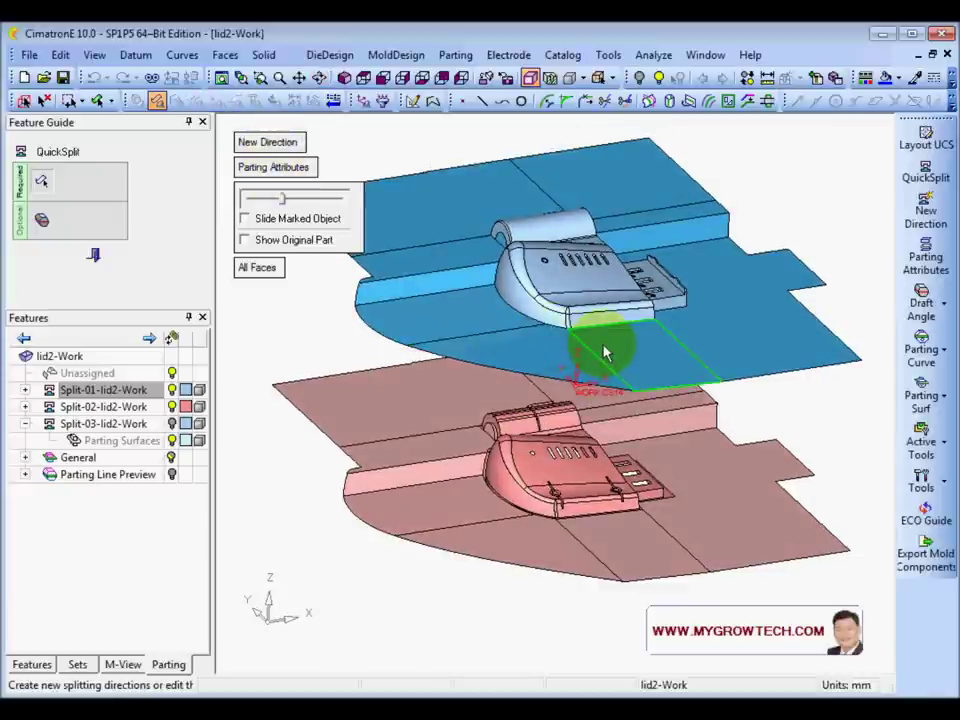
middle_click_drag(618, 403, 527, 360)
left_click(93, 258)
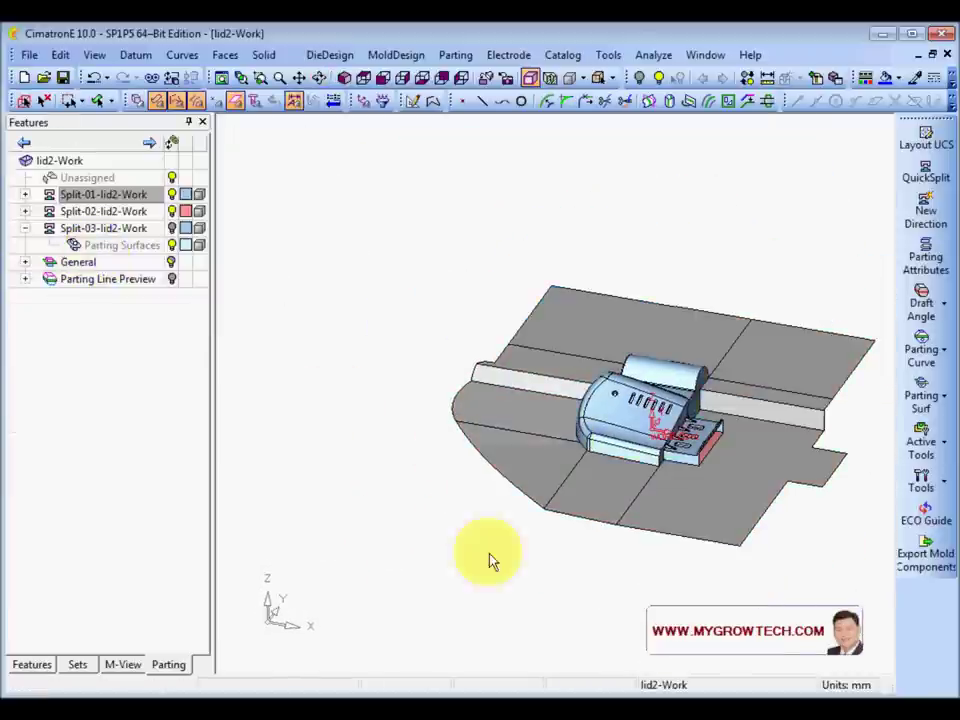
Hide Split-01, Split-02 and the parting surfaces under Split-01, and show only the Split-03 faces
right_click_drag(489, 559, 609, 377, "ctrl")
middle_click_drag(696, 377, 435, 315, "ctrl")
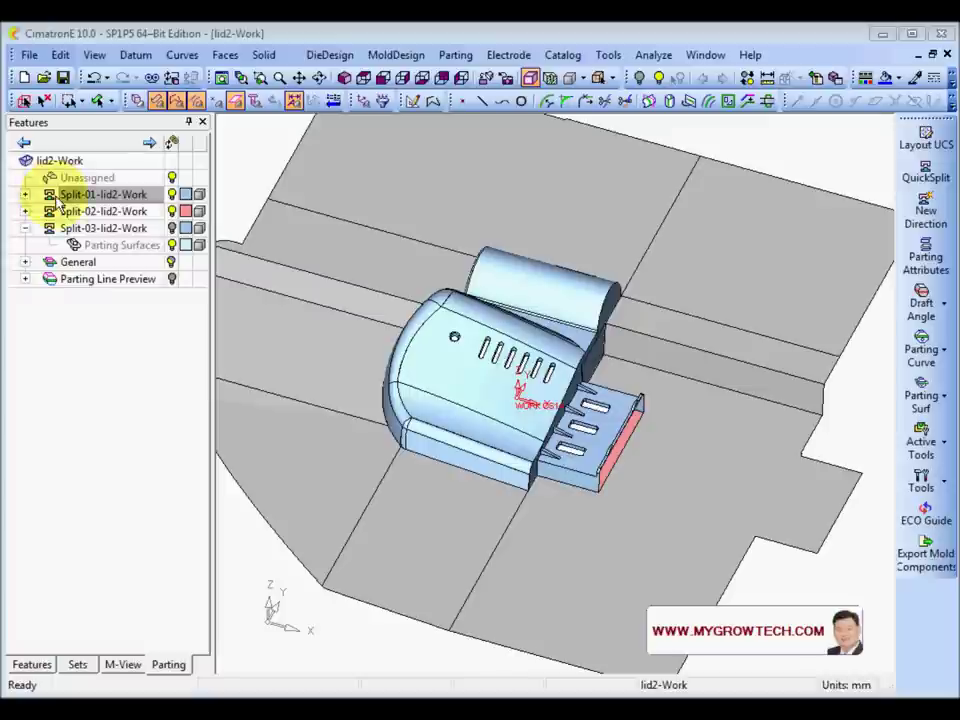
right_click_drag(536, 276, 541, 289, "ctrl")
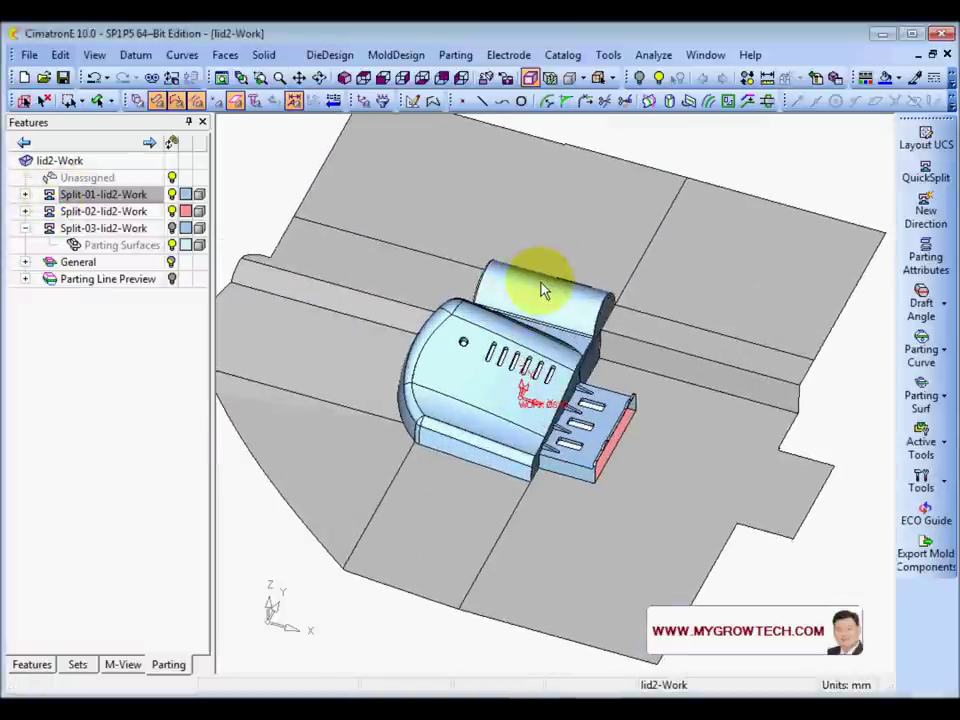
left_click(172, 211)
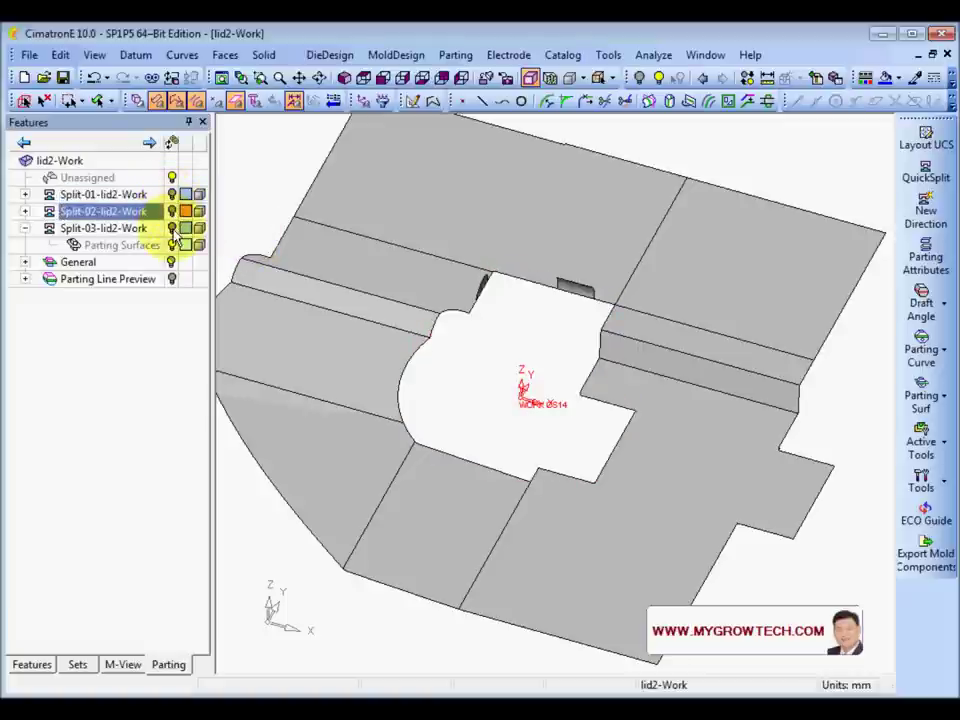
left_click(25, 195)
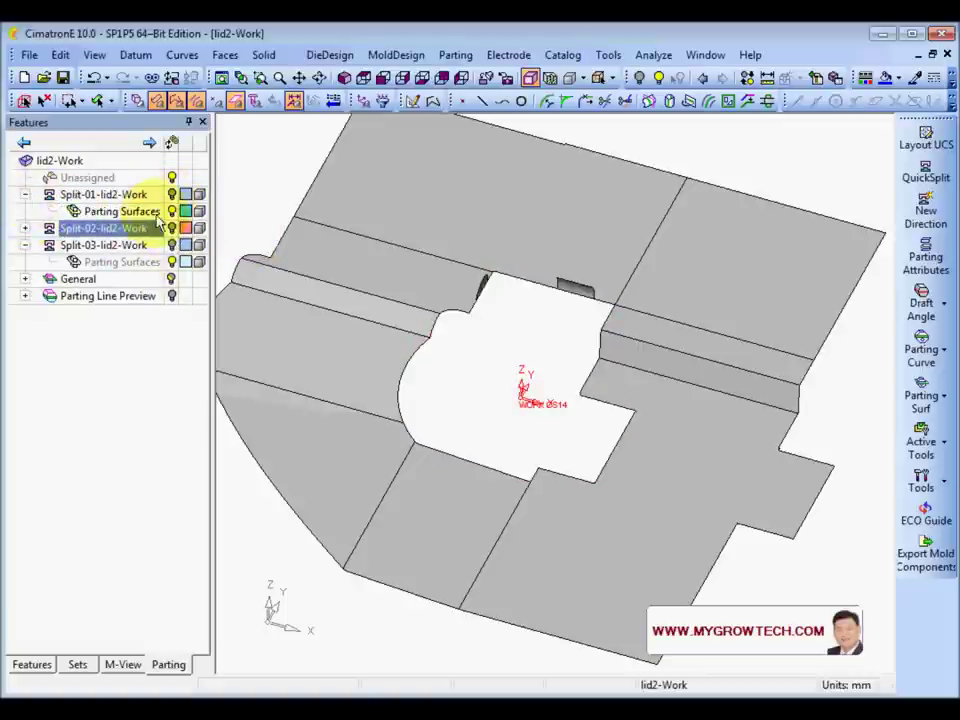
left_click(172, 211)
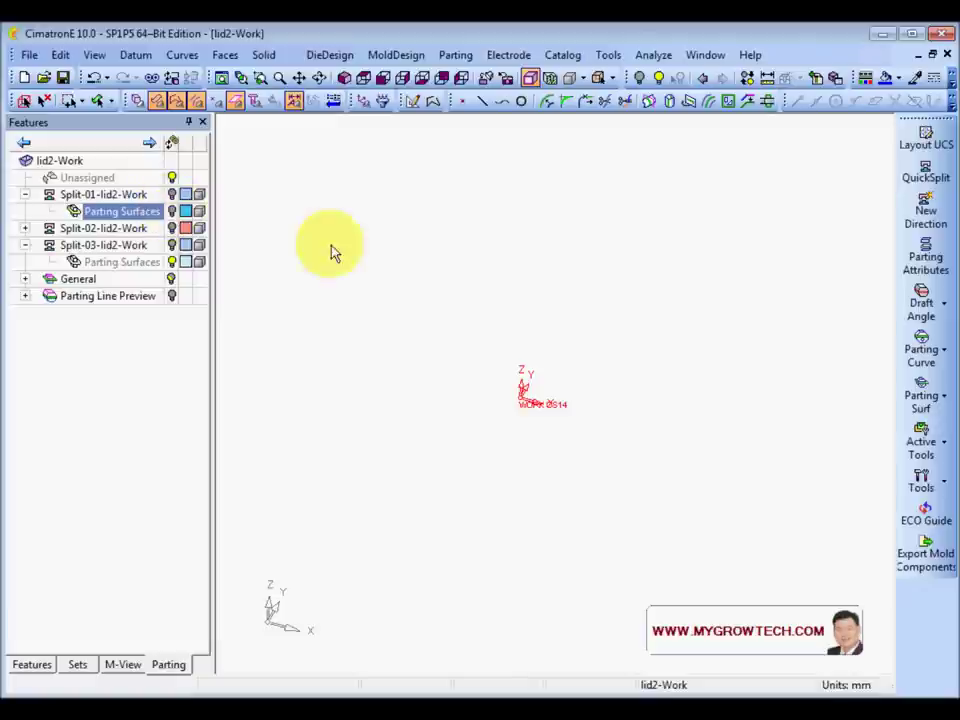
left_click(172, 246)
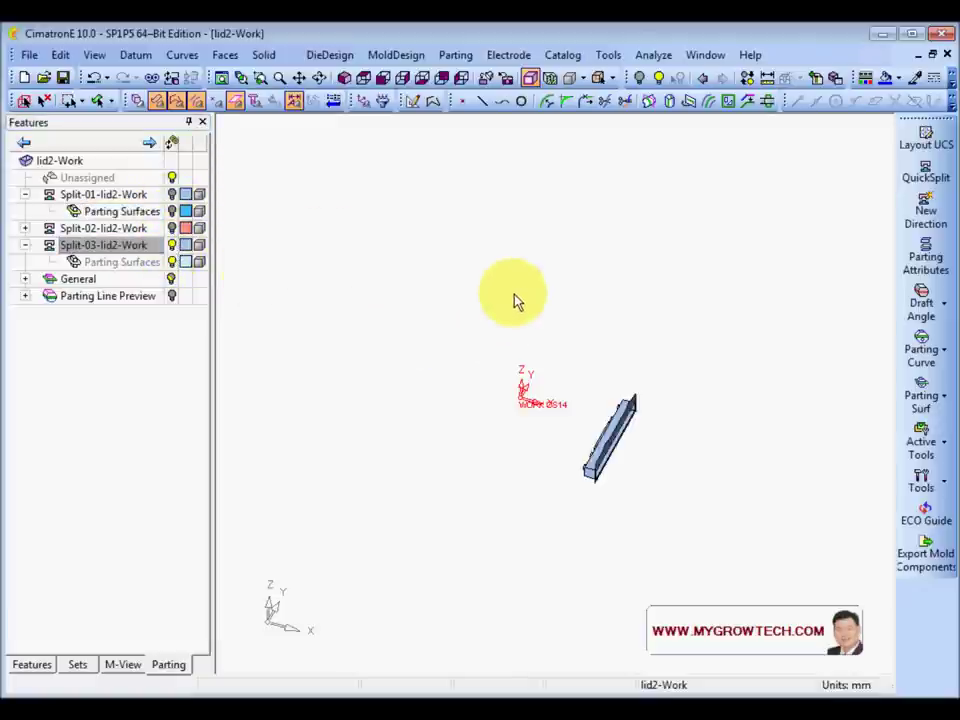
Orient the model to the right view and start a sketch on the large planar face of Split-03
left_click(383, 79)
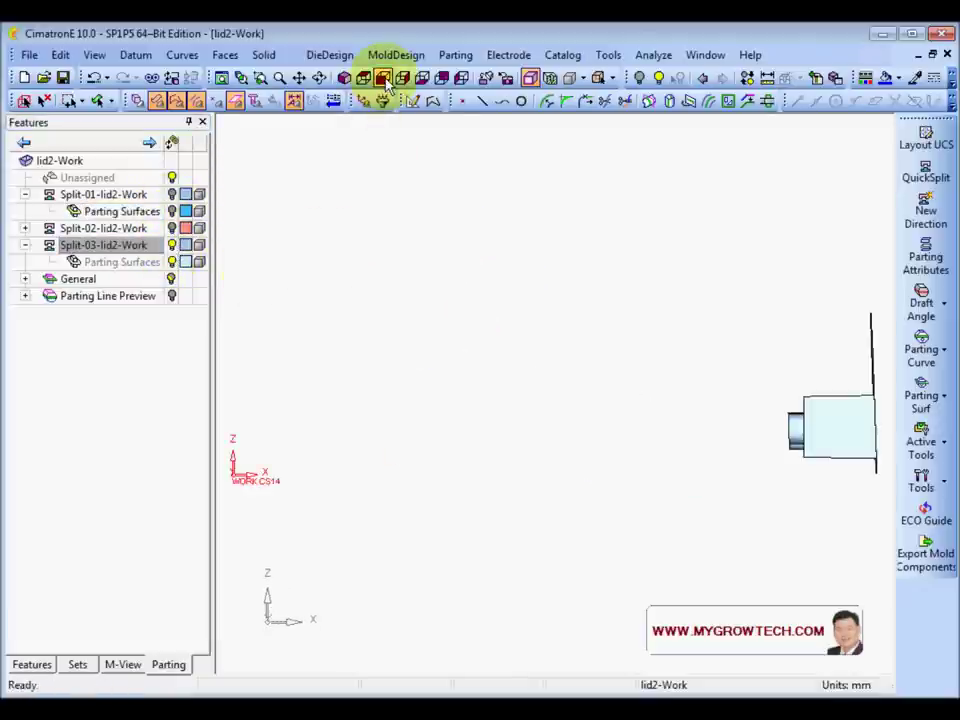
left_click_drag(671, 326, 605, 337, "ctrl")
left_click(401, 80)
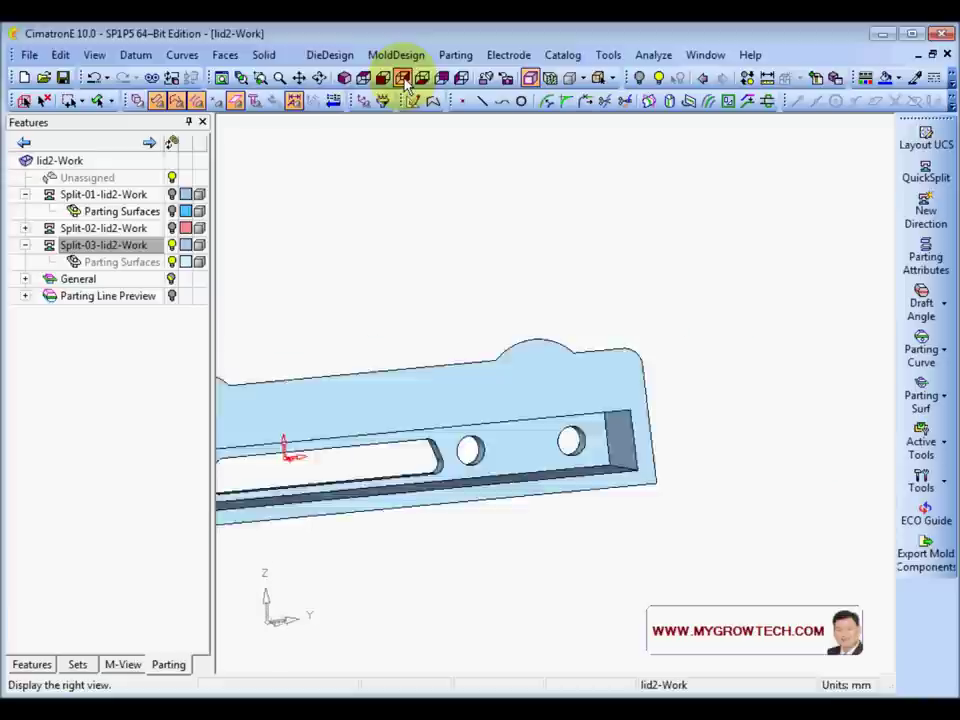
right_click(439, 212)
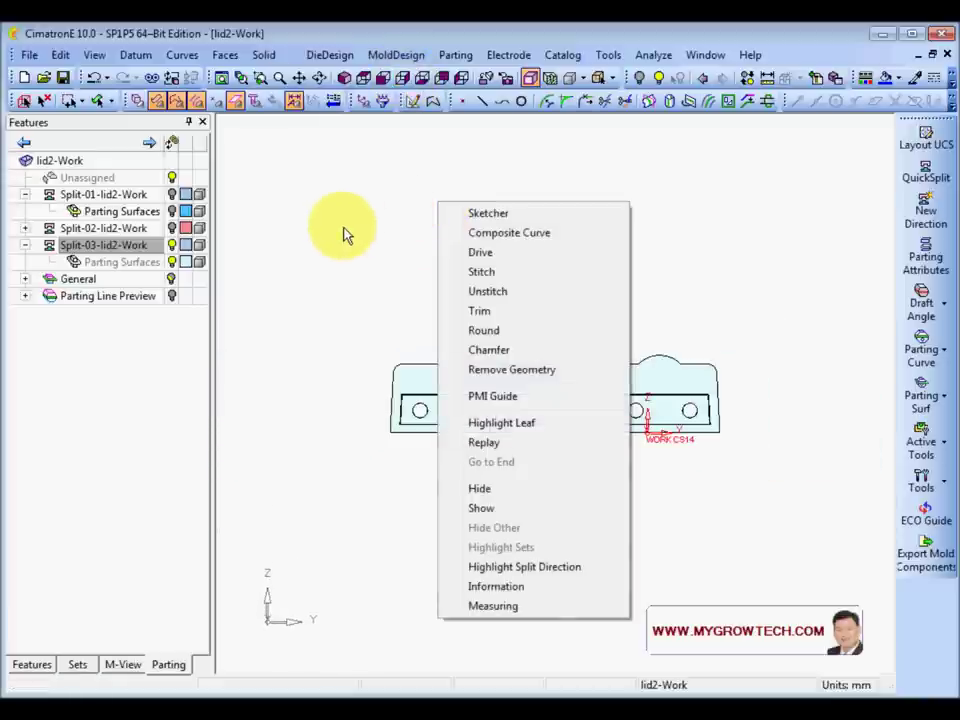
left_click(478, 212)
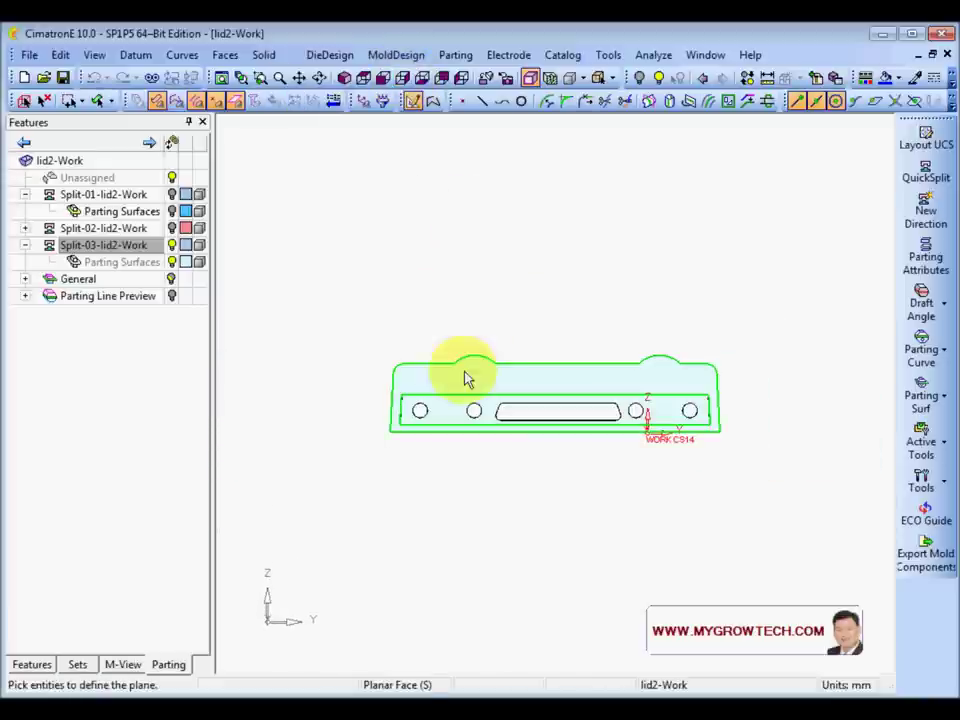
left_click(498, 385)
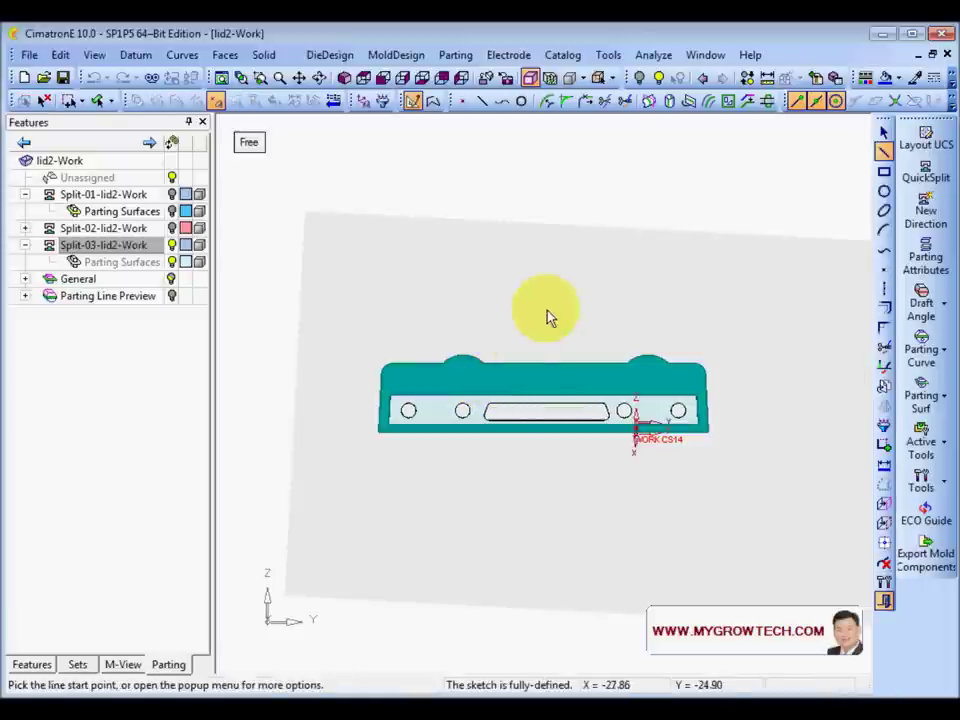
Add the bottom edge and the straight middle top edge of the Split-03 face as sketch references
left_click(884, 522)
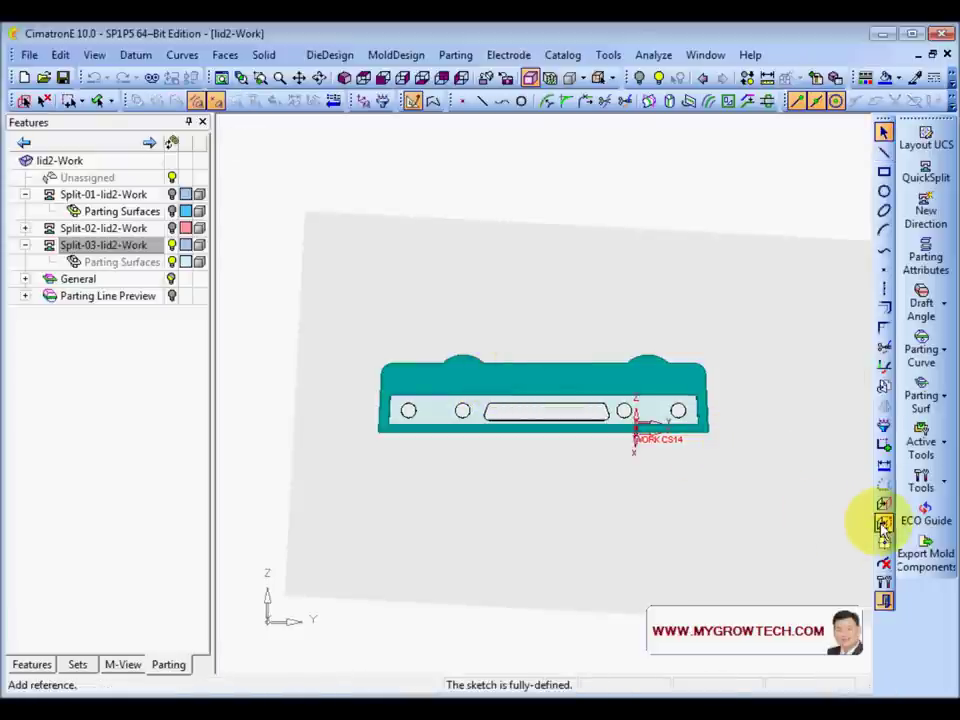
left_click(539, 434)
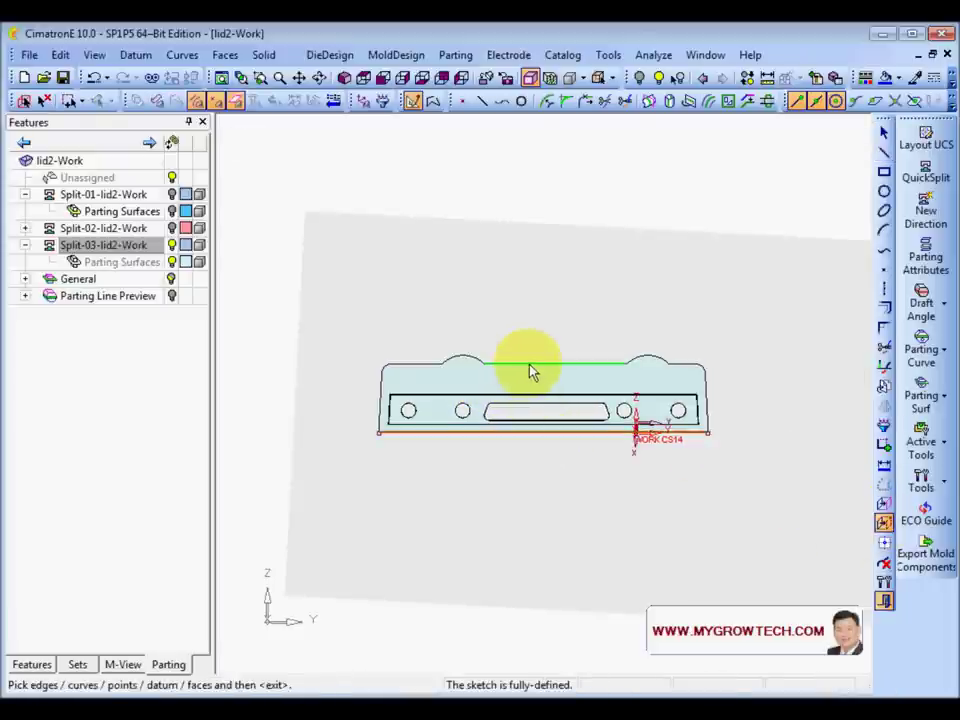
left_click(532, 368)
middle_click(607, 313)
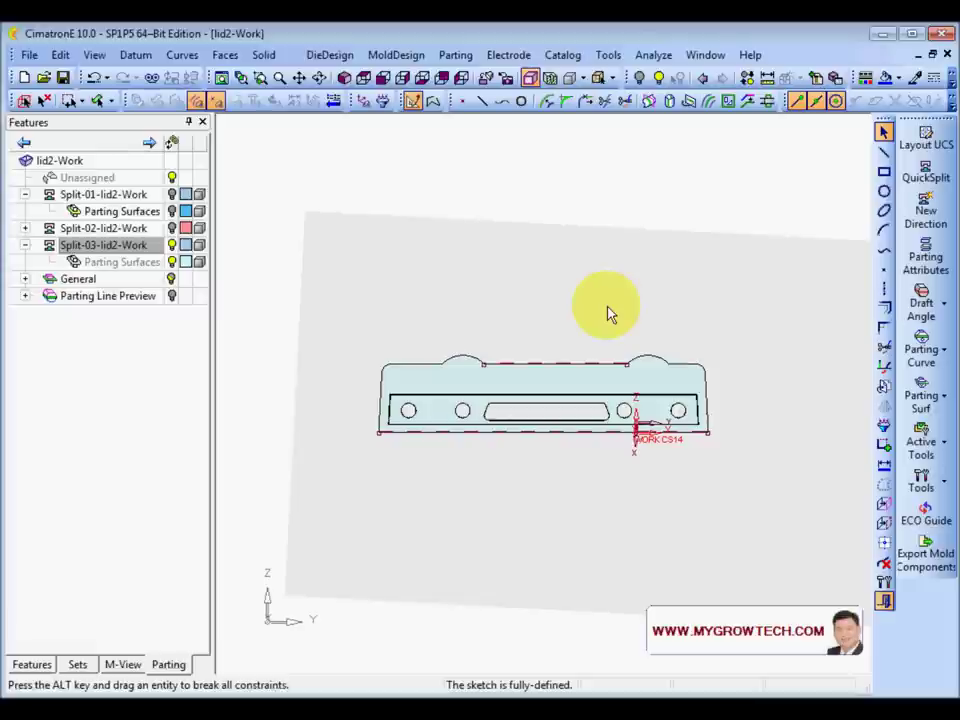
Turn on skipping of all automatic sketch constraints
left_click(884, 445)
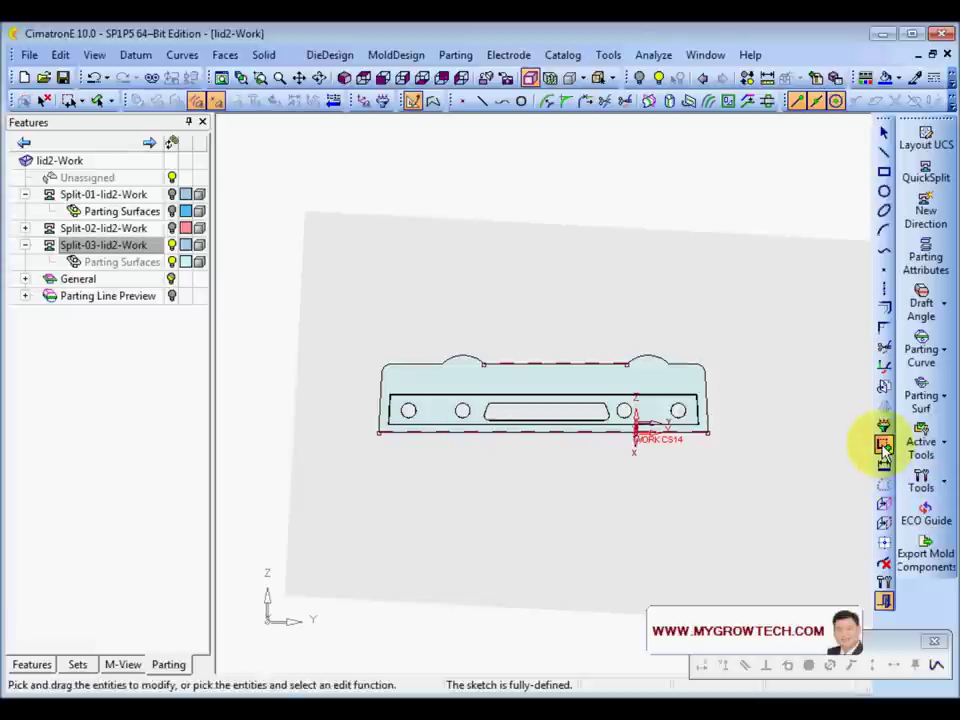
left_click_drag(830, 452, 782, 197)
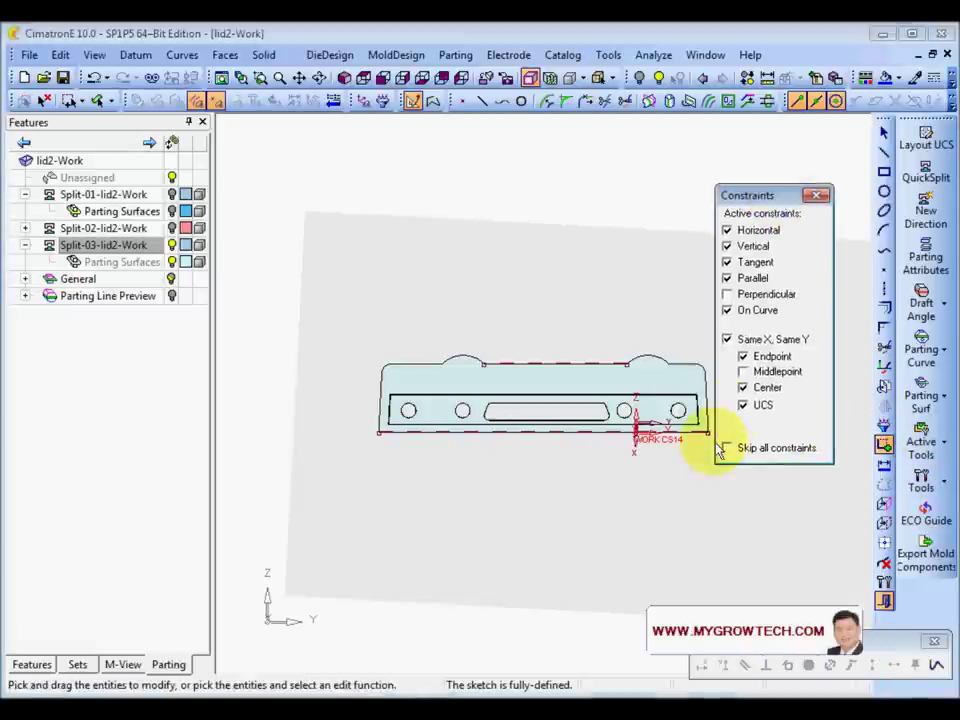
left_click(727, 449)
left_click(818, 195)
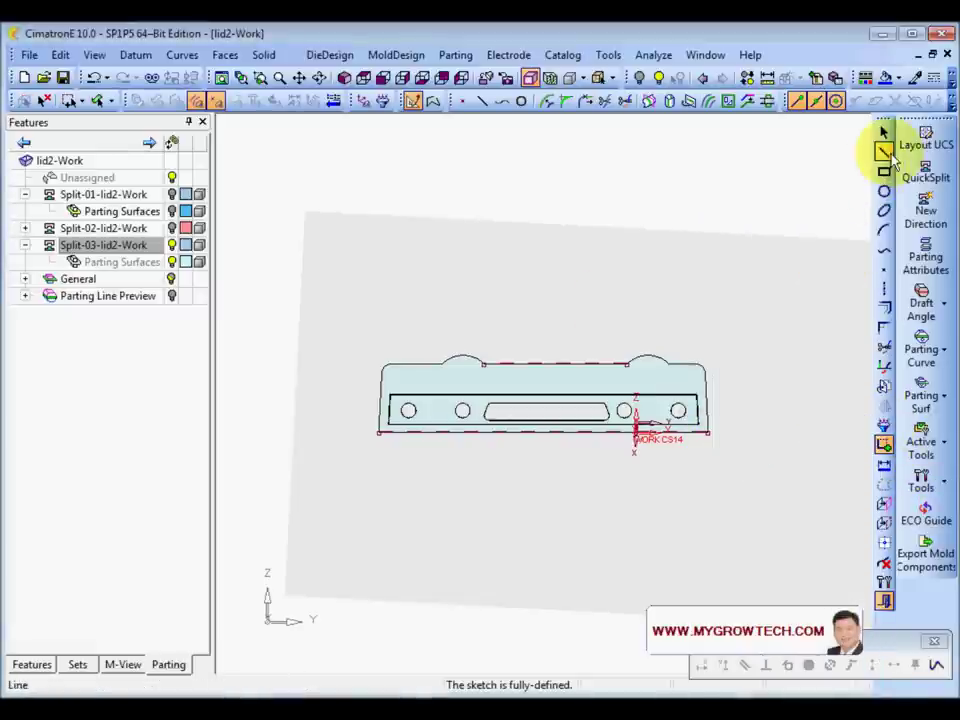
Sketch a closed four-line outline loosely around the Split-03 face, with a bottom line about 120 mm long
left_click(884, 150)
left_click(309, 297)
left_click(805, 332)
left_click(765, 532)
left_click(304, 525)
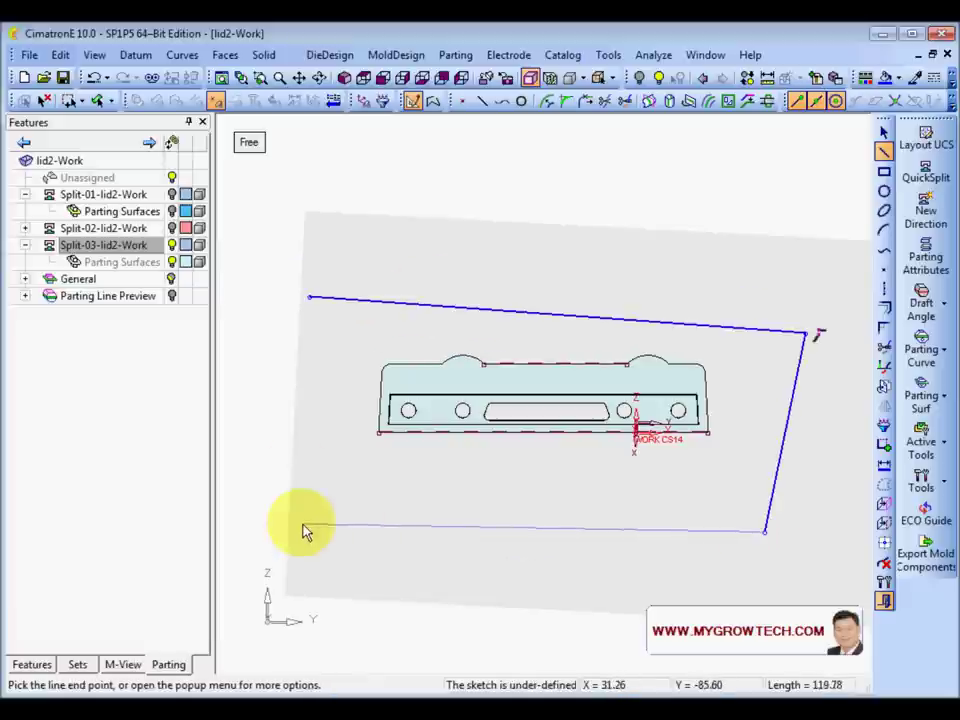
left_click(309, 297)
Constrain the outline's top and bottom lines parallel to the lower reference edge and both side lines perpendicular to the bottom line
left_click(884, 444)
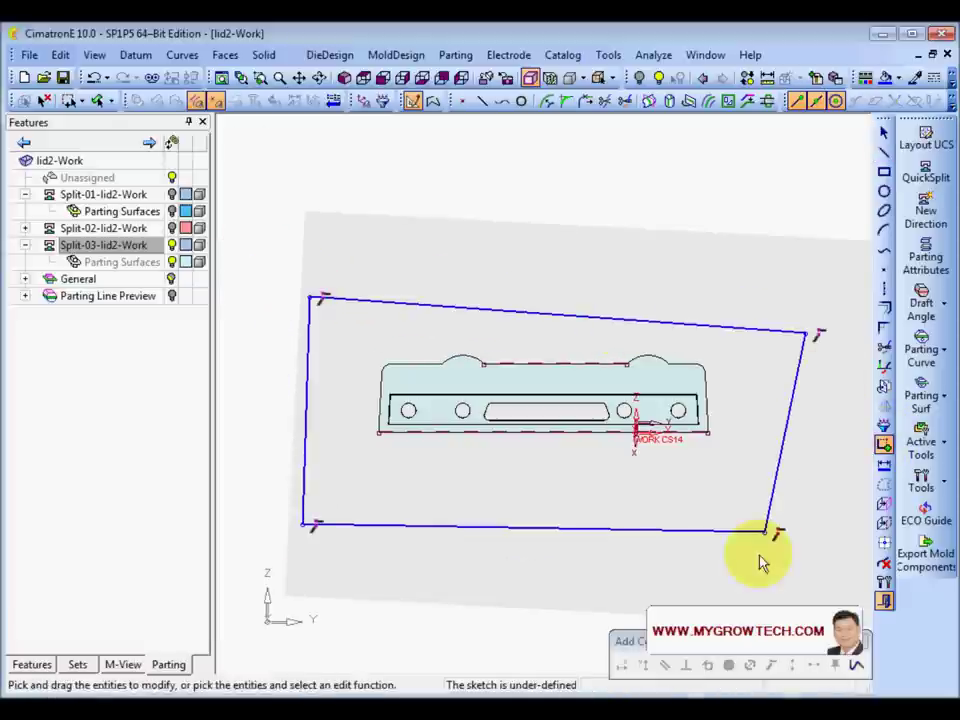
mouse_move(655, 656)
left_mouse_down()
mouse_move(564, 606)
mouse_move(365, 555)
mouse_move(385, 548)
left_mouse_up()
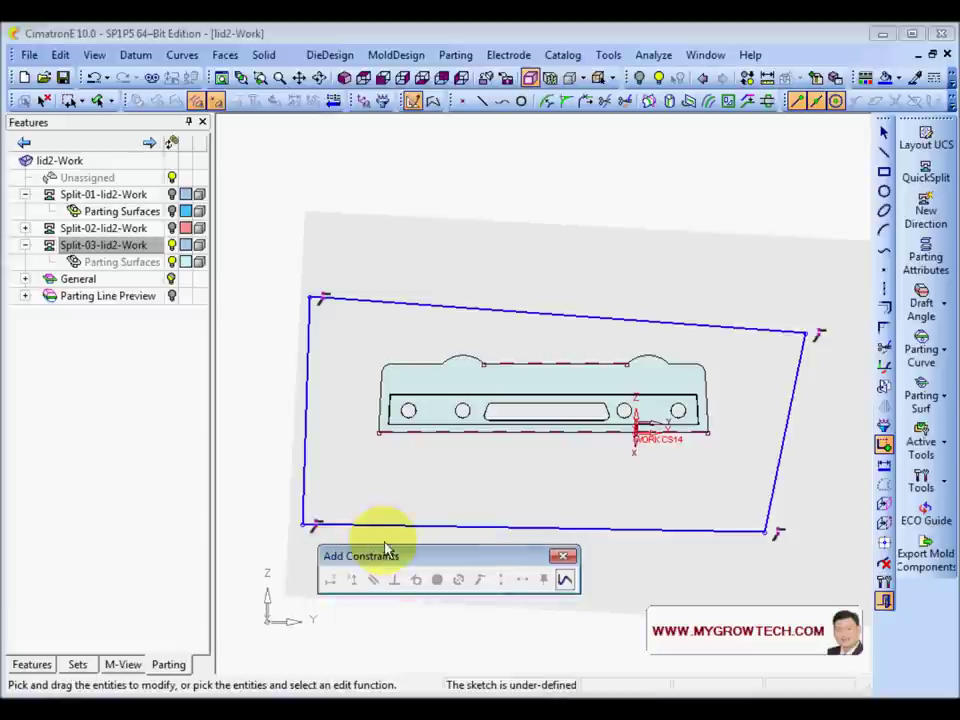
left_click(400, 527)
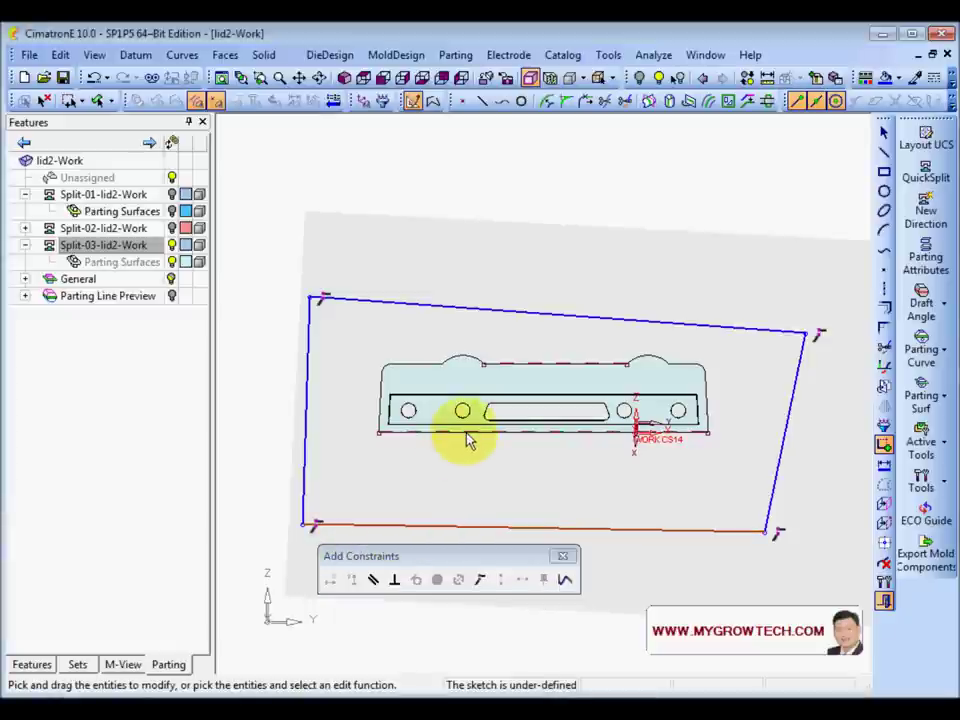
left_click(373, 580)
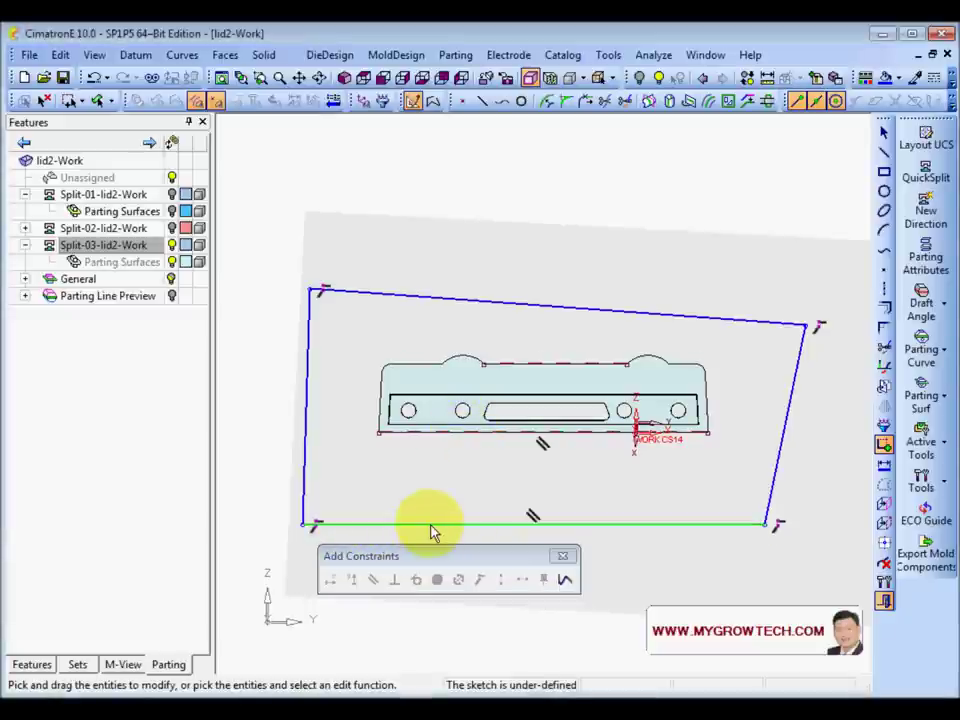
left_click(371, 579)
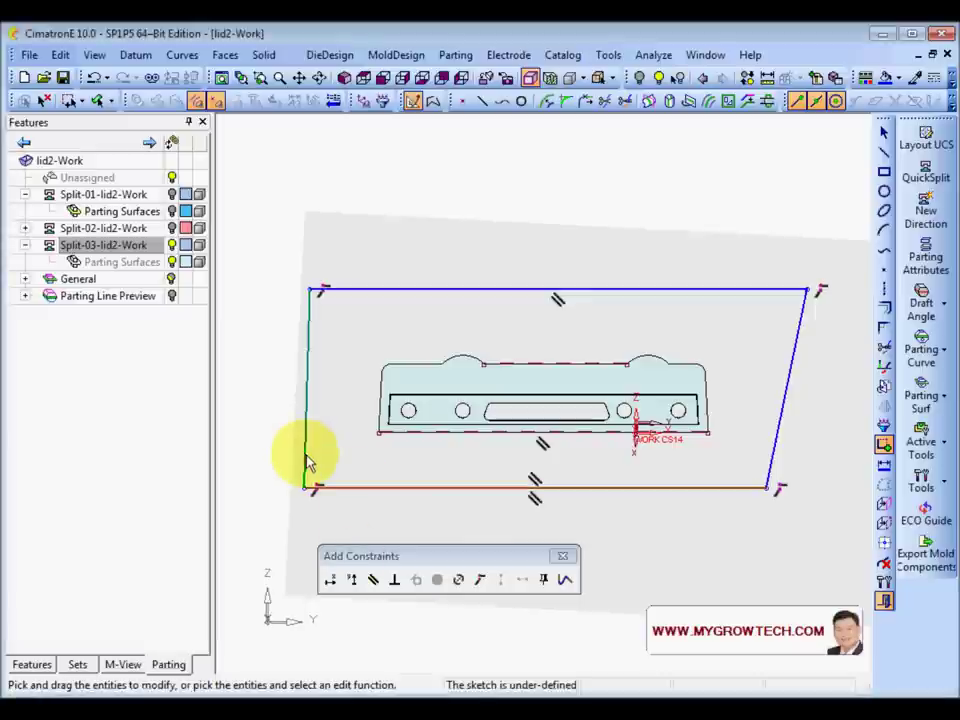
left_click(393, 579)
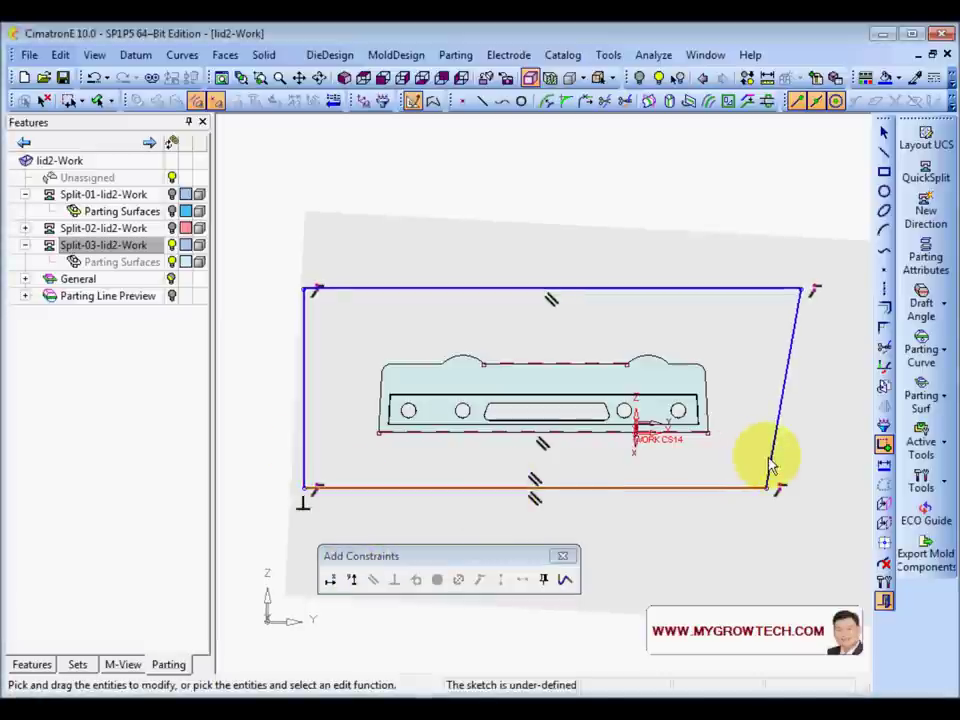
left_click(394, 580)
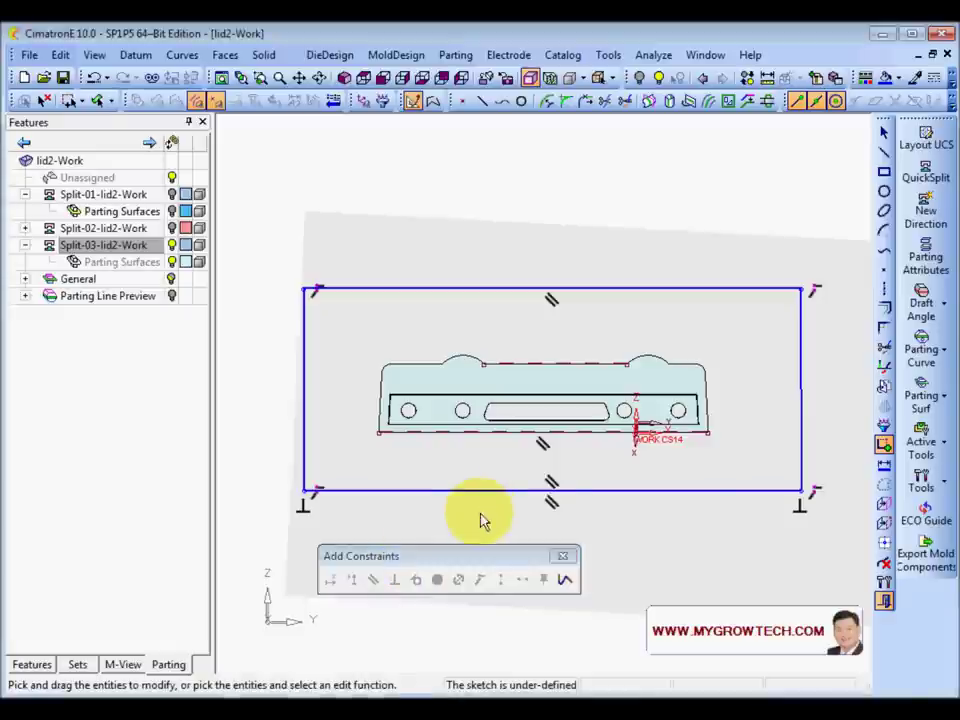
Dimension the rectangle's right side and bottom line each 10 mm from the lower-right corner of the Split-03 face
left_click(888, 466)
left_click(803, 424)
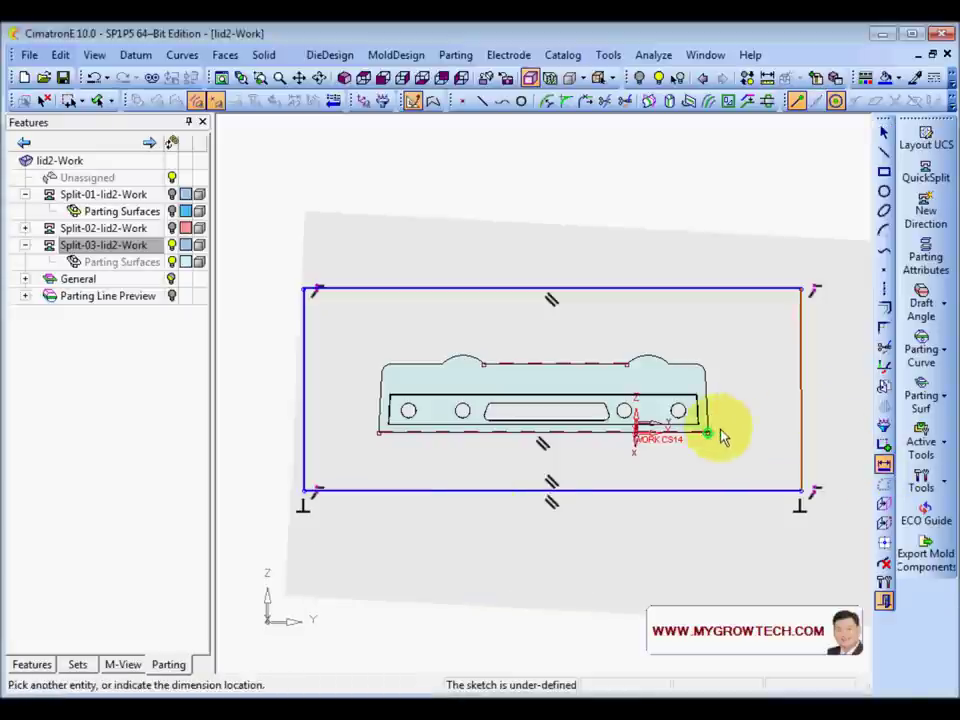
left_click(708, 433)
key("Return")
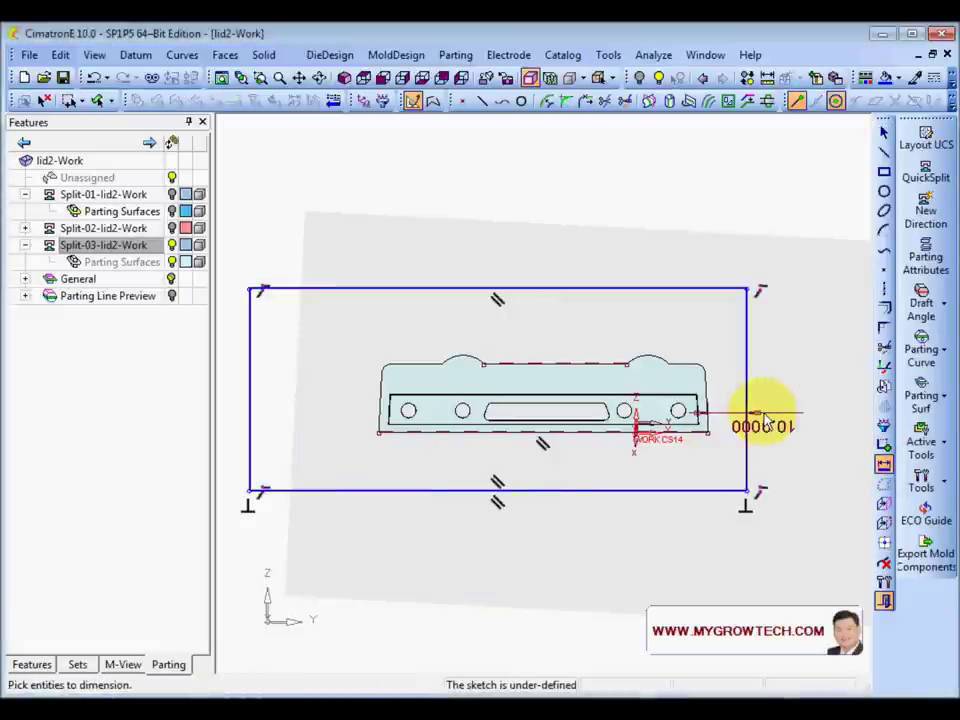
left_click(606, 491)
left_click(707, 434)
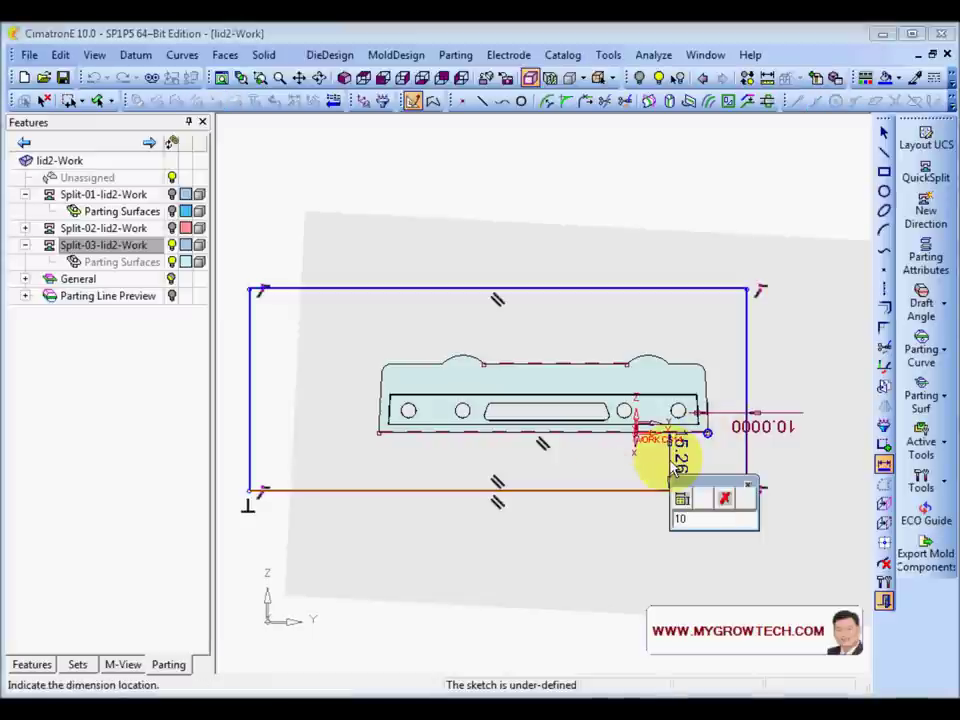
key("Return")
Dimension the rectangle's left side 10 mm from the lower-left corner of the Split-03 face
left_click(379, 434)
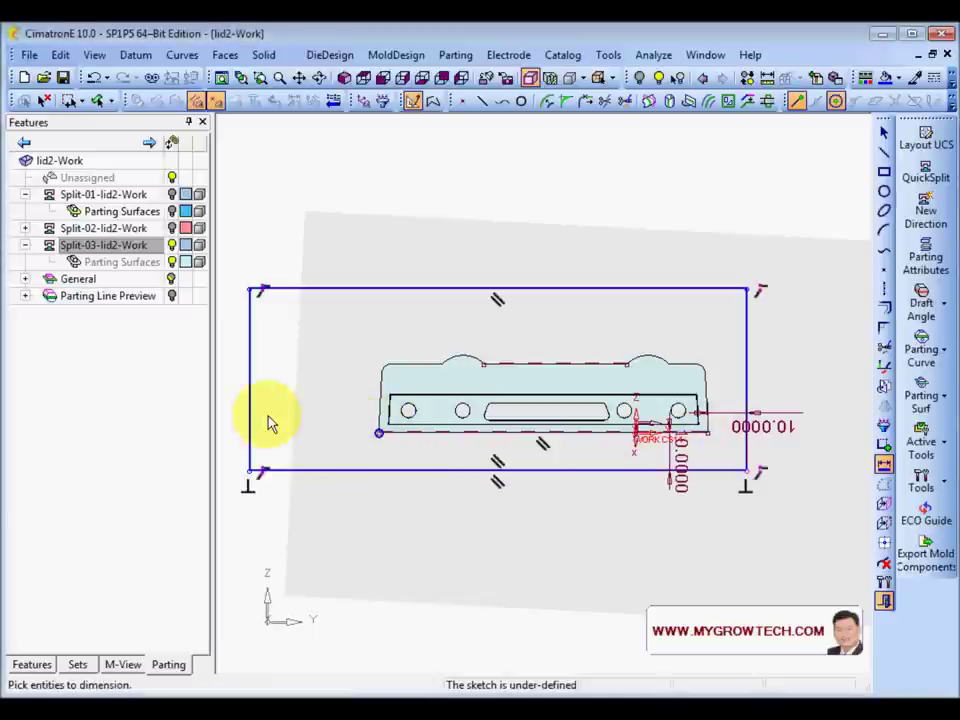
left_click(255, 428)
left_click(295, 410)
type("10")
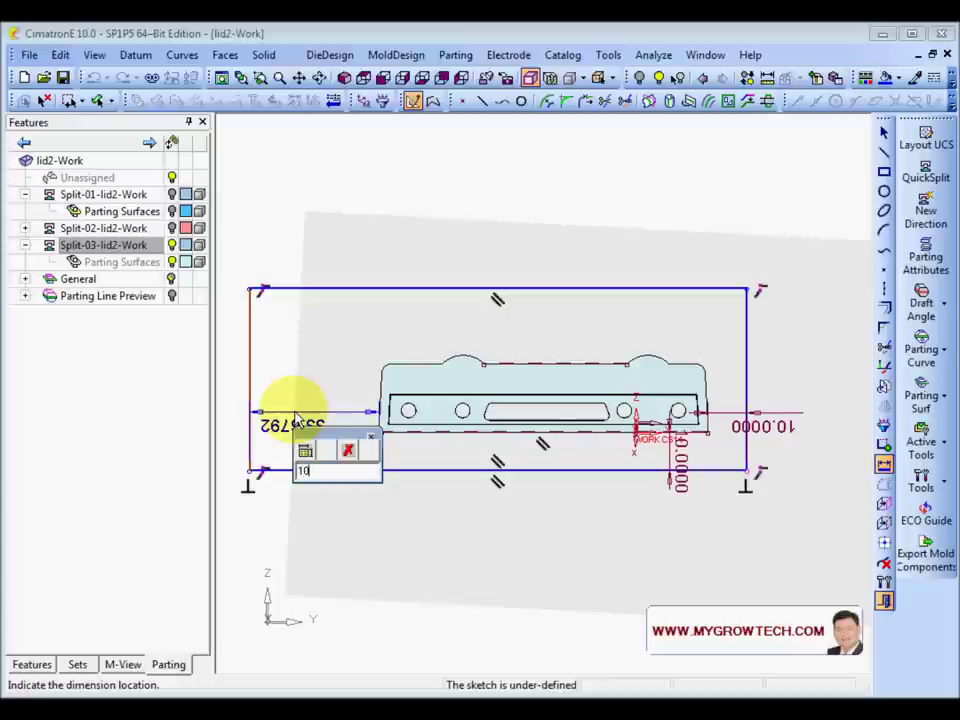
key("Return")
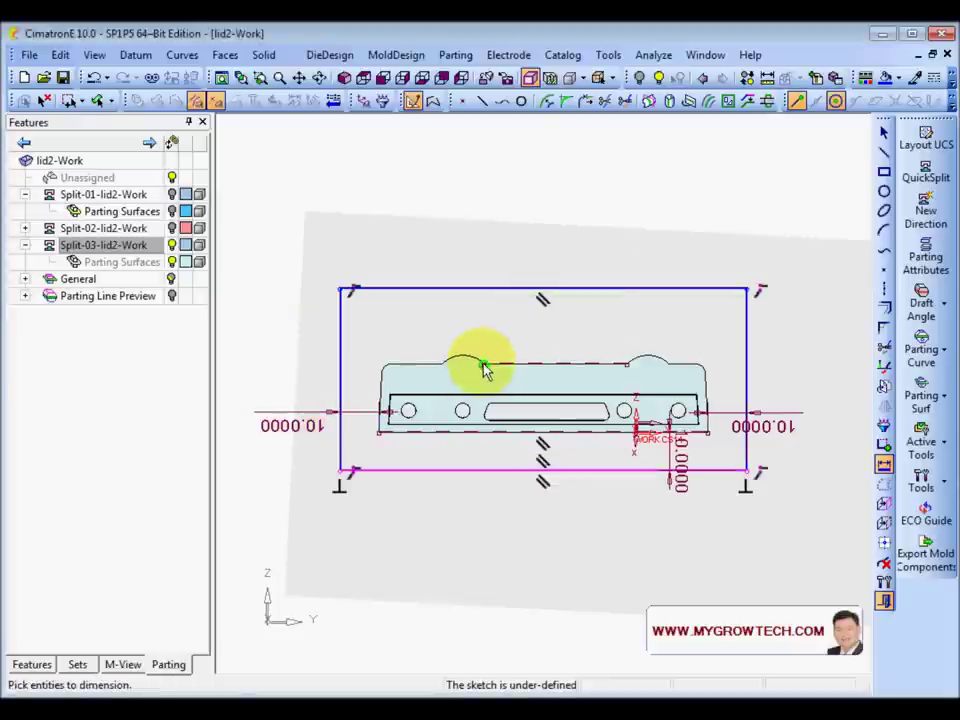
Dimension the rectangle's top line 10 mm from the face's straight upper edge and finish the sketch
left_click(483, 366)
left_click(504, 336)
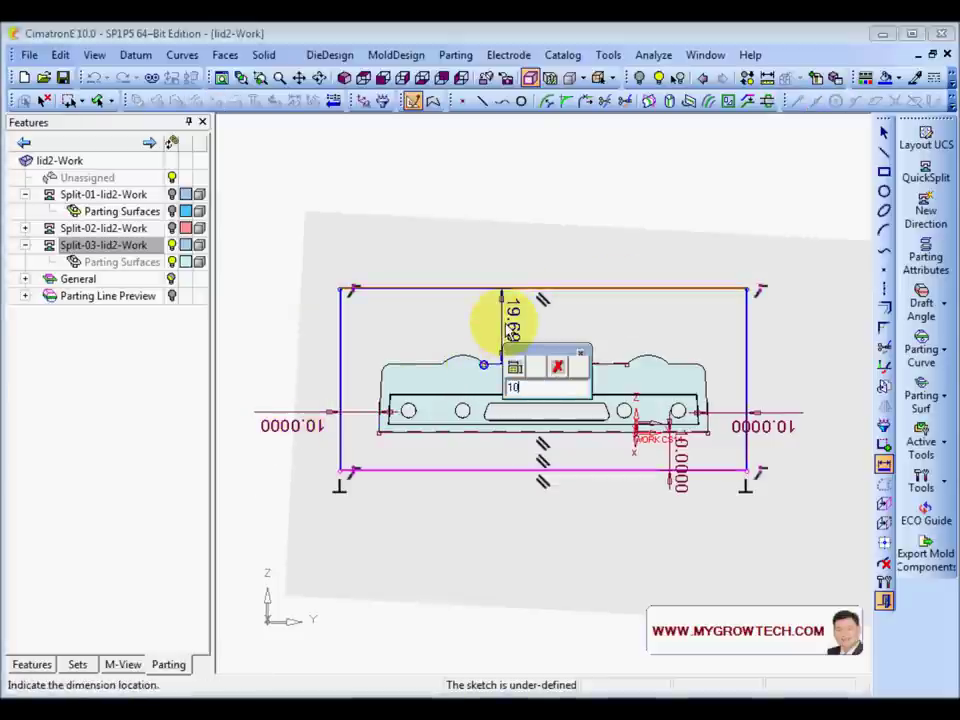
type("10")
key("Return")
right_click(547, 253)
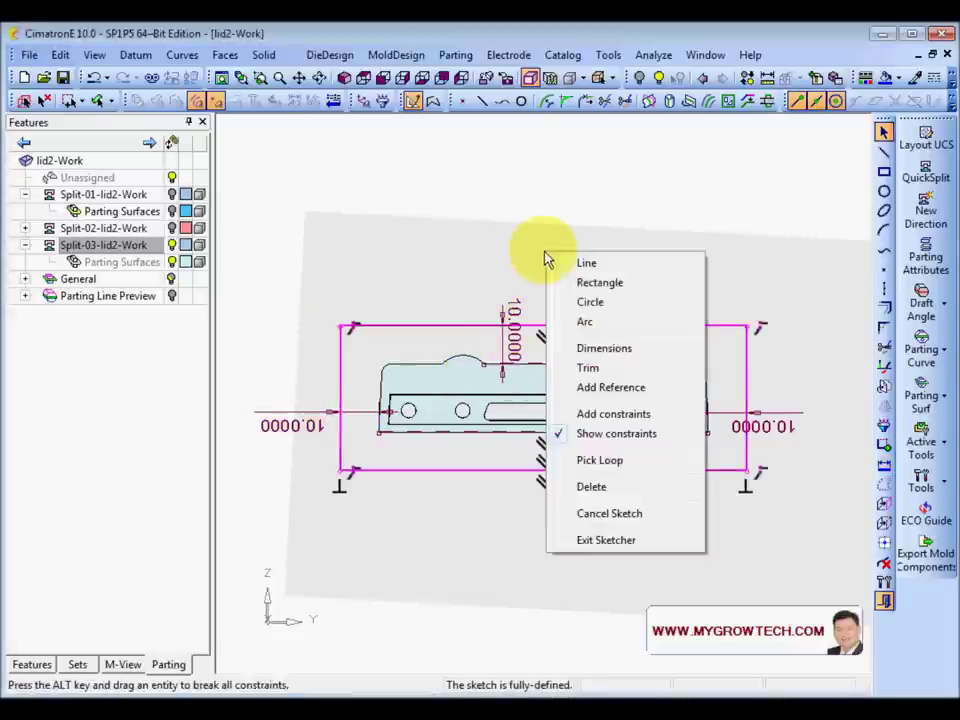
left_click(606, 540)
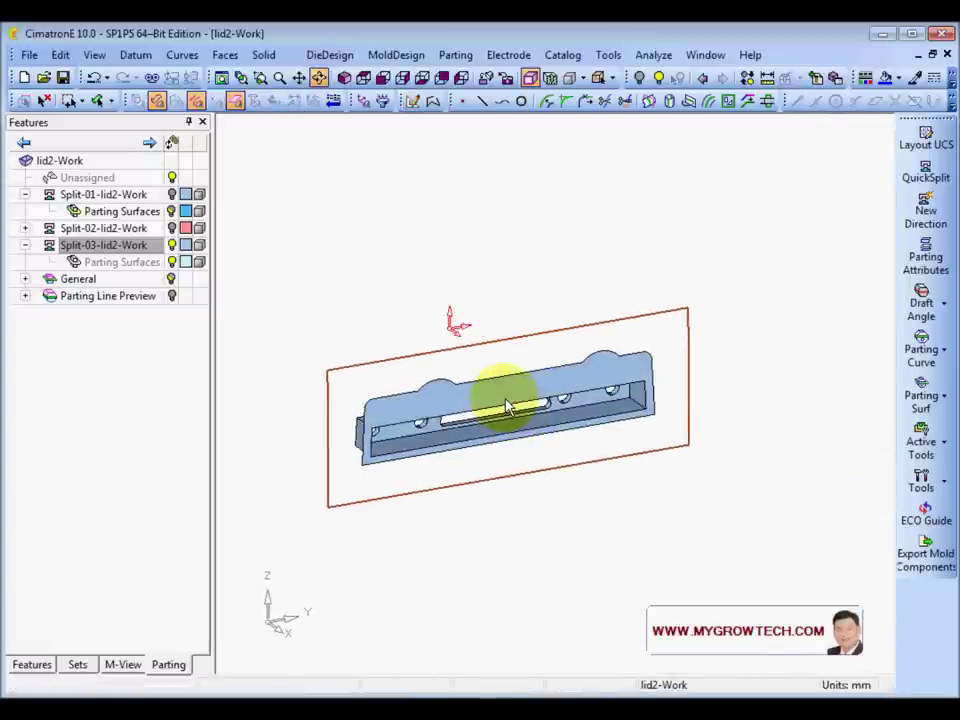
left_click(47, 100)
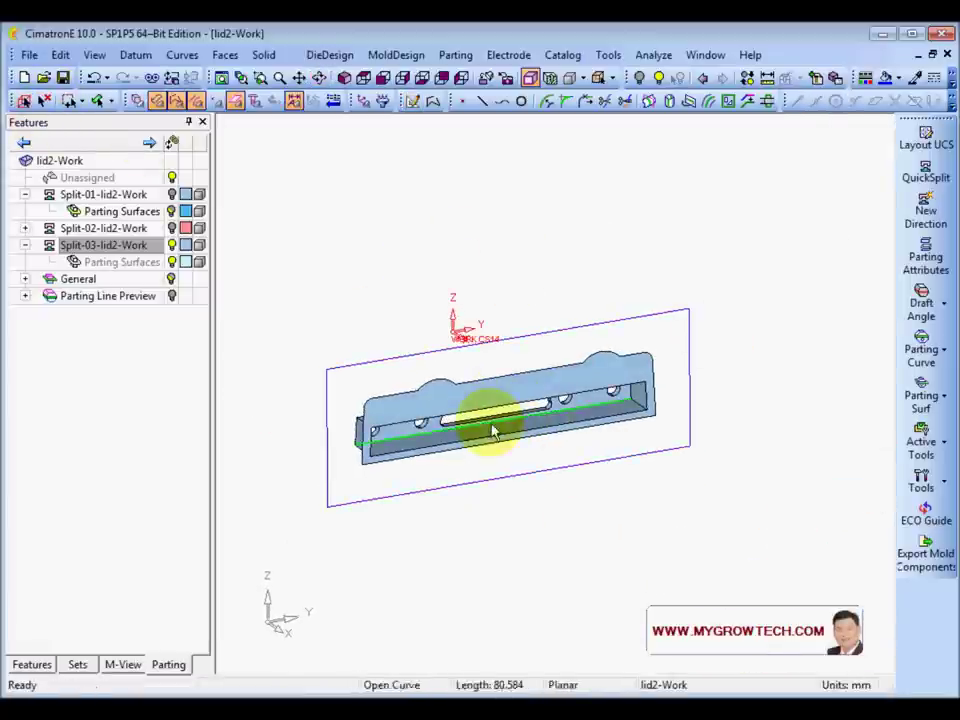
Start a bounded planar face from the Split-03 front face and delete the inner window loop from its boundaries
right_click_drag(536, 507, 490, 494, "ctrl")
middle_click_drag(490, 494, 512, 486, "ctrl")
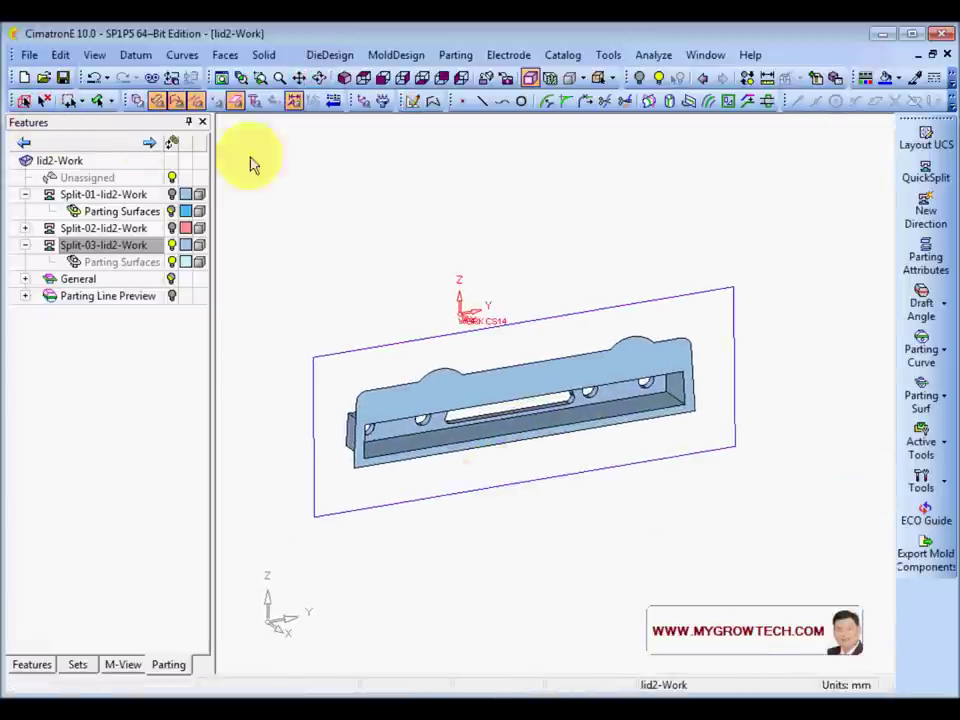
left_click(225, 54)
mouse_move(318, 514)
left_click(421, 534)
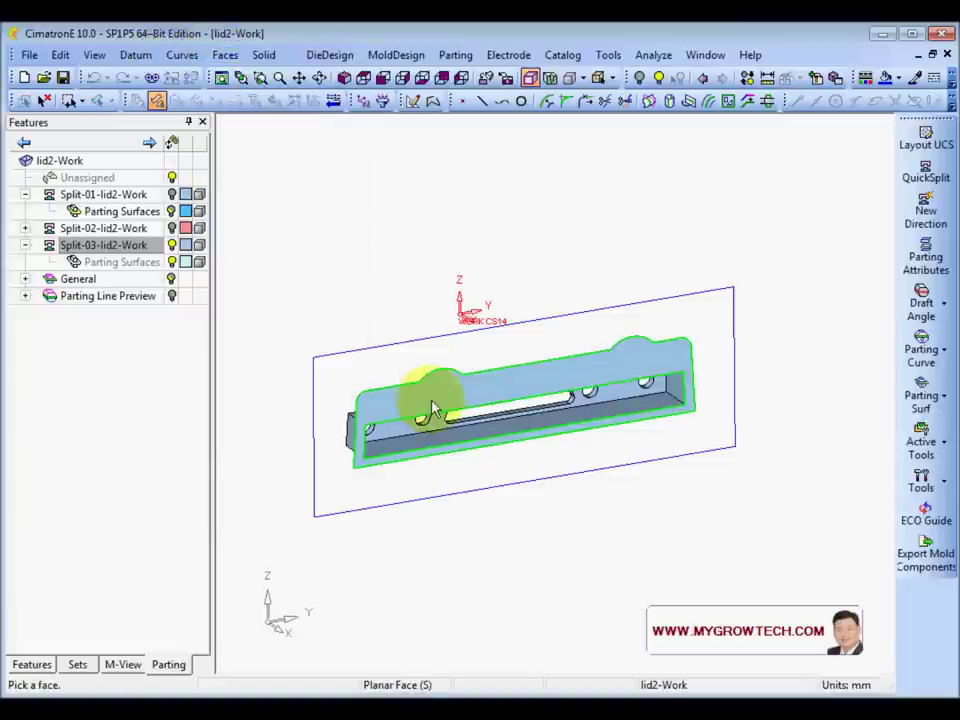
left_click(440, 398)
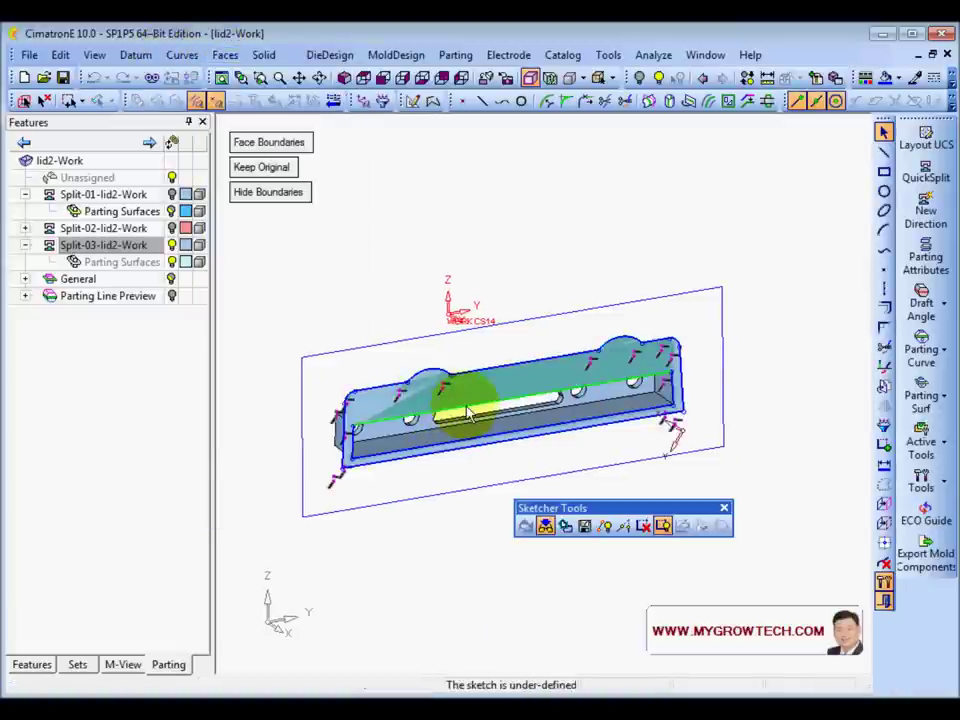
right_click(470, 412)
left_click(521, 311)
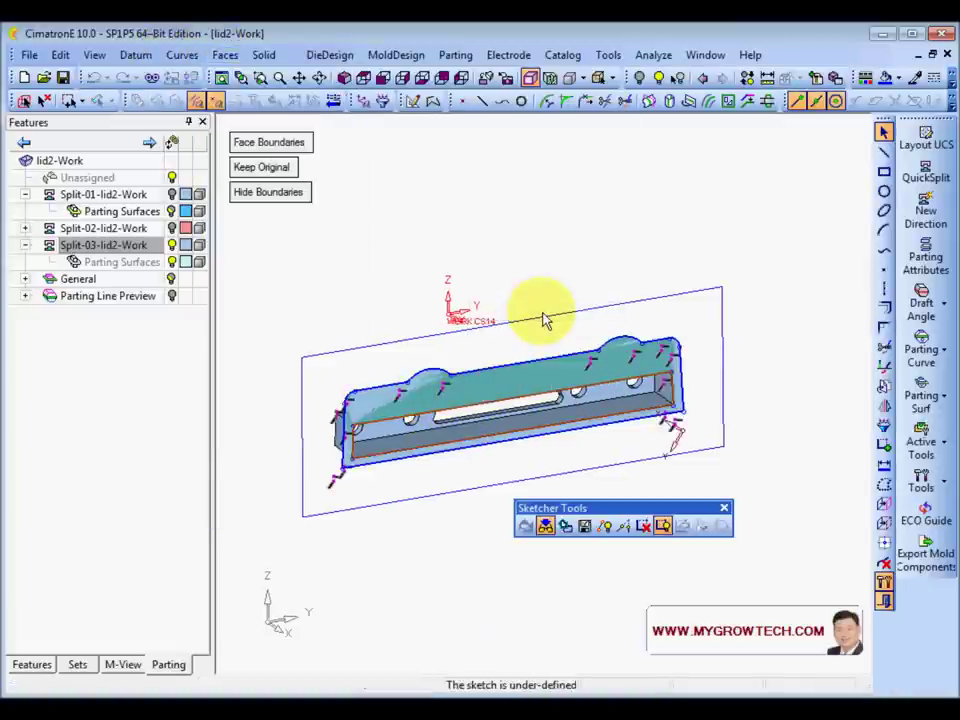
left_click(545, 320)
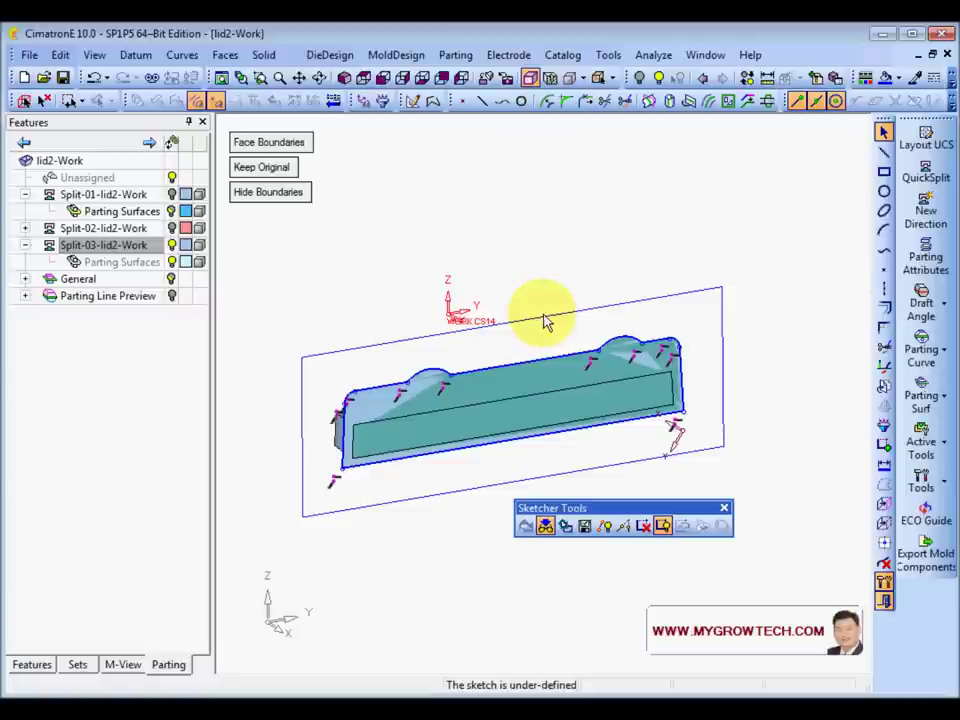
Add the sketched rectangle as the planar face's outer boundary and complete the face
left_click(884, 505)
left_click(695, 300)
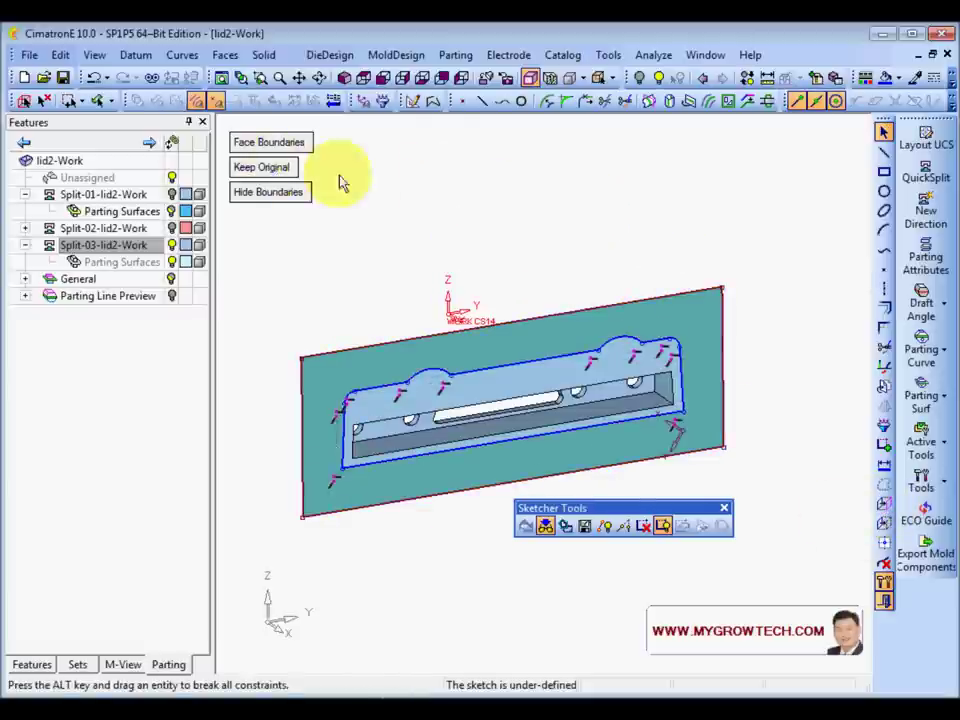
right_click(598, 199)
left_click(699, 487)
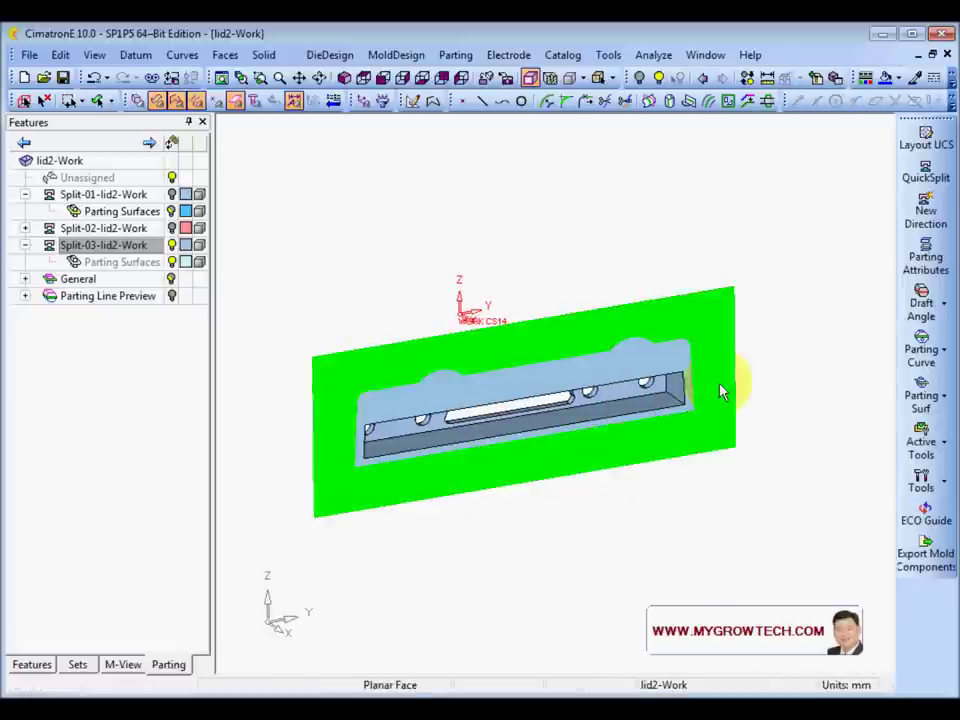
Sweep the rectangular outline 150 mm to one side along X
right_click(377, 352)
left_click(428, 333)
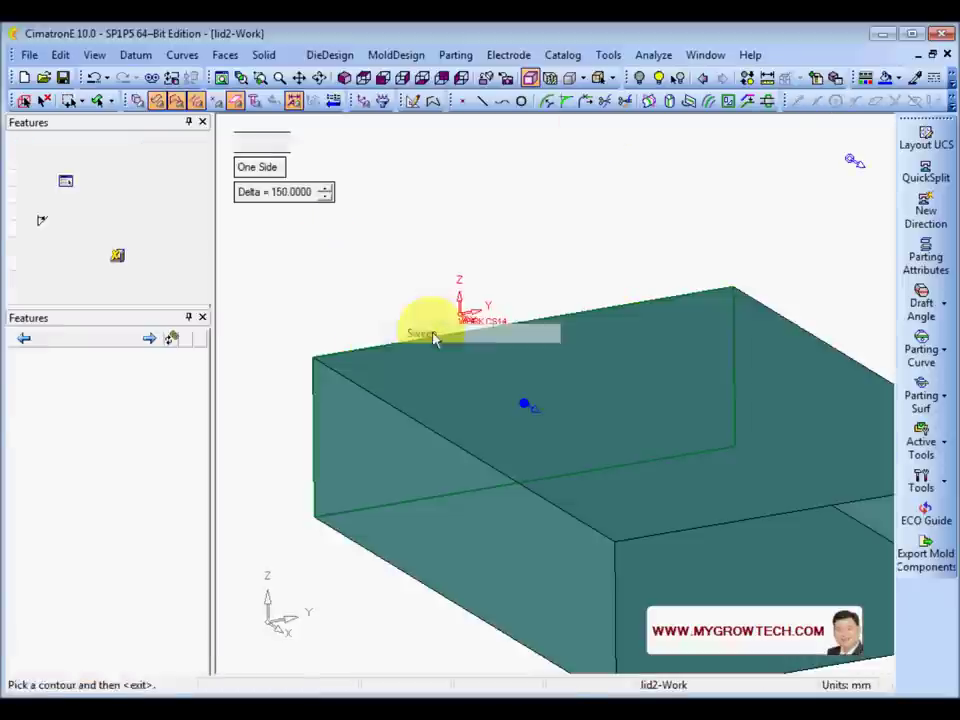
right_click(525, 408)
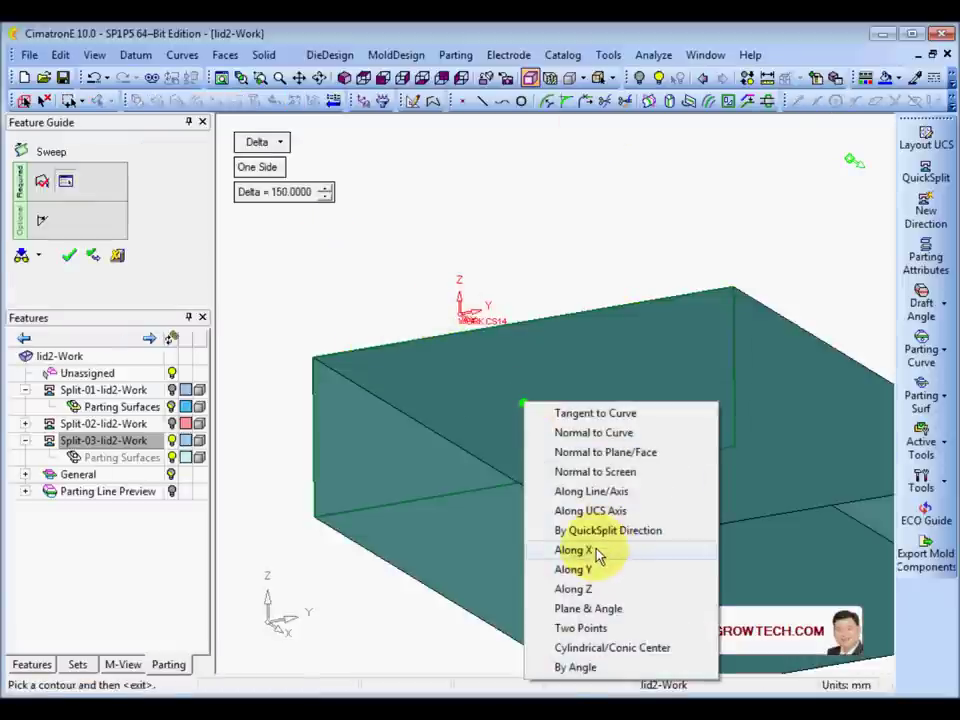
left_click(597, 553)
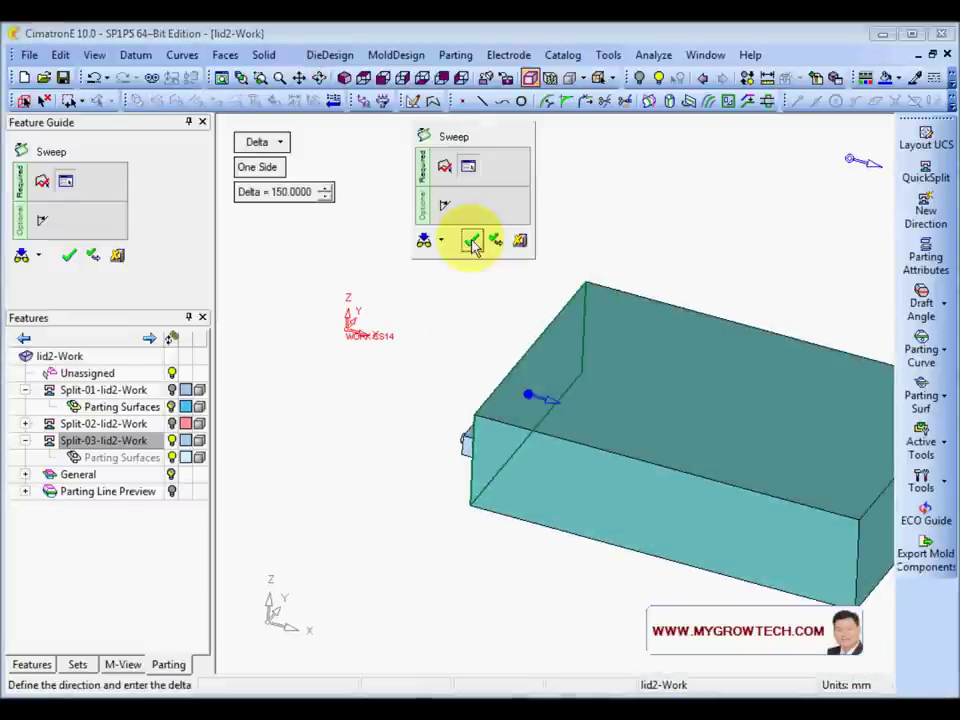
left_click(472, 243)
middle_click_drag(474, 249, 624, 386)
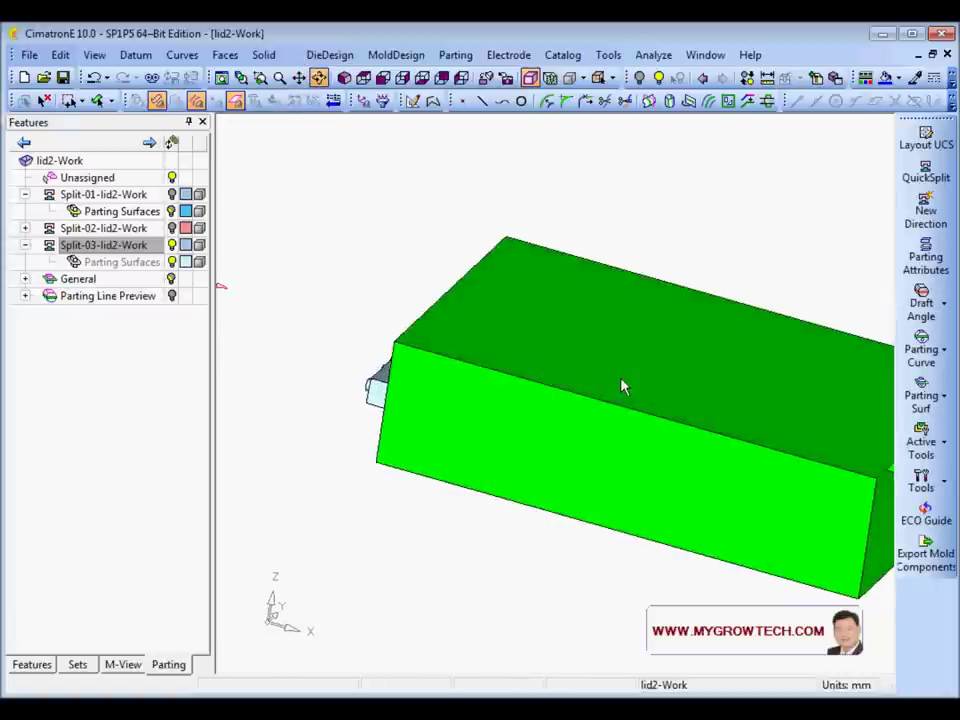
Show the Split-02 part and the Split-01 parting surfaces around the swept box
left_click(172, 228)
middle_click_drag(583, 324, 533, 360)
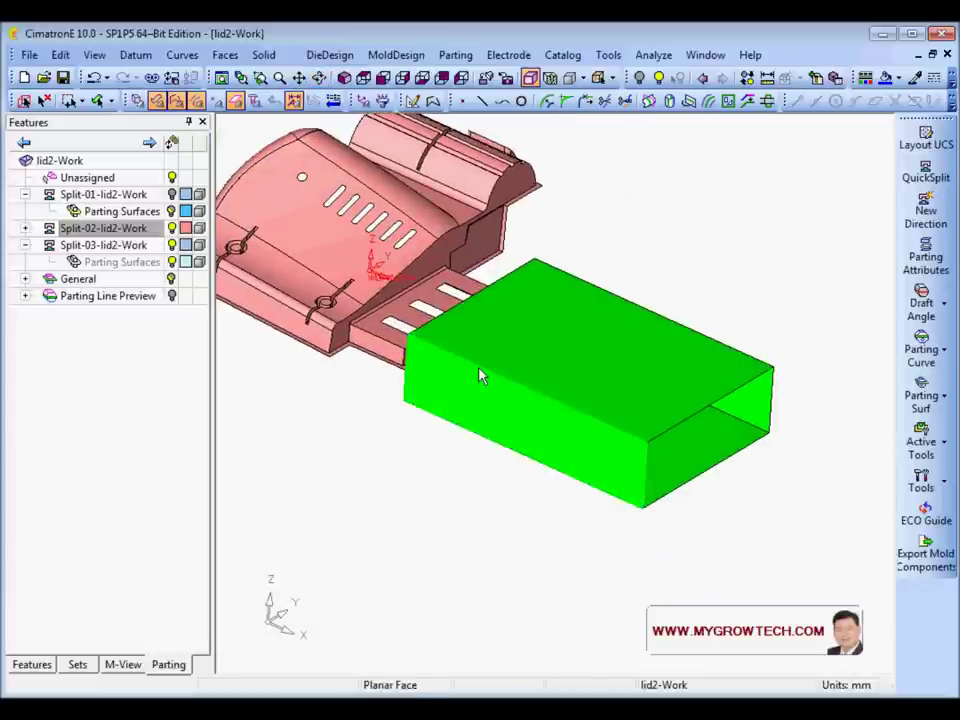
left_click(187, 263)
left_click(172, 211)
middle_click_drag(440, 418, 538, 354)
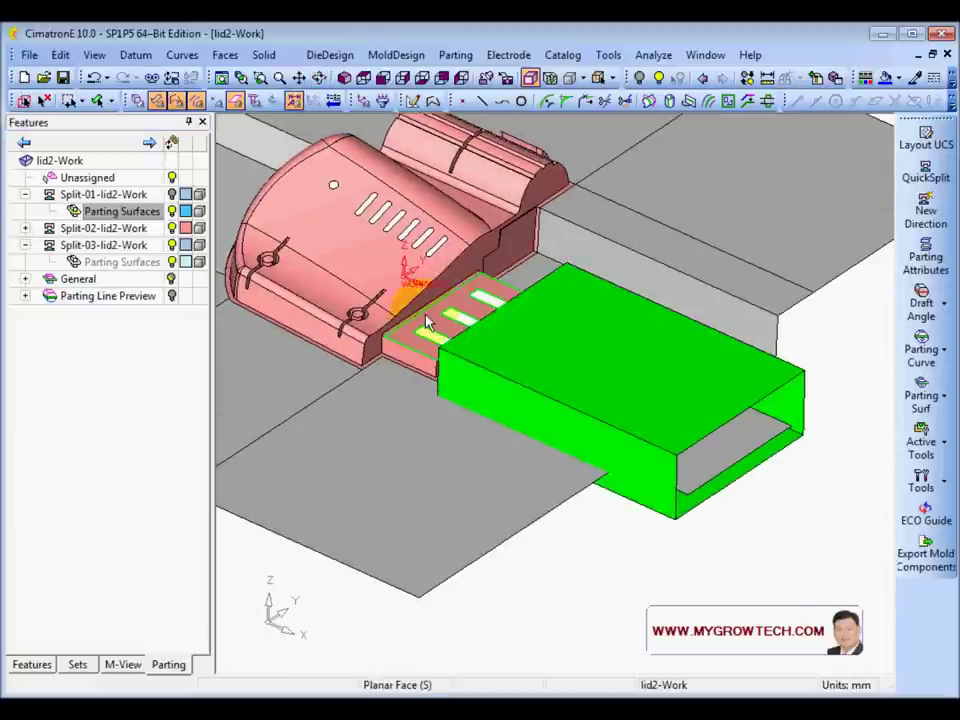
left_click(265, 56)
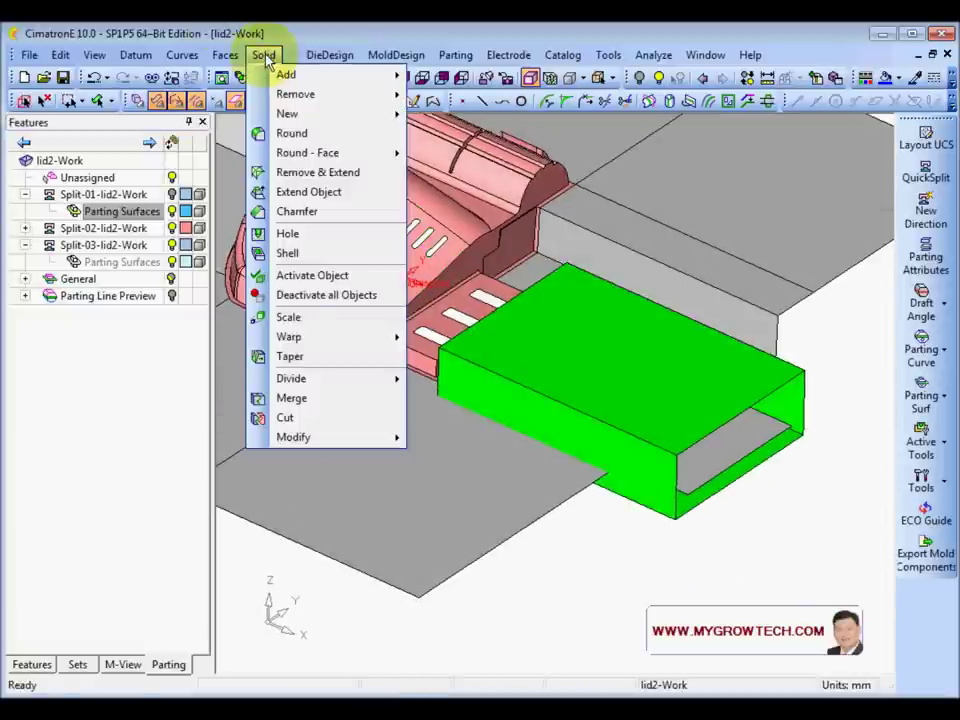
left_click(310, 358)
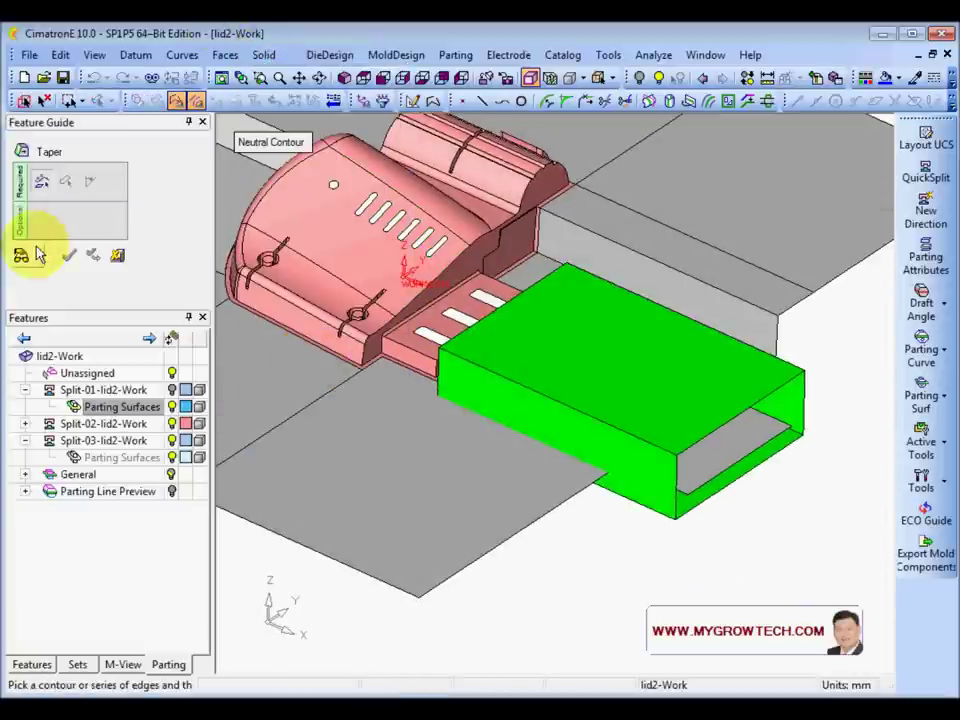
left_click(117, 256)
Stitch the planar face around the Split-03 face to the swept box surfaces with a maximum gap of 0.1
right_click(267, 258)
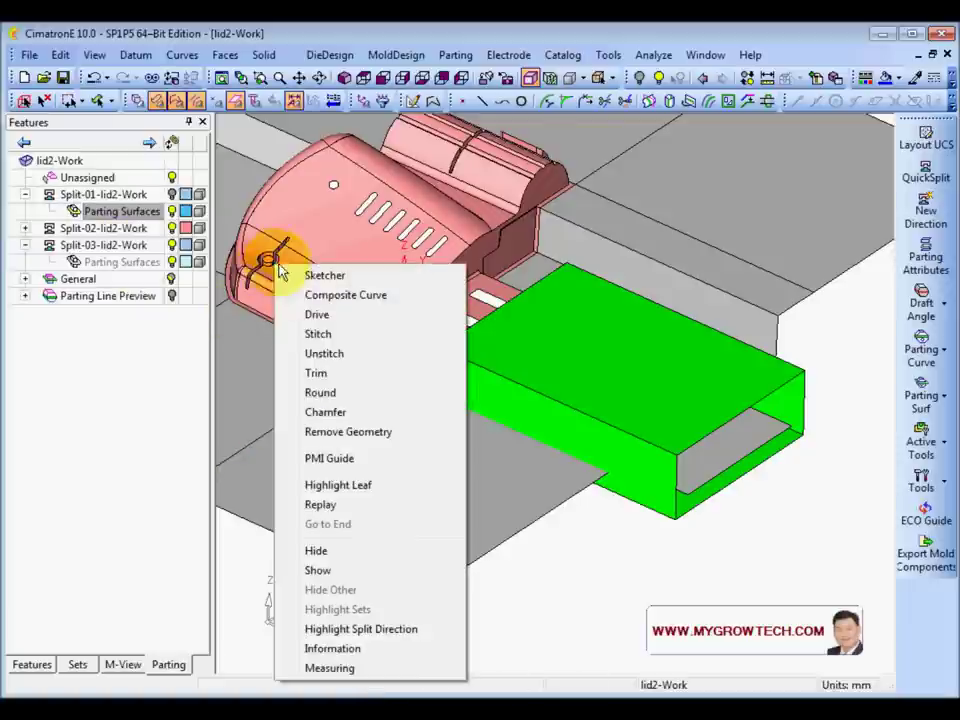
left_click(357, 338)
middle_click_drag(572, 377, 563, 294)
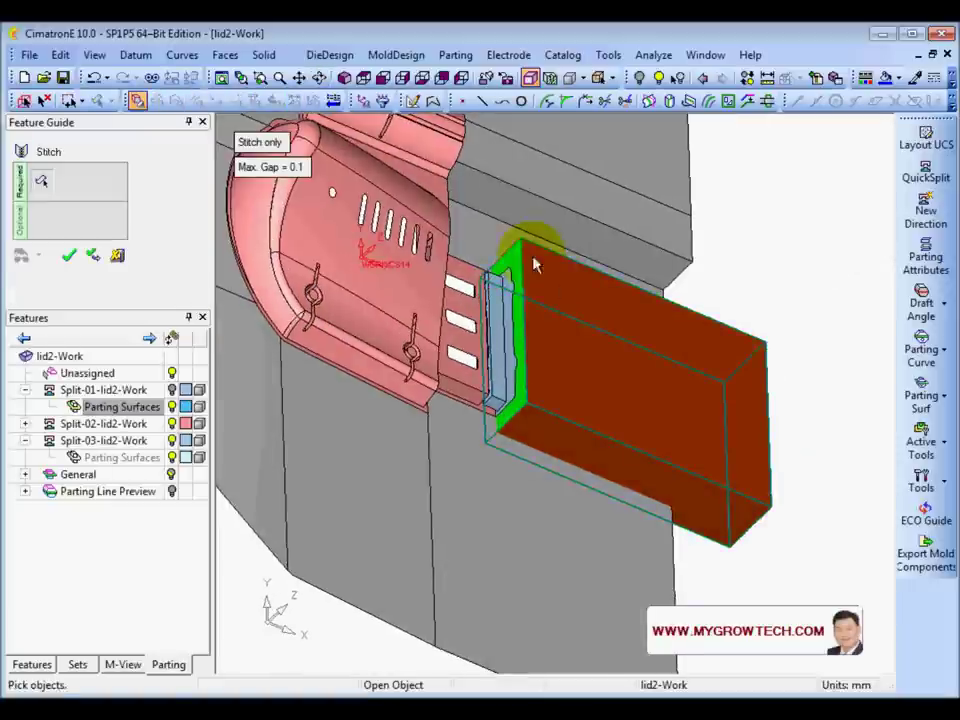
left_click(509, 267)
middle_click(509, 267)
left_click(509, 266)
middle_click_drag(604, 330, 540, 280)
Start a Taper with the flat Split-01 parting surface as neutral plane and choose the box's two side faces
left_click(263, 55)
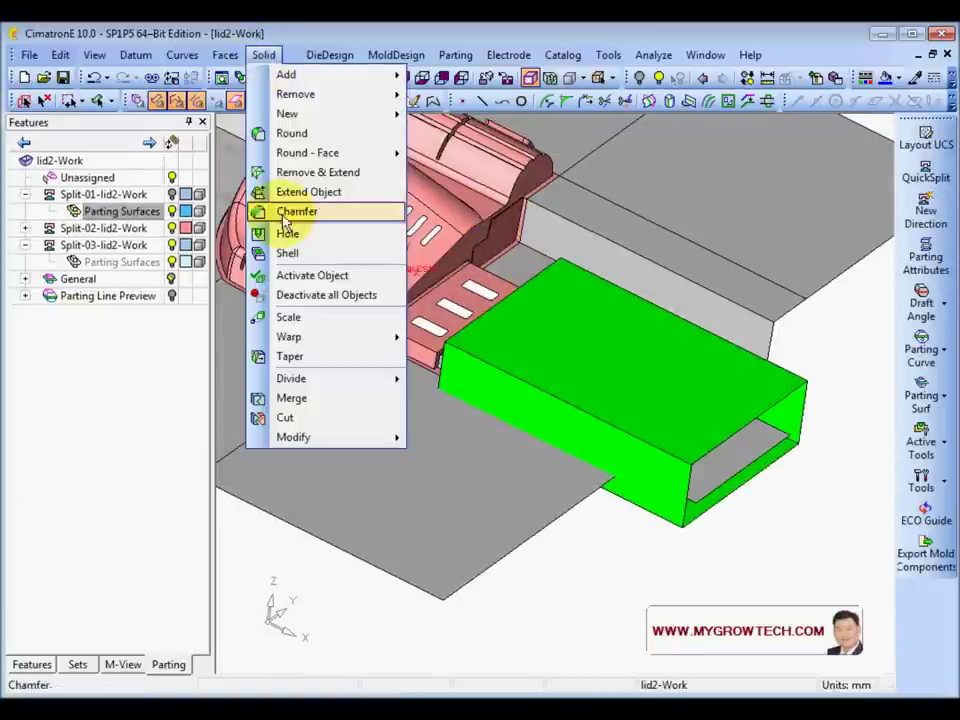
left_click(285, 356)
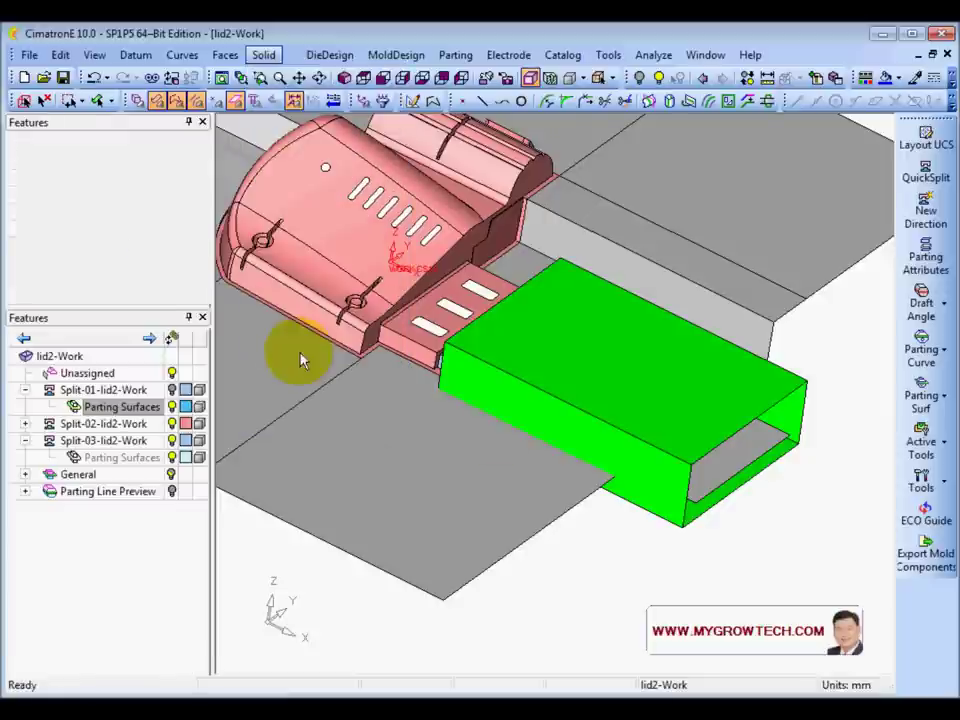
left_click(262, 144)
left_click(518, 489)
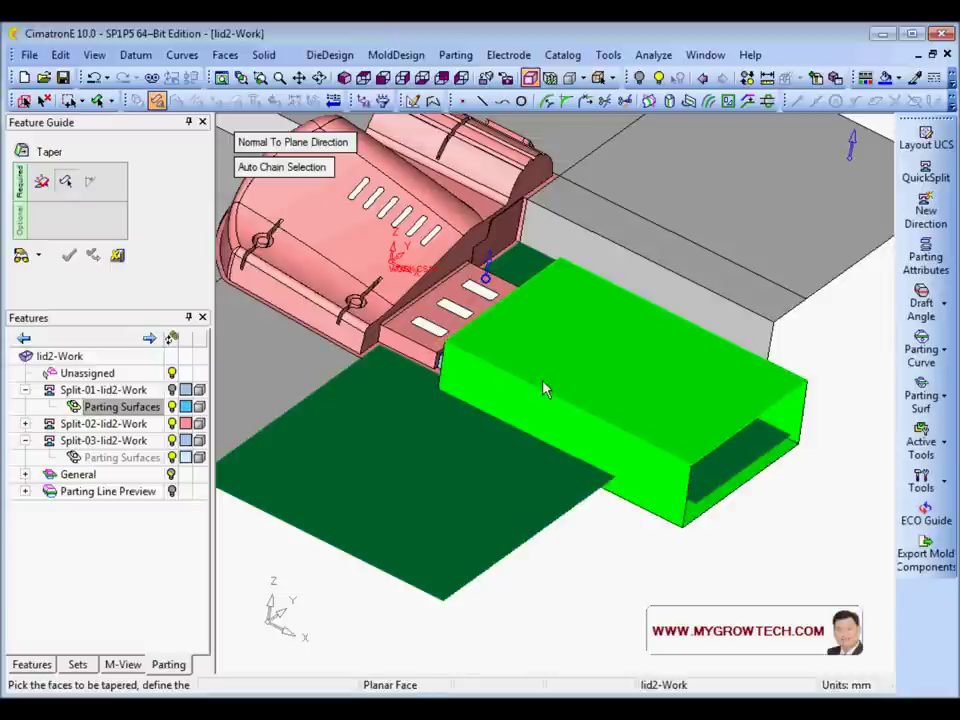
middle_click_drag(510, 399, 503, 348)
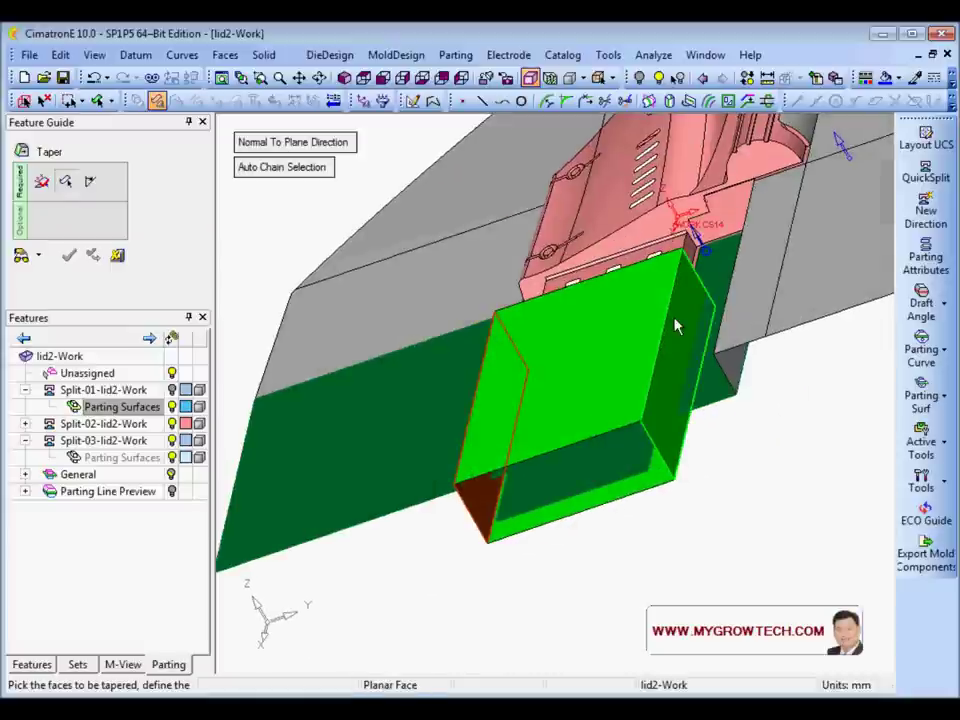
middle_click_drag(600, 380, 617, 347)
middle_click(617, 347)
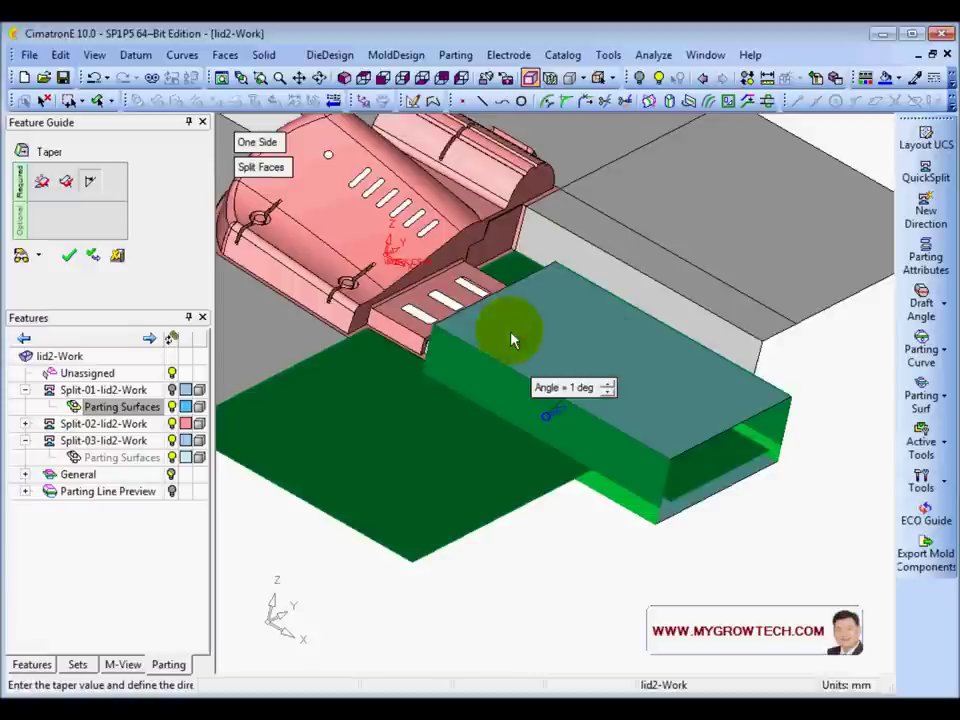
Set the taper angle to 10 degrees with the One Side and Split Faces options and apply it
middle_click_drag(510, 338, 559, 371)
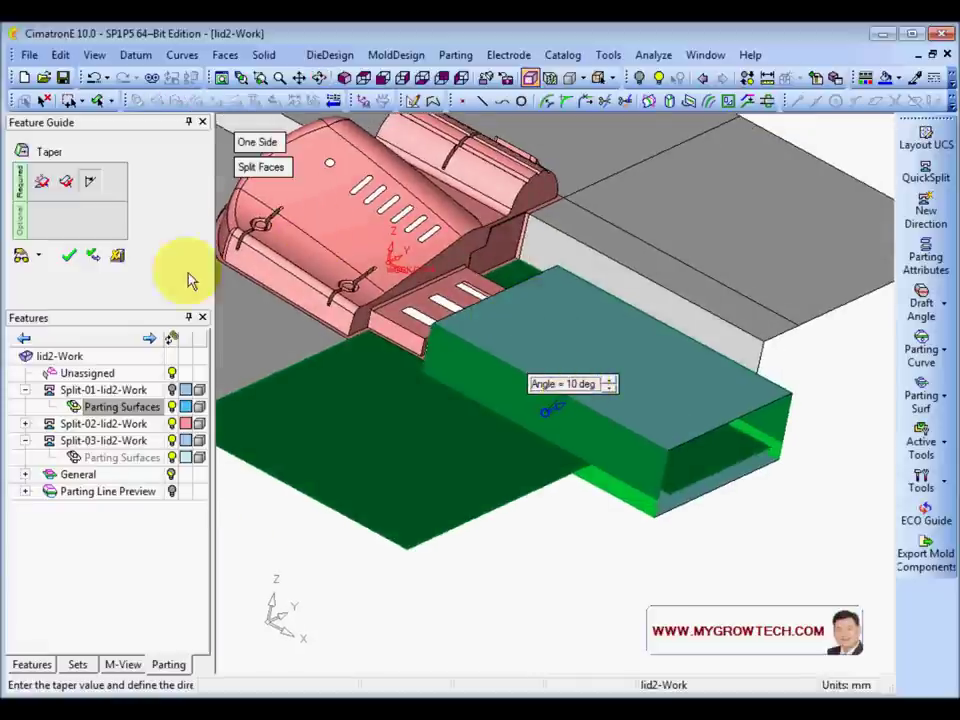
middle_click_drag(514, 332, 611, 317)
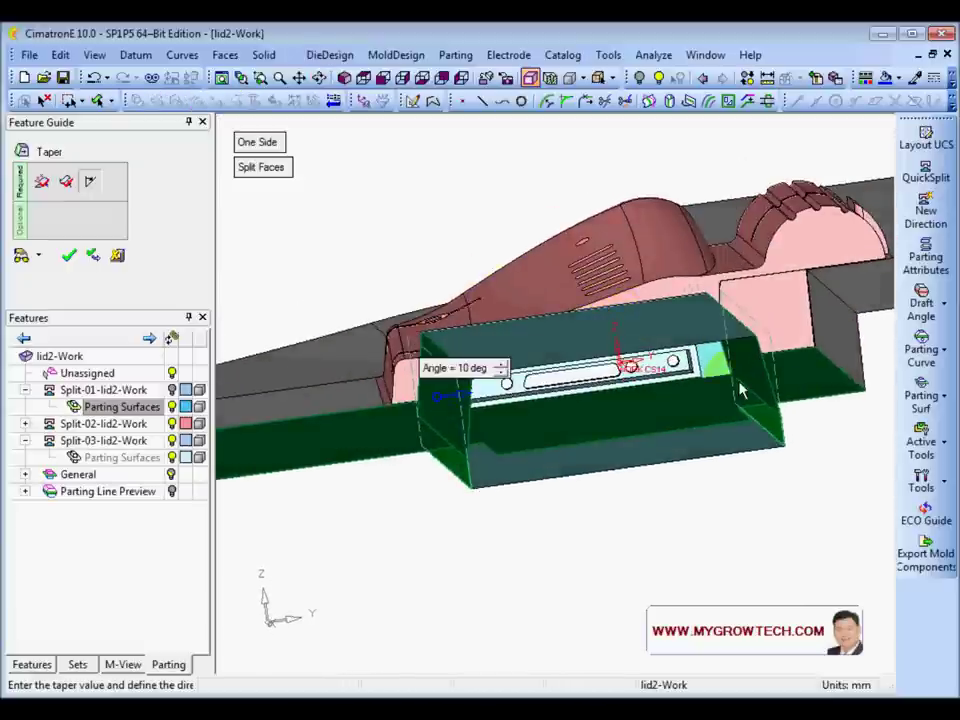
middle_click_drag(493, 388, 573, 443)
left_click(68, 255)
Split the flat Split-01 parting surface with the planar face around the Split-03 face, using the As Plane option
right_click_drag(573, 443, 614, 352, "ctrl")
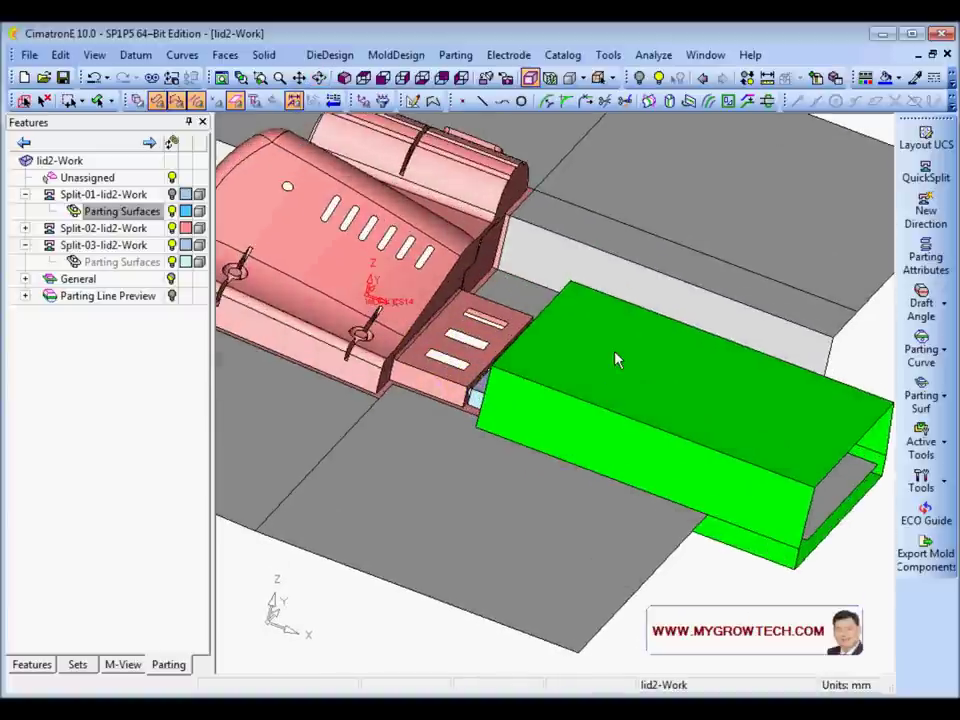
middle_click_drag(616, 360, 611, 461)
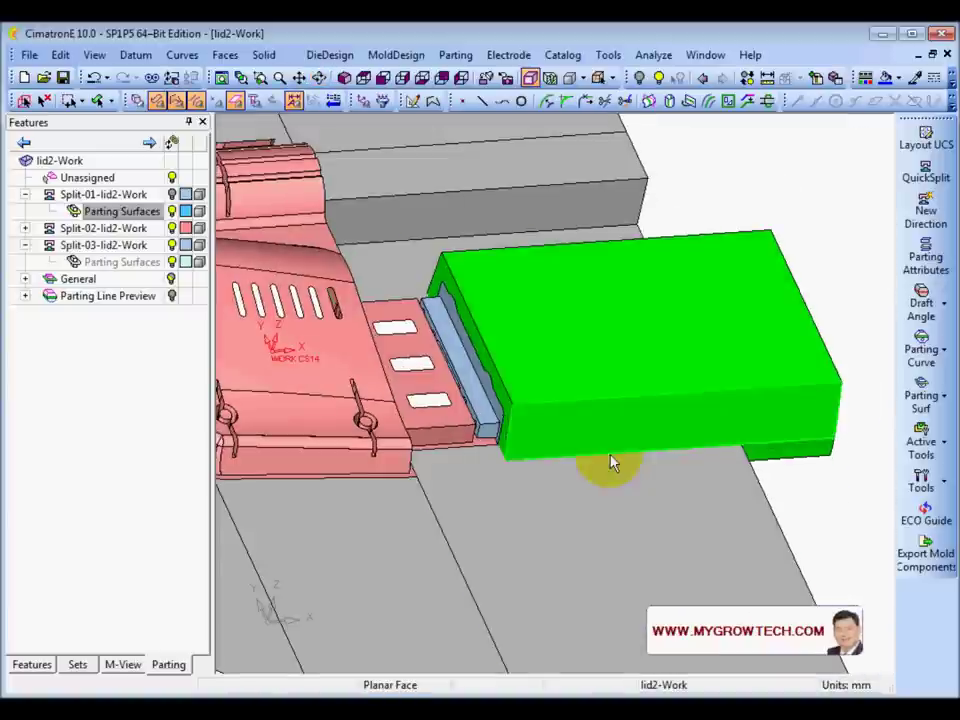
left_click(495, 501)
right_click(495, 501)
left_click(558, 276)
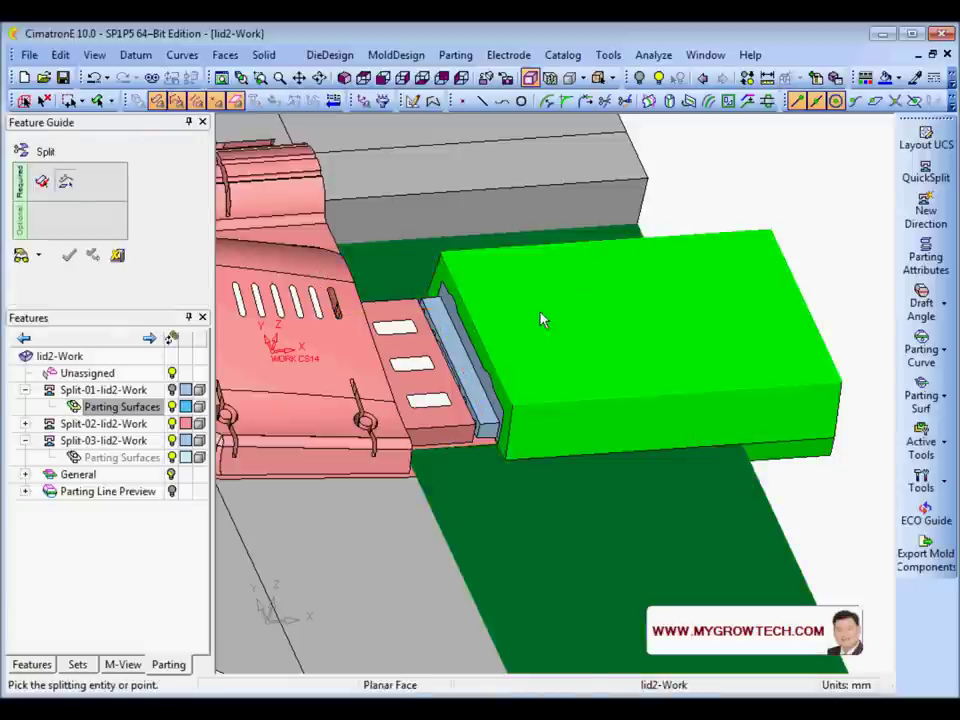
left_click(503, 401)
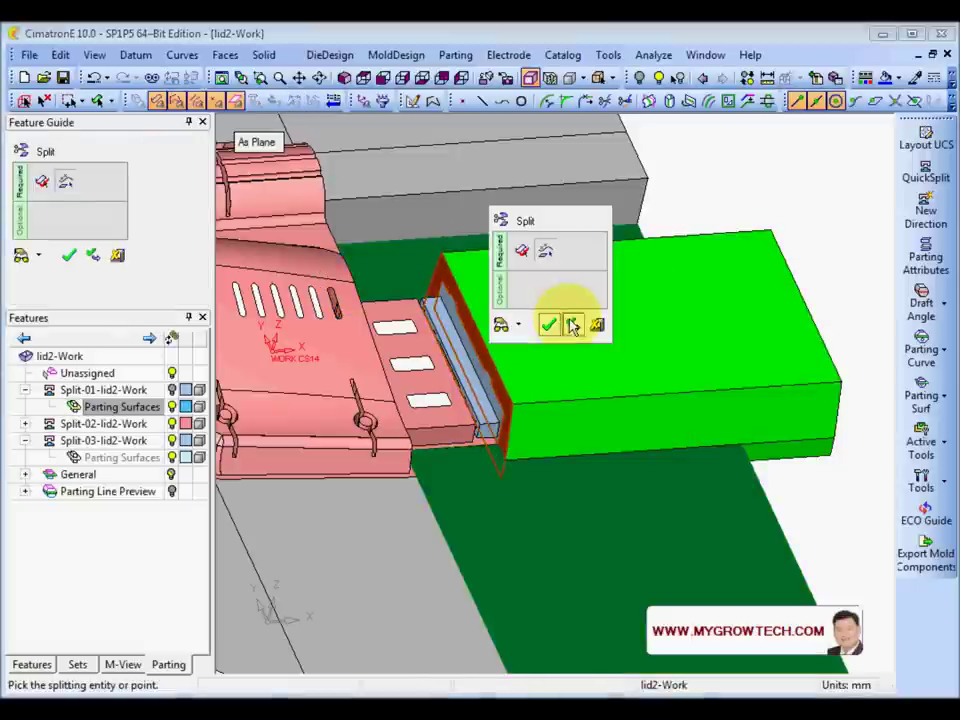
left_click(573, 326)
Split the outer part of the flat parting surface along the box's two side faces with the As Plane option
middle_click_drag(572, 349, 611, 388)
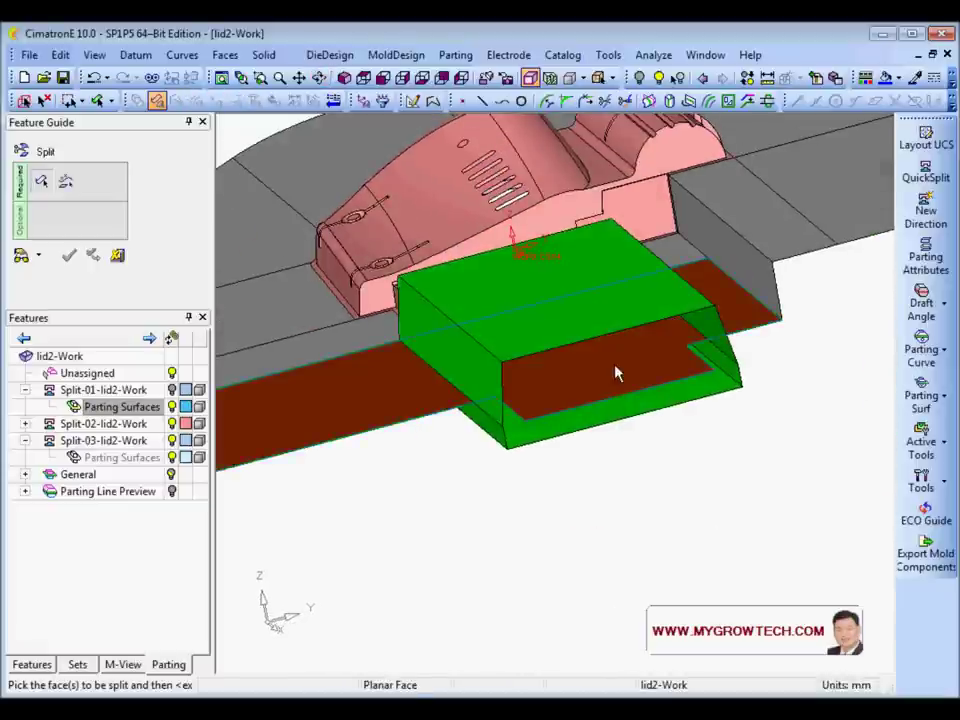
left_click(616, 373)
left_click(476, 380)
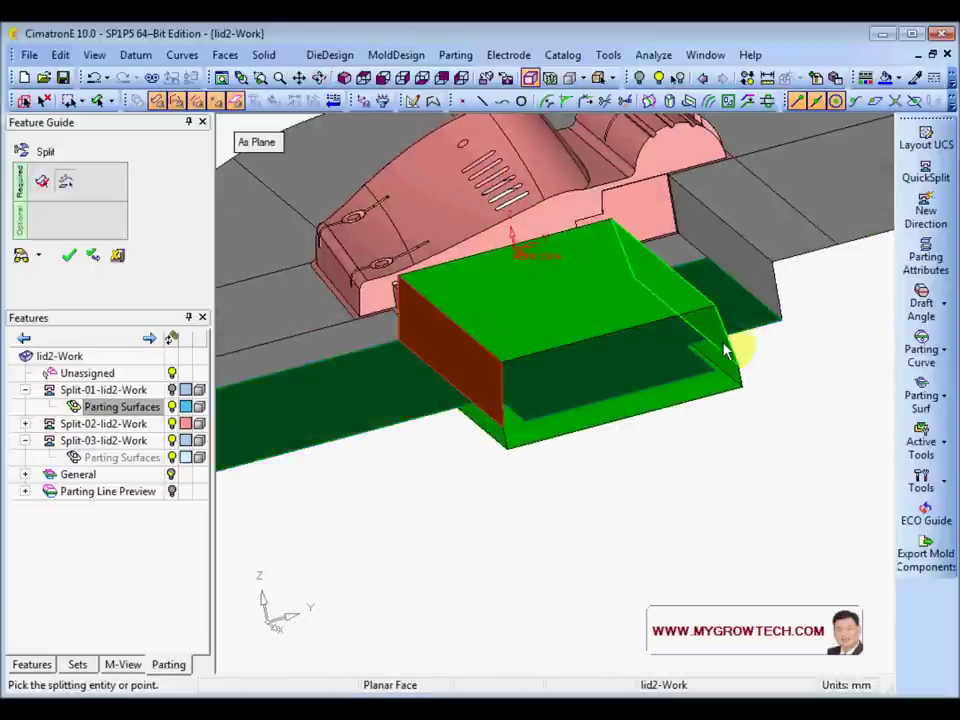
middle_click(712, 332)
left_click(737, 331)
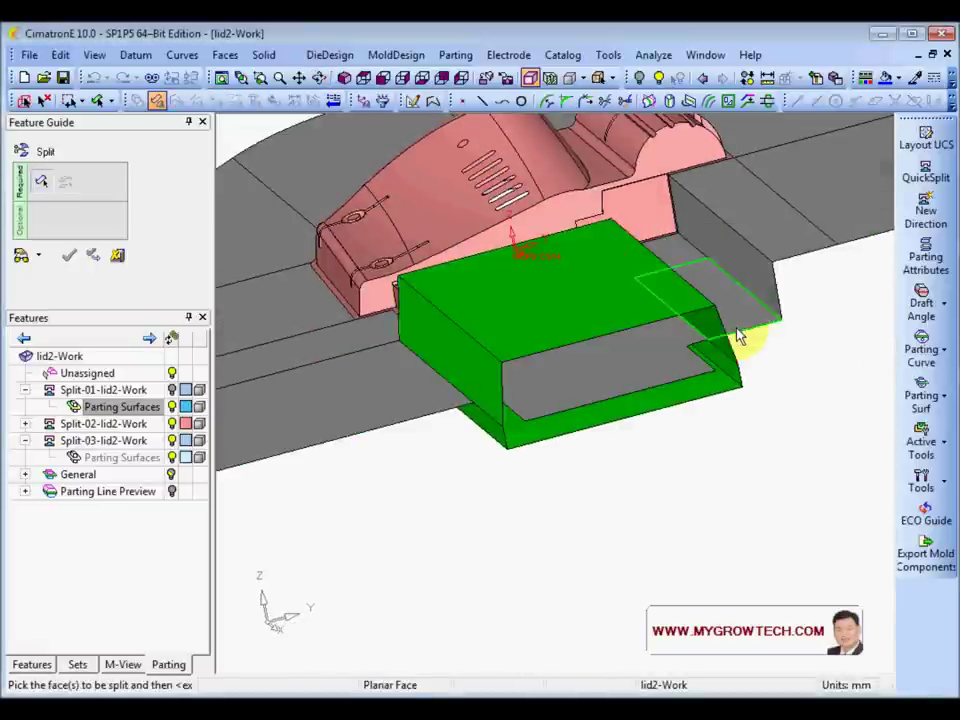
middle_click(636, 368)
left_click(682, 410)
Remove the piece of flat parting surface enclosed inside the slider box
right_click(754, 484)
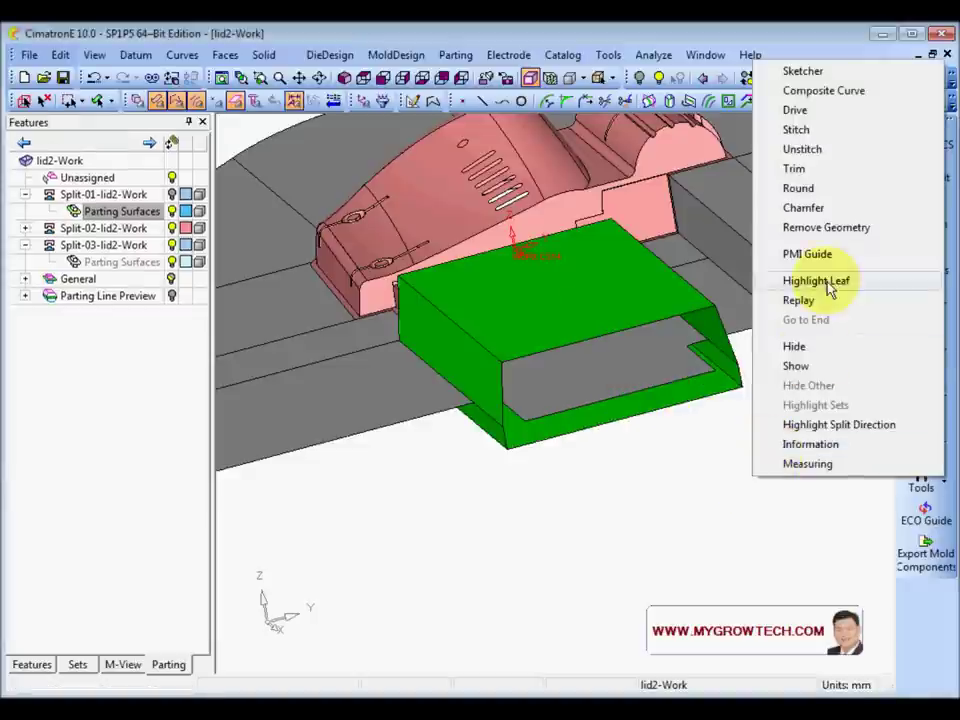
left_click(842, 234)
left_click(617, 384)
middle_click(617, 384)
Split the planar face around the Split-03 face with the adjoining strip of flat parting surface, using As Face and Split Original
right_click_drag(619, 375, 581, 469, "ctrl")
middle_click_drag(581, 469, 579, 418, "ctrl")
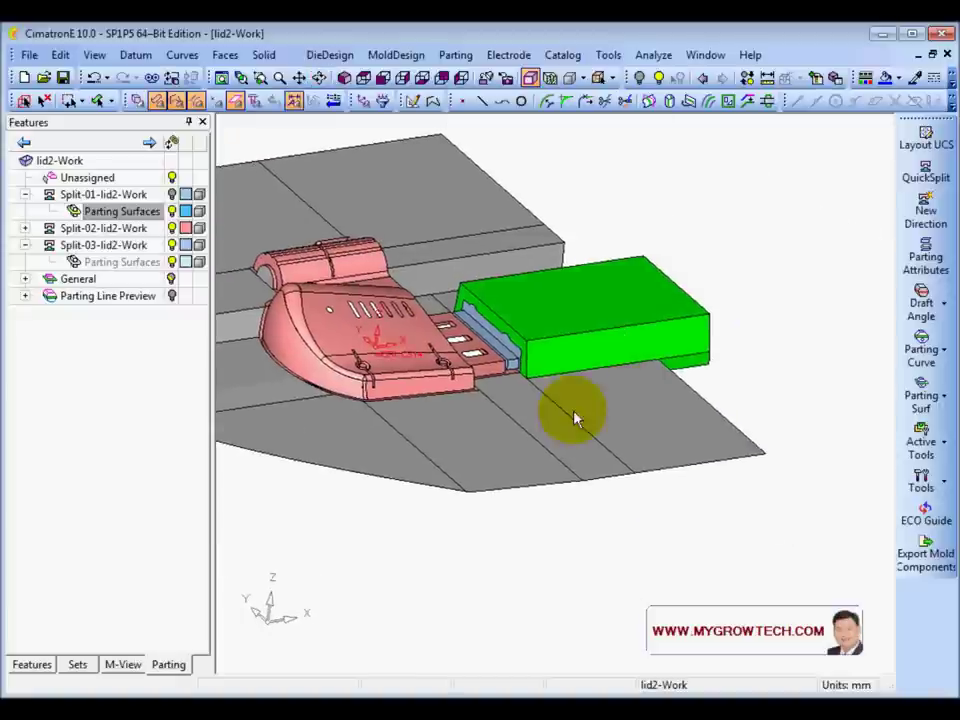
scroll(560, 360, "up", 2)
middle_click_drag(561, 339, 474, 304)
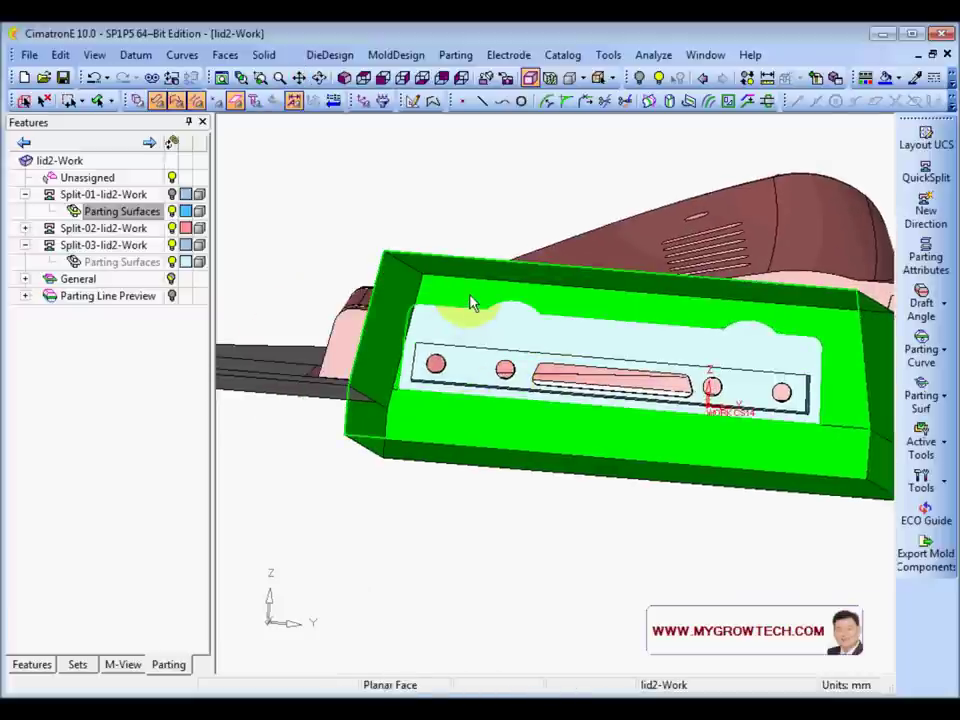
middle_click_drag(467, 303, 422, 330)
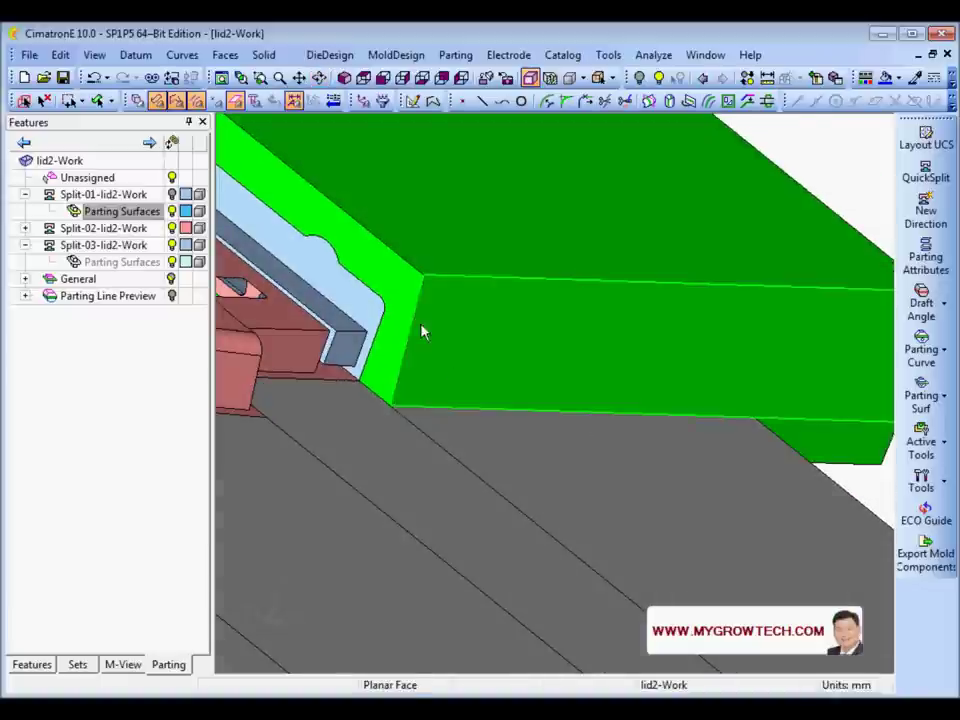
right_click(407, 284)
left_click(464, 278)
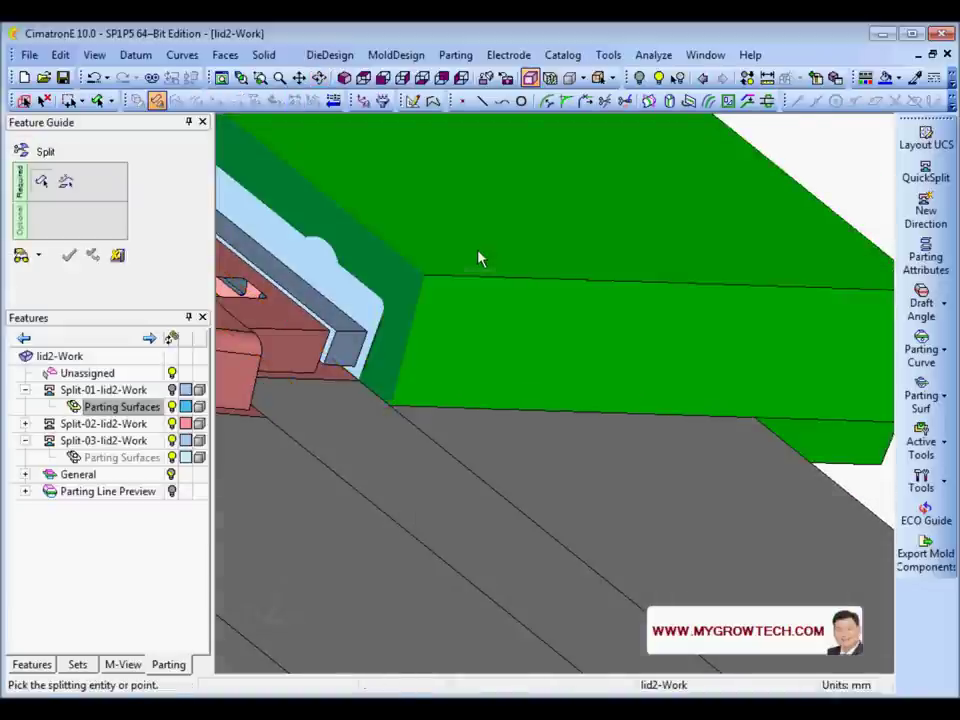
left_click(481, 430)
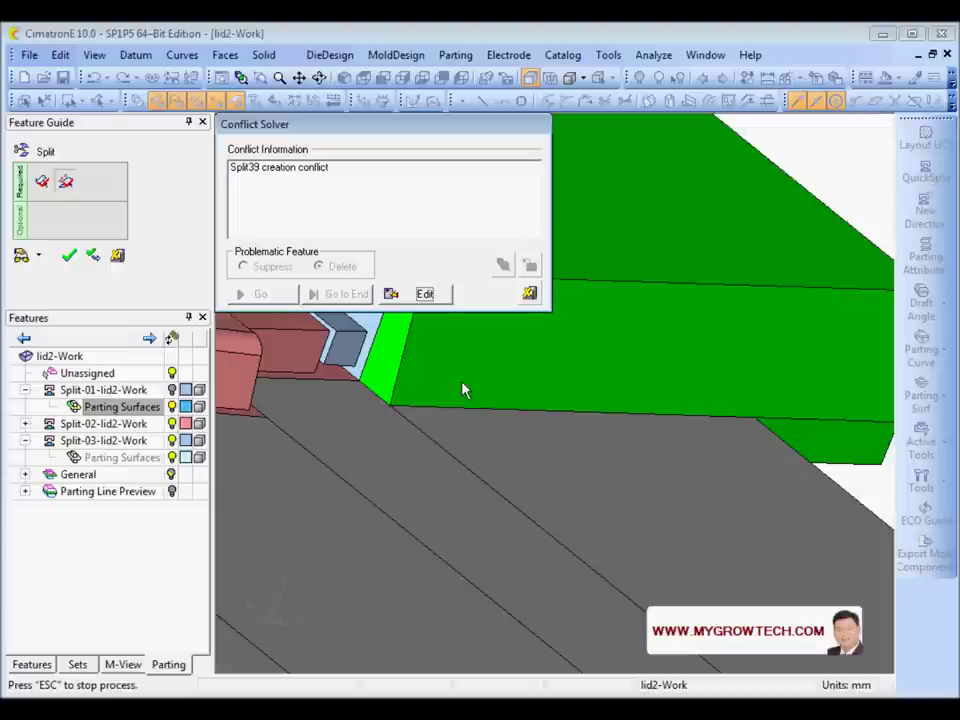
left_click(440, 297)
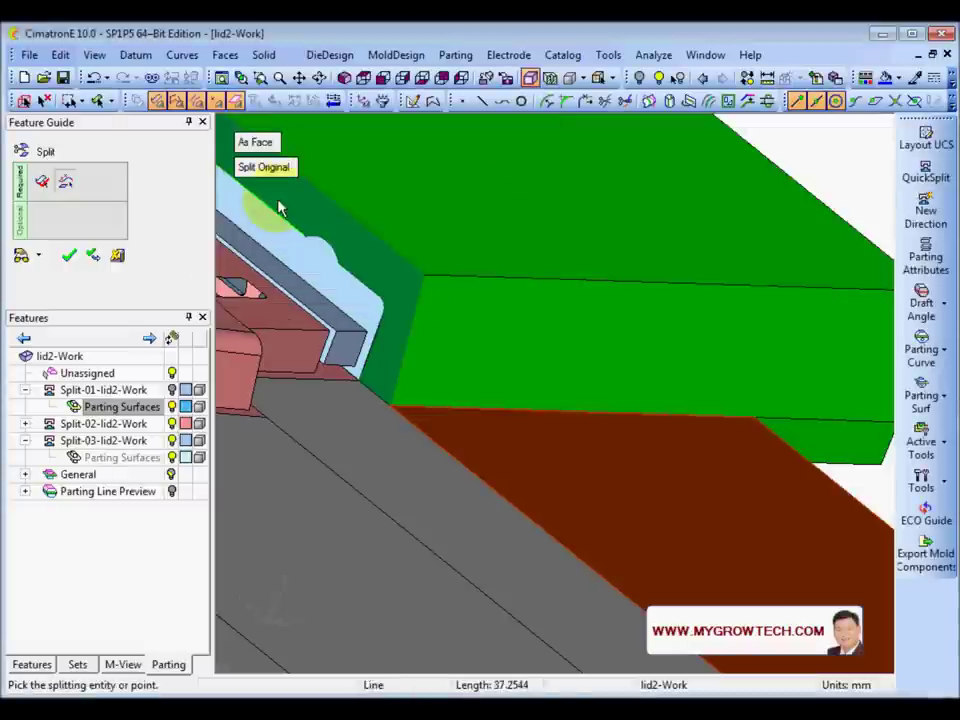
left_click(407, 457)
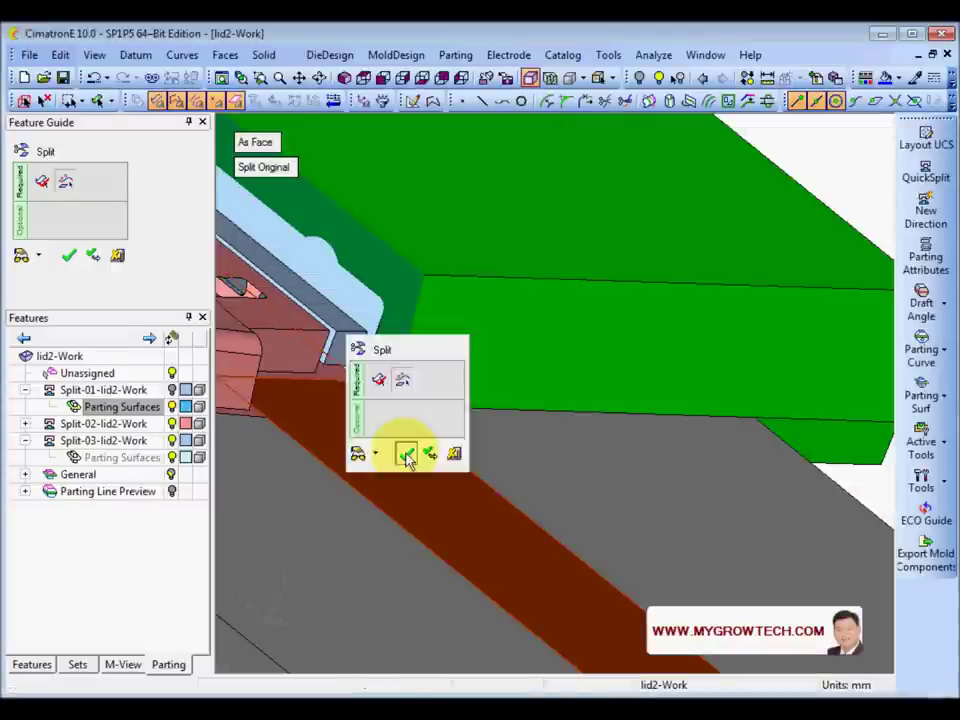
left_click(407, 452)
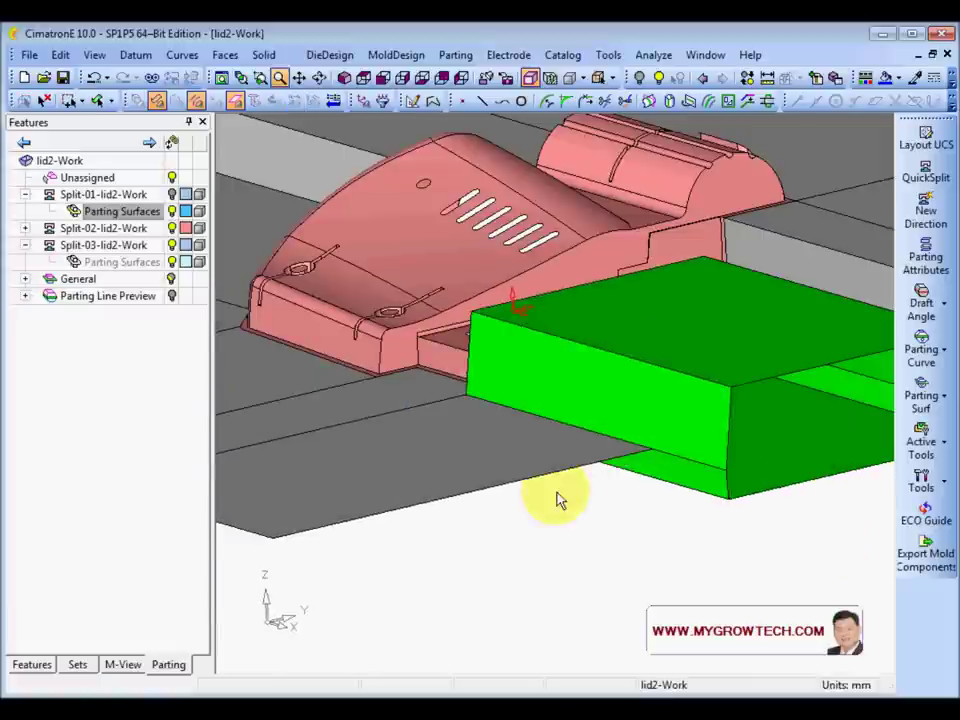
Open the boundary sketch of the planar face's upper part for modification, with the Face Boundaries, Remove Original and Hide Boundaries options
middle_click_drag(446, 367, 703, 300)
left_click(448, 343)
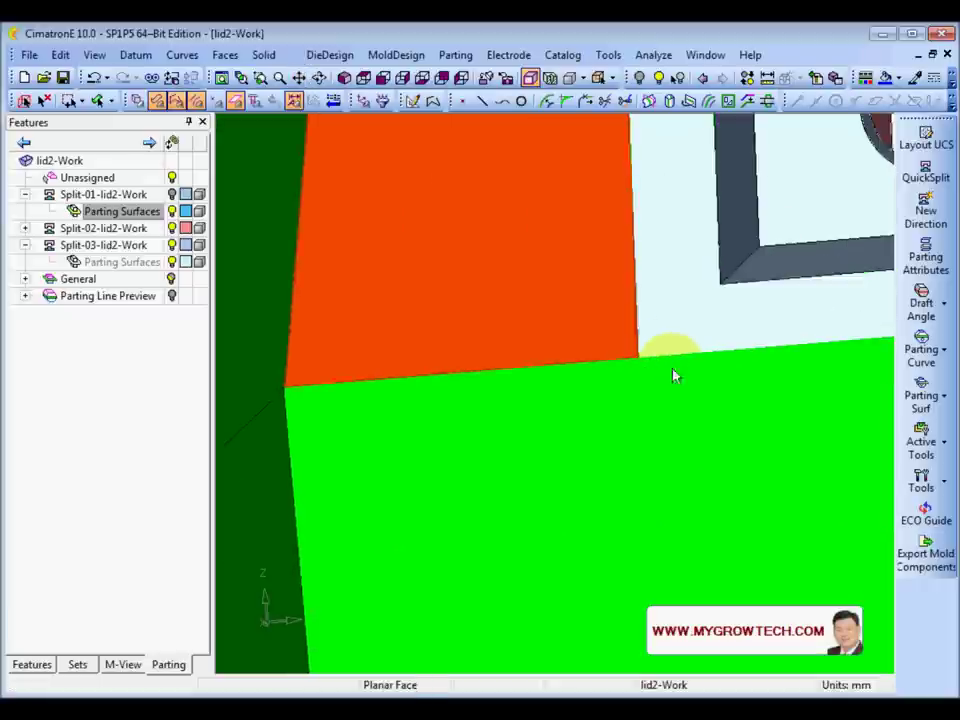
middle_click_drag(636, 245, 628, 404)
middle_click_drag(808, 430, 748, 392)
middle_click_drag(770, 432, 407, 260)
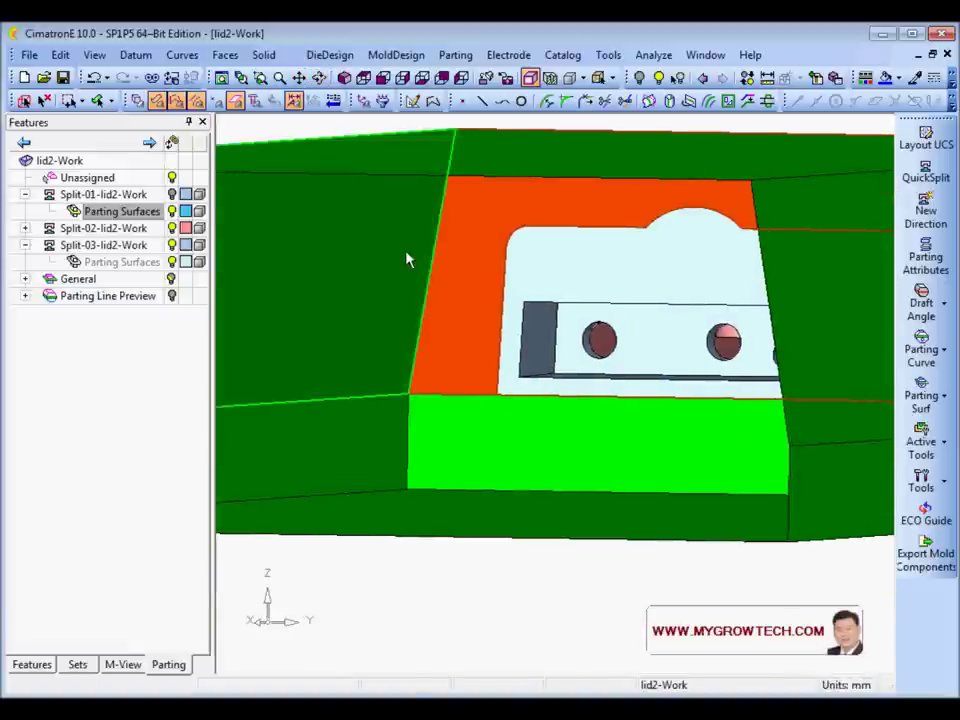
left_click(42, 100)
left_click(224, 56)
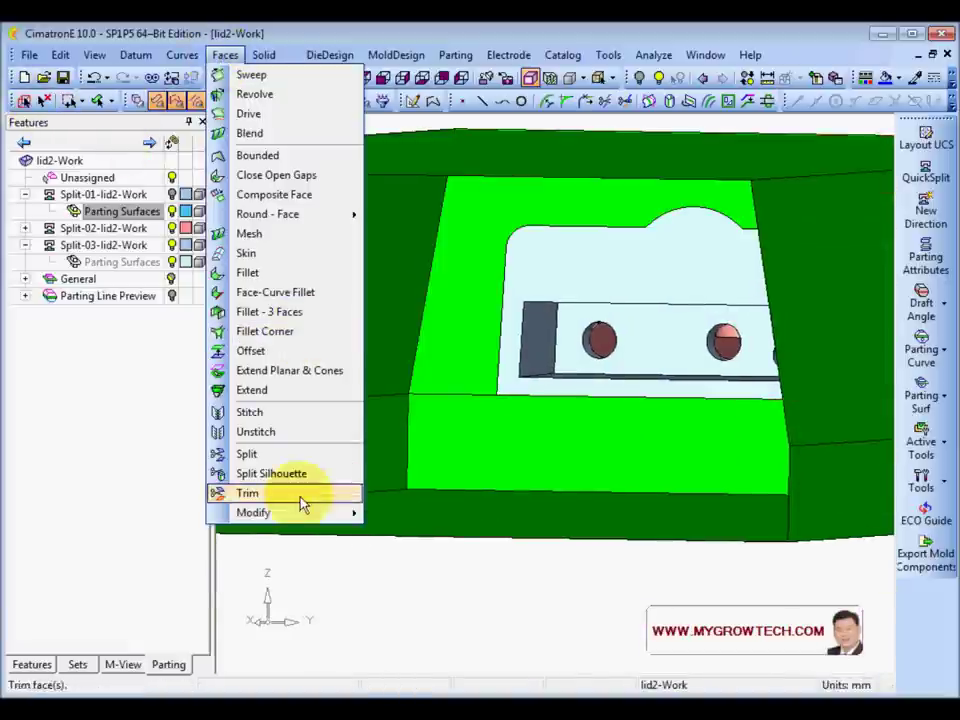
mouse_move(300, 510)
left_click(450, 540)
left_click(457, 344)
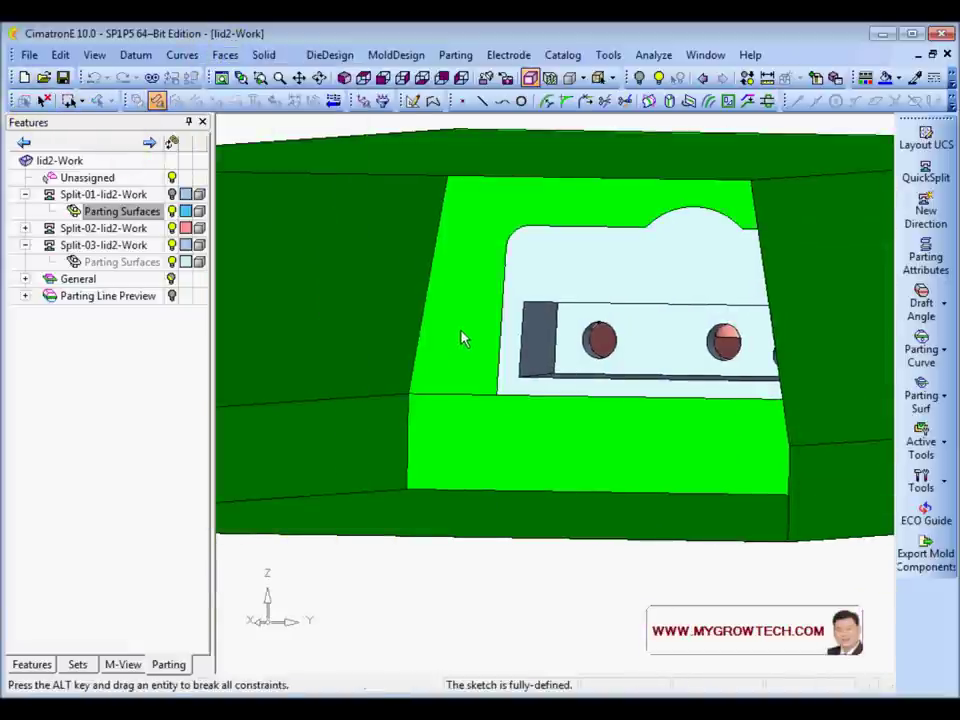
scroll(458, 350, "down", 2)
mouse_move(376, 385)
middle_mouse_down()
mouse_move(416, 429)
mouse_move(491, 414)
mouse_move(389, 310)
middle_mouse_up()
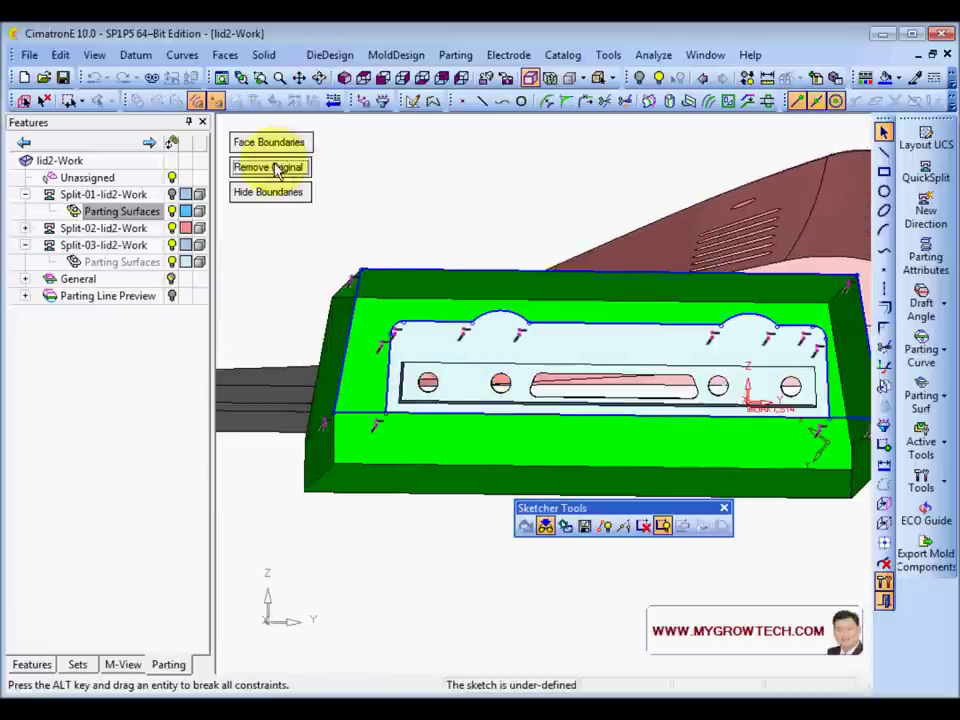
scroll(555, 452, "up", 2)
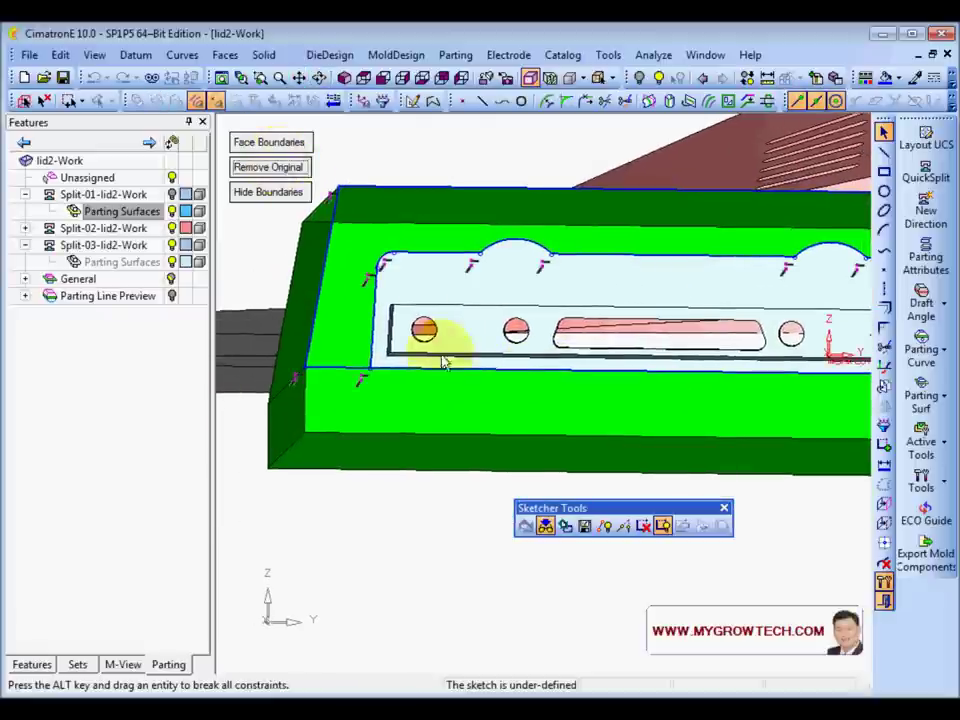
scroll(540, 352, "down", 2)
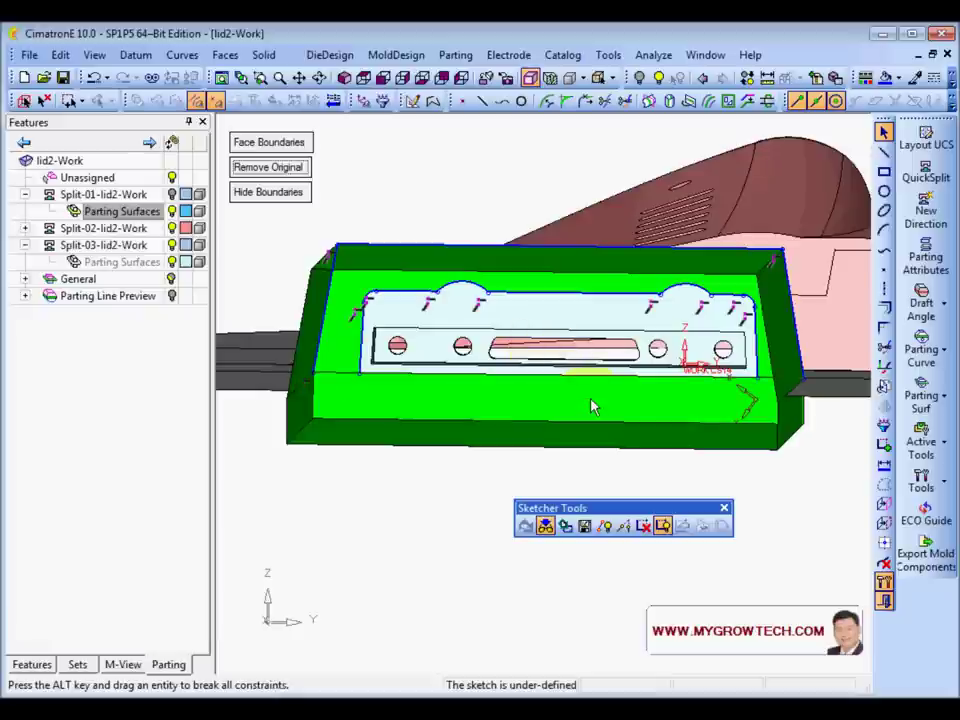
Close the face's bottom boundary with lines from the opening's lower corners to the outer edges, about 11 mm long, and finish the sketch
left_click(884, 155)
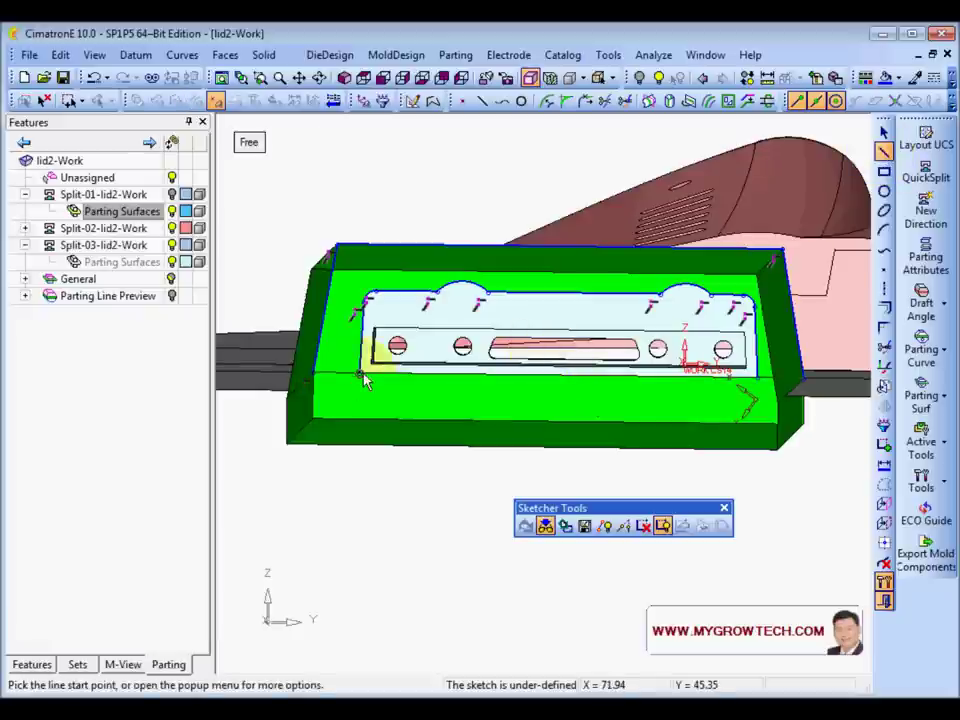
middle_click_drag(616, 402, 456, 398, "ctrl")
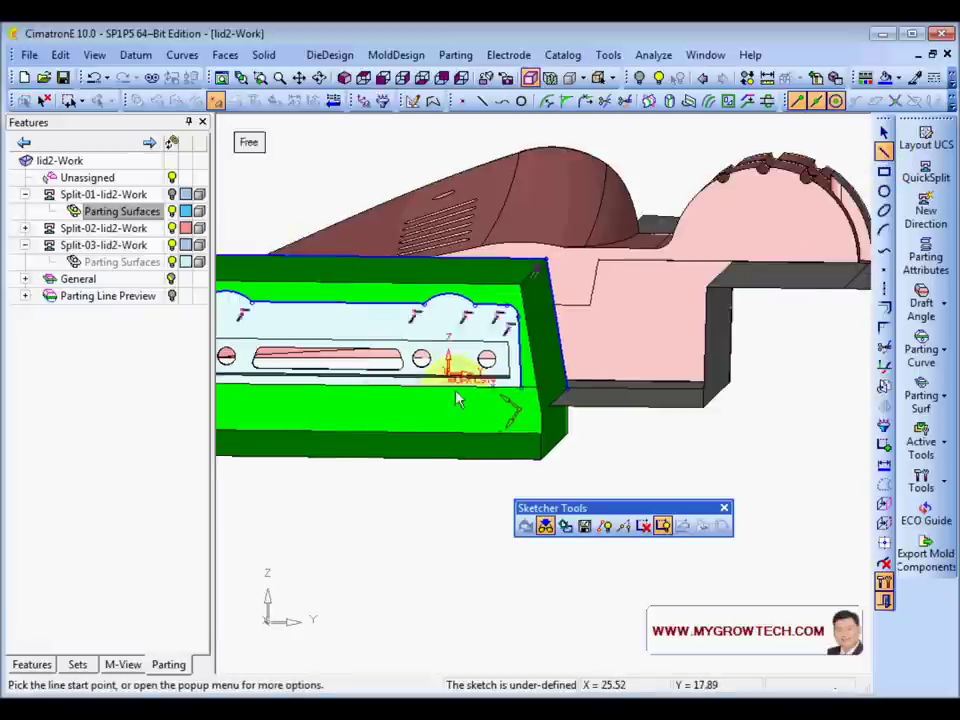
left_click_drag(456, 398, 491, 396, "ctrl")
left_click(515, 387)
left_click(565, 397)
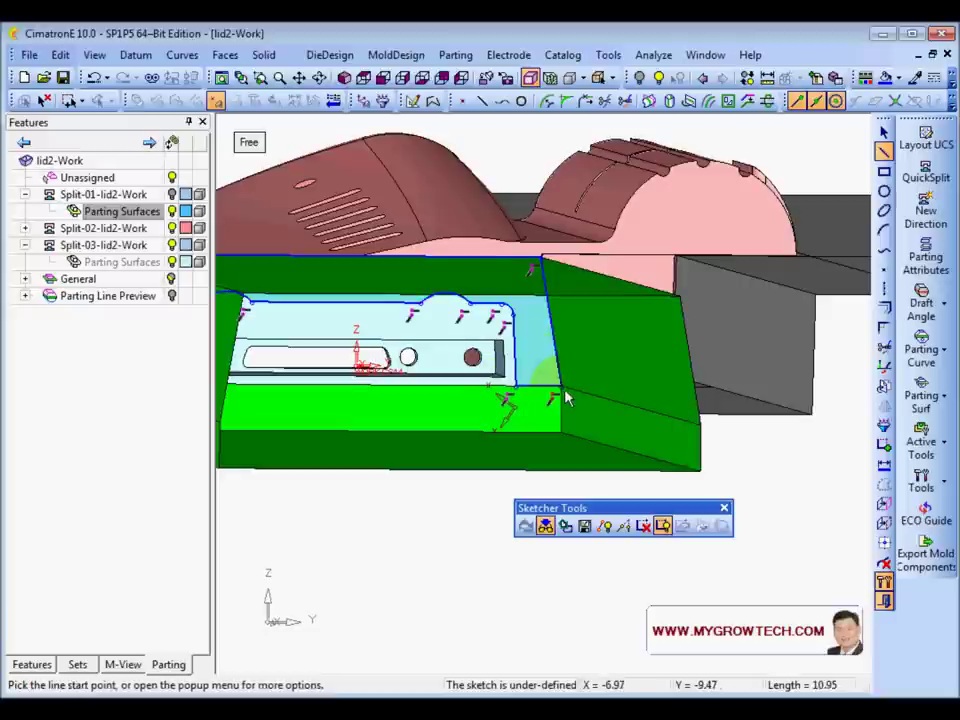
right_click(572, 330)
left_click(635, 622)
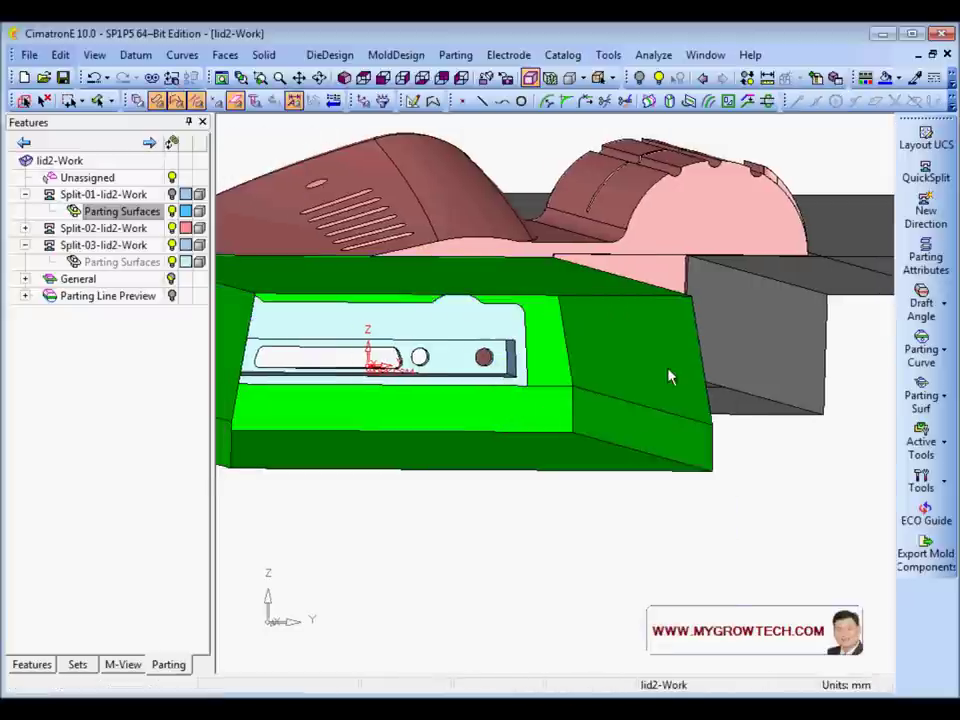
double_click(555, 382)
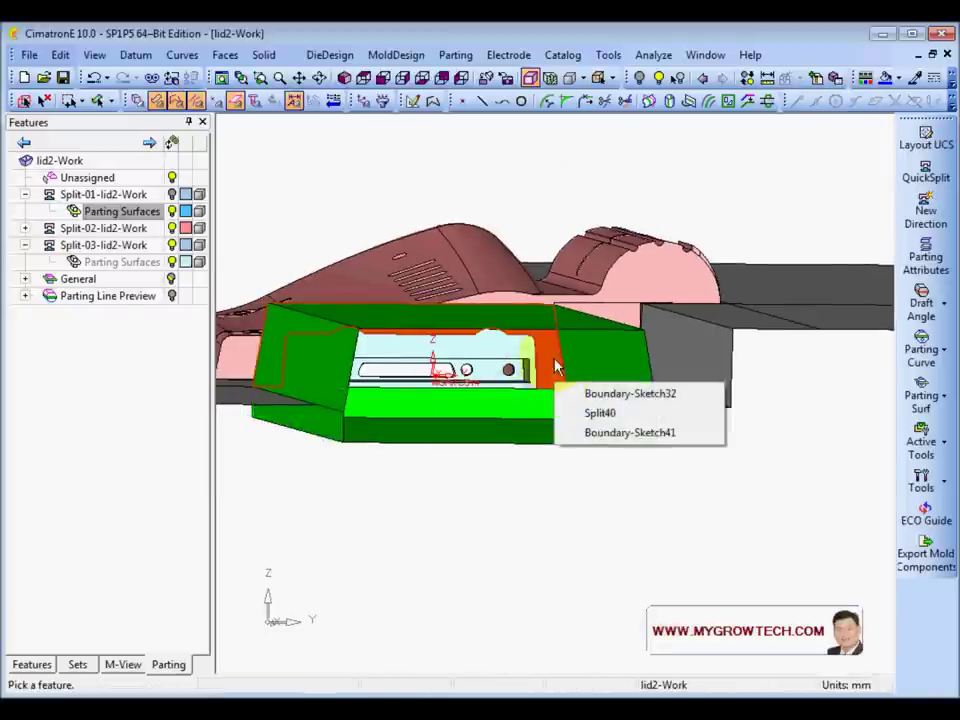
left_click(555, 365)
Start QuickSplit and slide the split parts apart to inspect the slider box and surrounding parting surfaces
scroll(467, 360, "down", 3)
middle_click_drag(468, 362, 737, 268)
left_click(940, 177)
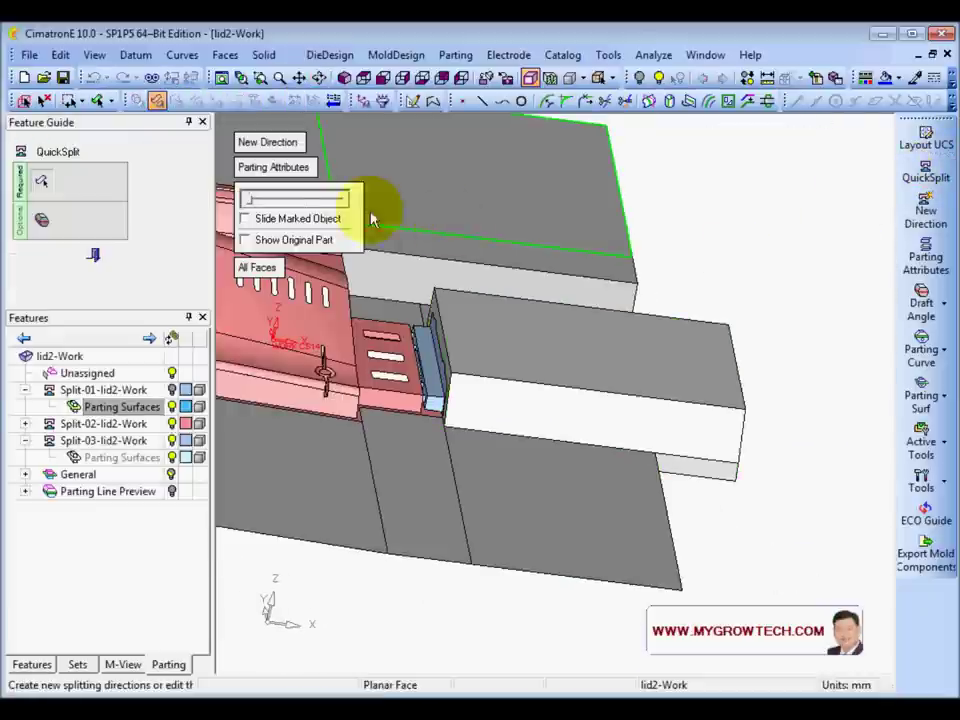
left_click_drag(248, 203, 287, 199)
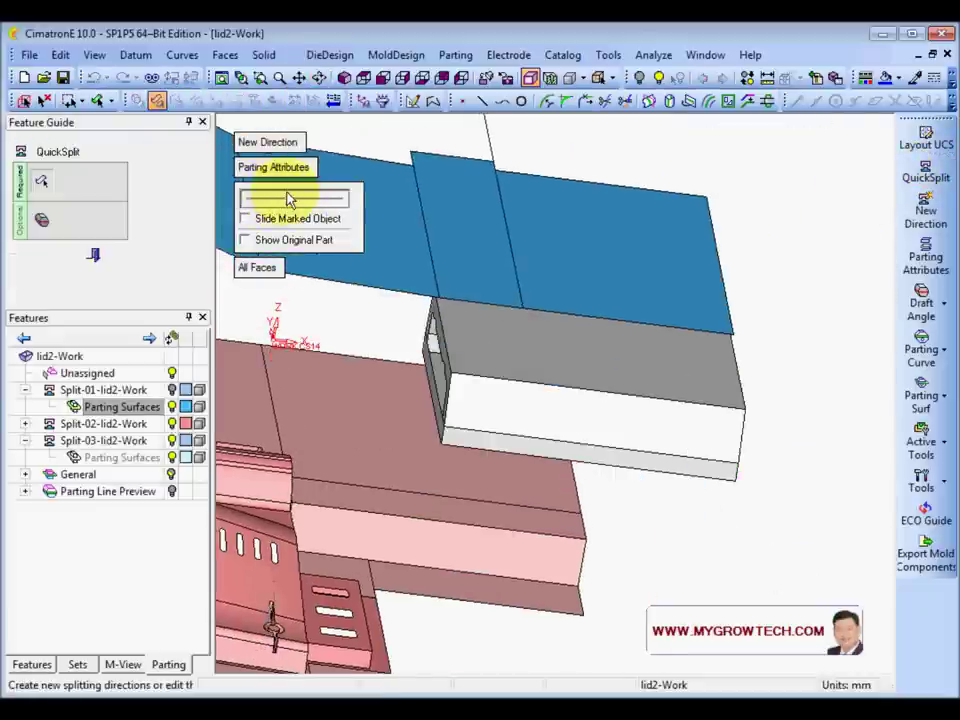
scroll(698, 516, "down", 3)
middle_click_drag(643, 506, 560, 452)
middle_click_drag(514, 418, 540, 456)
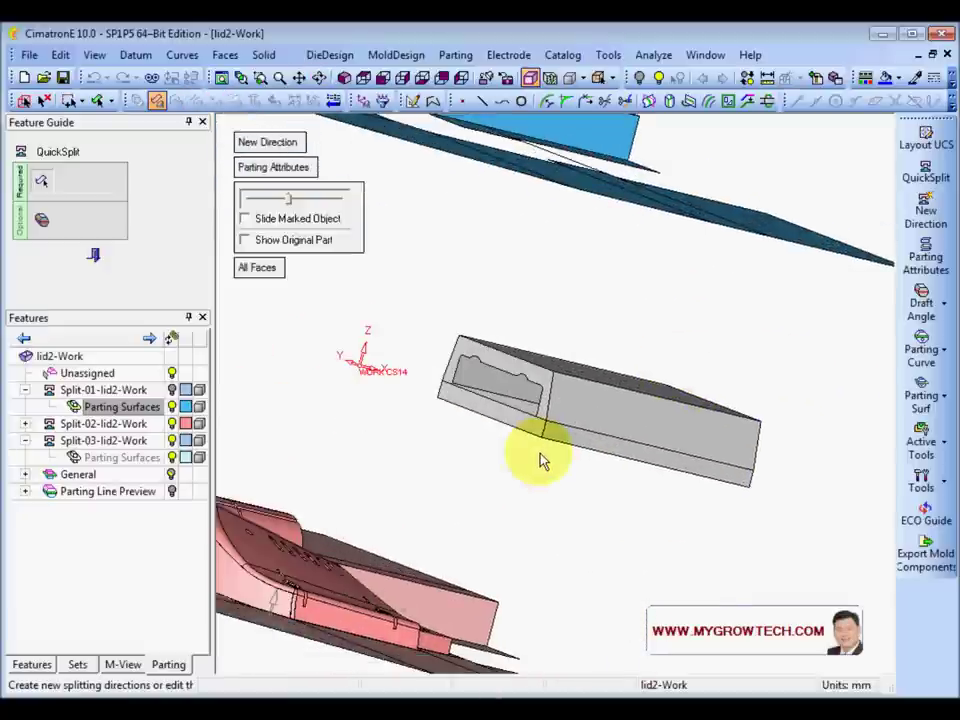
middle_click_drag(658, 321, 520, 342)
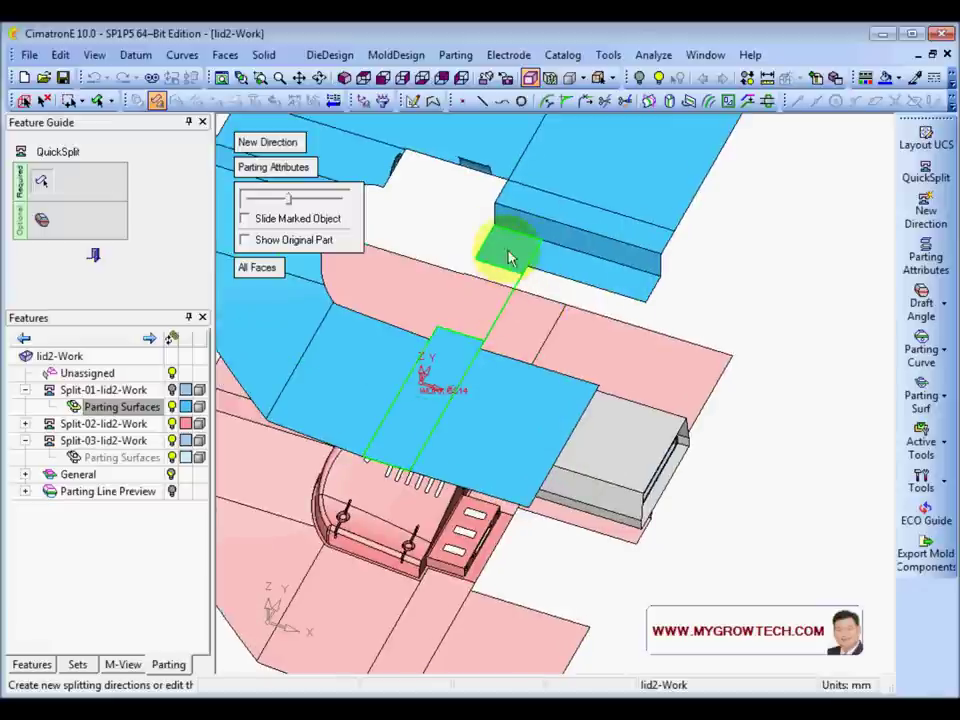
middle_click_drag(493, 279, 564, 441)
Show the Split-01 faces and assign the slider box's upper parting faces to the Split-01 and Split-03 directions using Manual Attachment
left_click(279, 176)
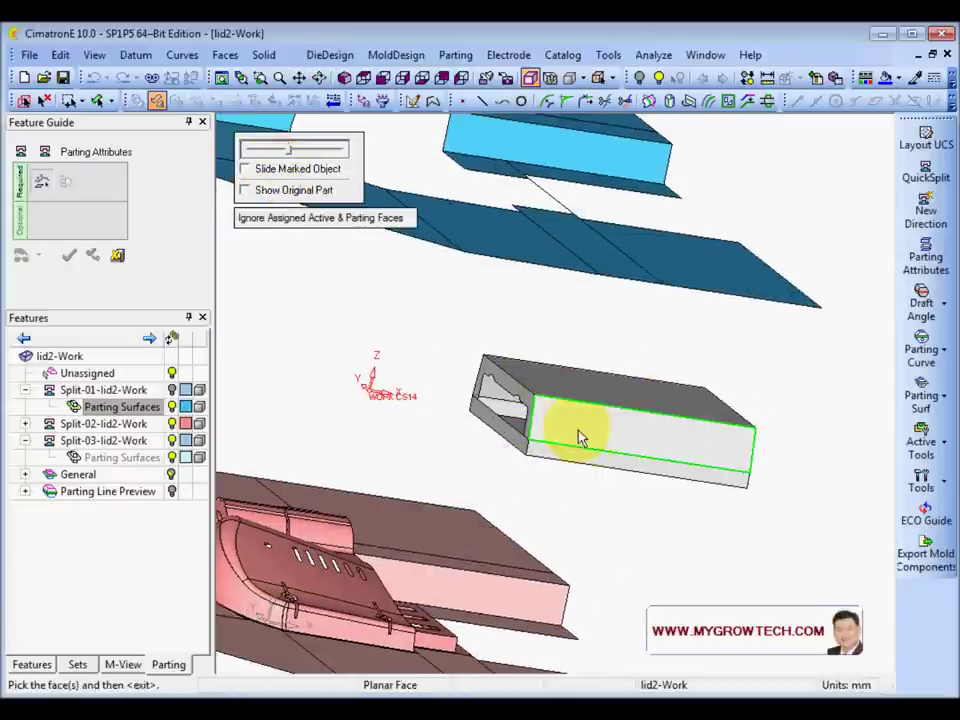
left_click(579, 425)
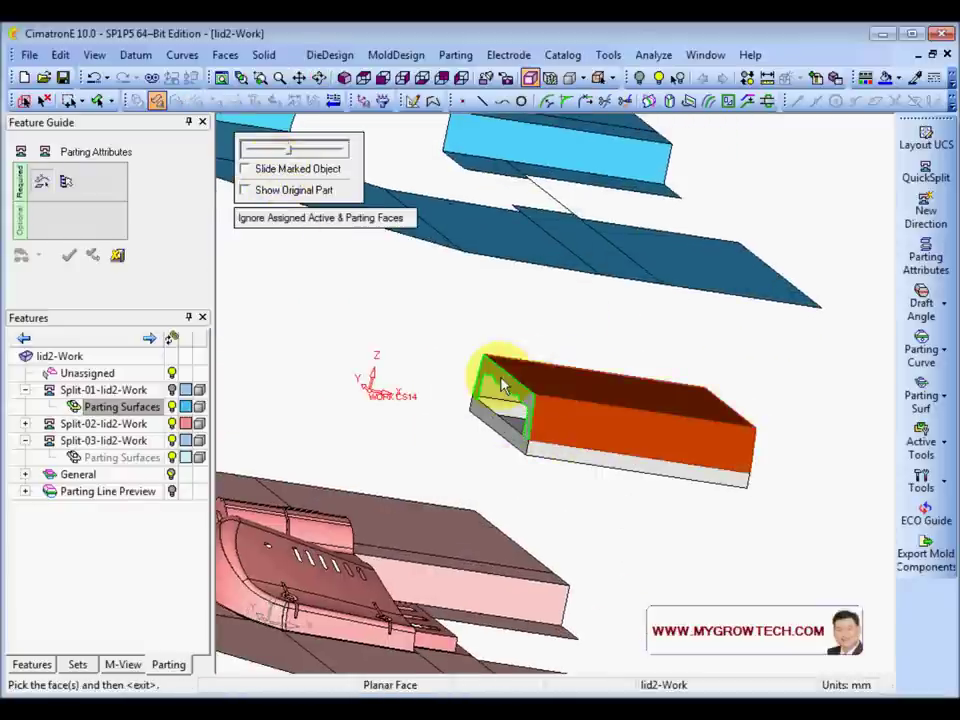
middle_click(440, 355)
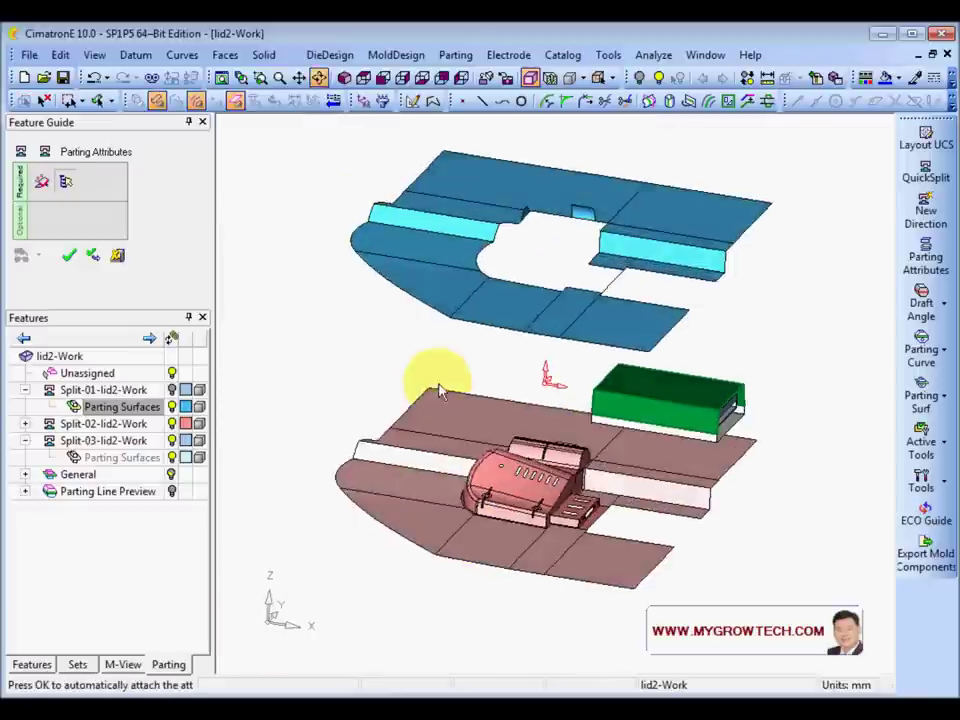
left_click(173, 390)
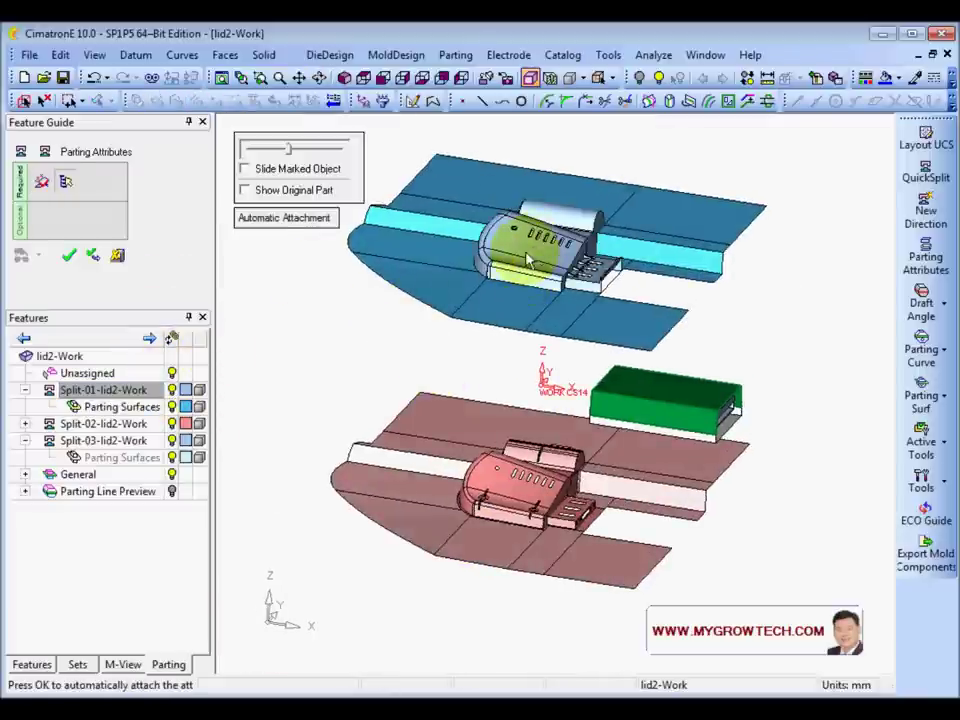
left_click(279, 220)
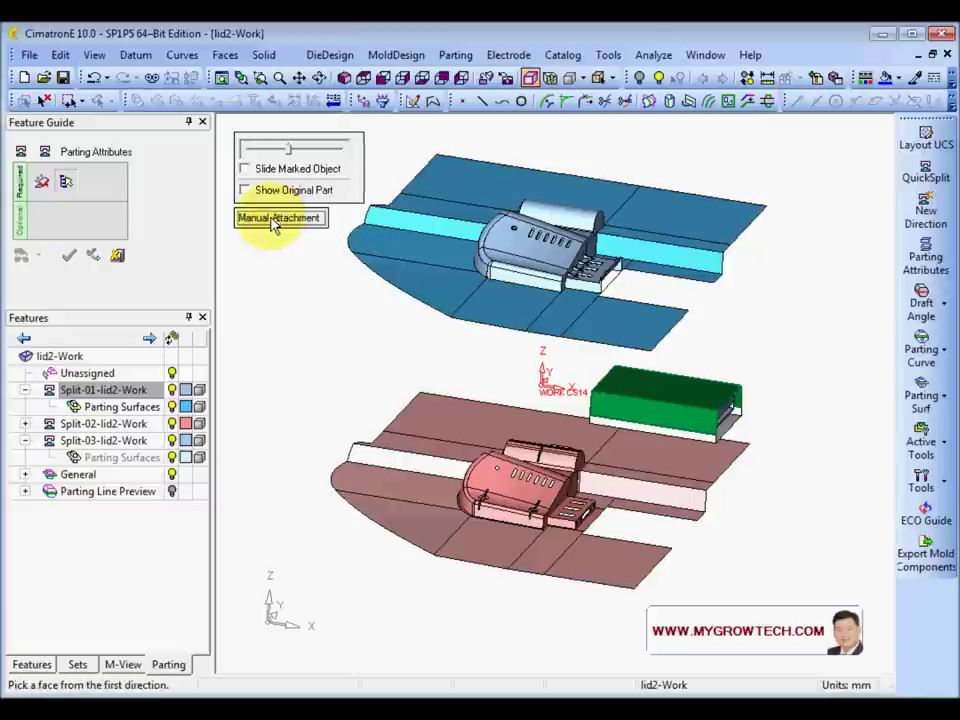
left_click(531, 245)
middle_click_drag(531, 245, 619, 386)
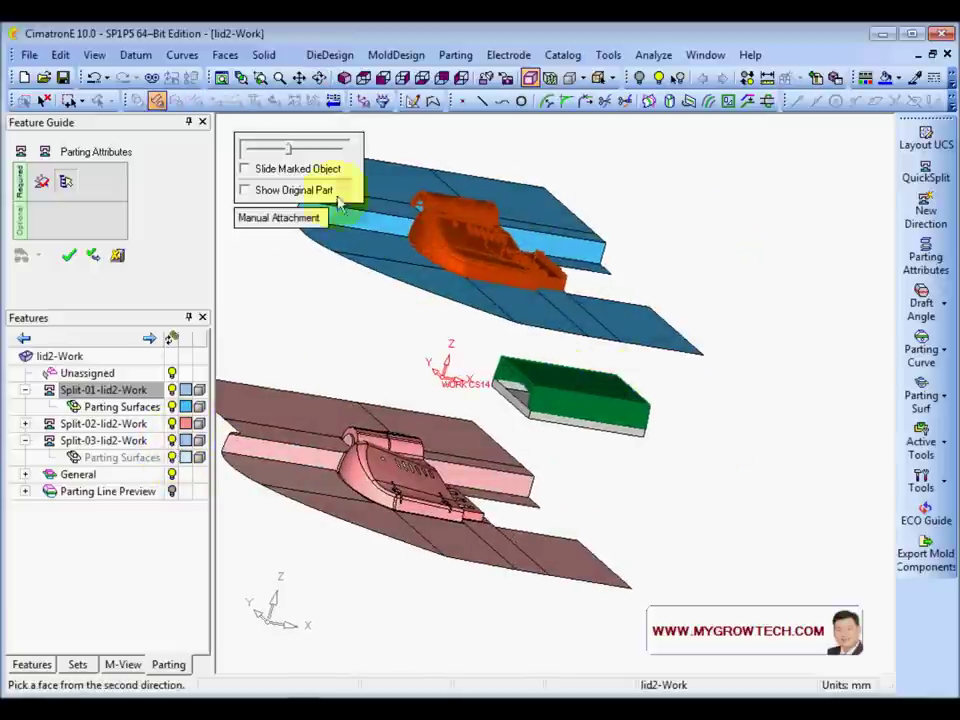
left_click_drag(291, 150, 299, 150)
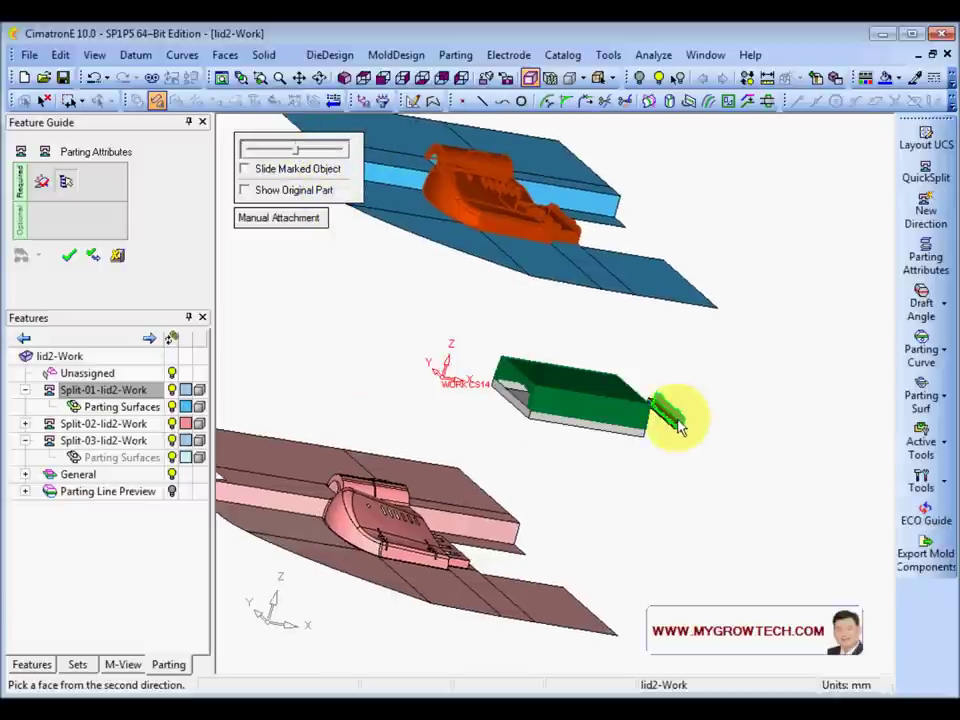
left_click(91, 256)
right_click_drag(587, 362, 587, 386, "ctrl")
left_click_drag(587, 386, 562, 270, "ctrl")
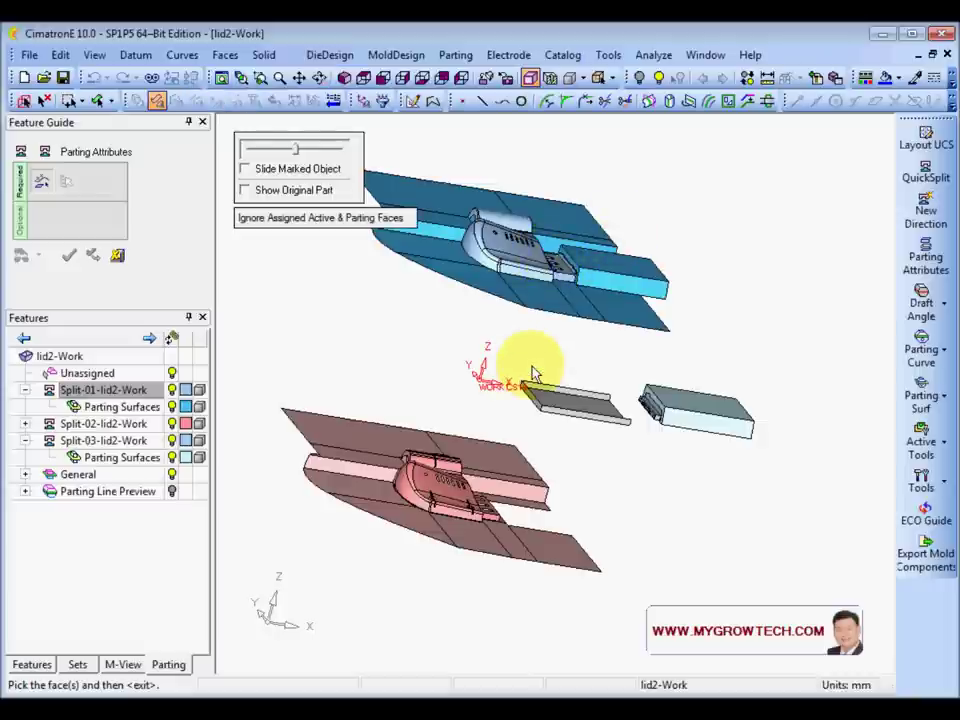
Assign the slider box's lower parting faces to the Split-02 and Split-03 directions, bring the split parts together and exit QuickSplit
left_click(557, 393)
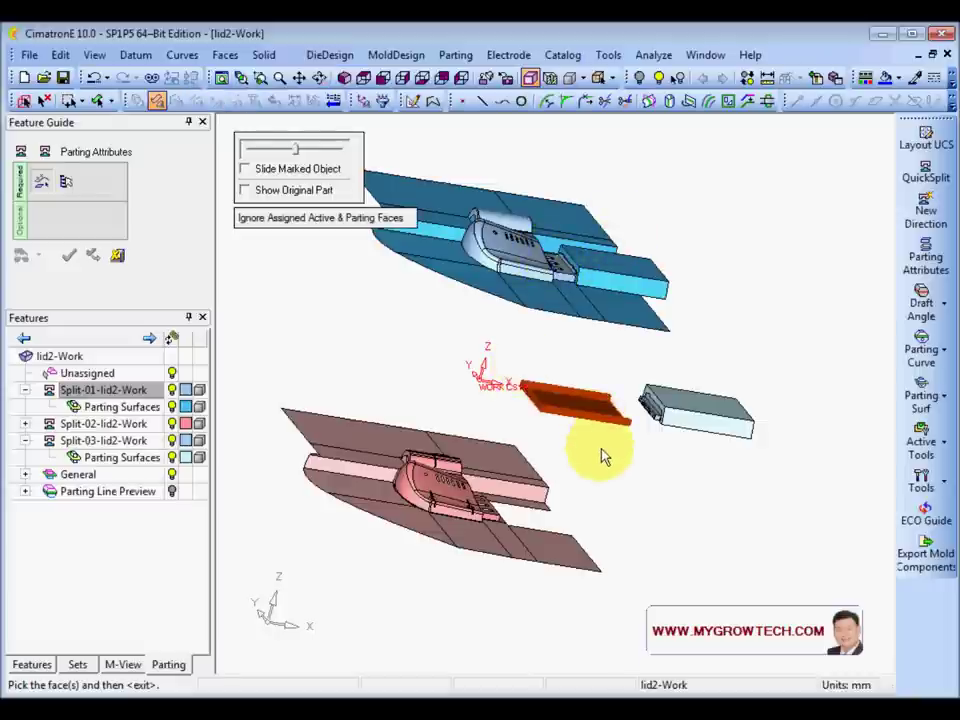
middle_click(605, 456)
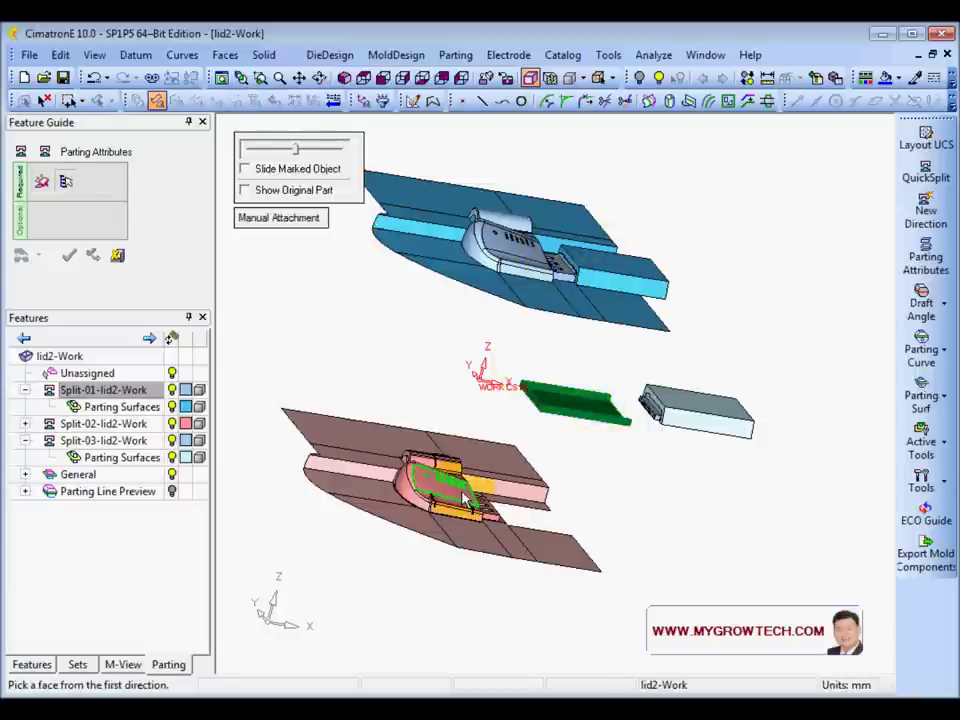
left_click(435, 475)
left_click(650, 405)
middle_click(614, 364)
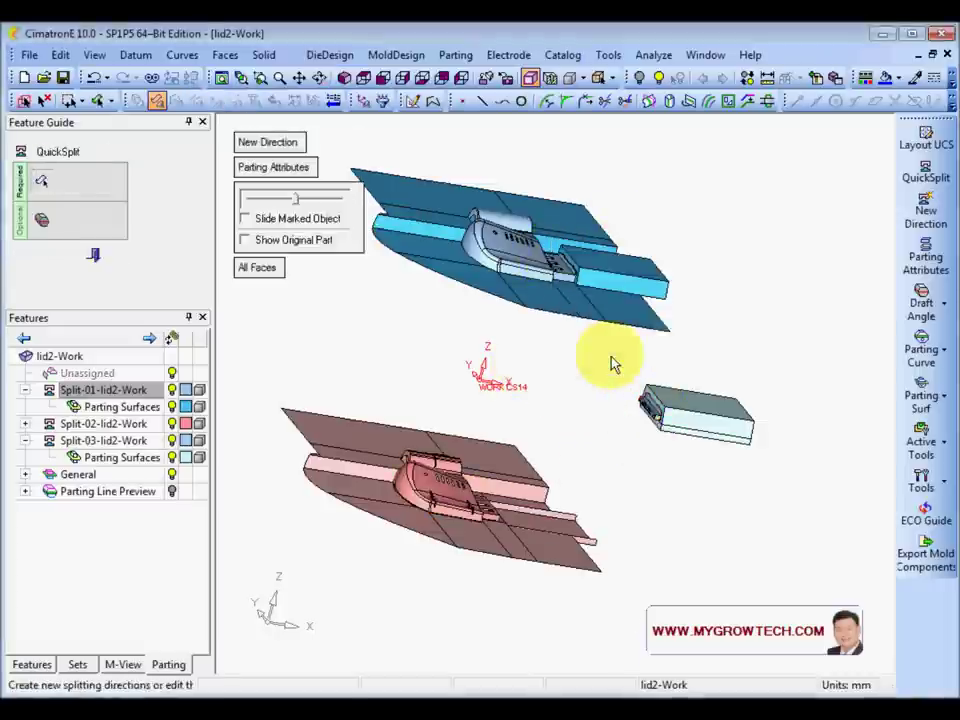
left_click_drag(296, 198, 250, 199)
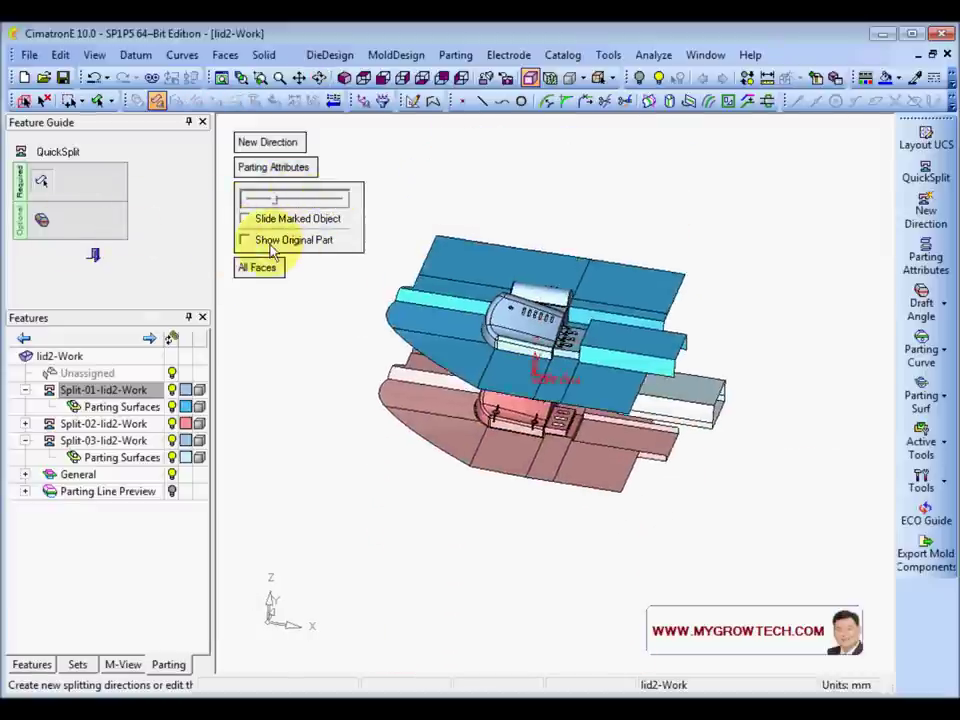
left_click(98, 255)
Try to reopen the boundaries of the narrow planar strip beside the slotted tab for modification
right_click_drag(759, 488, 750, 189, "ctrl")
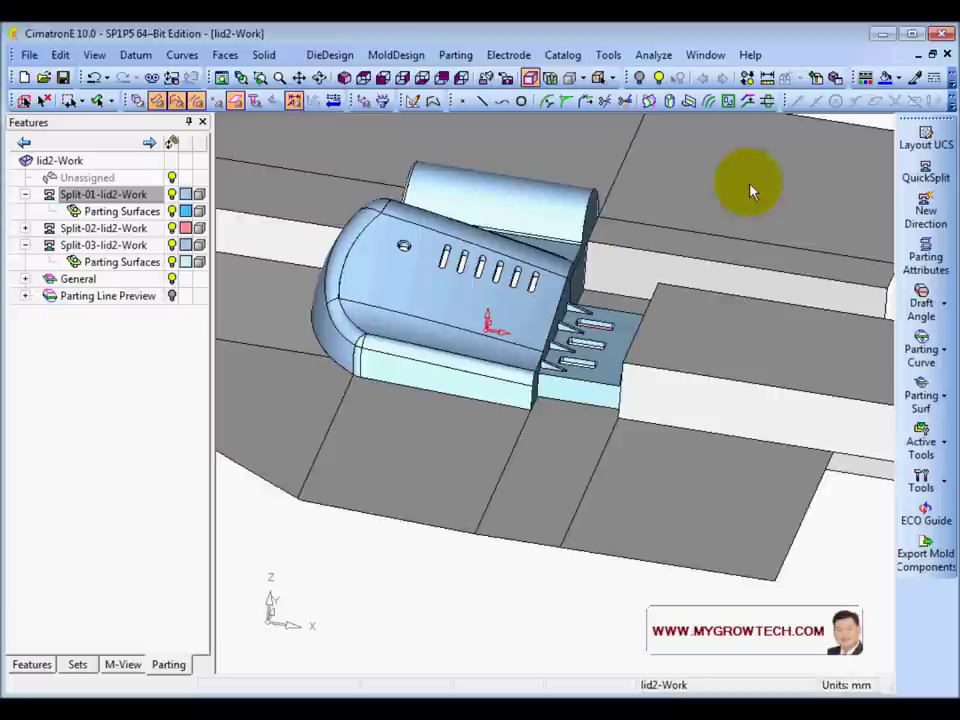
middle_click_drag(565, 424, 509, 394, "ctrl")
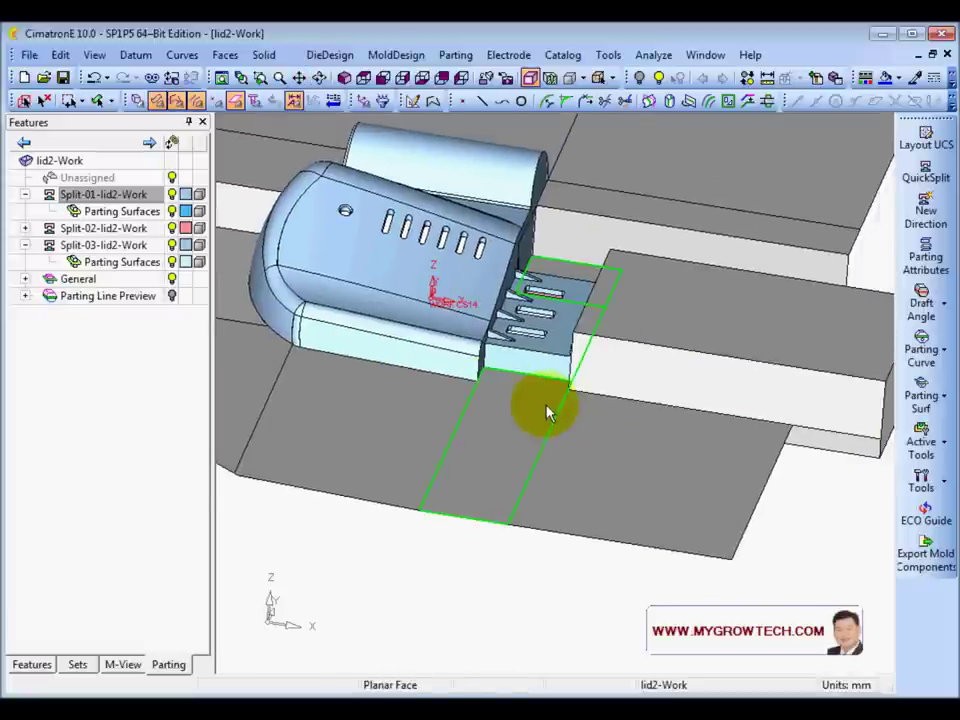
left_click(222, 56)
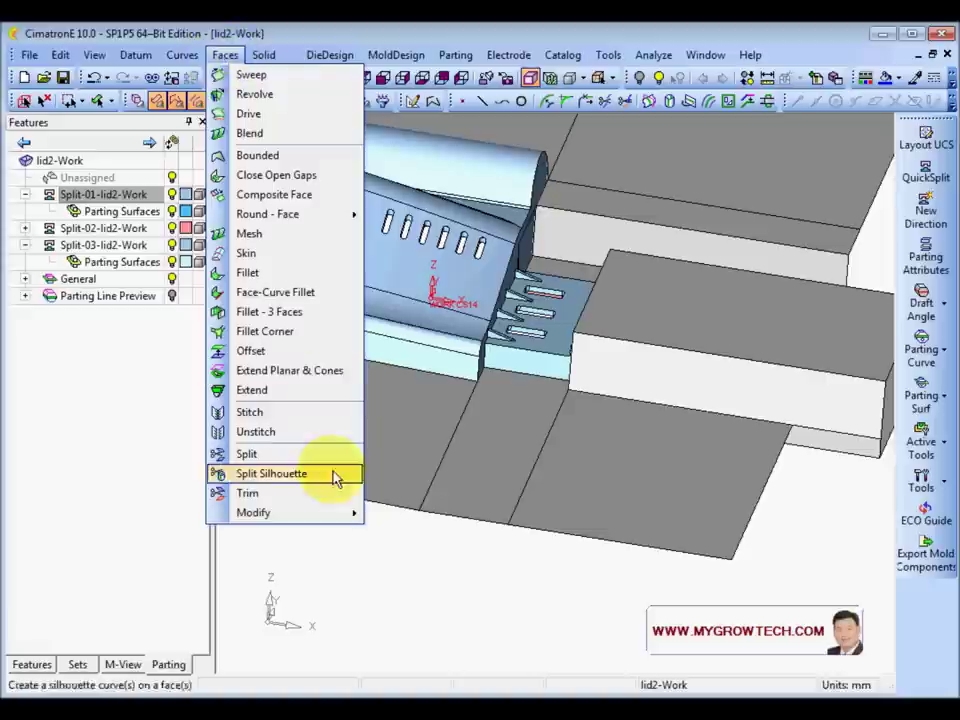
mouse_move(304, 514)
left_click(446, 532)
left_click(528, 433)
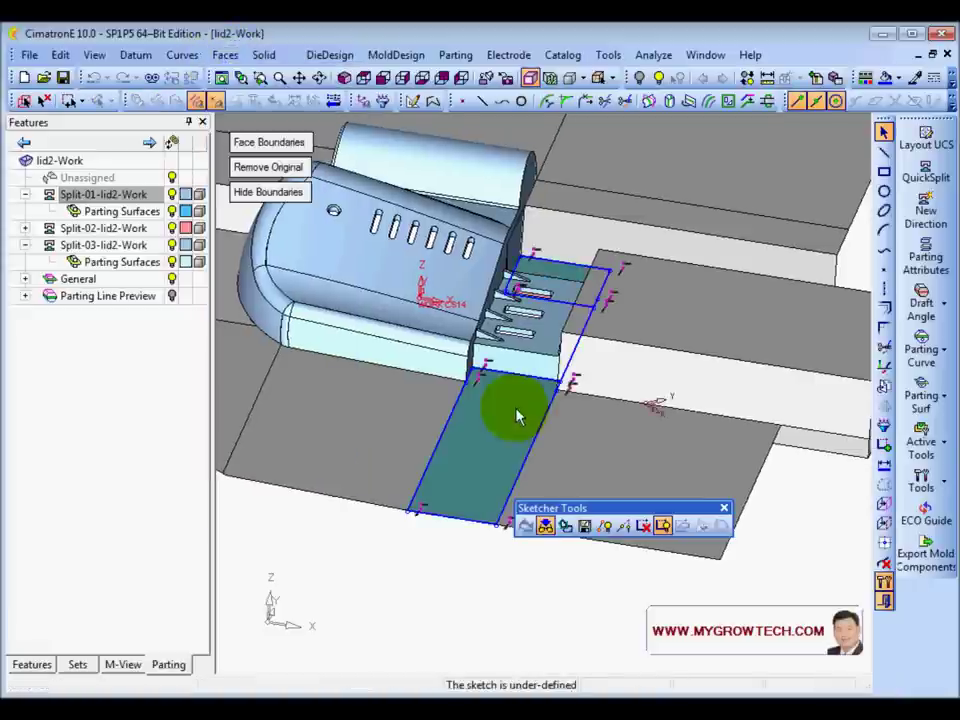
scroll(574, 446, "up", 5)
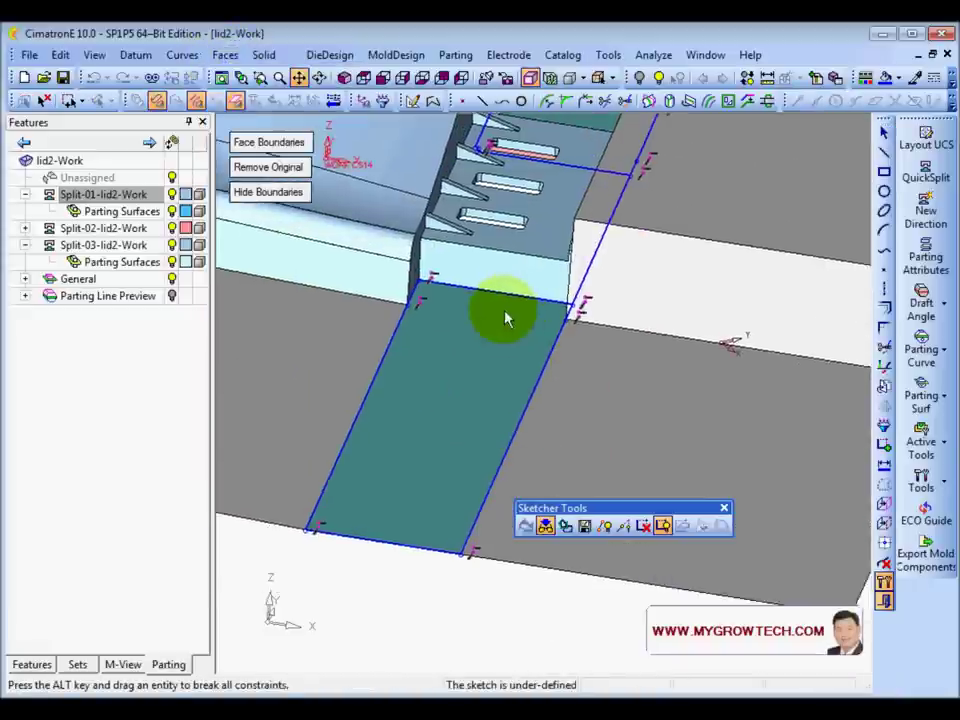
mouse_move(517, 378)
middle_mouse_down()
mouse_move(471, 489)
mouse_move(590, 305)
middle_mouse_up()
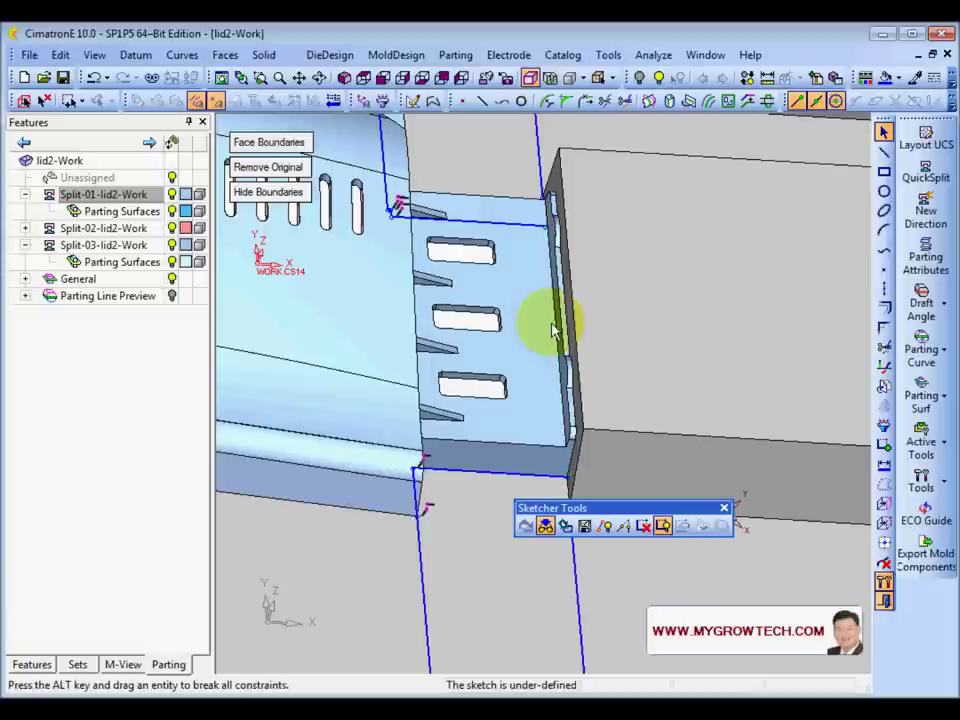
Try to draw a short line at the strip's boundary corner next to the slider box and finish the sketch
left_click(884, 153)
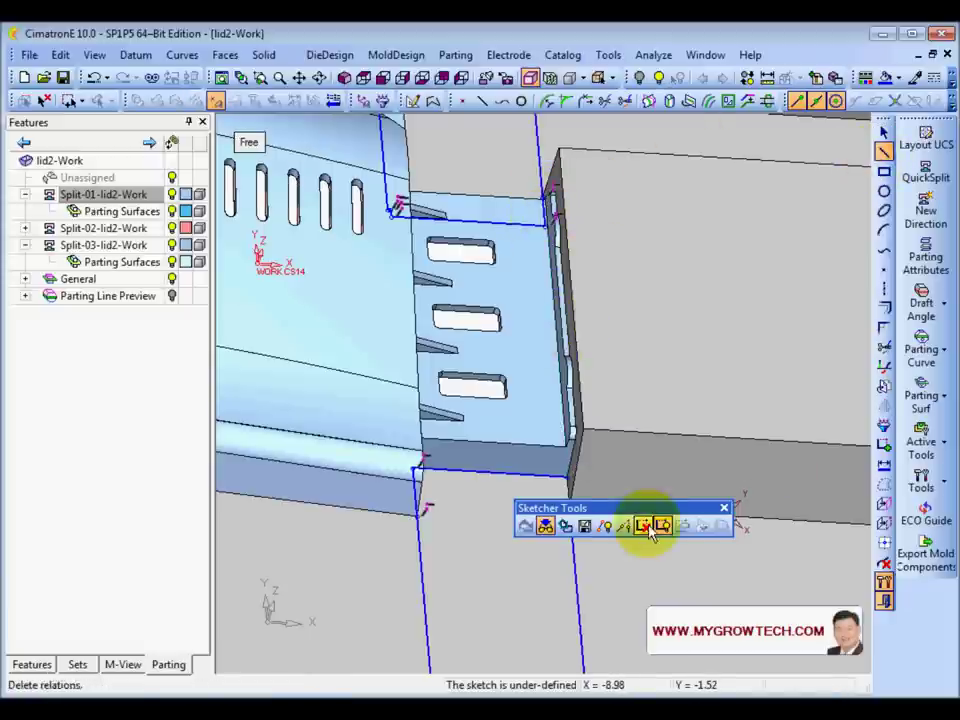
left_click(570, 482)
left_click(568, 478)
middle_click_drag(623, 469, 642, 500)
left_click(566, 490)
right_click(652, 270)
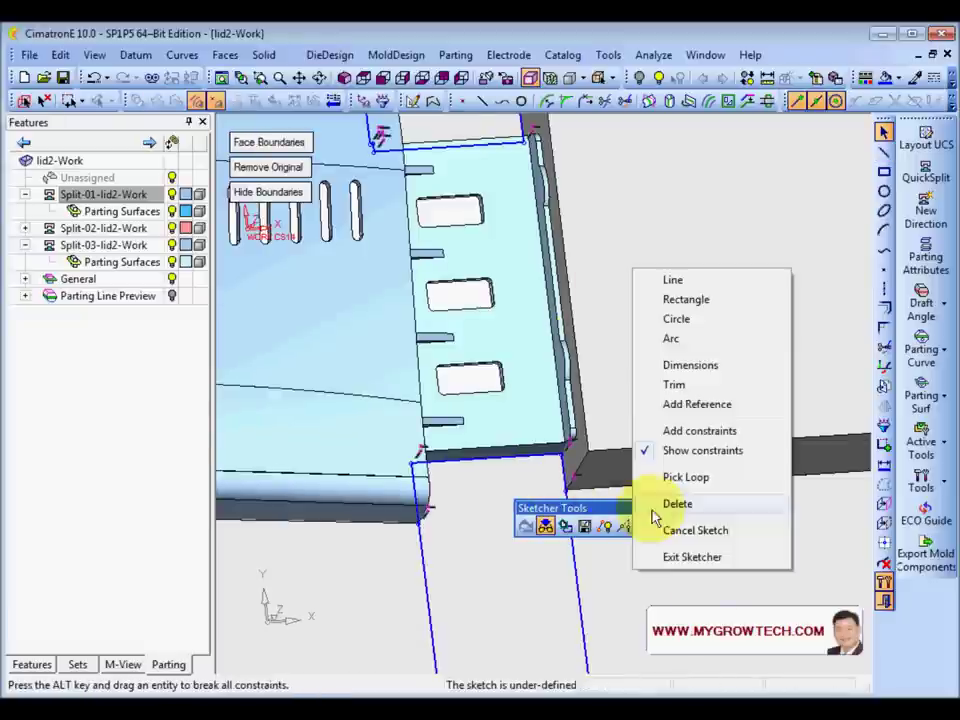
left_click(690, 557)
left_click(597, 407)
Check the strip's boundary loops and cancel the boundary sketch
mouse_move(654, 343)
middle_mouse_down()
mouse_move(497, 343)
mouse_move(540, 395)
middle_mouse_up()
right_click_drag(552, 420, 476, 483, "ctrl")
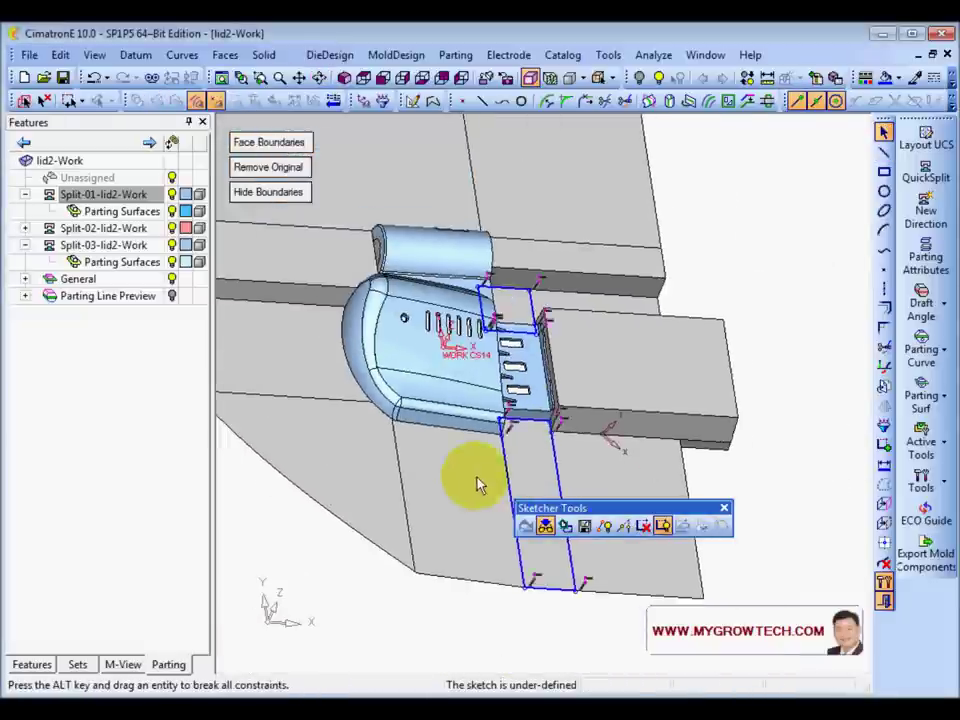
middle_click_drag(476, 483, 433, 418, "ctrl")
right_click_drag(426, 501, 450, 471, "ctrl")
middle_click_drag(450, 471, 420, 488, "ctrl")
mouse_move(500, 428)
middle_mouse_down()
mouse_move(489, 321)
mouse_move(444, 364)
mouse_move(500, 413)
middle_mouse_up()
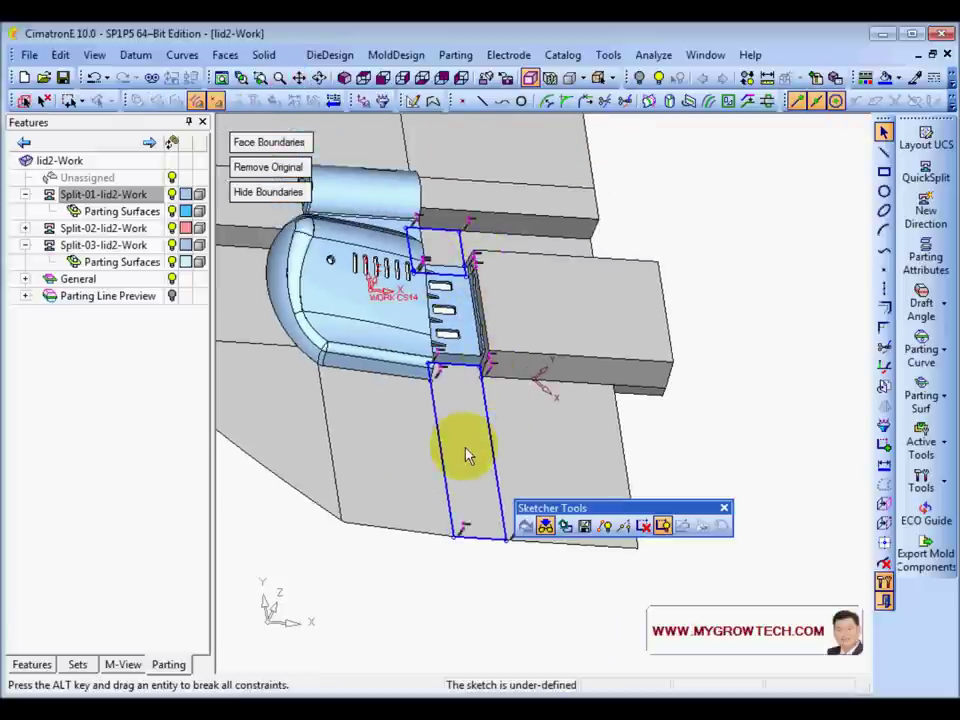
right_click(698, 247)
left_click(767, 509)
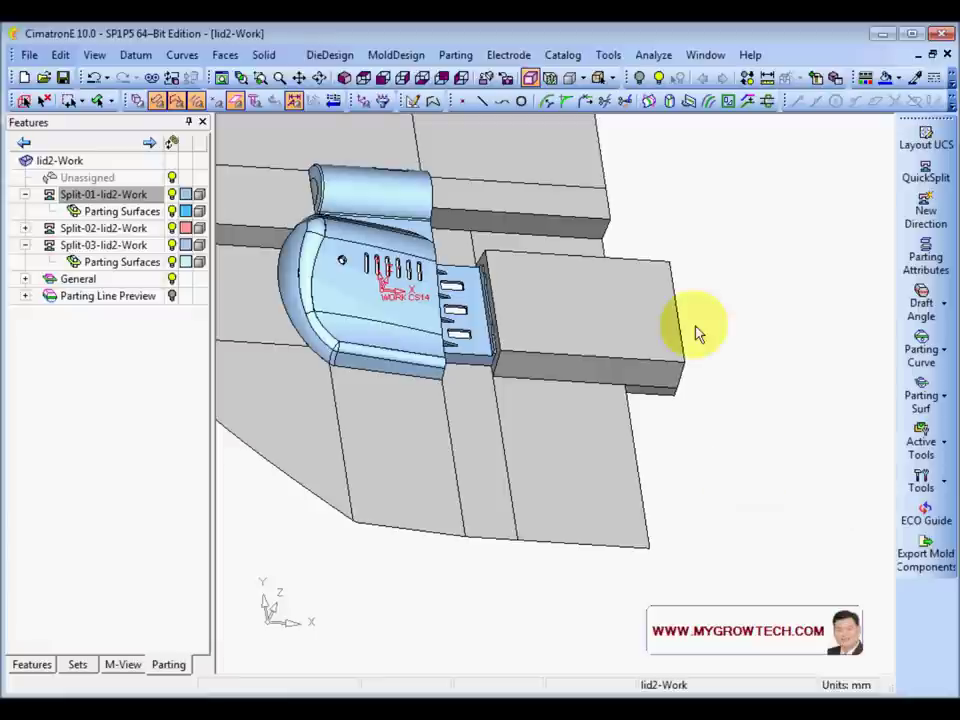
Split the narrow flat parting strip at the slotted tab's side wall, editing the split to resolve its creation conflict
scroll(732, 450, "up", 2)
left_click_drag(462, 443, 462, 400, "ctrl")
right_click_drag(469, 495, 471, 398, "ctrl")
middle_click_drag(471, 398, 512, 446, "ctrl")
right_click(497, 405)
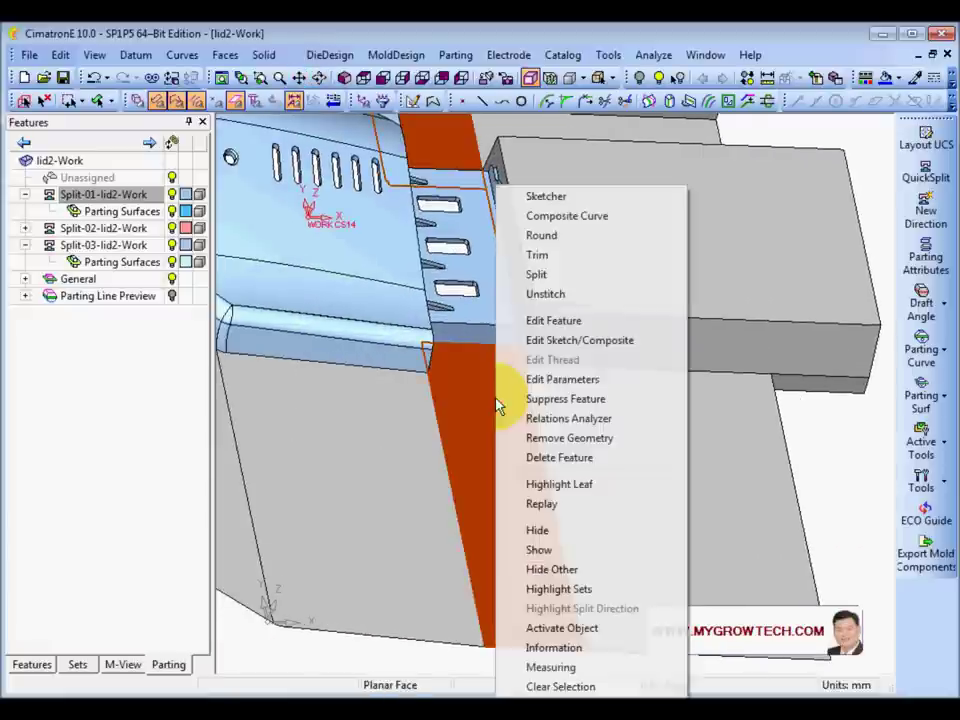
left_click(556, 279)
left_click(475, 342)
left_click(494, 334)
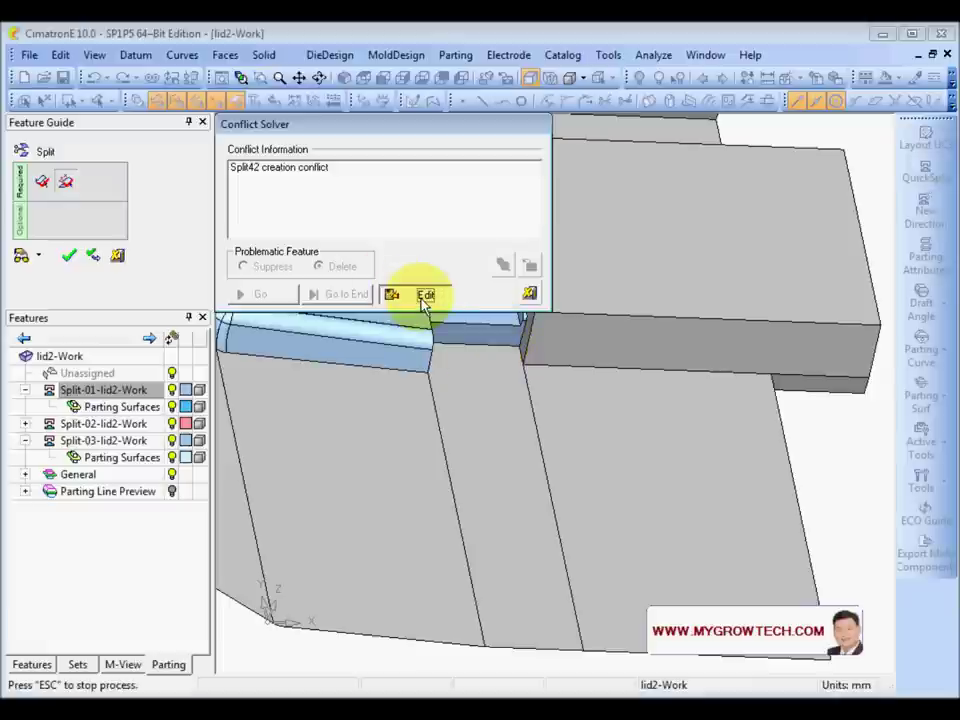
left_click(424, 294)
left_click(259, 143)
middle_click(464, 385)
Trim the small part of the flat strip between the lid's cylindrical hinge and the slider box against the slotted tab's side
left_click(464, 385)
middle_click_drag(481, 472, 497, 307)
right_click(492, 302)
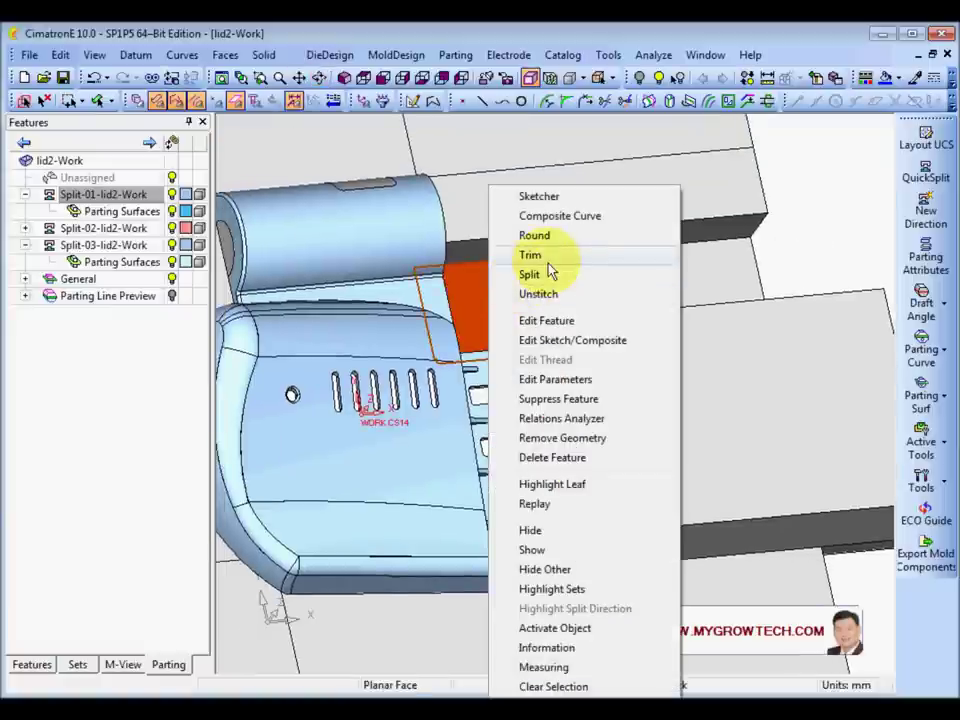
left_click(546, 262)
middle_click_drag(536, 311, 519, 375)
left_click(519, 375)
middle_click(501, 342)
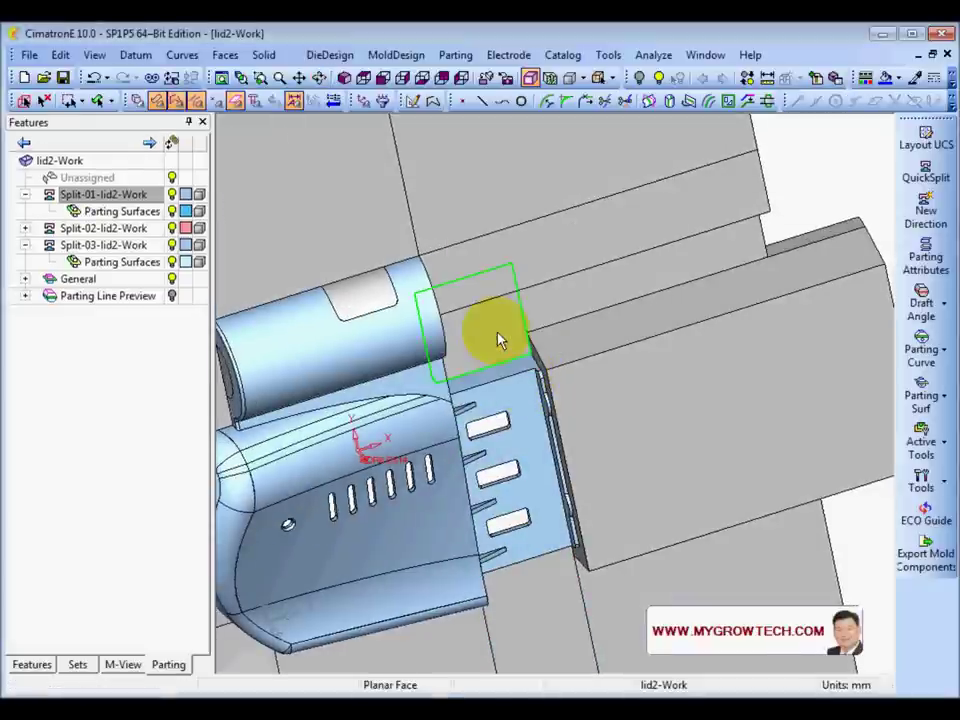
Slide the split parts apart in QuickSplit, inspect the parting surfaces of all directions, close the parts again and exit
middle_click_drag(598, 429, 566, 310)
scroll(497, 386, "down", 3)
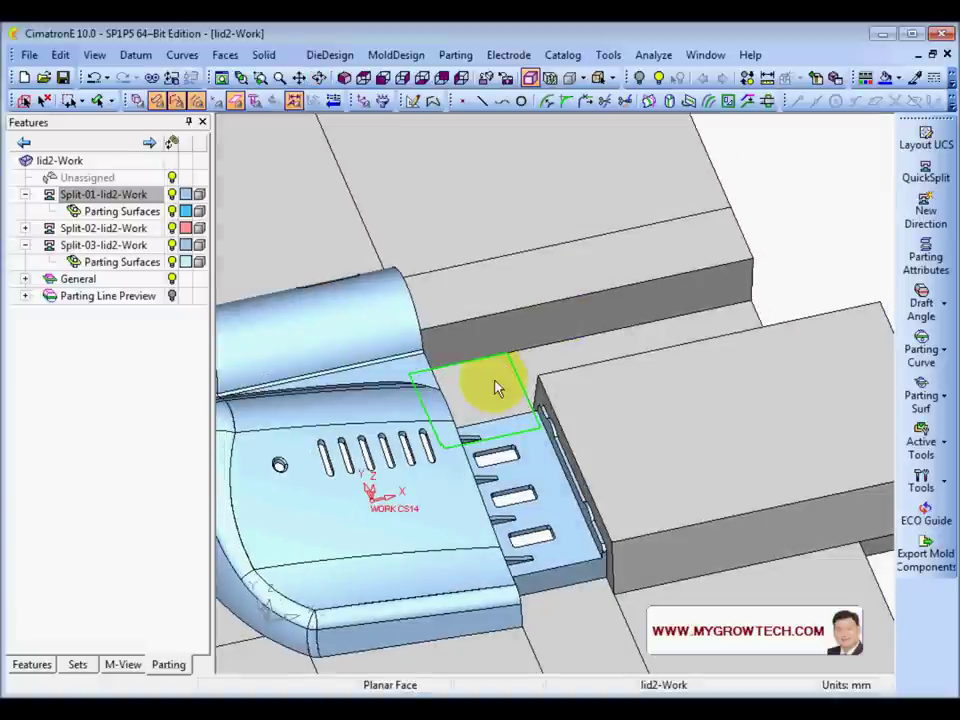
scroll(681, 264, "down", 5)
left_click(947, 184)
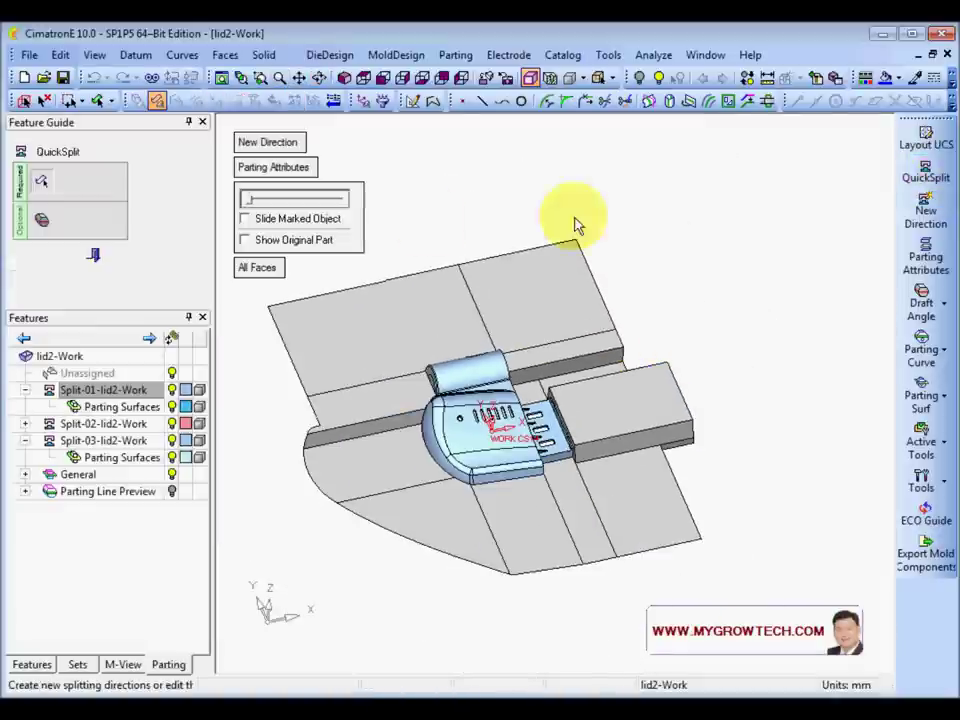
left_click_drag(251, 202, 291, 204)
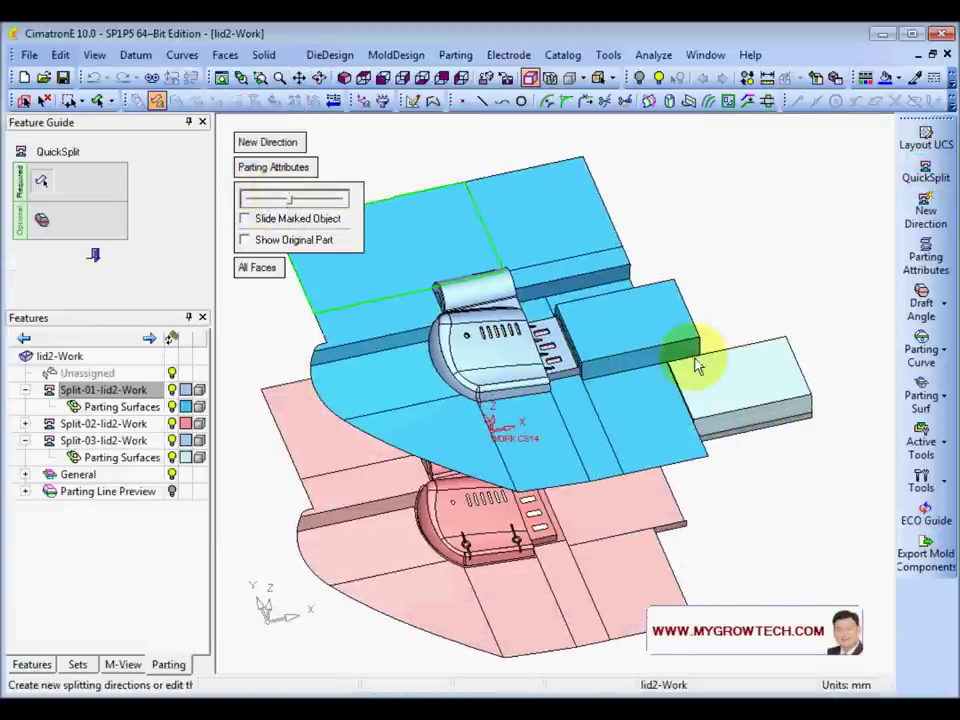
middle_click_drag(696, 356, 476, 342)
middle_click_drag(636, 452, 539, 365)
middle_click_drag(633, 472, 661, 405)
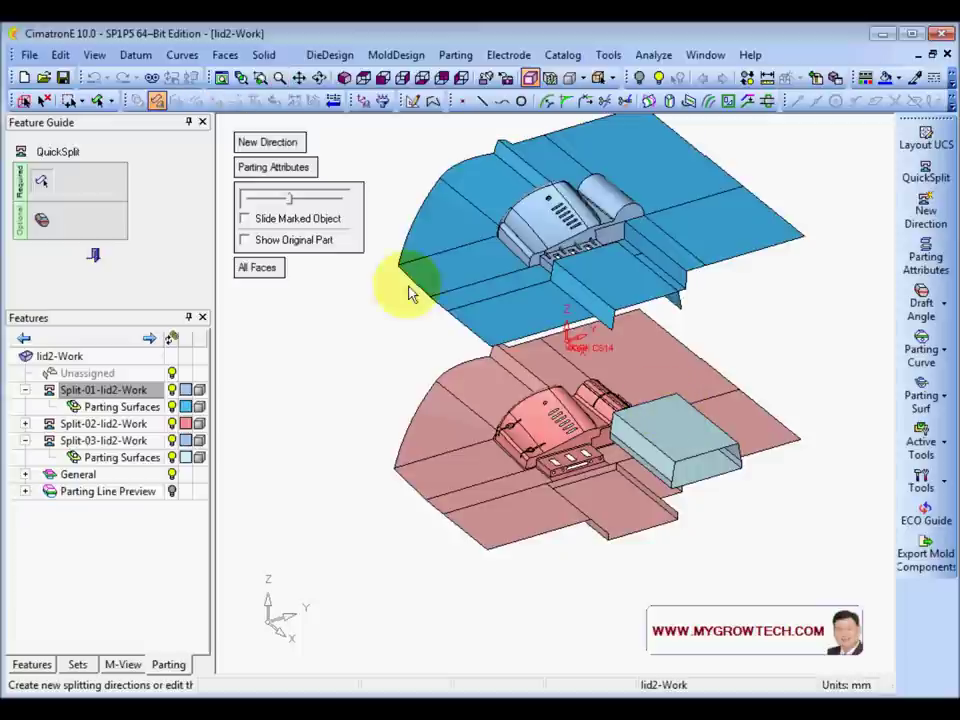
left_click_drag(288, 198, 221, 210)
middle_click_drag(498, 446, 643, 449)
right_click(643, 450)
left_click(90, 253)
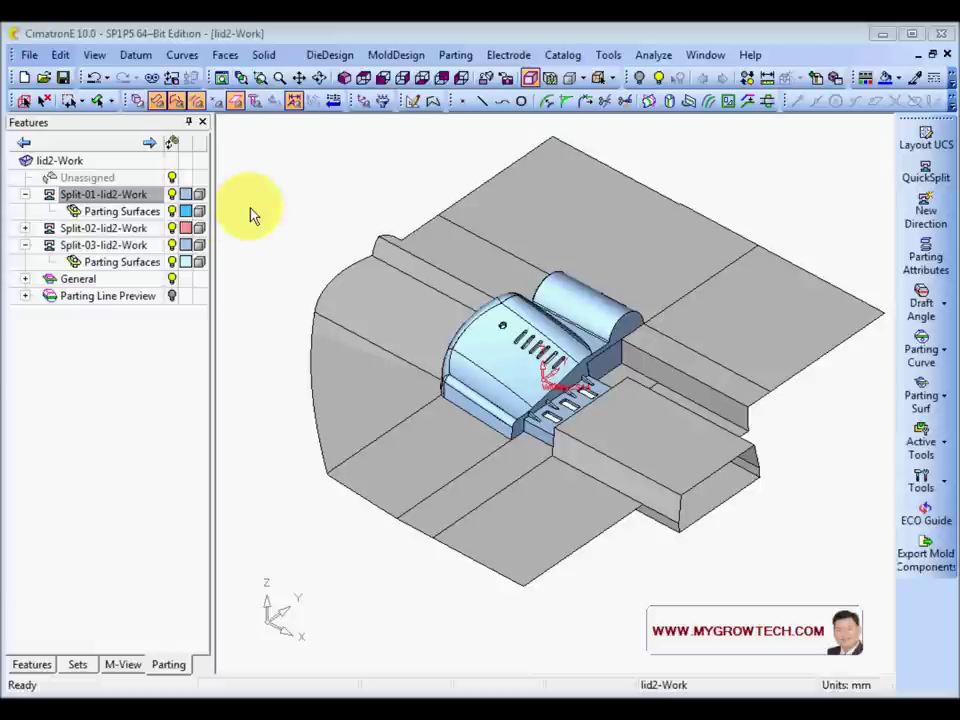
Create internal parting curves around the lid's holes and slots with an adjoin tolerance of 0.1000
scroll(577, 345, "up", 3)
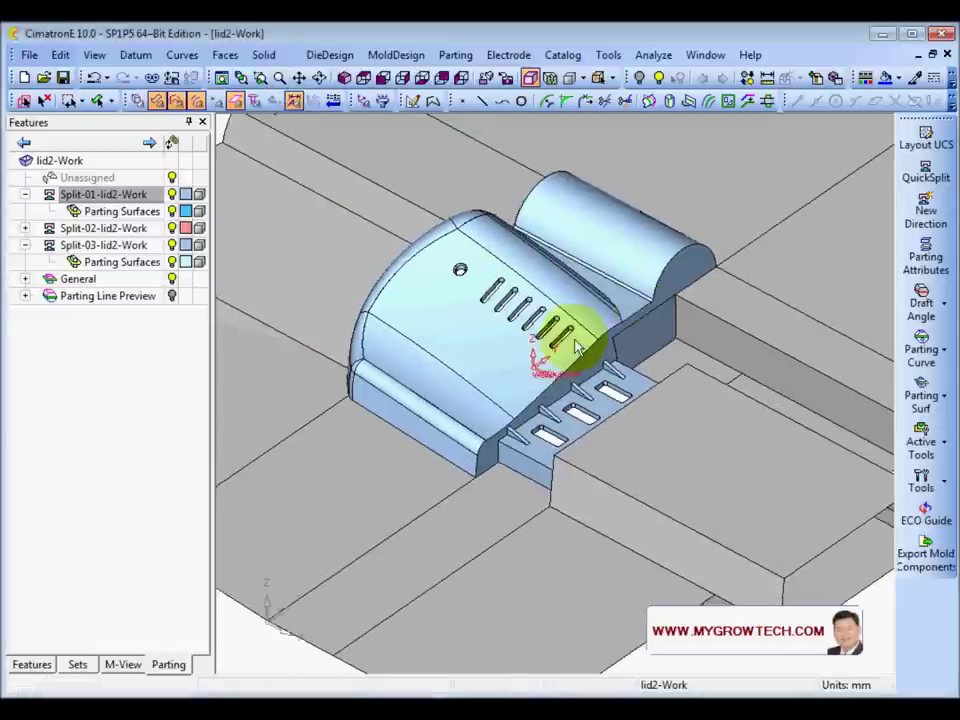
middle_click_drag(575, 345, 551, 358, "ctrl")
right_click_drag(555, 461, 532, 399, "ctrl")
middle_click_drag(532, 399, 553, 399, "ctrl")
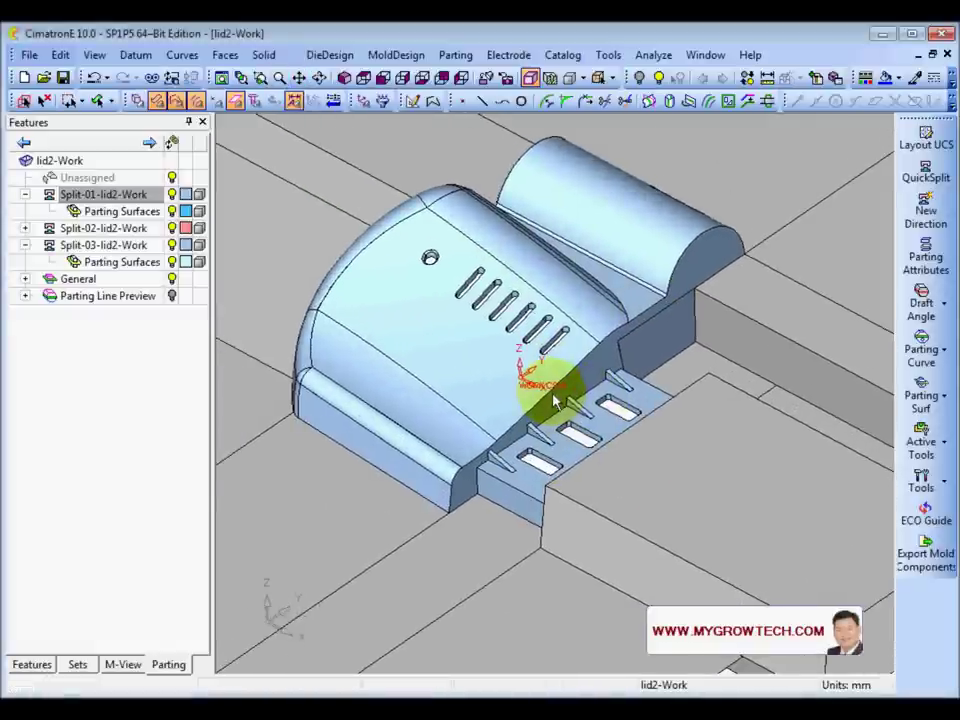
left_click(950, 347)
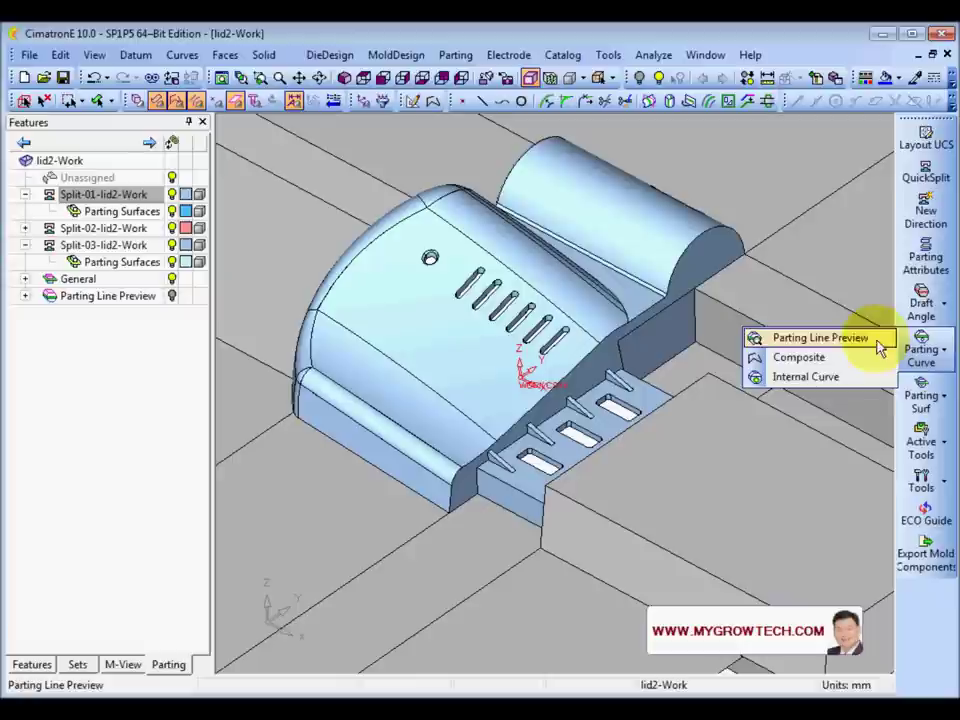
left_click(818, 379)
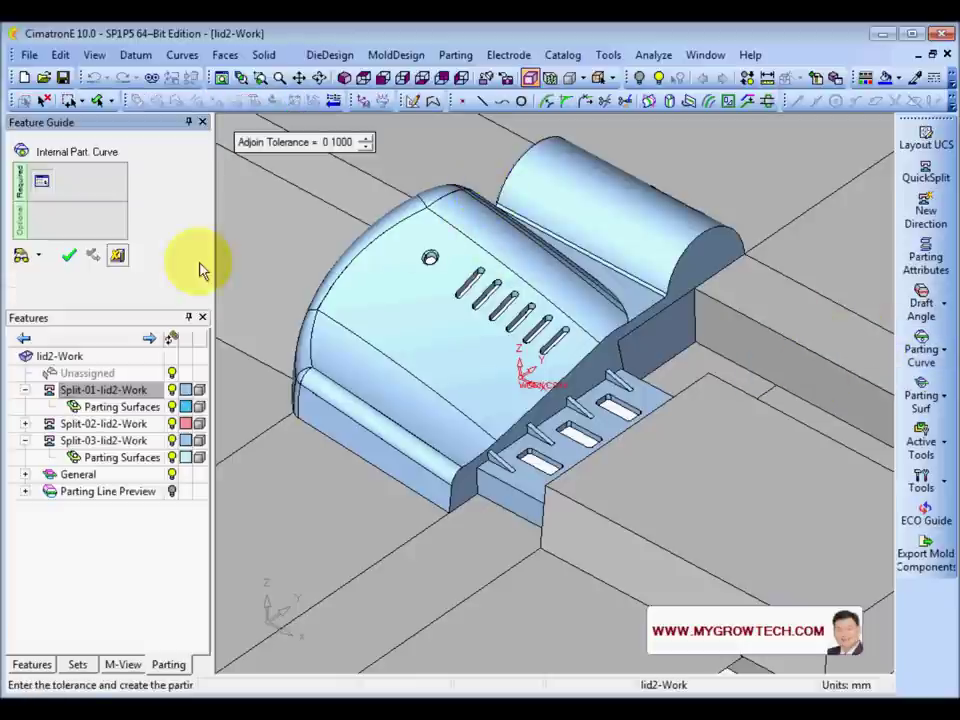
left_click(70, 258)
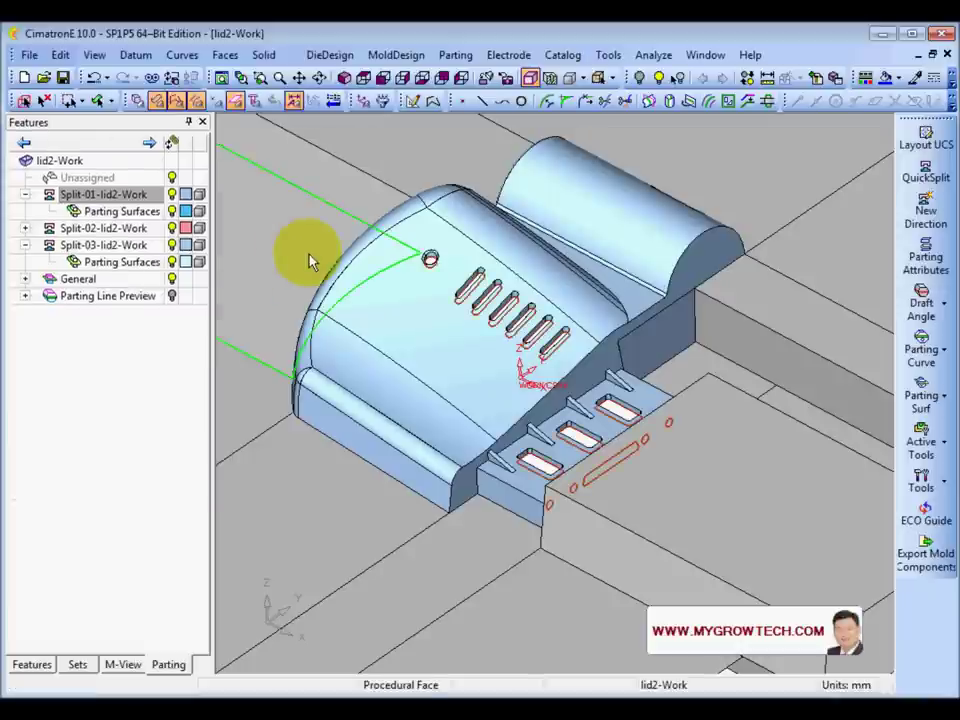
middle_click_drag(480, 374, 424, 340, "ctrl")
left_click_drag(424, 340, 460, 326, "ctrl")
middle_click_drag(410, 327, 467, 345, "ctrl")
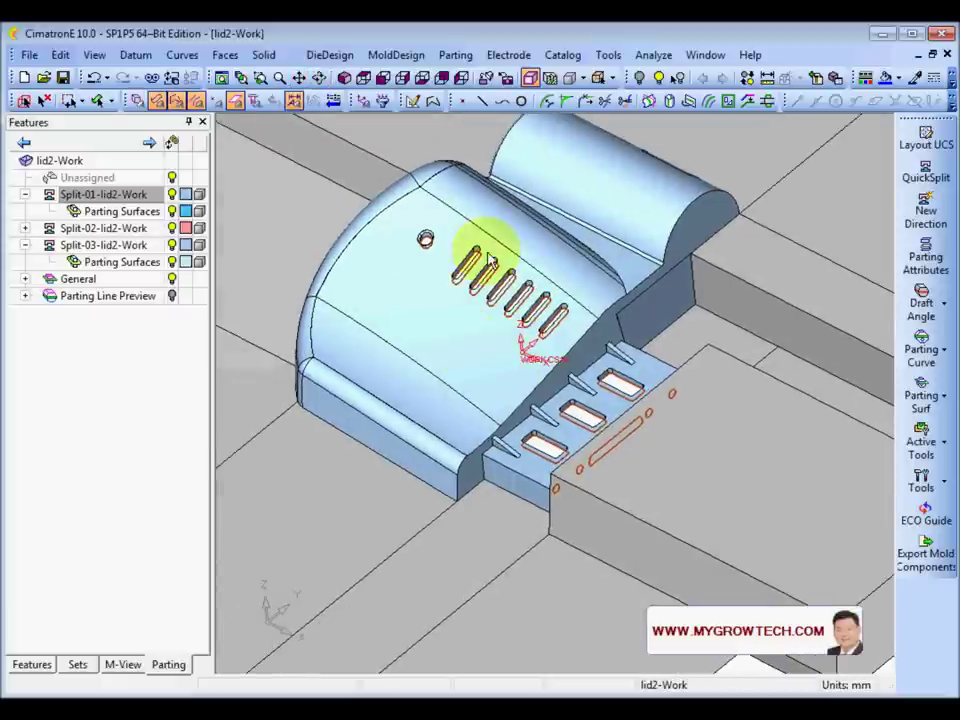
Create internal parting surfaces that close the lid's openings, using a maximum gap of 0.1000
left_click(926, 396)
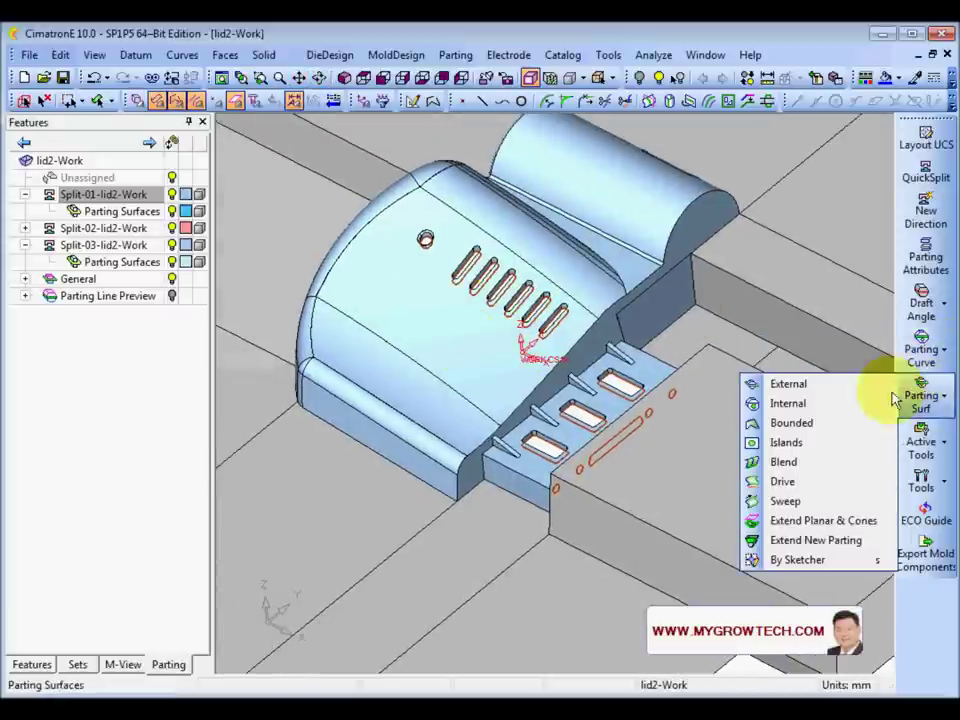
left_click(789, 383)
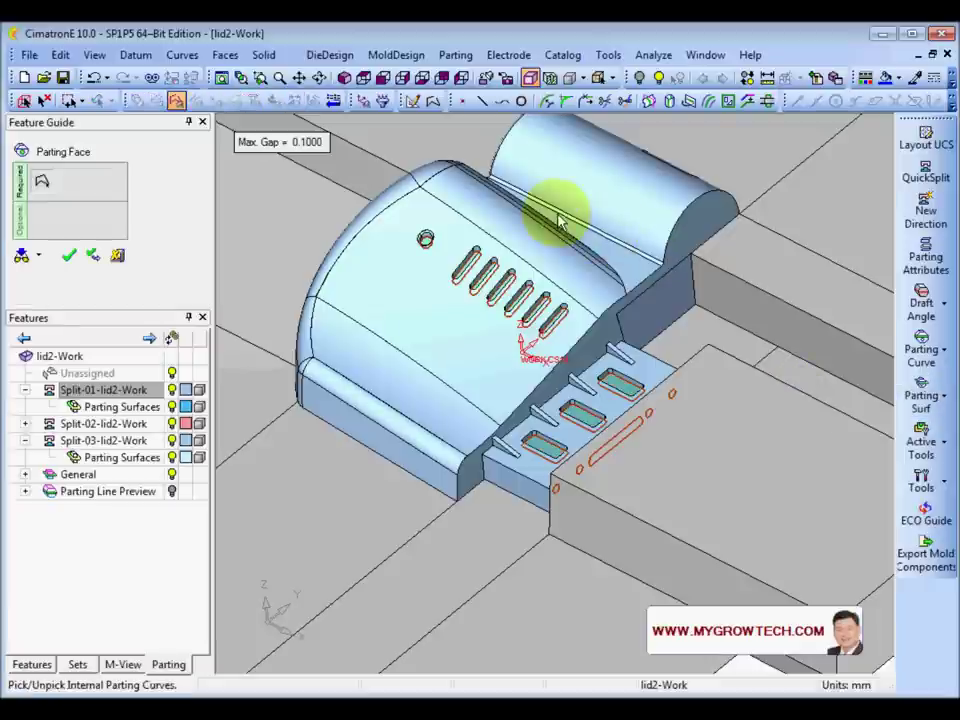
middle_click(560, 203)
left_click(561, 200)
right_click_drag(561, 200, 563, 286, "ctrl")
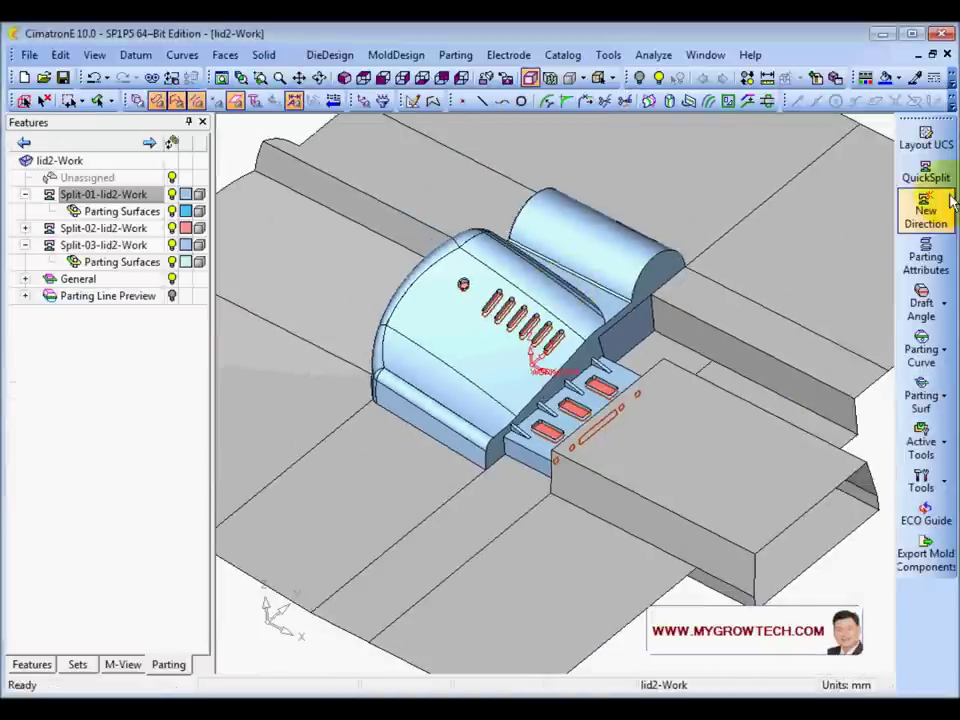
Slide the split parts apart in QuickSplit to inspect the new internal parting surfaces, exit and clear the selection
left_click(926, 174)
left_click_drag(250, 203, 296, 199)
middle_click_drag(593, 531, 549, 364, "ctrl")
left_click_drag(549, 364, 522, 395, "ctrl")
middle_click_drag(522, 395, 511, 453, "ctrl")
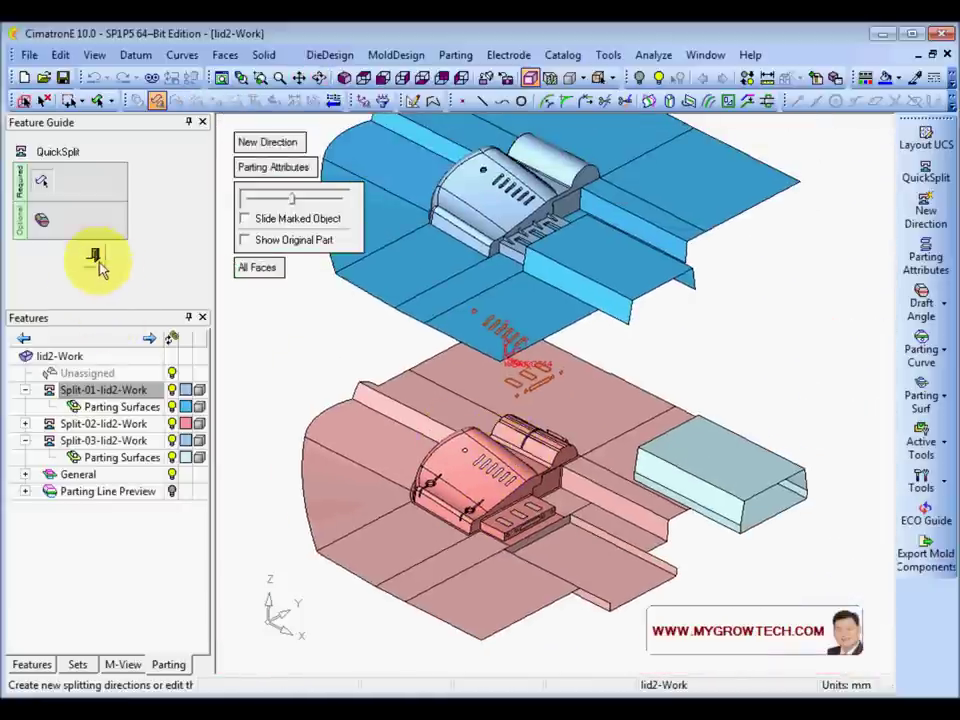
left_click(95, 256)
right_click_drag(562, 497, 625, 350, "ctrl")
middle_click_drag(484, 380, 531, 481, "ctrl")
left_click(44, 100)
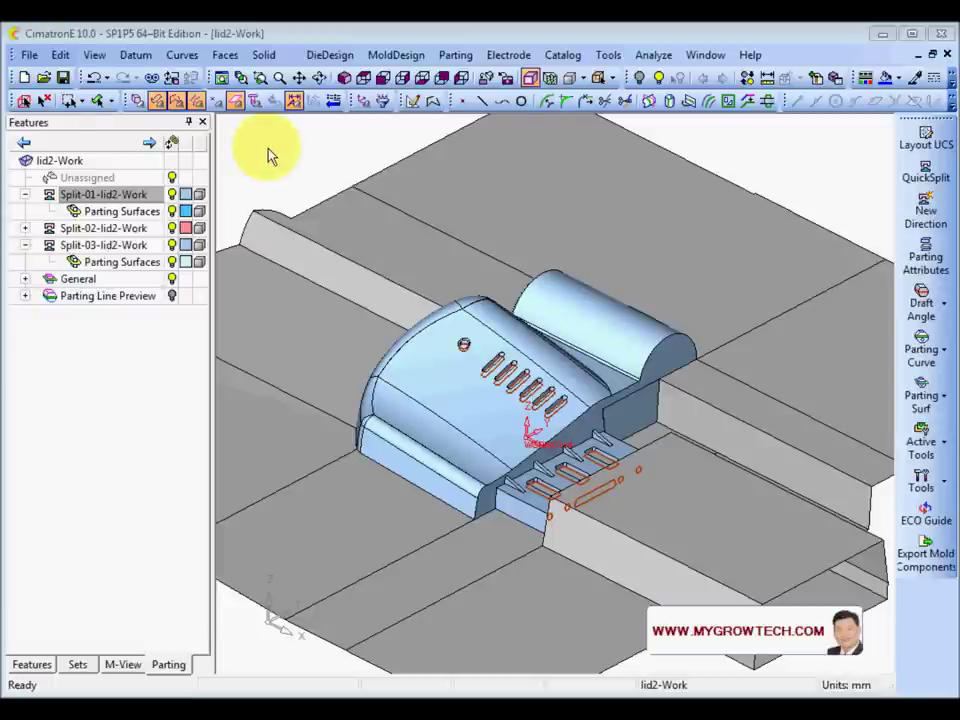
Sketch a rectangle enclosing the lid on the flat parting face between the hinge cylinder and the slotted tab, and exit the sketch
right_click_drag(346, 198, 519, 394, "ctrl")
left_click_drag(519, 394, 464, 282, "ctrl")
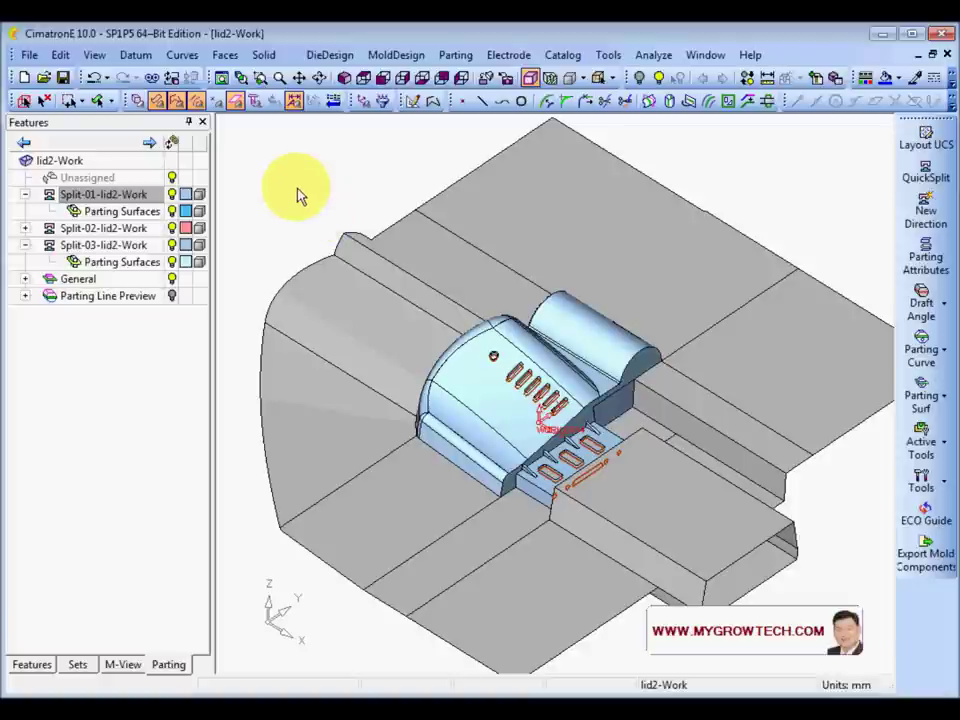
left_click(420, 104)
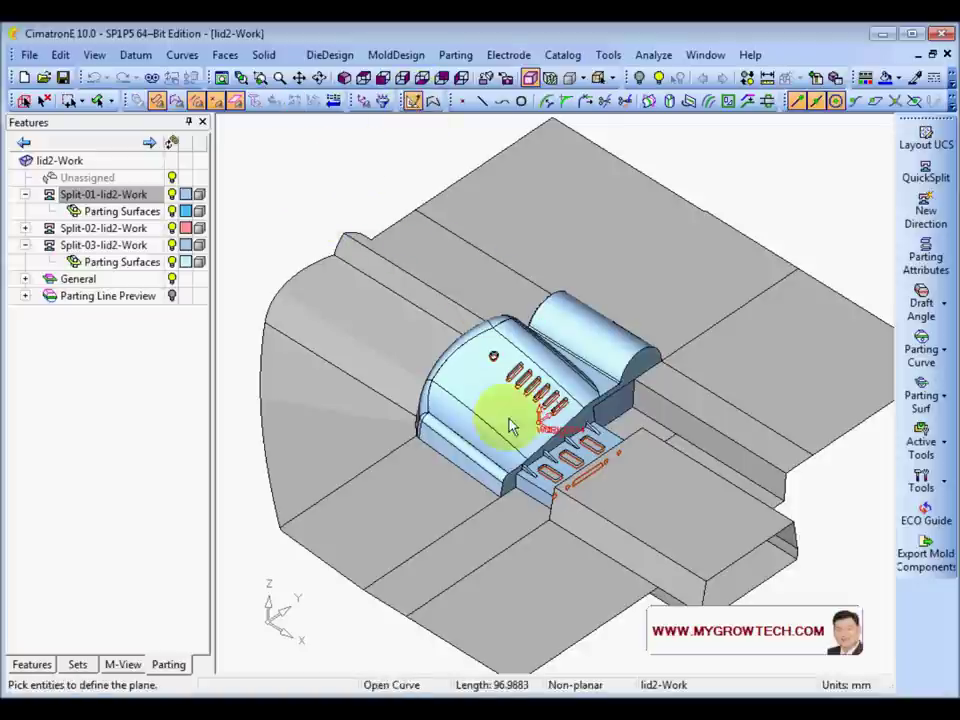
left_click(636, 430)
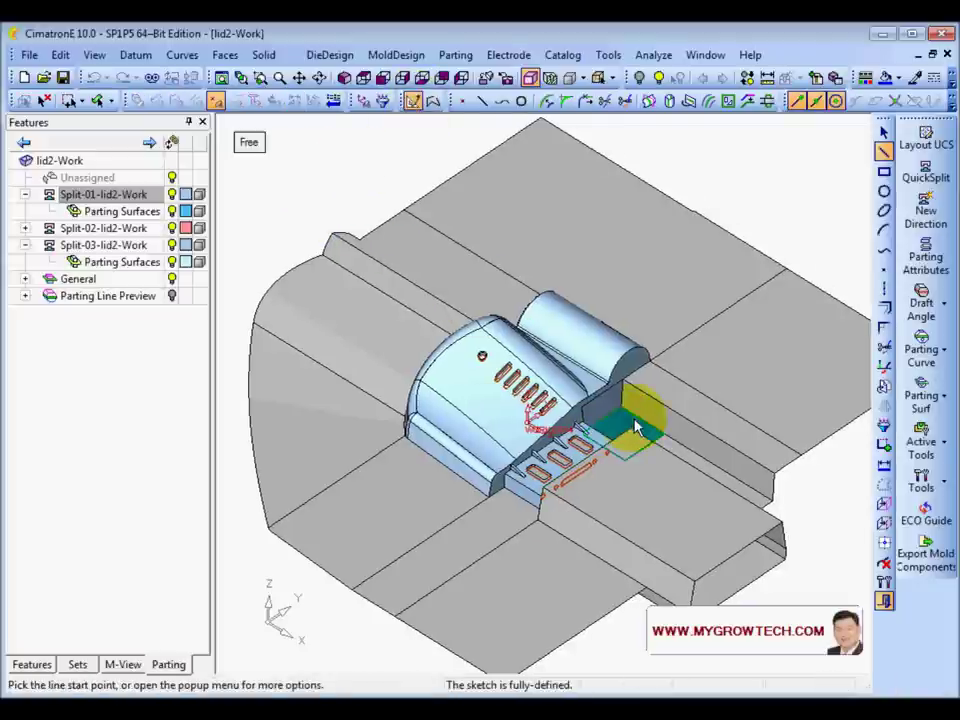
left_click(366, 80)
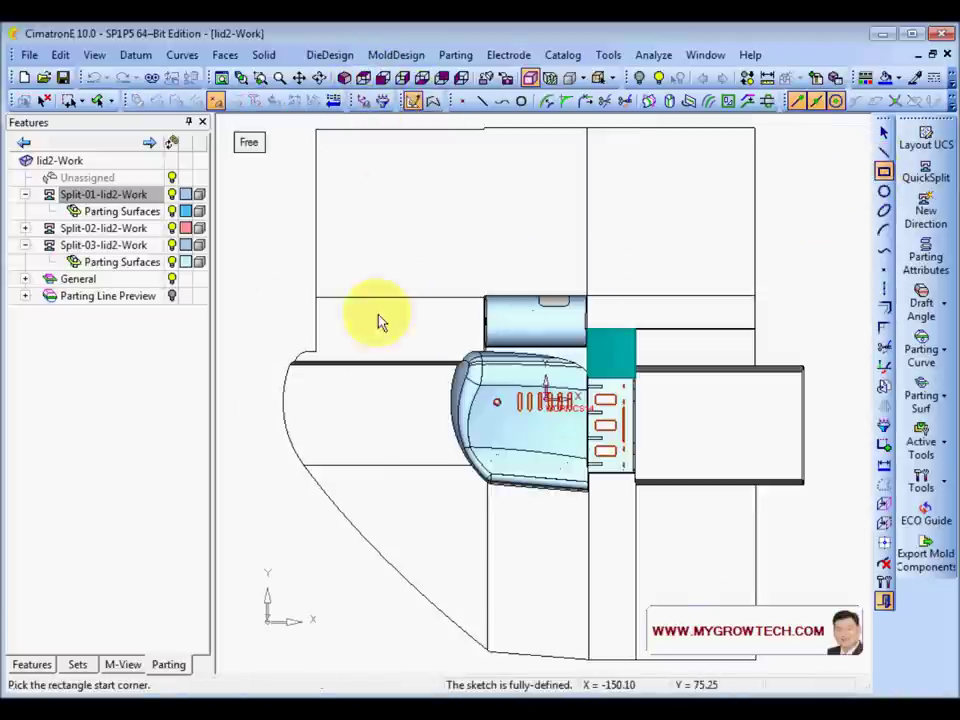
left_click(408, 234)
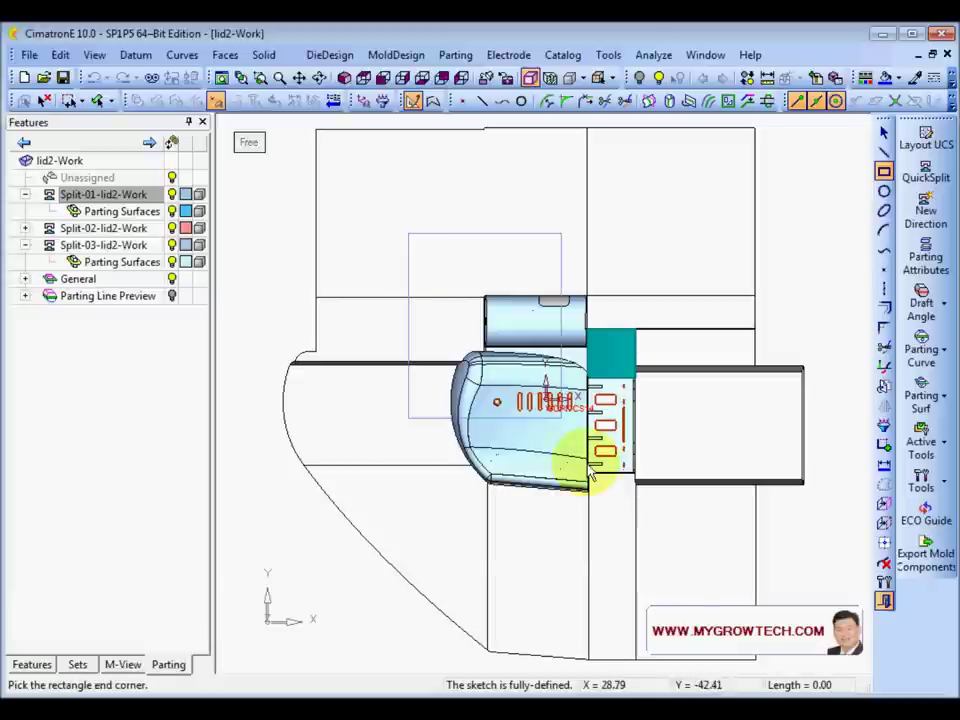
left_click(704, 548)
key("Escape")
right_click(577, 201)
left_click(636, 487)
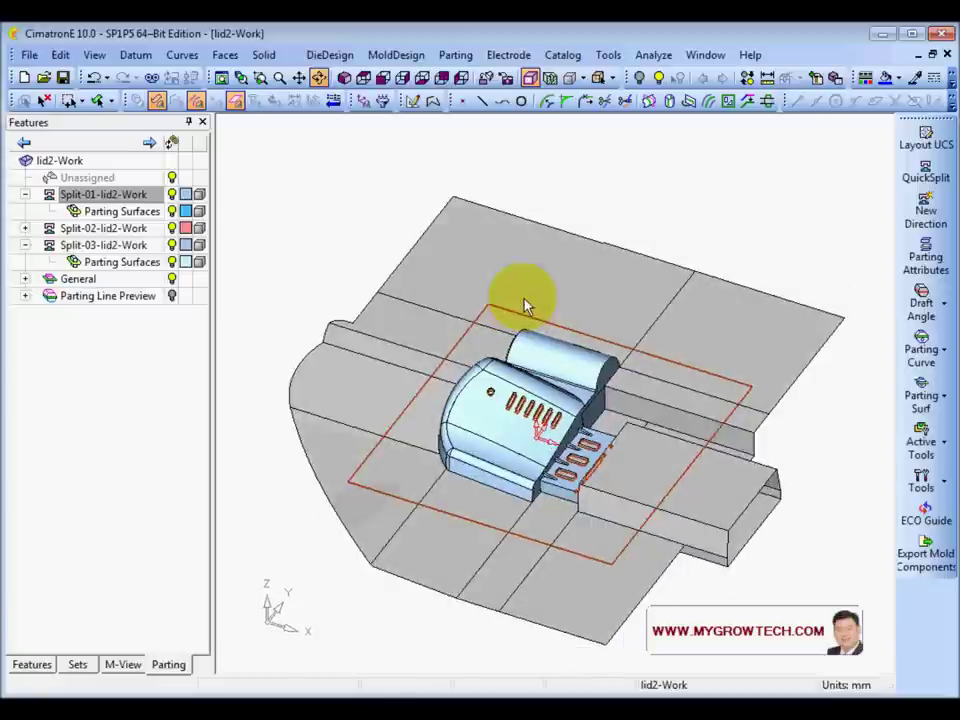
Create a new stock block by extruding the rectangle above and below the parting surfaces
left_click(943, 446)
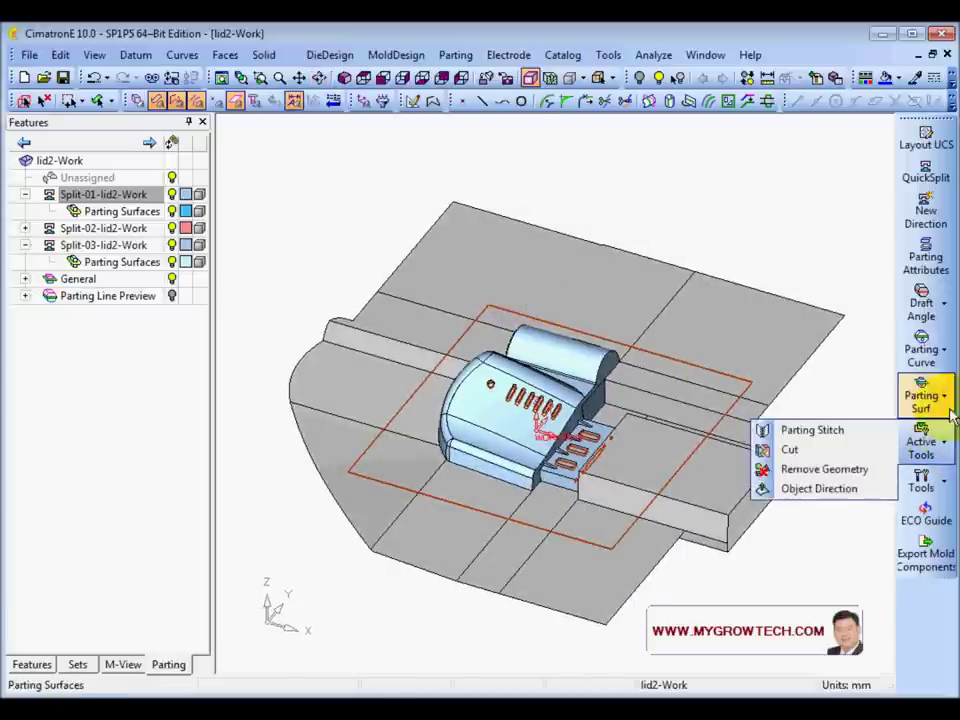
mouse_move(954, 490)
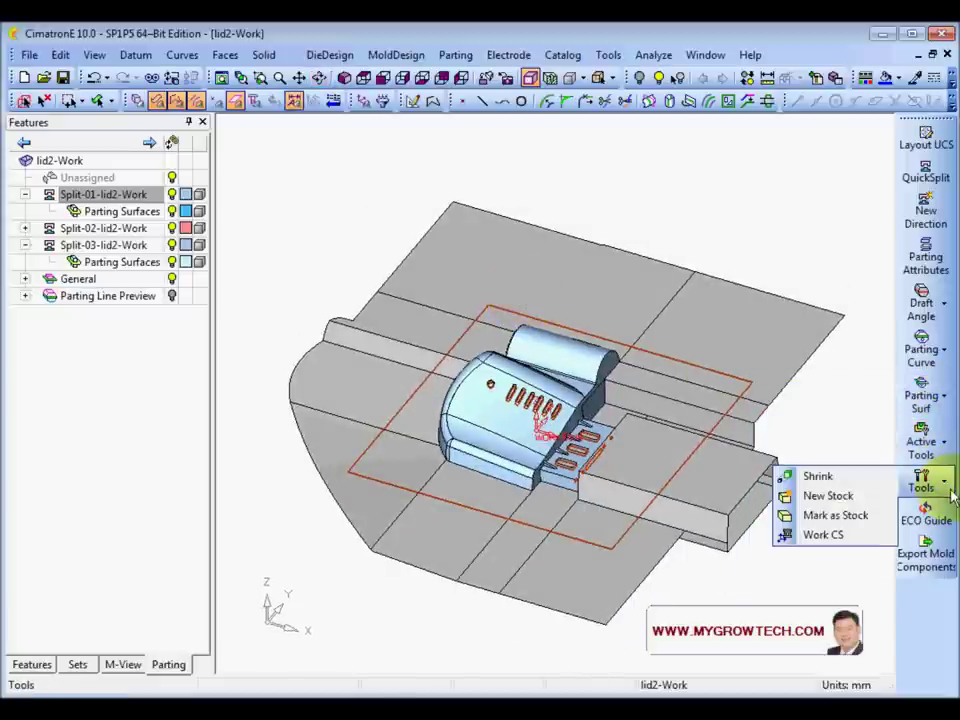
left_click(838, 493)
mouse_move(589, 273)
left_mouse_down("ctrl")
mouse_move(515, 204)
mouse_move(605, 269)
left_mouse_up("ctrl")
mouse_move(605, 278)
middle_mouse_down()
mouse_move(568, 259)
mouse_move(602, 268)
middle_mouse_up()
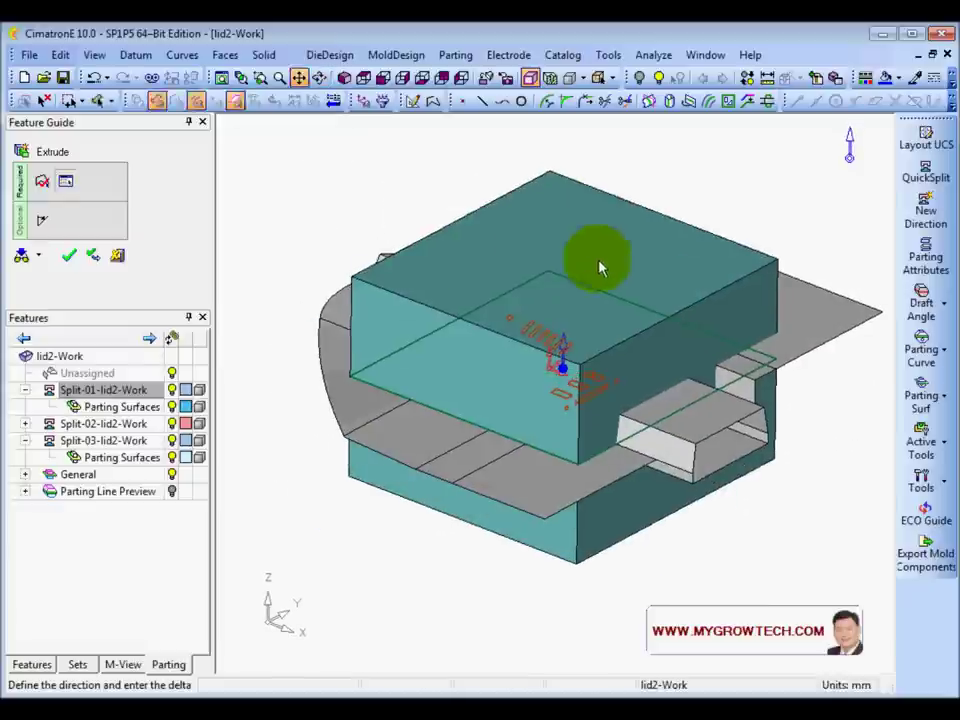
left_click(68, 258)
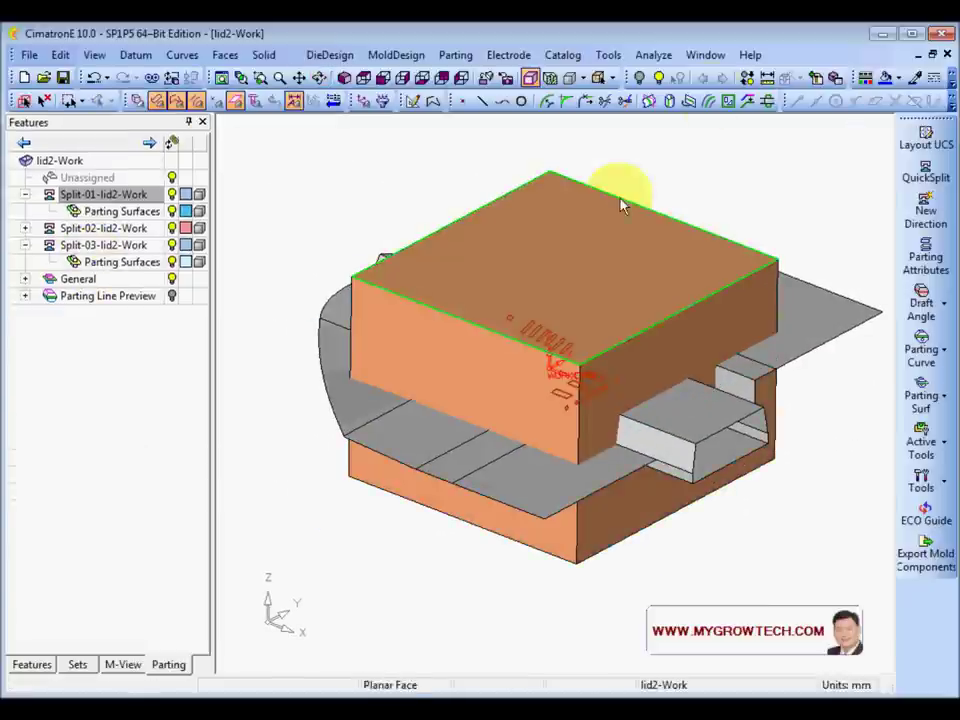
Make the stock block transparent and toggle its display in the General group to check it against the lid
left_click(578, 78)
left_click(571, 170)
mouse_move(656, 164)
middle_mouse_down()
mouse_move(665, 200)
mouse_move(668, 174)
middle_mouse_up()
left_click(24, 280)
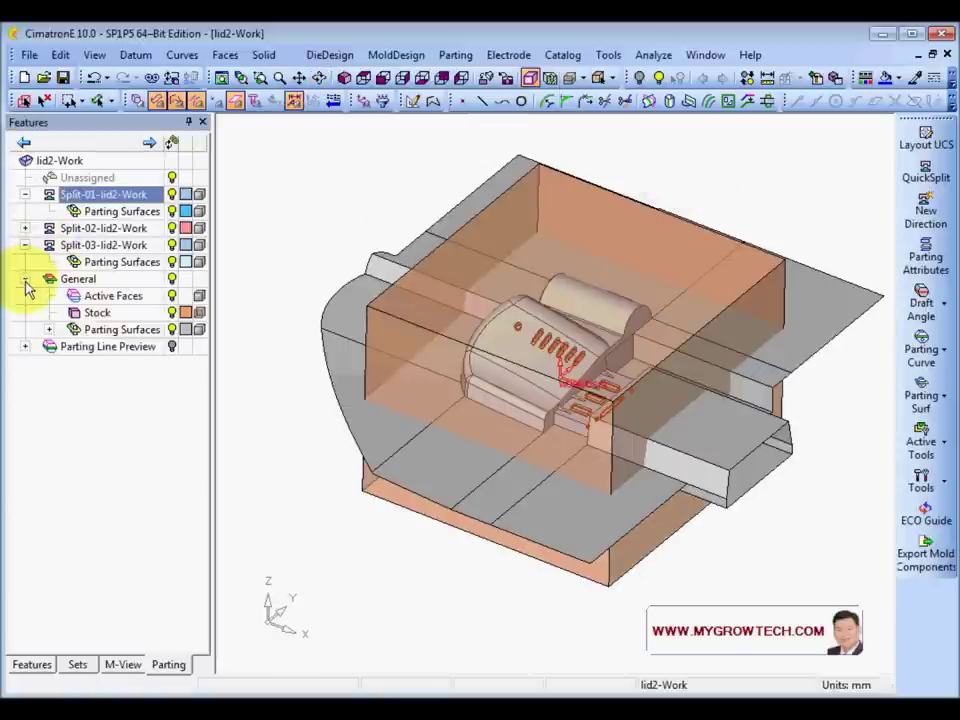
left_click(173, 313)
left_click(173, 313)
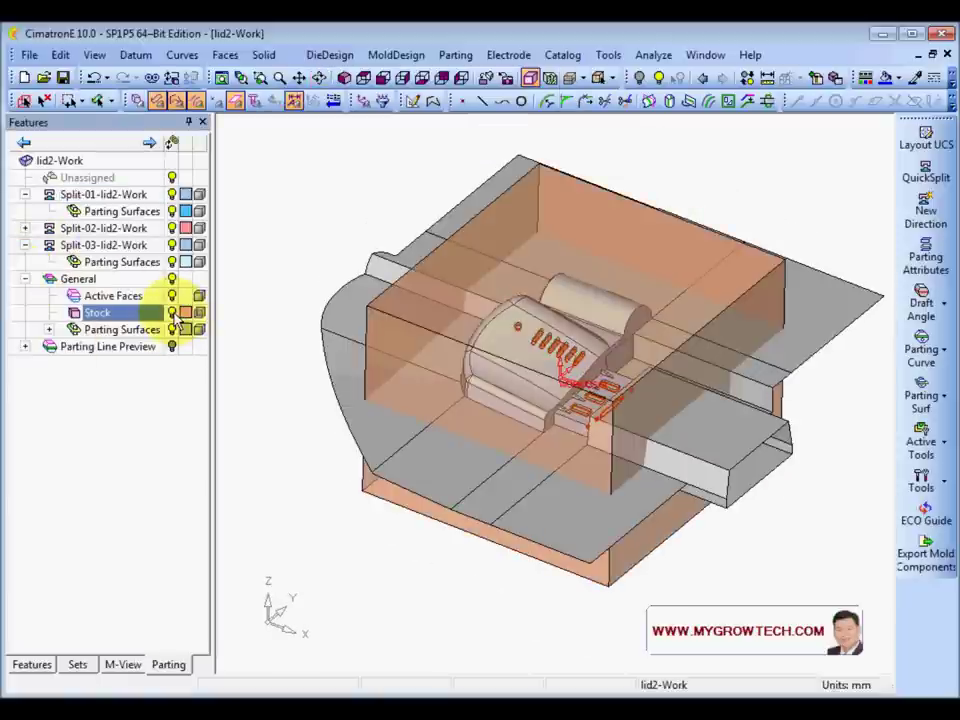
middle_click_drag(556, 472, 469, 457)
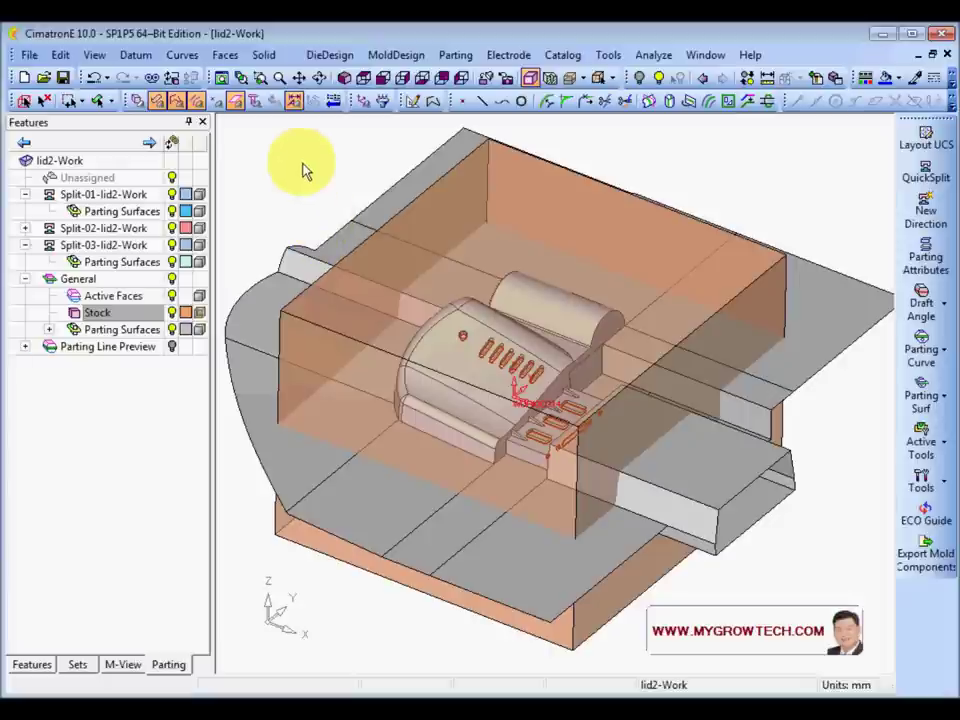
middle_click_drag(305, 170, 362, 253)
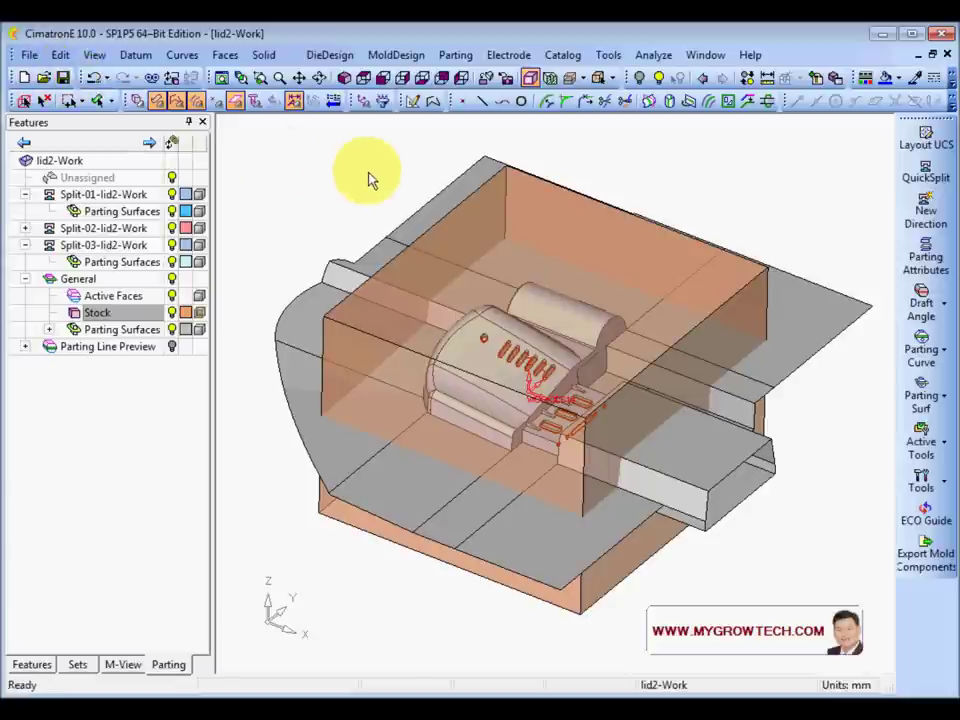
Export the mold components of lid2-Work as separate part files, accepting that the current file is saved
left_click(940, 563)
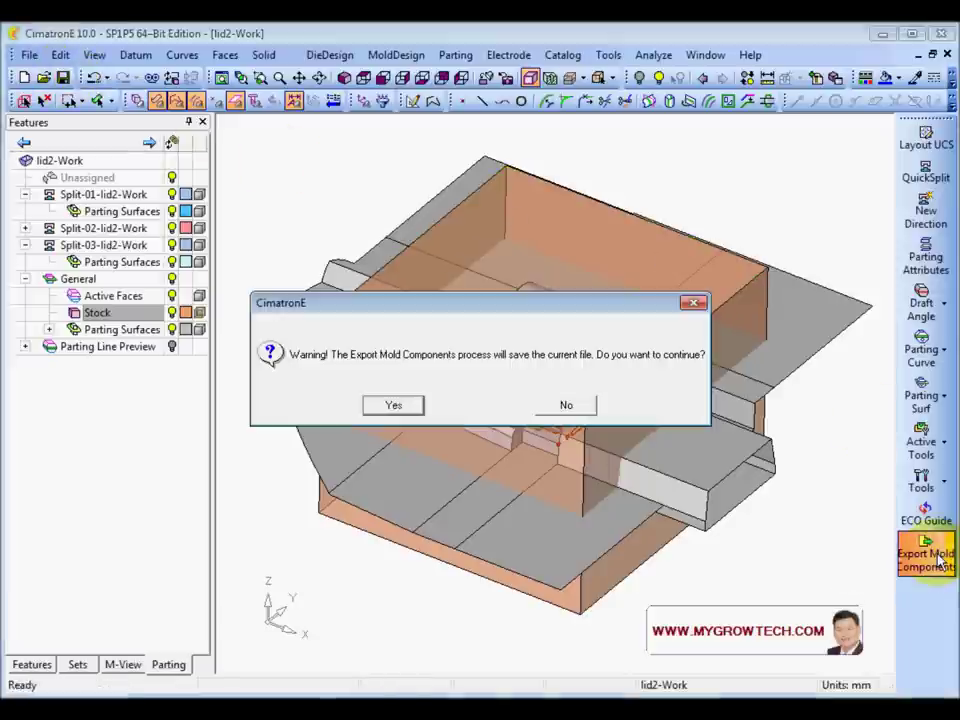
left_click(396, 406)
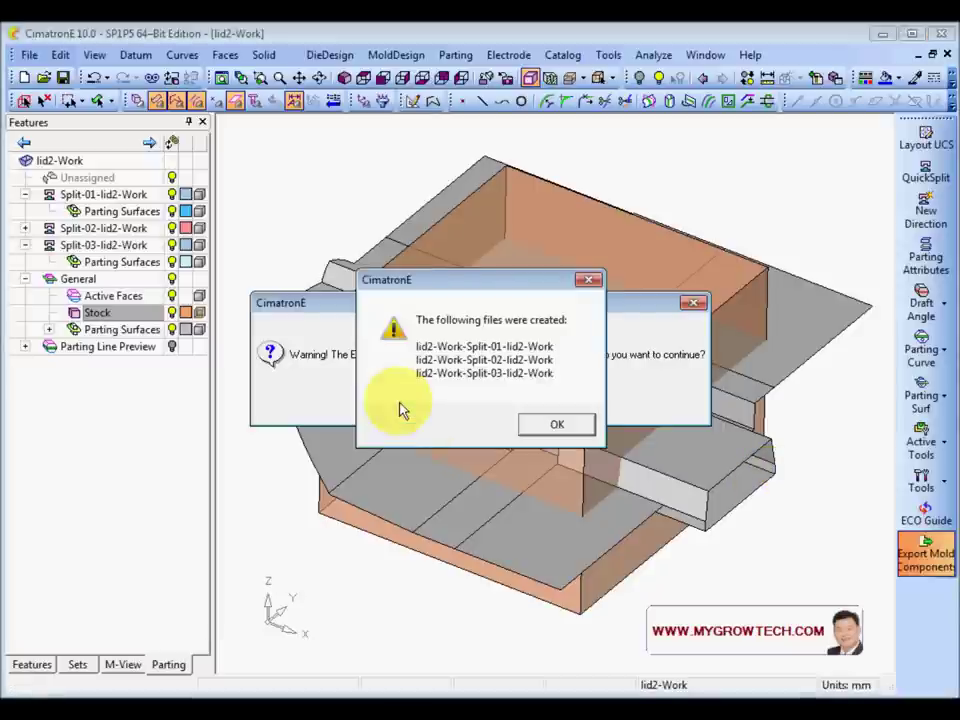
left_click_drag(460, 281, 409, 173)
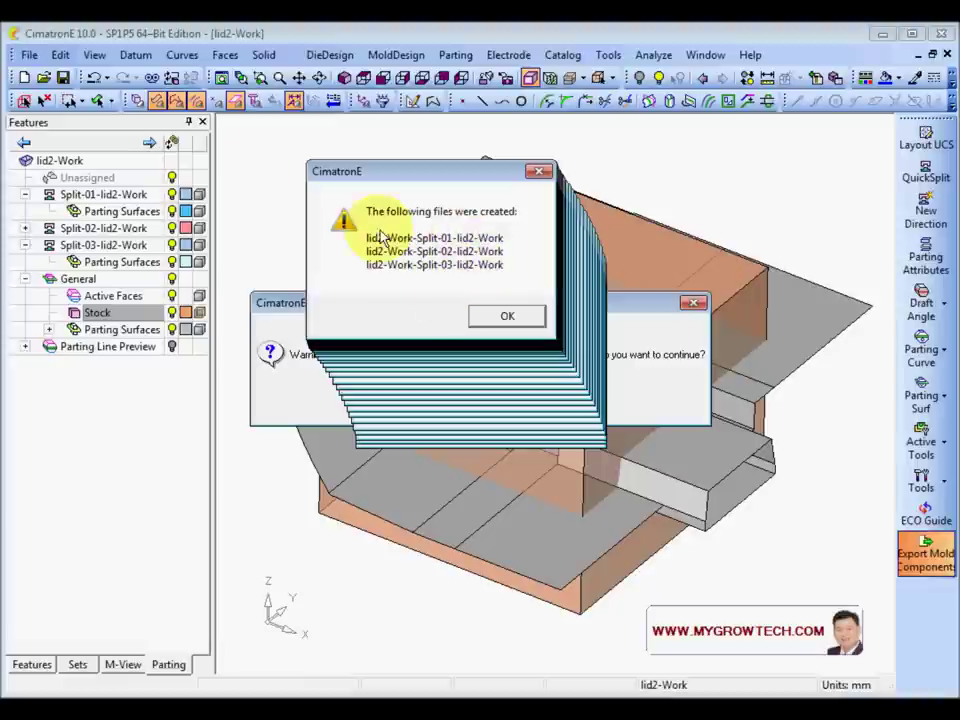
left_click(505, 320)
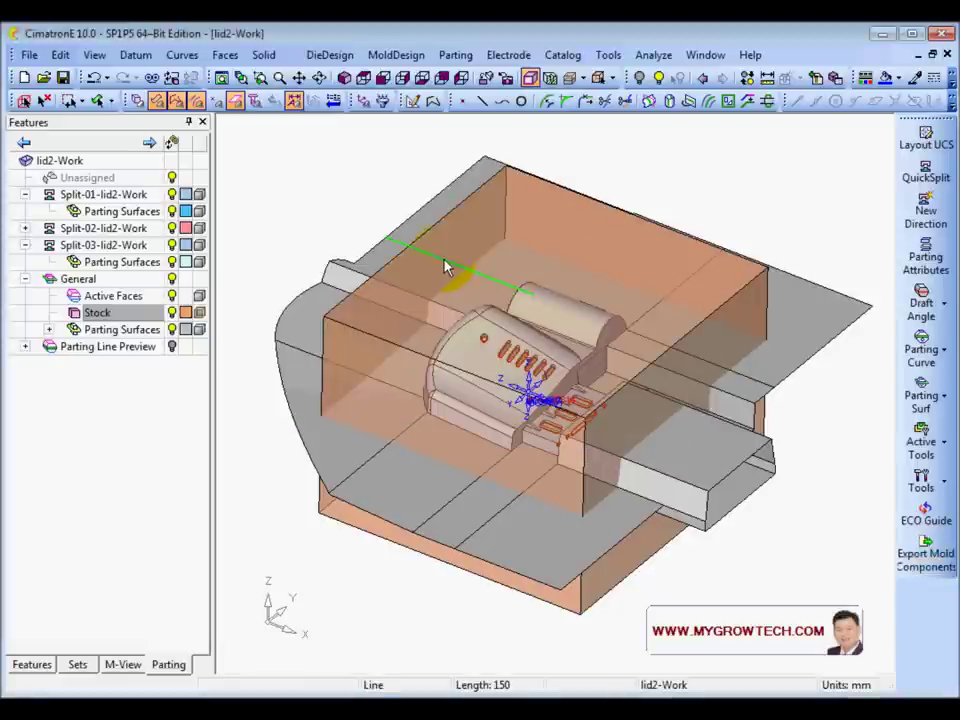
Load the part files lid2-Work-Split-01, Split-02 and Split-03 together from the lid2-Parting folder
left_click(43, 77)
left_click(430, 204)
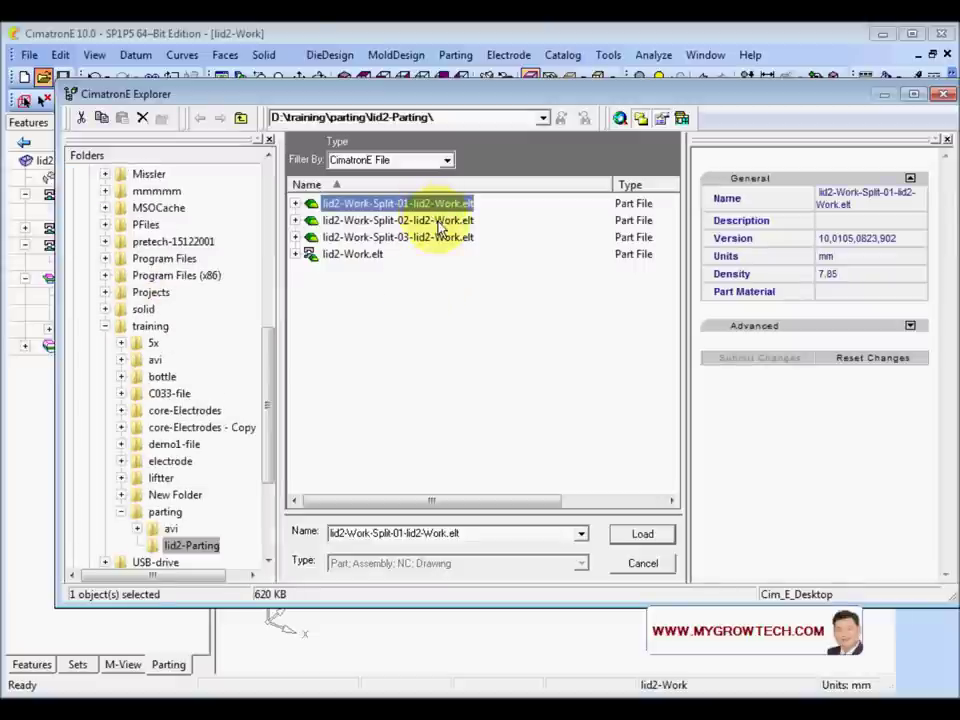
left_click(440, 237, "shift")
left_click(650, 540)
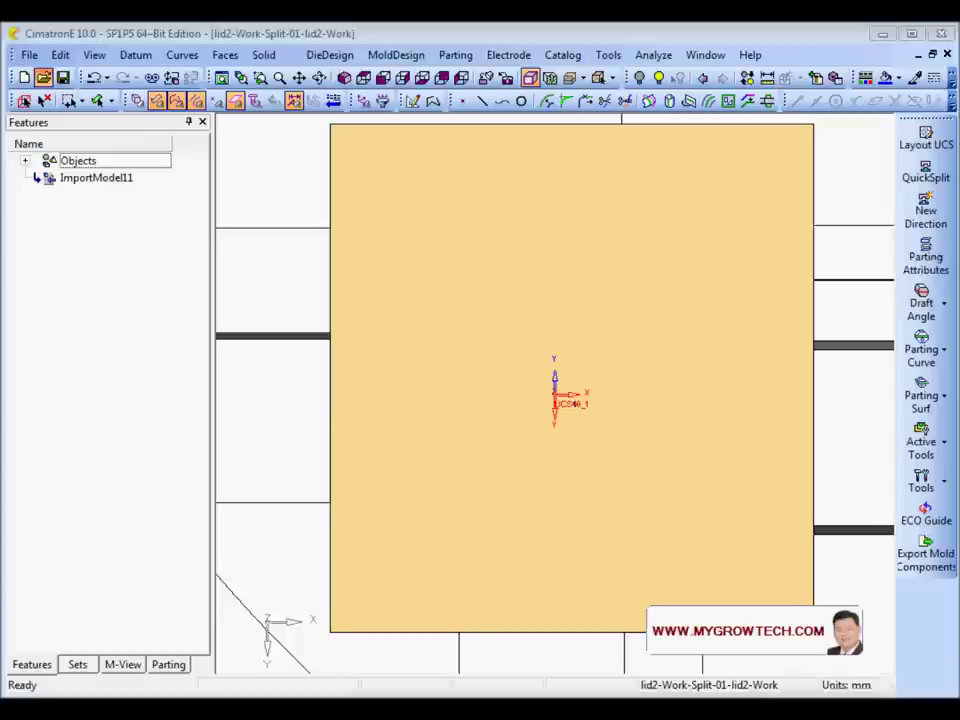
Tile the four open document windows horizontally and fit the Split-03, Split-01 and Split-02 models within their windows
left_click(705, 55)
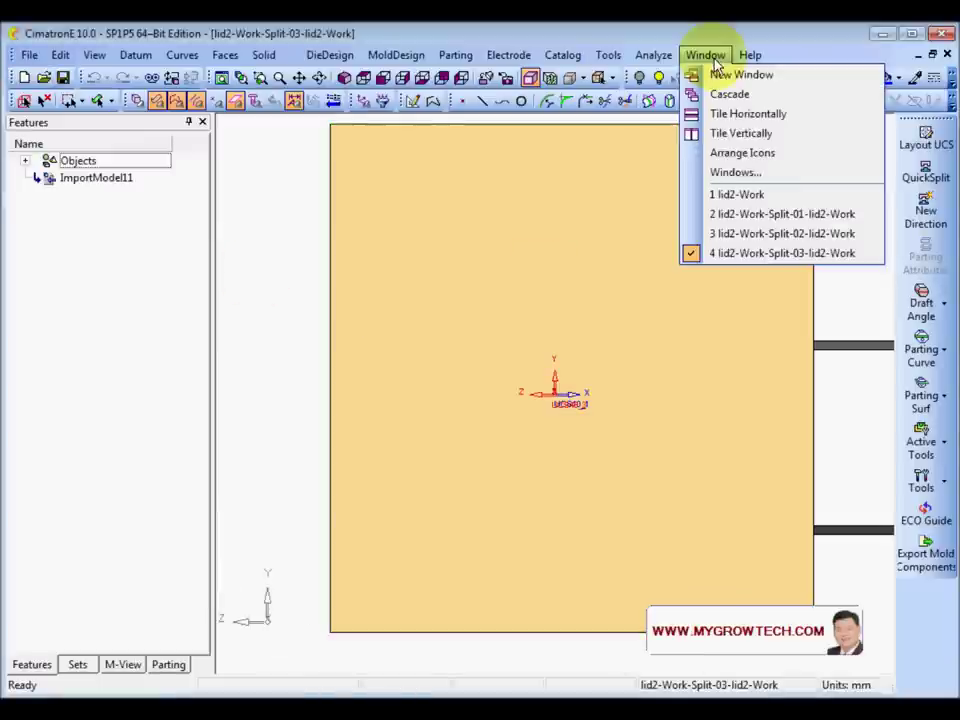
left_click(777, 118)
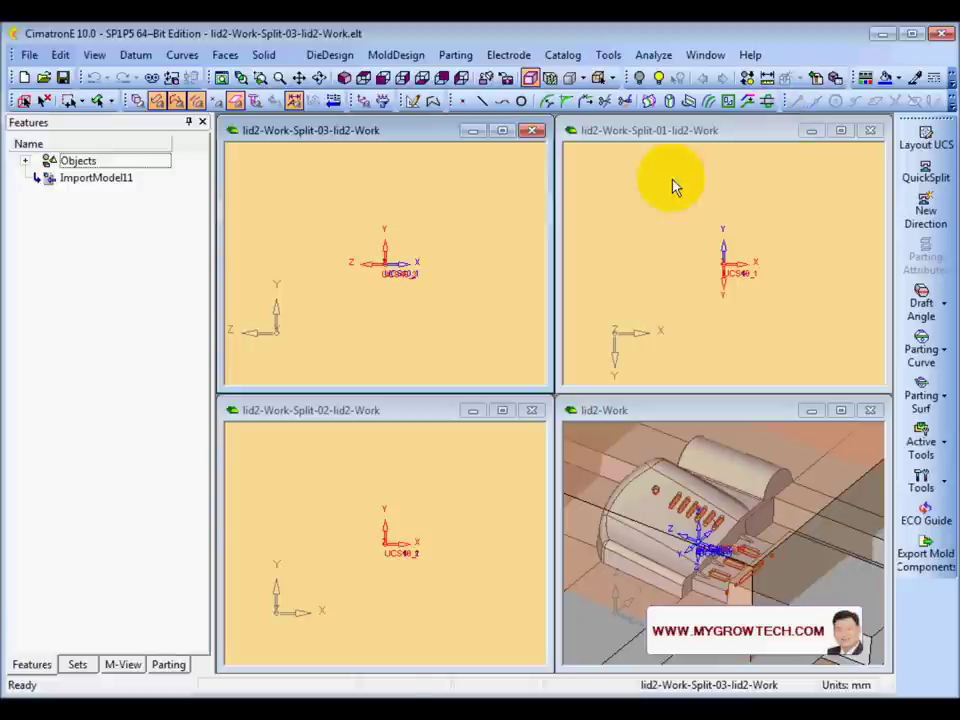
scroll(410, 258, "down", 2)
scroll(414, 258, "down", 2)
left_click(683, 224)
scroll(683, 224, "down", 5)
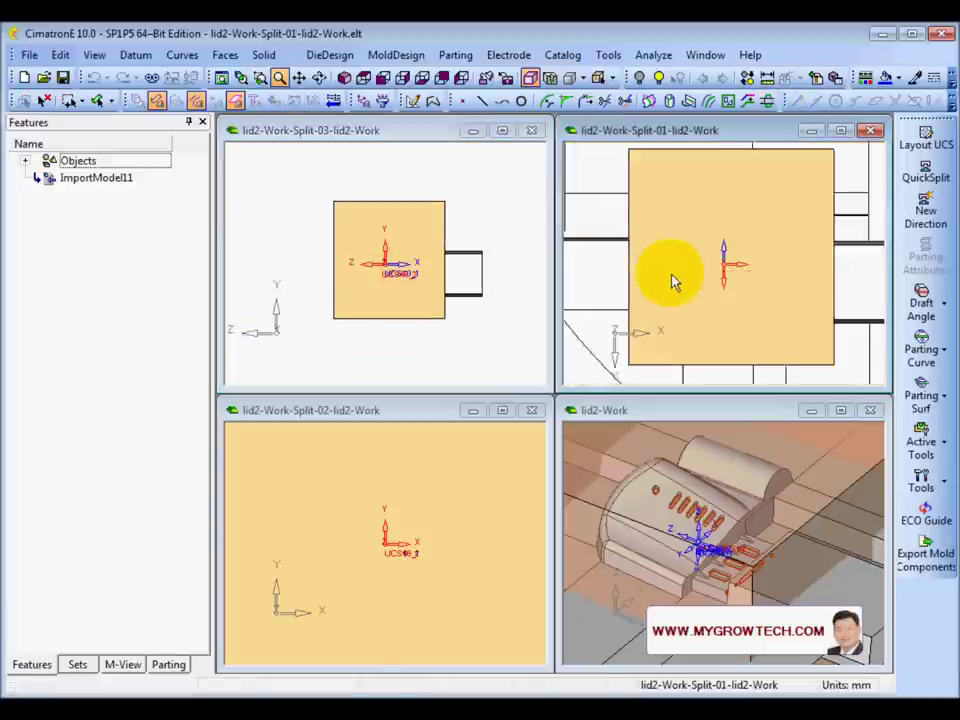
left_click(410, 500)
scroll(411, 540, "down", 4)
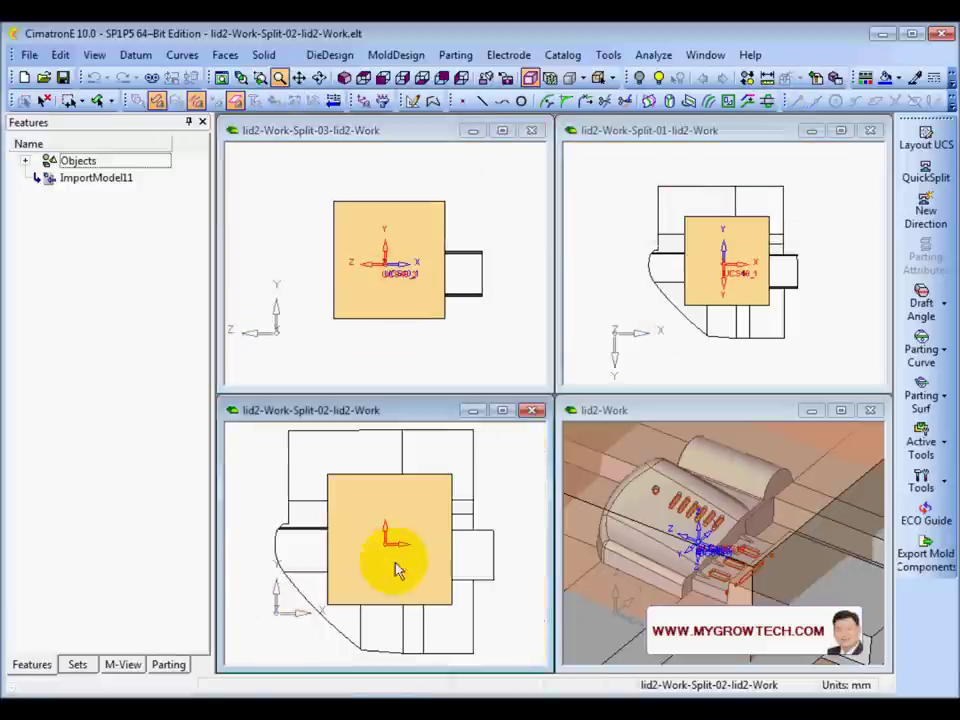
Orient the Split-02 and Split-01 models in 3D and stitch the parting surfaces of lid2-Work-Split-01 with Parting Stitch
middle_click_drag(392, 525, 388, 488)
middle_click_drag(589, 268, 733, 249)
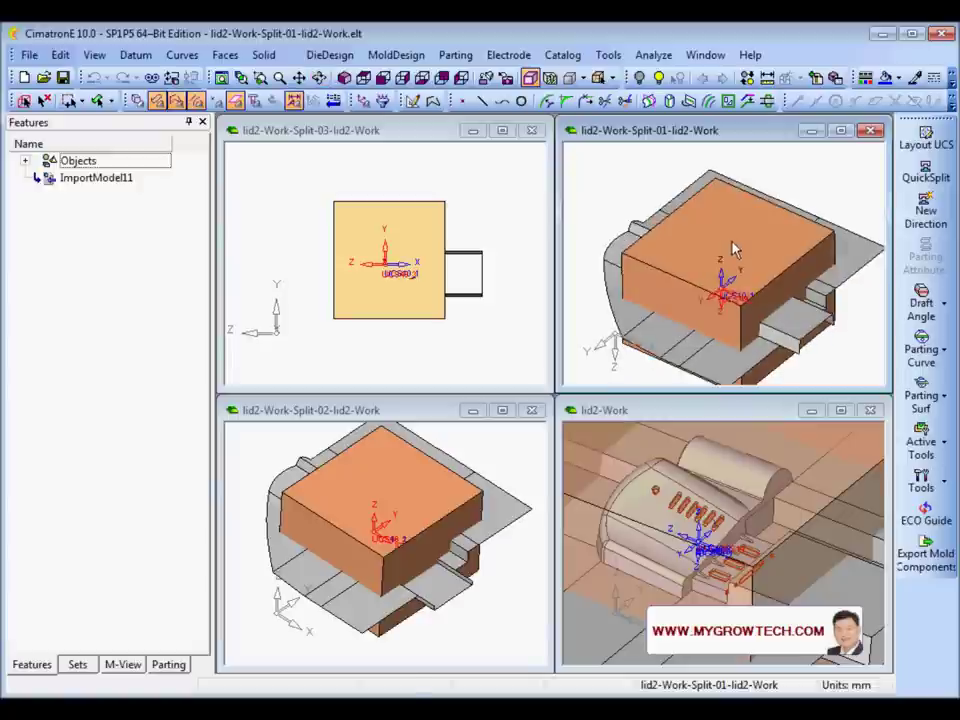
left_click(932, 478)
mouse_move(943, 442)
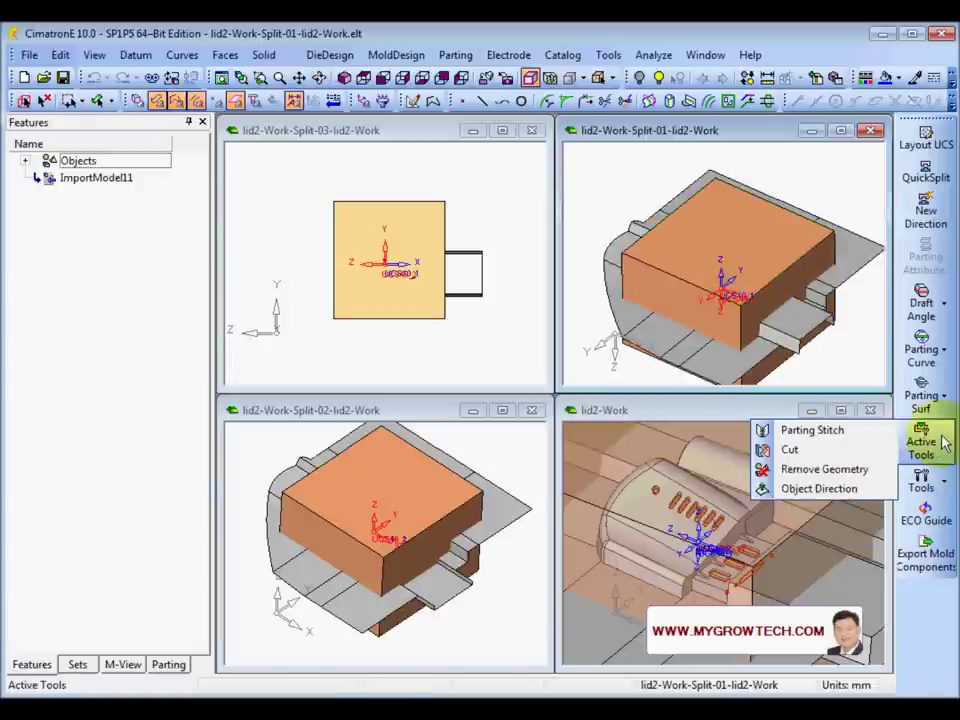
left_click(836, 432)
middle_click(590, 250)
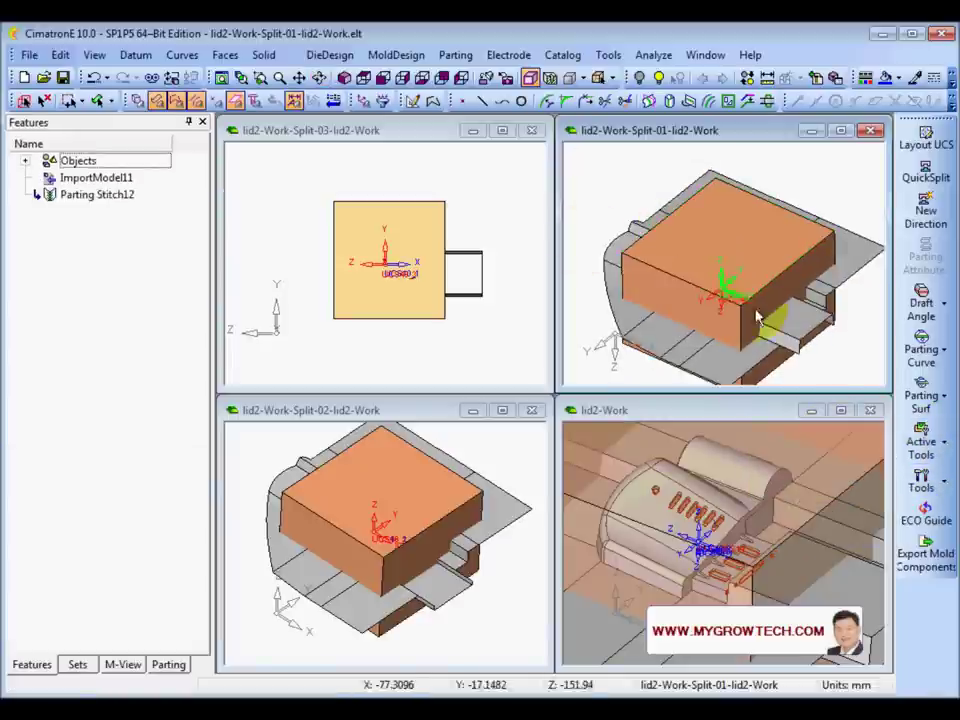
Cut the Split-01 stock block with its stitched parting surface and inspect the lid-shaped side of the remaining block
left_click(945, 445)
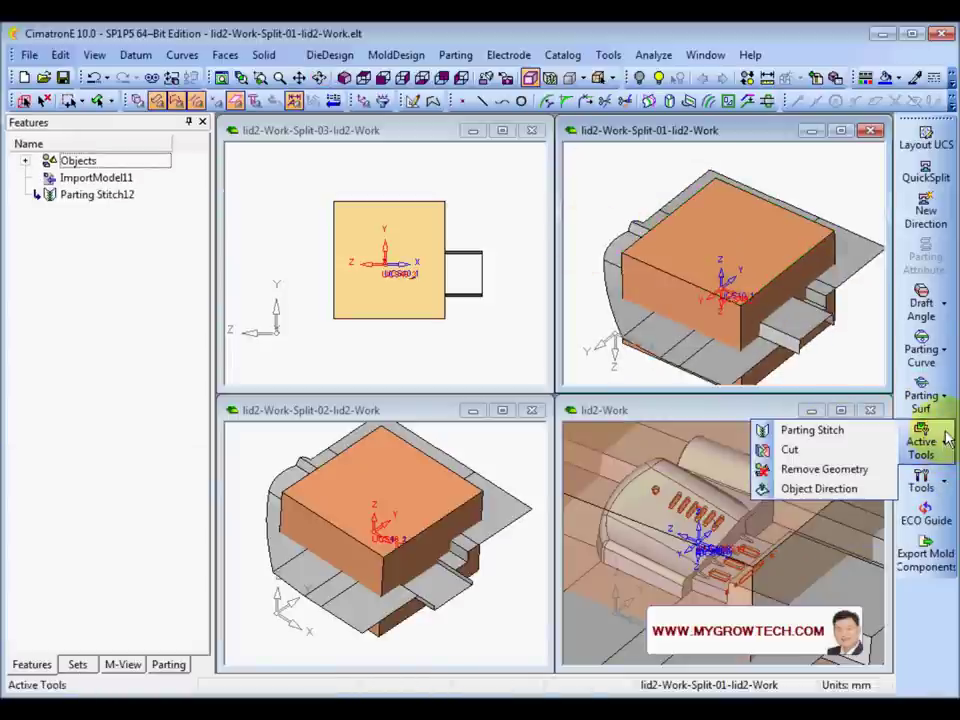
left_click(788, 448)
left_click(740, 229)
middle_click(861, 254)
left_click(861, 254)
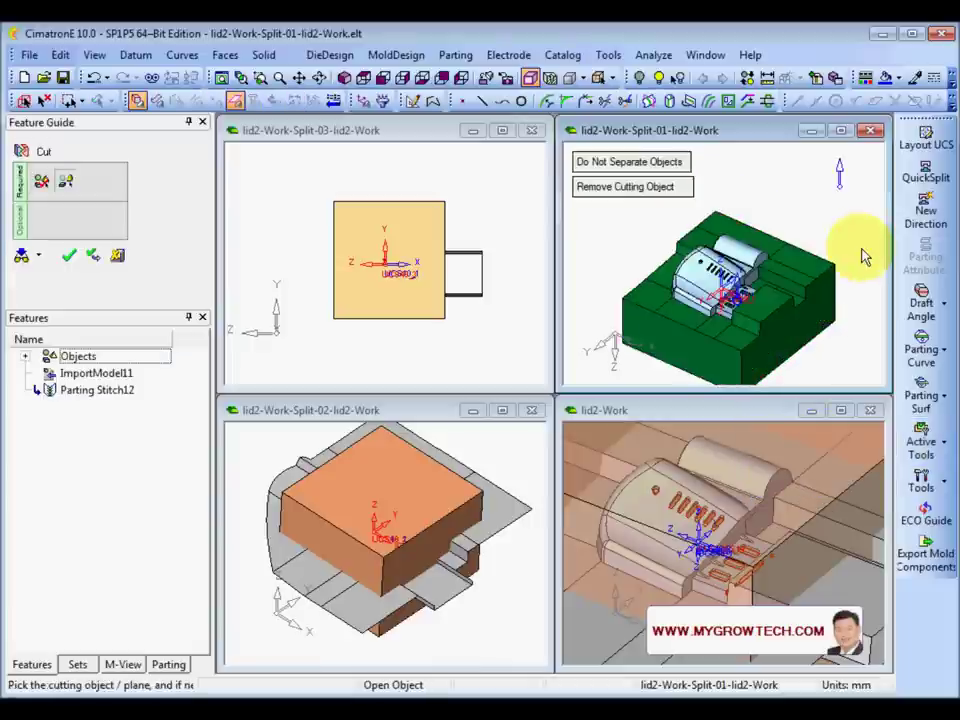
left_click(840, 163)
left_click_drag(840, 170, 750, 212, "ctrl")
scroll(738, 268, "up", 3)
middle_click(753, 204)
left_click(753, 201)
scroll(730, 272, "down", 2)
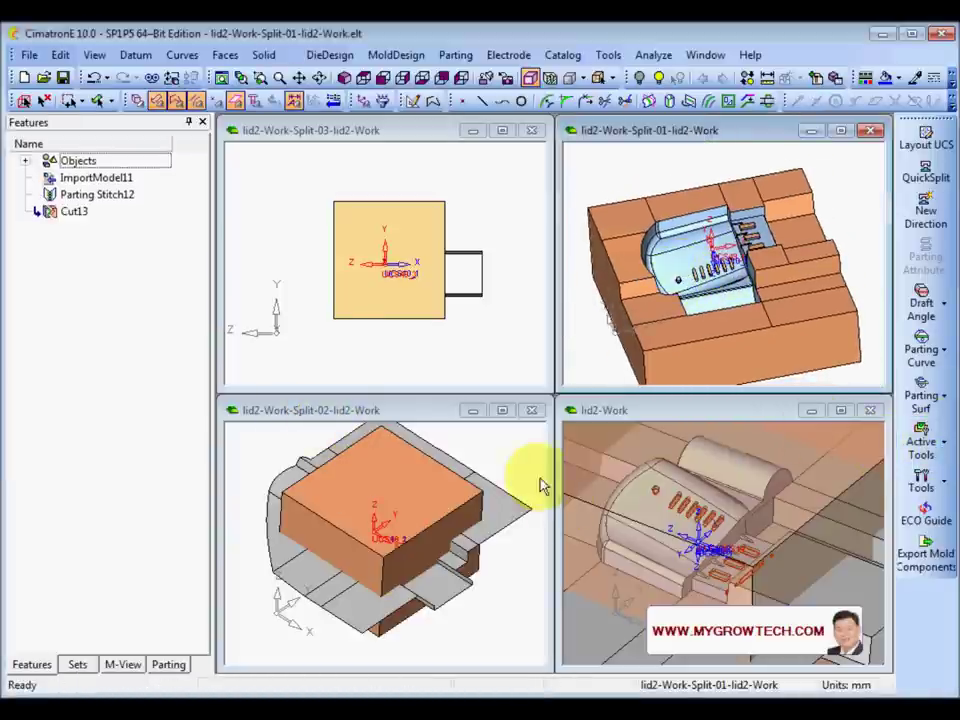
Stitch the parting surfaces in lid2-Work-Split-02 with Parting Stitch
left_click(507, 466)
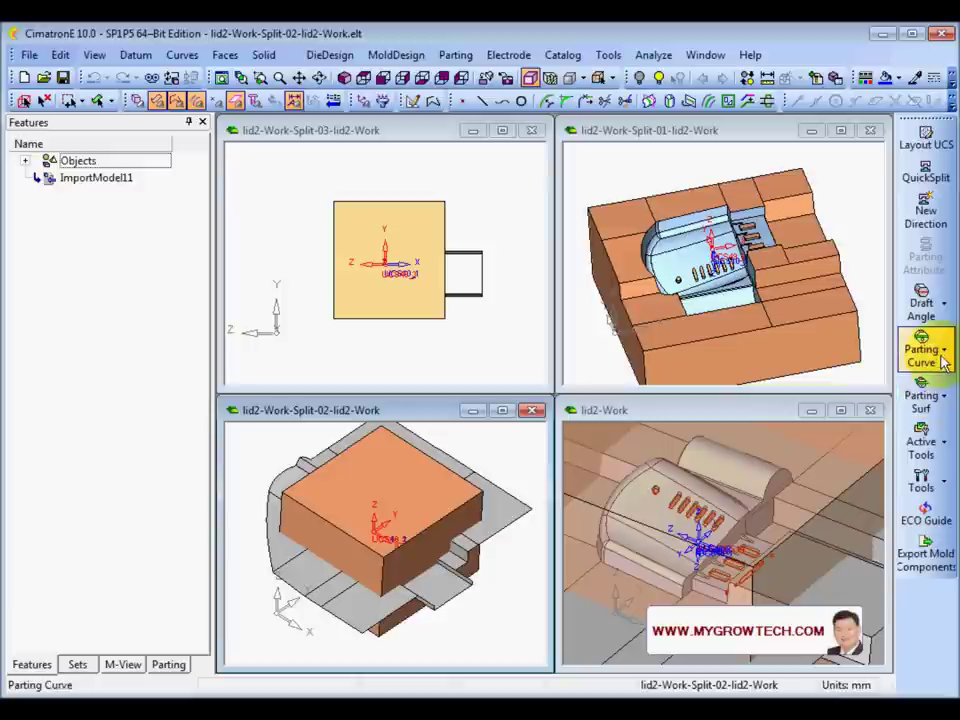
left_click(925, 445)
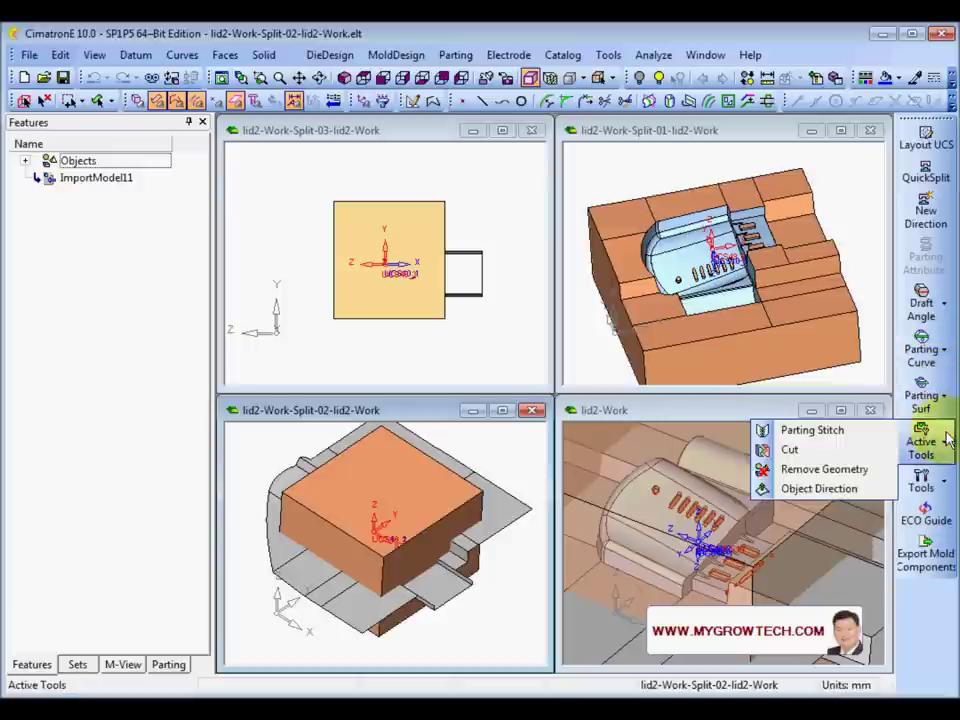
left_click(810, 429)
left_click(69, 256)
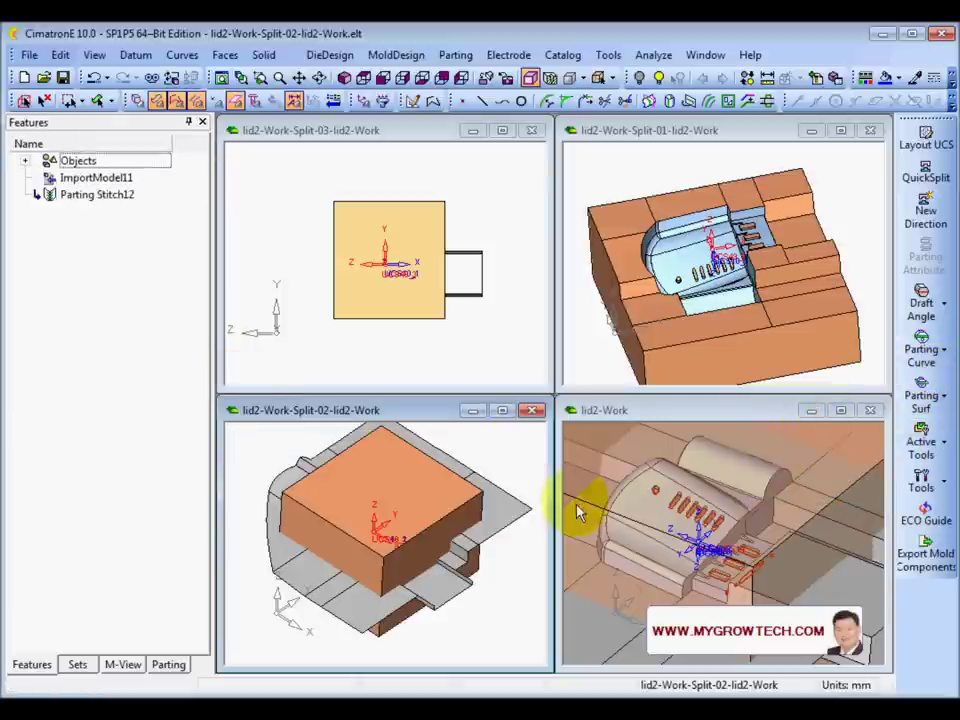
Cut the Split-02 stock block with its stitched parting surface, keeping the portion beneath the lid shape
left_click(925, 445)
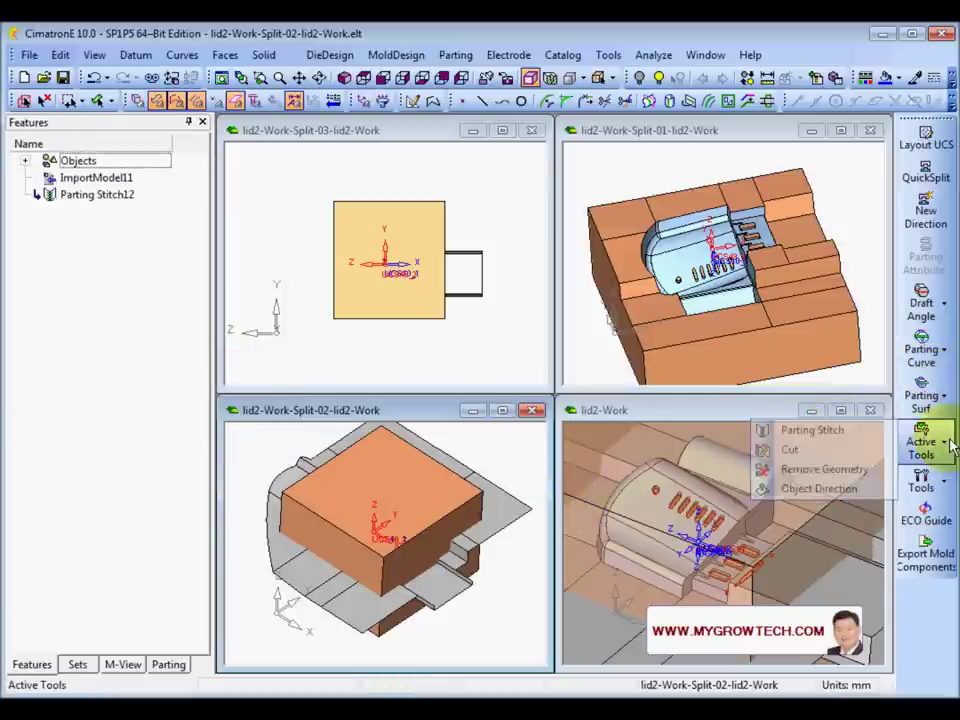
left_click(810, 448)
left_click(380, 482)
middle_click(380, 480)
left_click(493, 504)
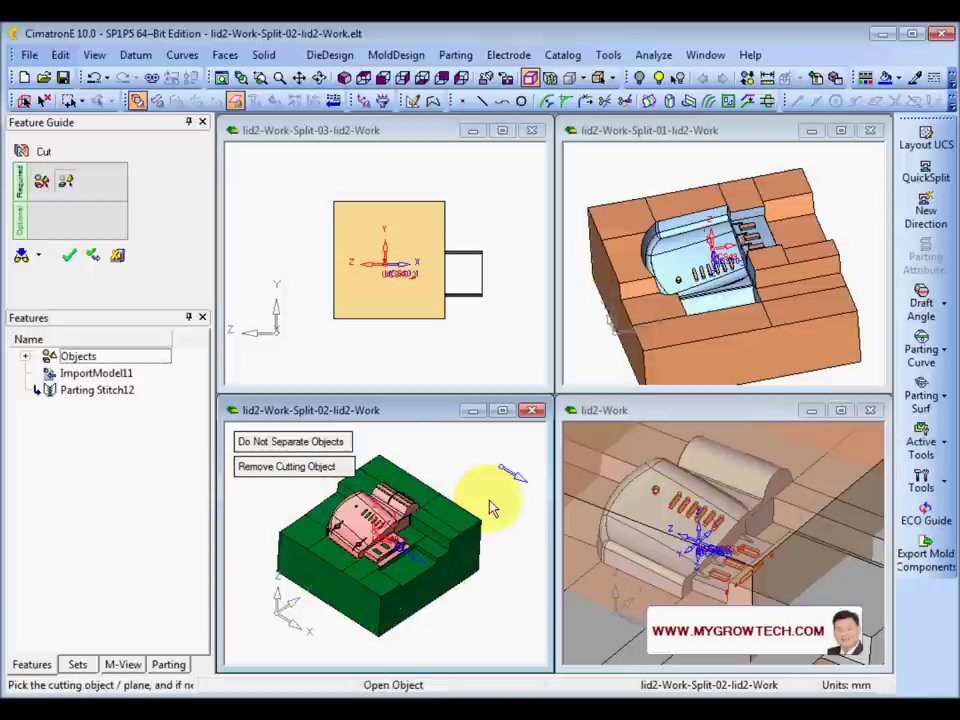
middle_click(470, 488)
left_click(470, 488)
left_click(469, 487)
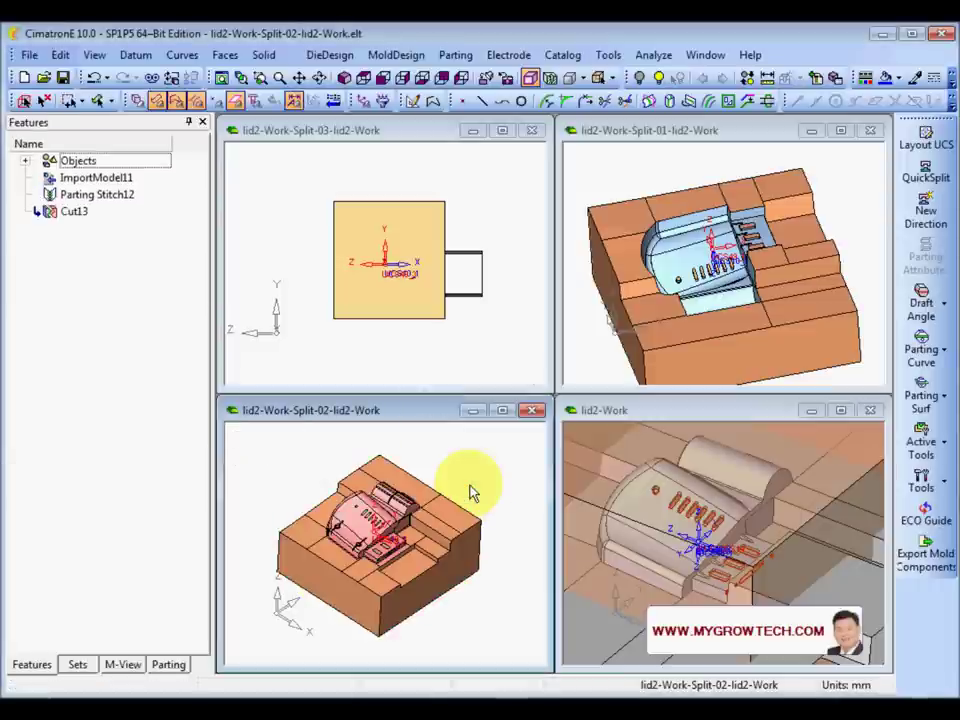
Orient the Split-03 model in 3D and stitch its parting surfaces with a stitch tolerance of 0.1000
left_click(485, 344)
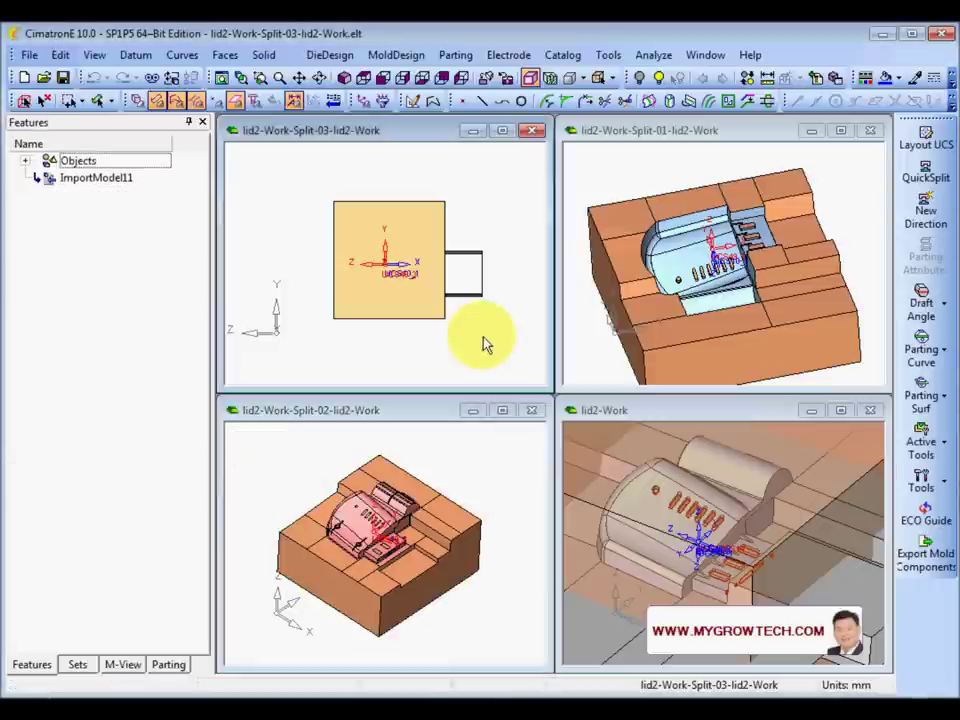
middle_click_drag(476, 343, 446, 318)
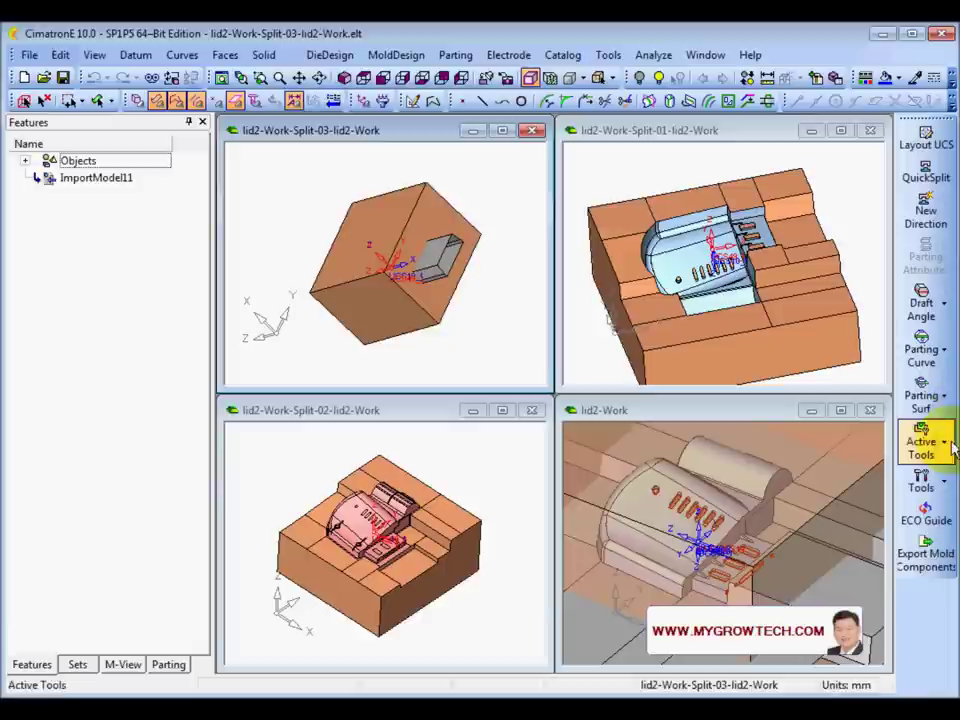
left_click(946, 445)
left_click(818, 431)
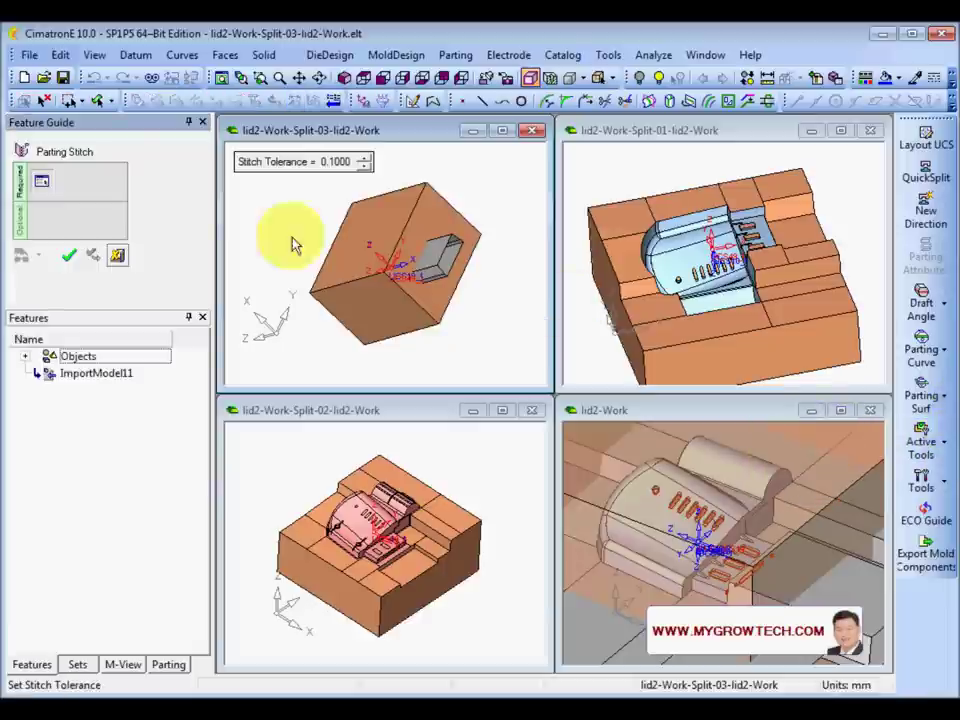
left_click(82, 256)
Cut the Split-03 stock block with its stitched slider surface, checking the cut direction before accepting
left_click(942, 445)
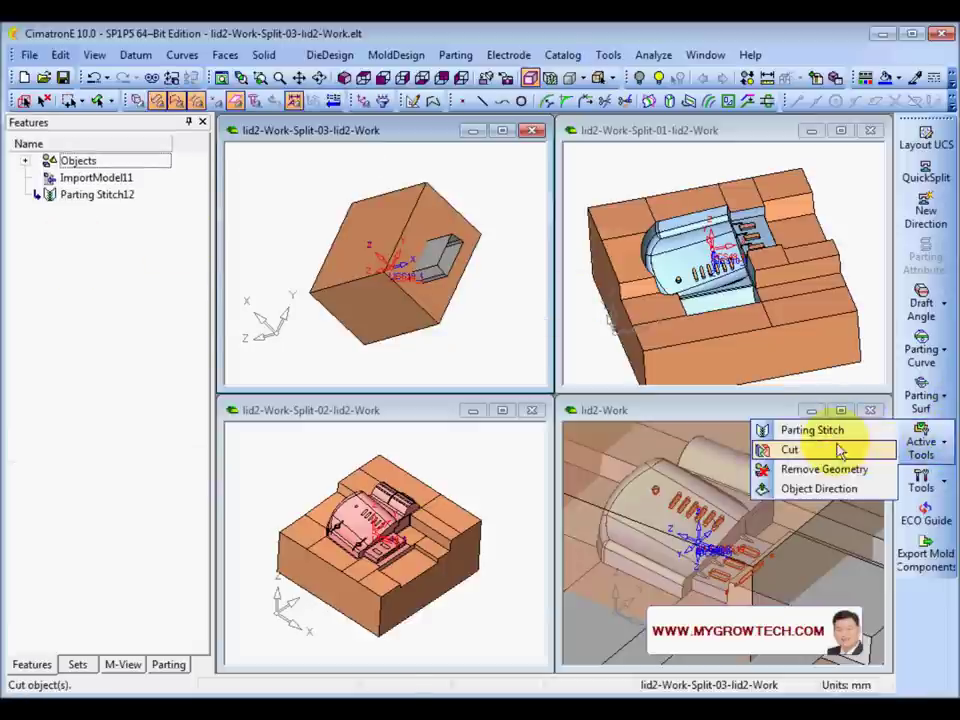
left_click(833, 456)
left_click(388, 228)
middle_click(244, 214)
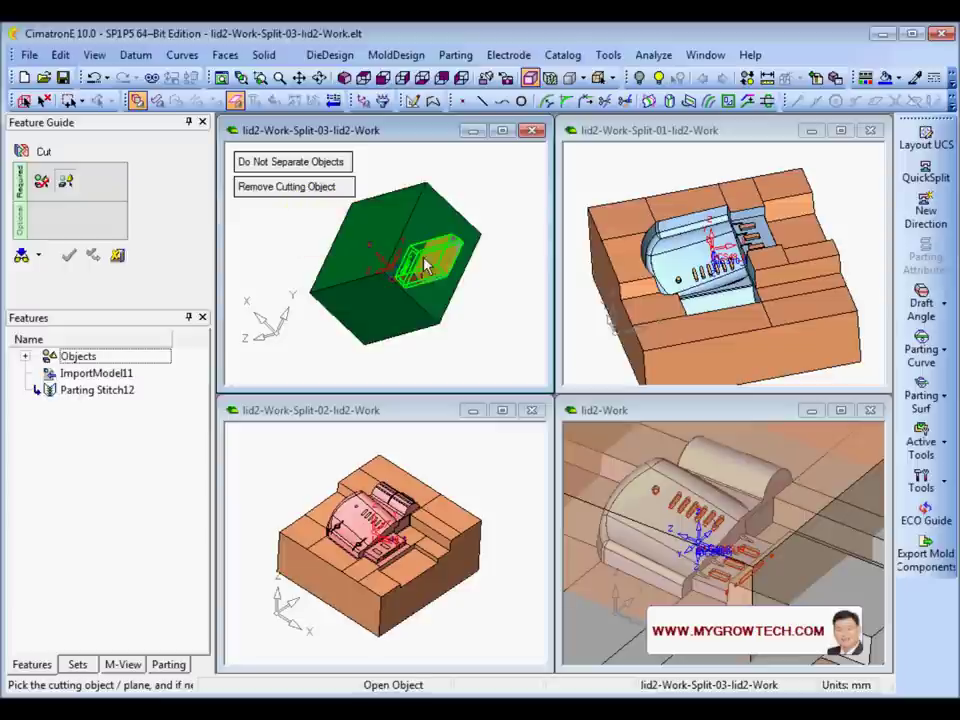
left_click(428, 262)
left_click_drag(405, 225, 493, 197, "ctrl")
right_click_drag(422, 283, 459, 176, "ctrl")
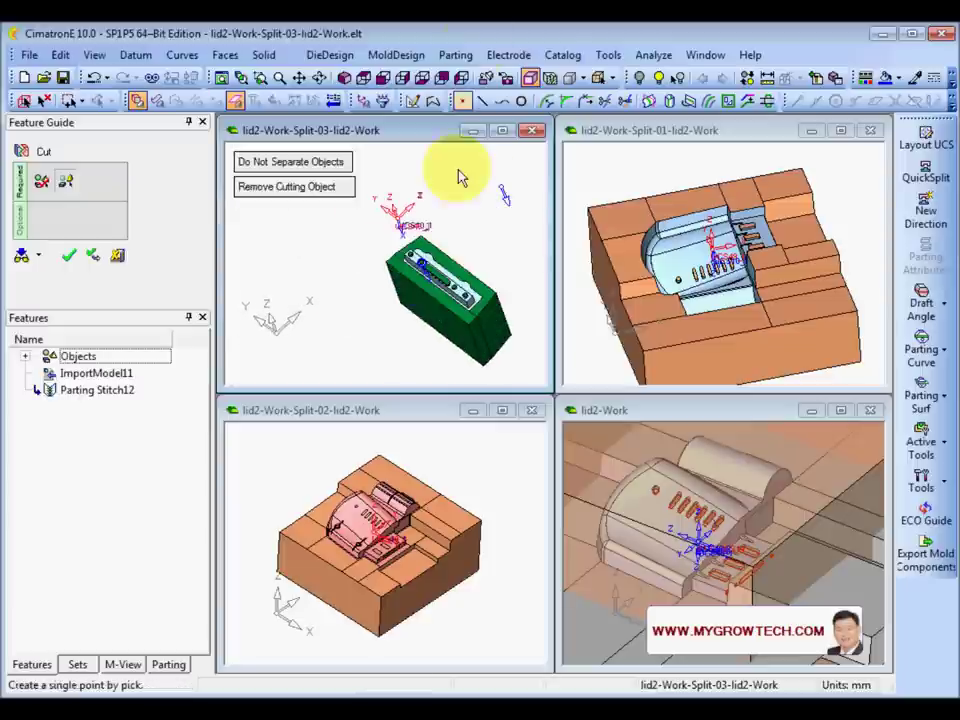
middle_click_drag(471, 283, 413, 255, "ctrl")
left_click_drag(414, 256, 443, 321, "ctrl")
right_click_drag(443, 321, 384, 279, "ctrl")
left_click_drag(384, 279, 405, 215, "ctrl")
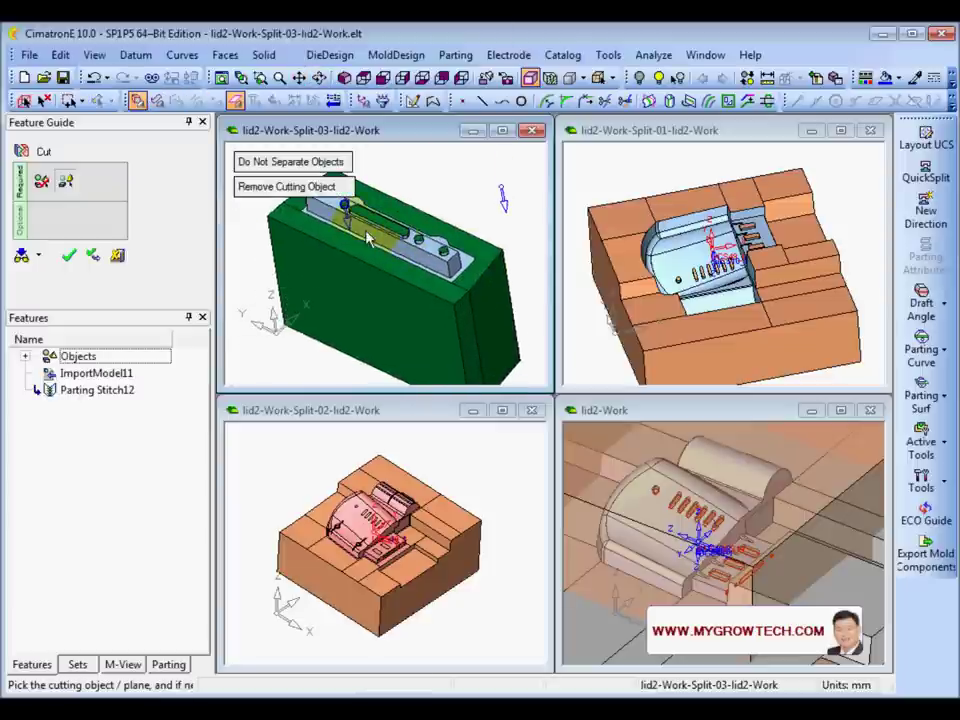
left_click(68, 258)
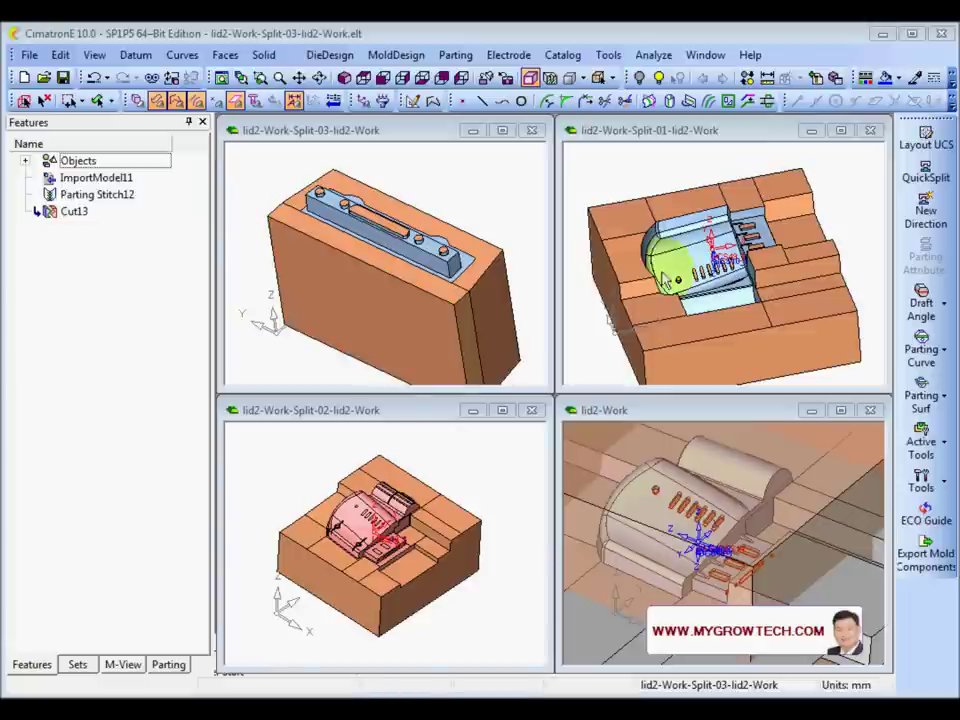
Import the IGES file lid2-ec.igs from D:\training\parting with Default import settings into a new file named lid2-ec
left_click(652, 195)
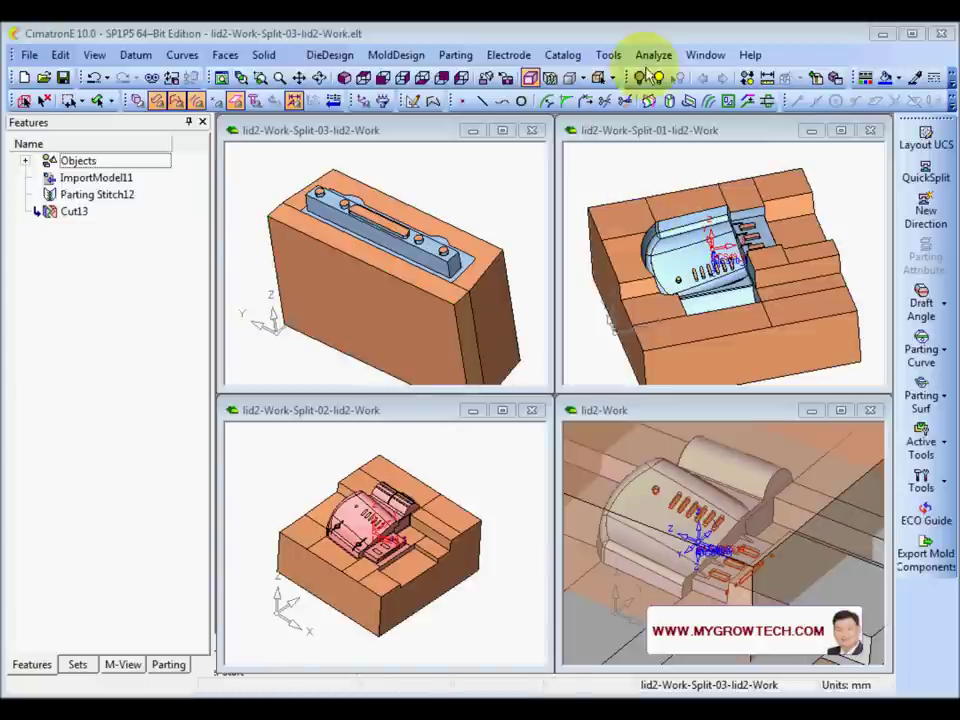
left_click(30, 55)
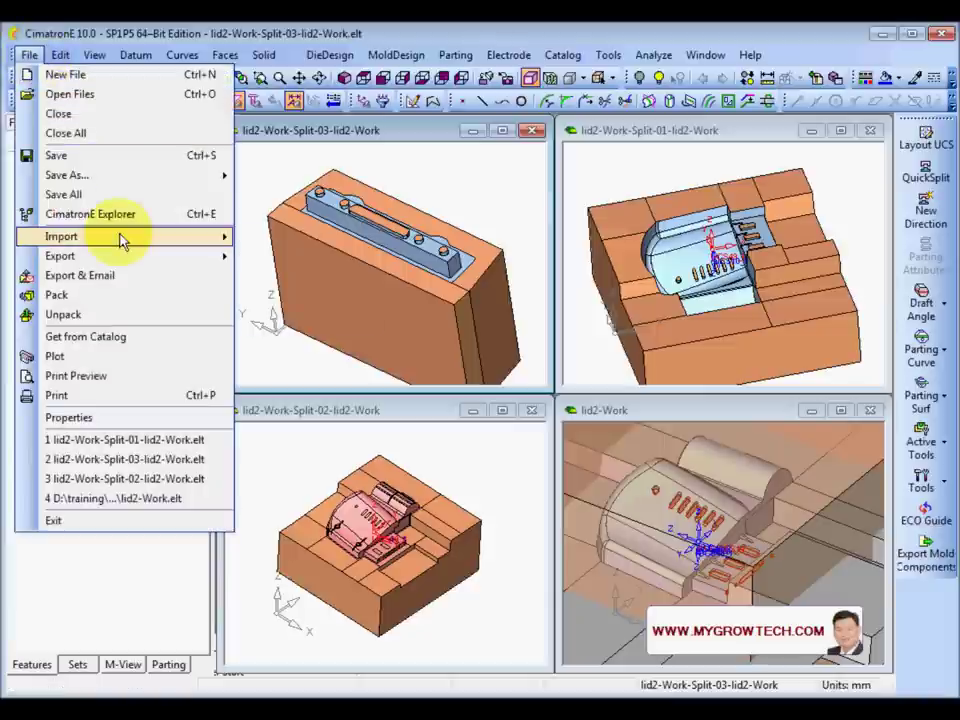
mouse_move(120, 237)
mouse_move(330, 238)
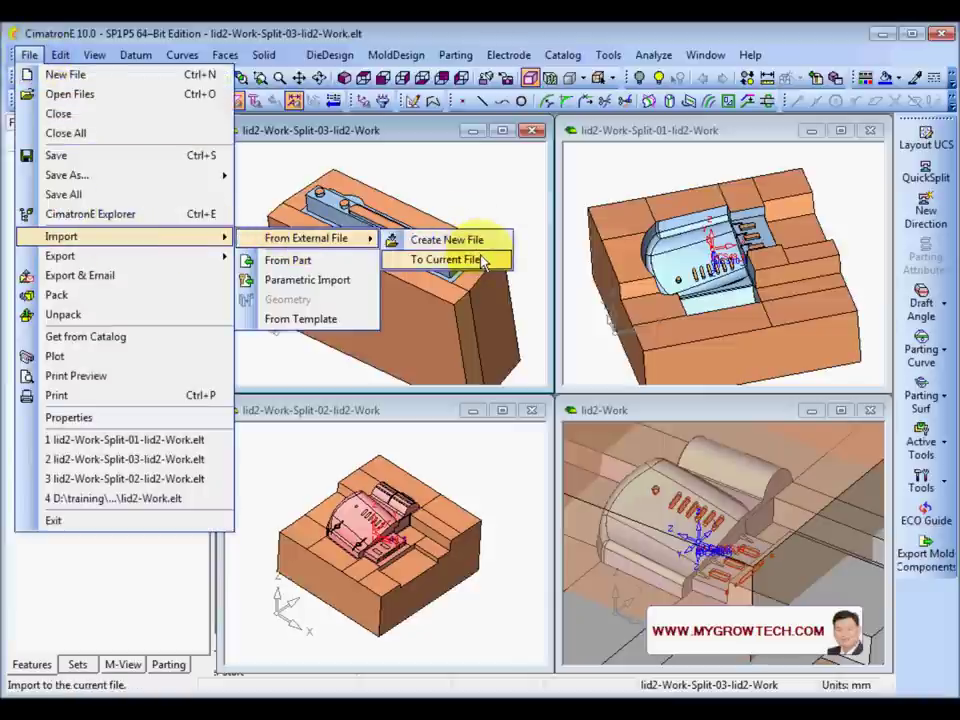
left_click(468, 256)
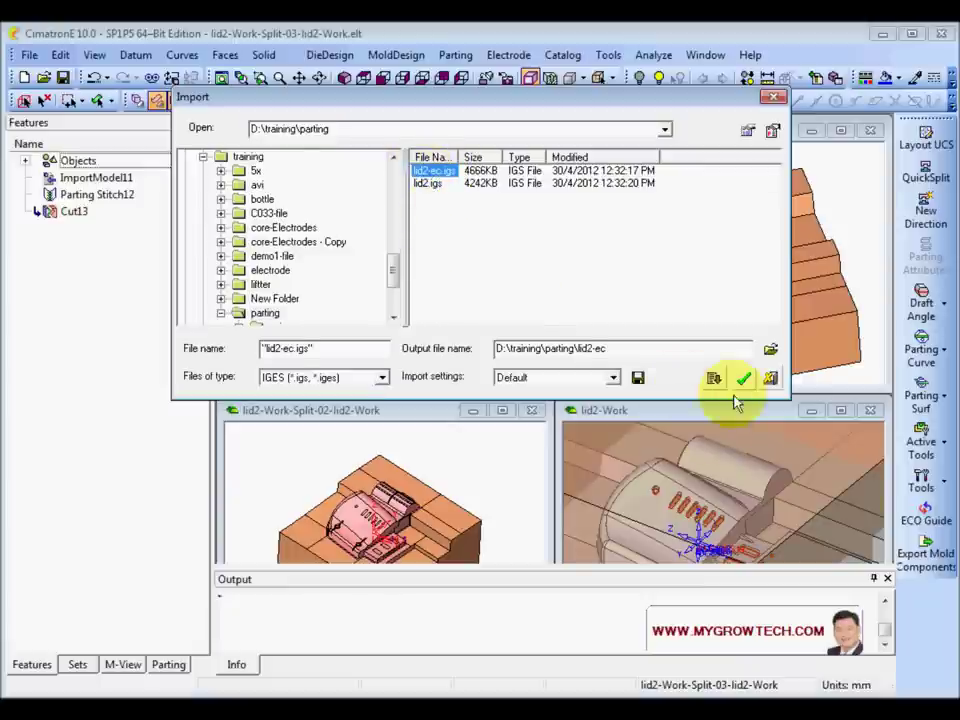
left_click(744, 380)
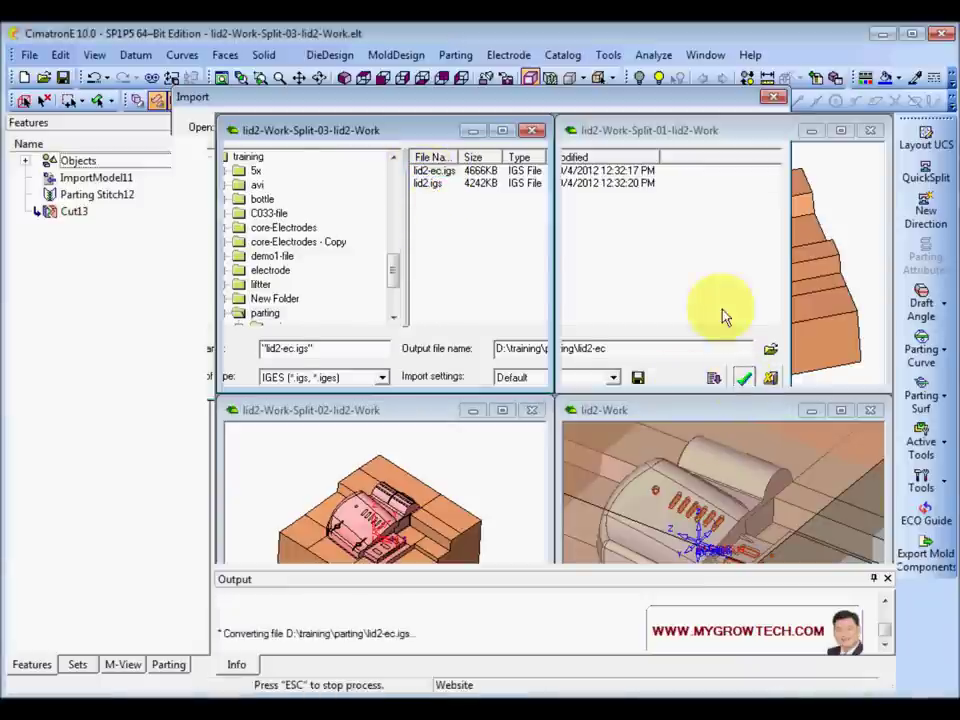
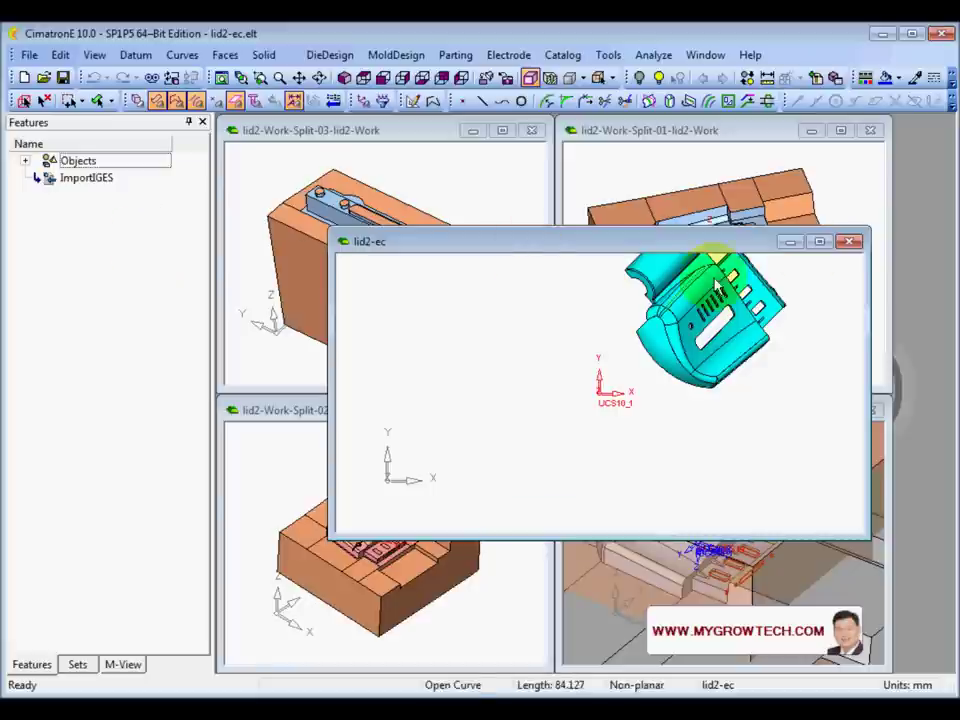
Examine the imported lid2-ec model from several angles in a maximized window, and close its file
left_click(822, 243)
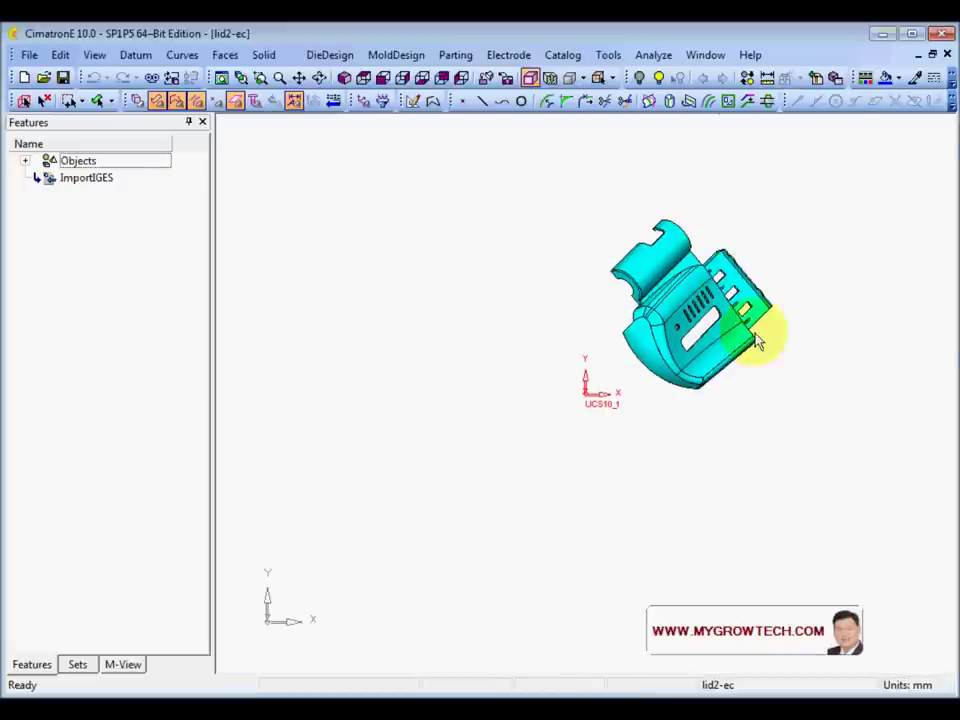
right_click_drag(754, 341, 750, 248, "ctrl")
middle_click_drag(750, 248, 499, 411, "ctrl")
left_click_drag(499, 411, 600, 280, "ctrl")
middle_click_drag(600, 285, 928, 79)
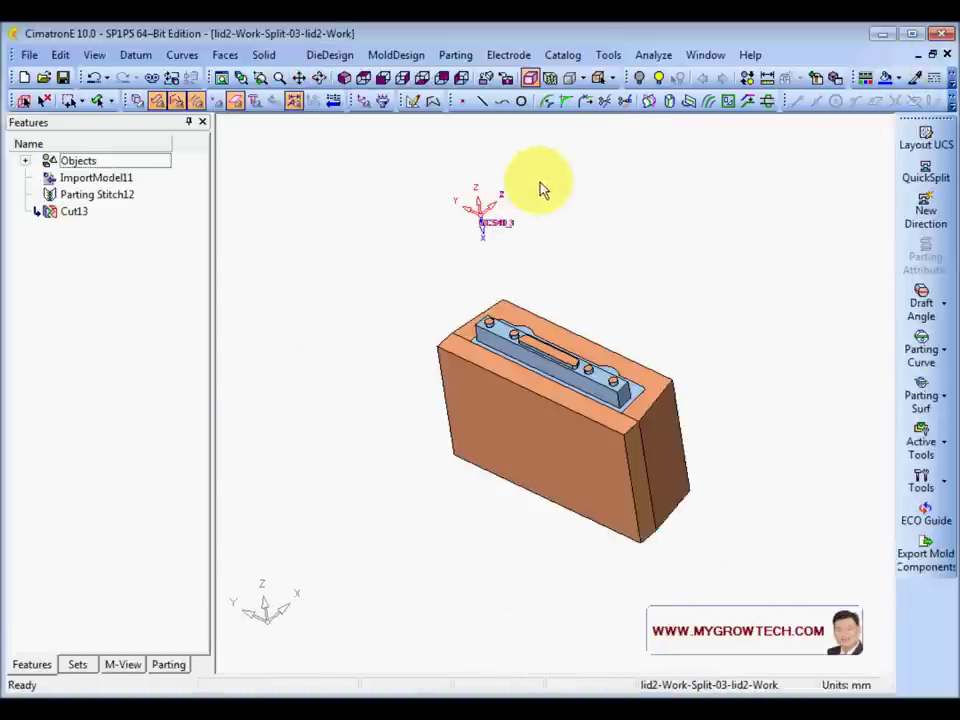
Switch to the lid2-Work document and display only the Active Faces, hiding the stock and all parting surfaces
left_click(705, 54)
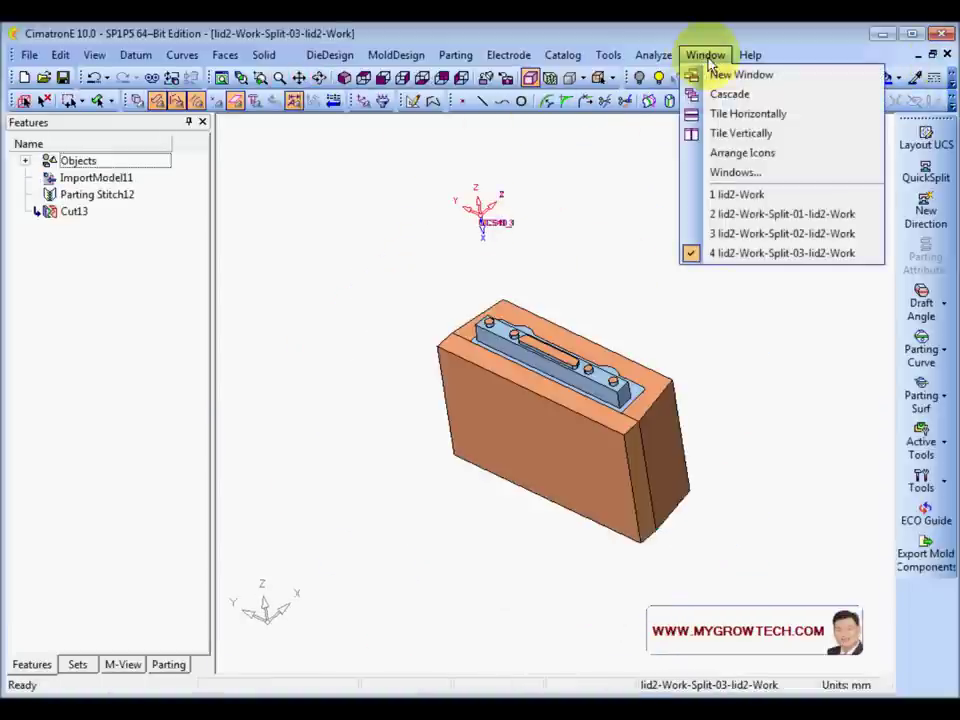
left_click(740, 195)
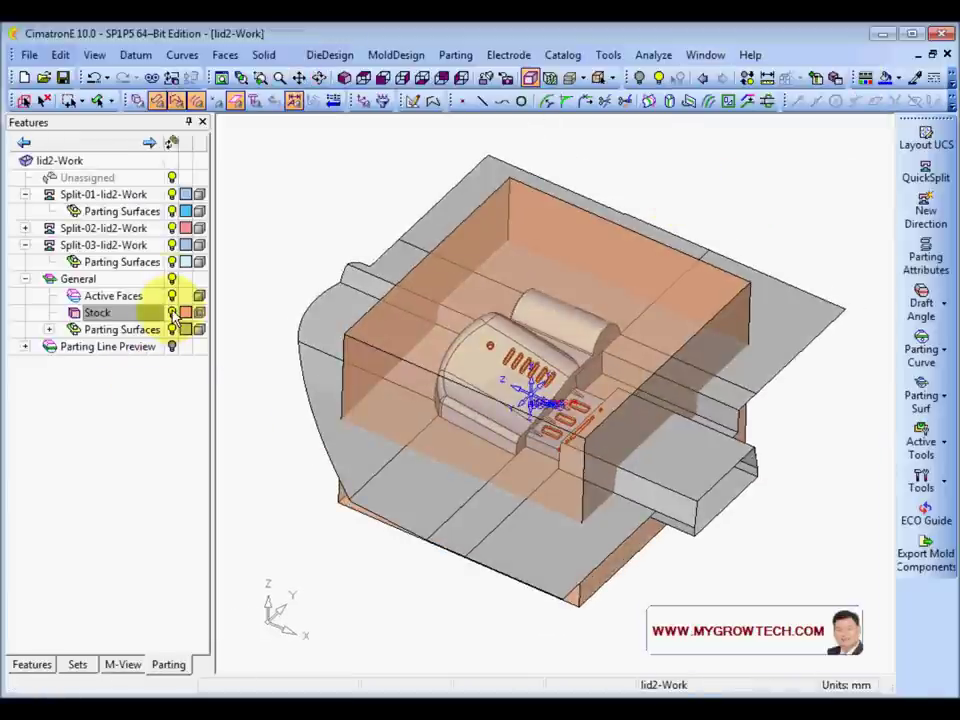
left_click(172, 279)
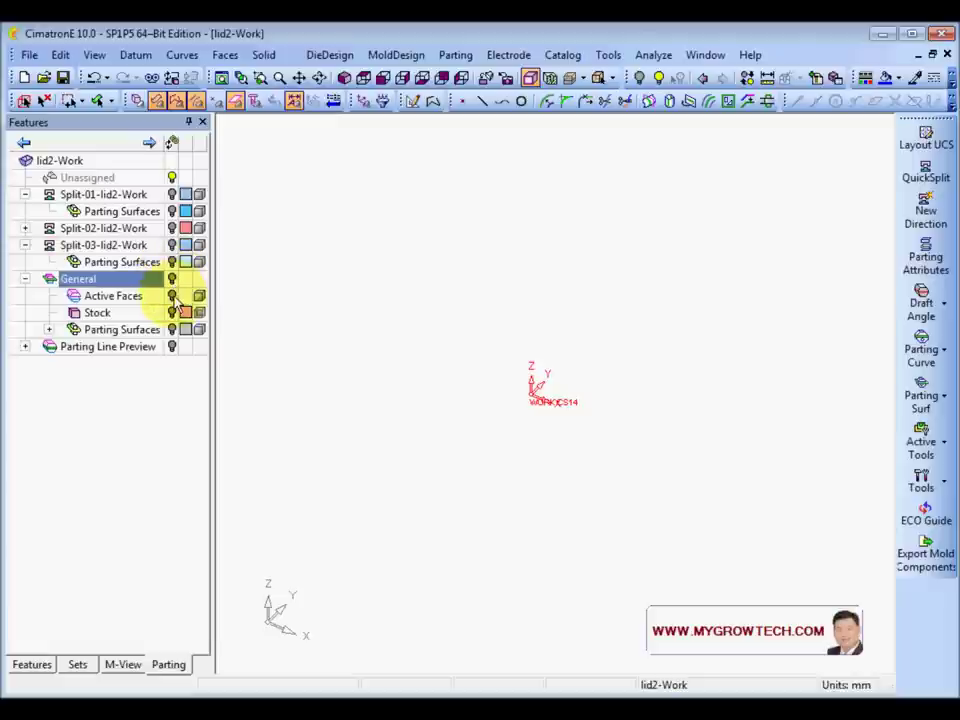
left_click(173, 296)
scroll(560, 372, "up", 5)
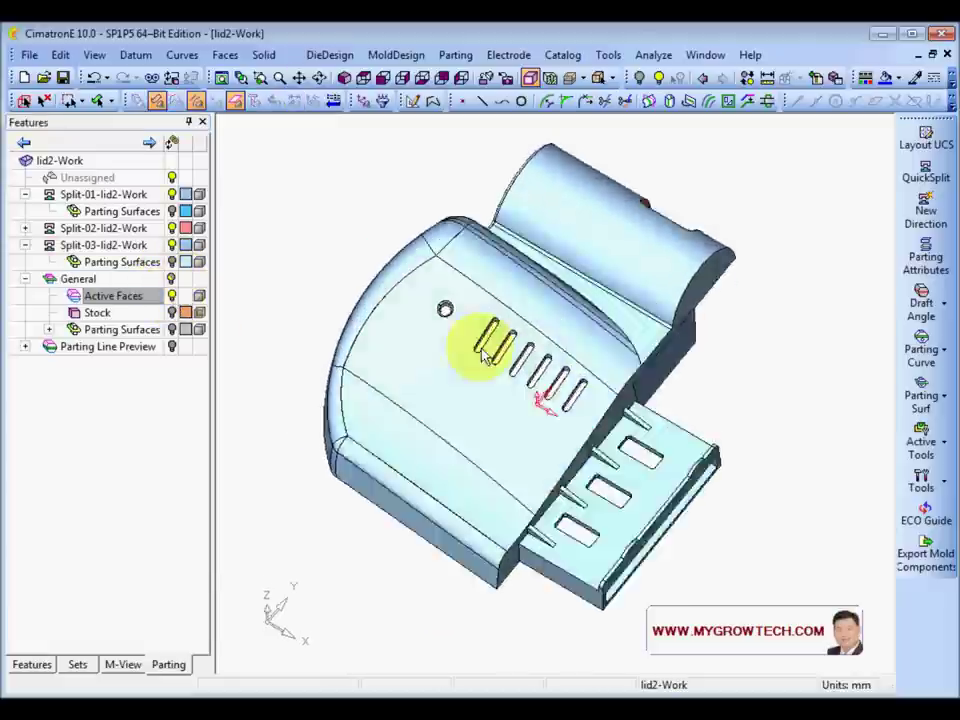
Start the ECO Guide and open the ECO documentation, accepting the creation of a new ECO database for the project
left_click(930, 515)
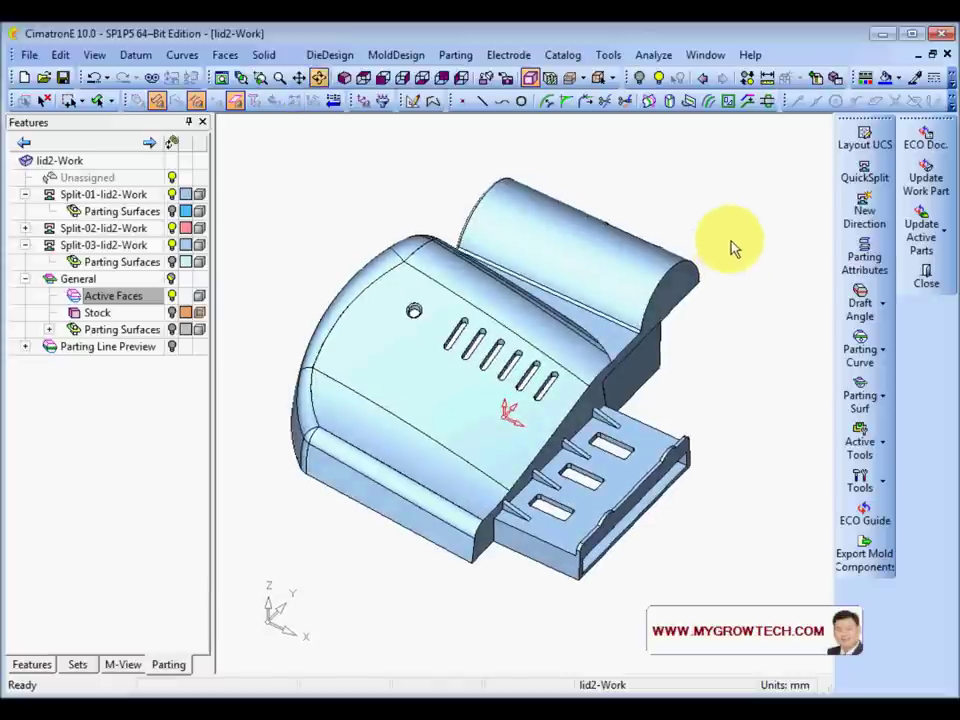
left_click(926, 140)
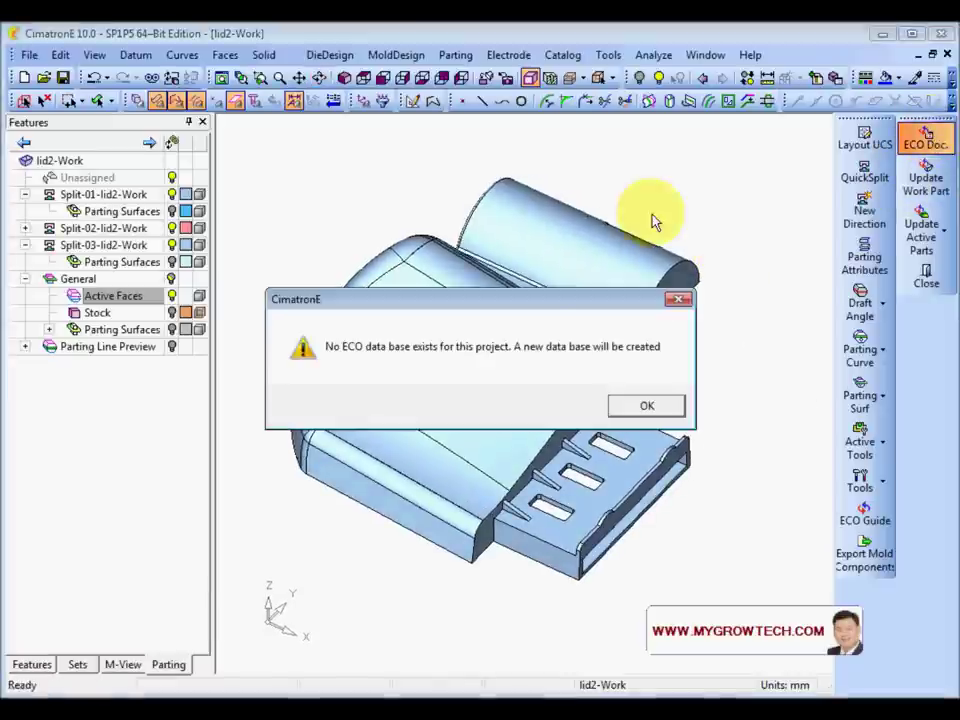
left_click(647, 408)
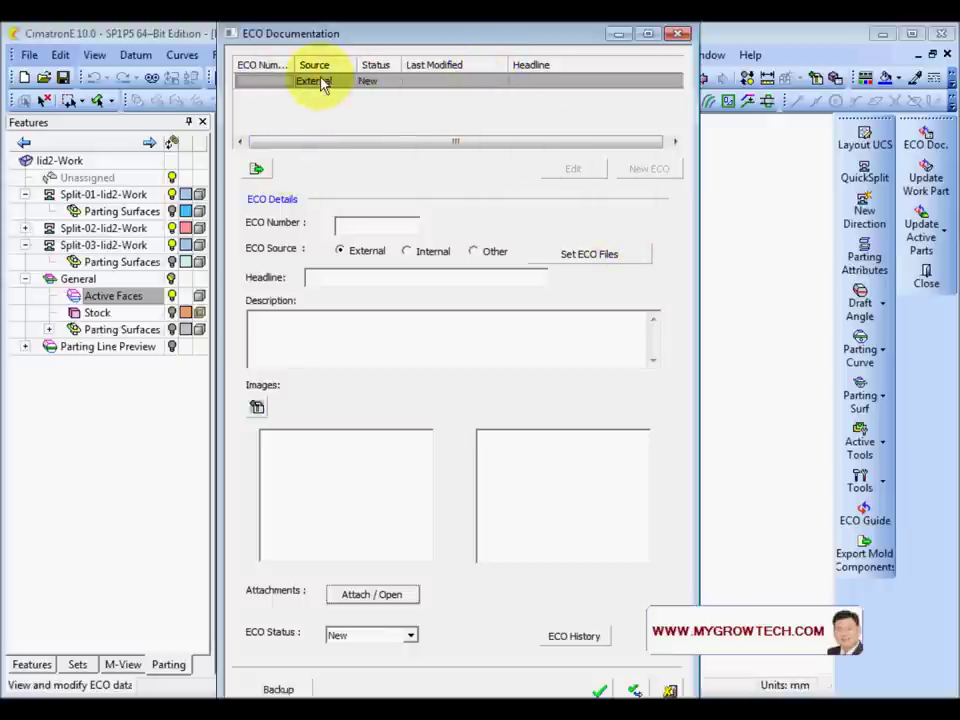
Fill in the external ECO record with number 001, headline eco1 and description zxcvfdvfvf
left_click(635, 690)
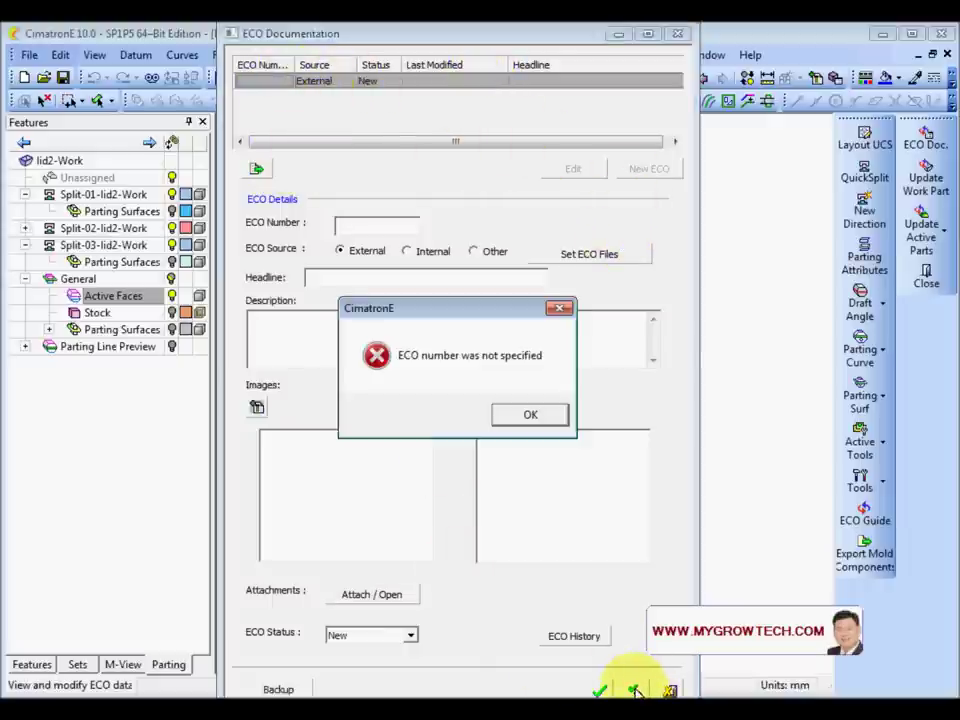
left_click(528, 415)
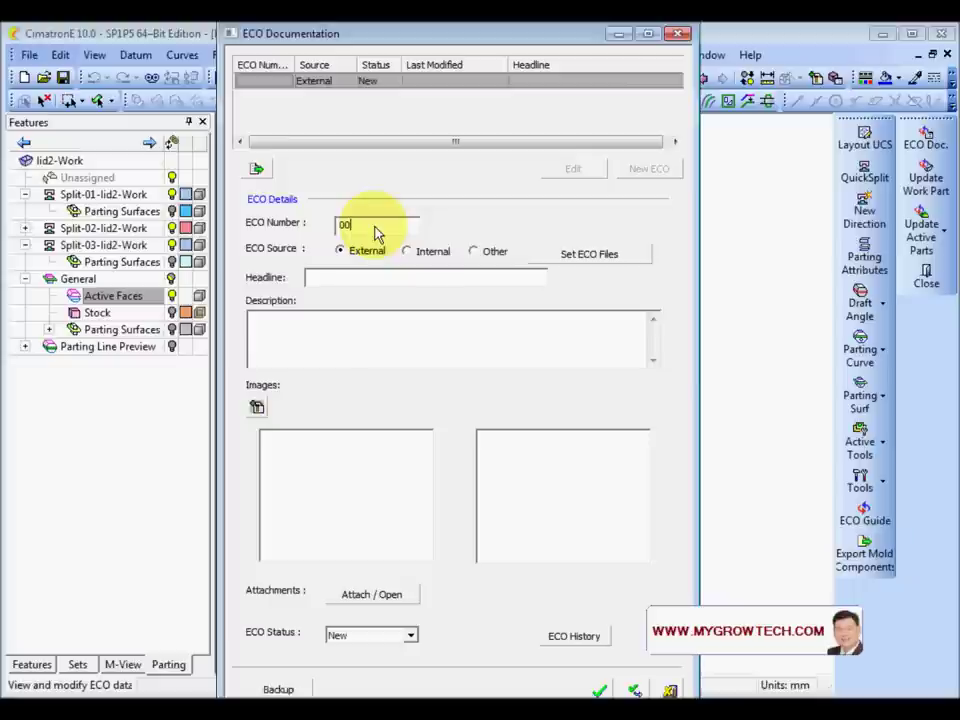
left_click(397, 279)
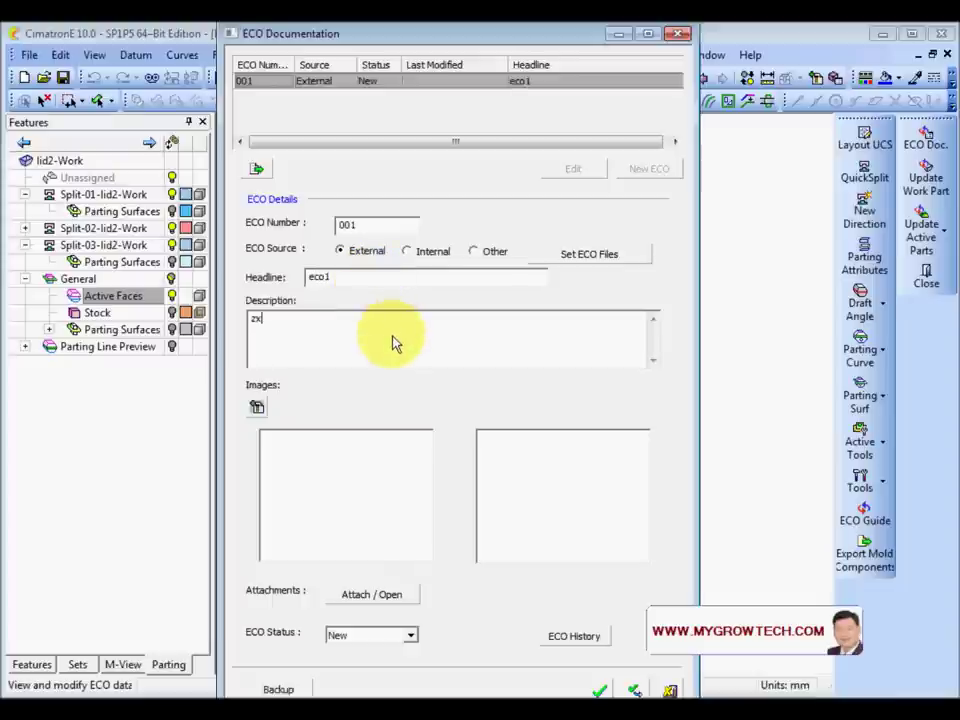
Add two captured images of the current lid model view as the first and second pictures of ECO 001
left_click(258, 407)
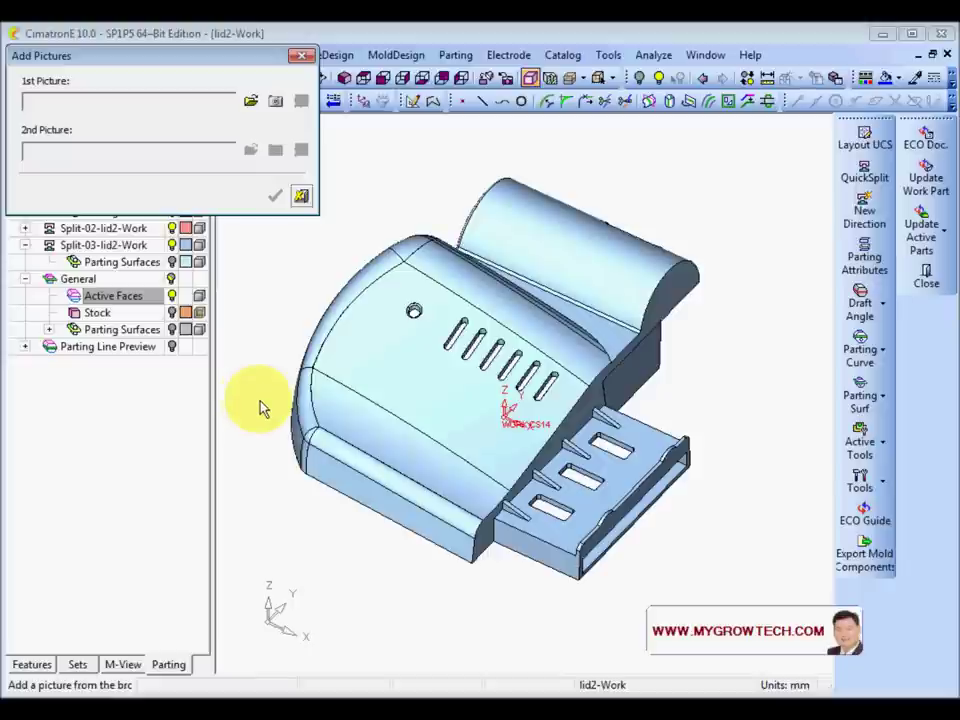
scroll(304, 358, "down", 1)
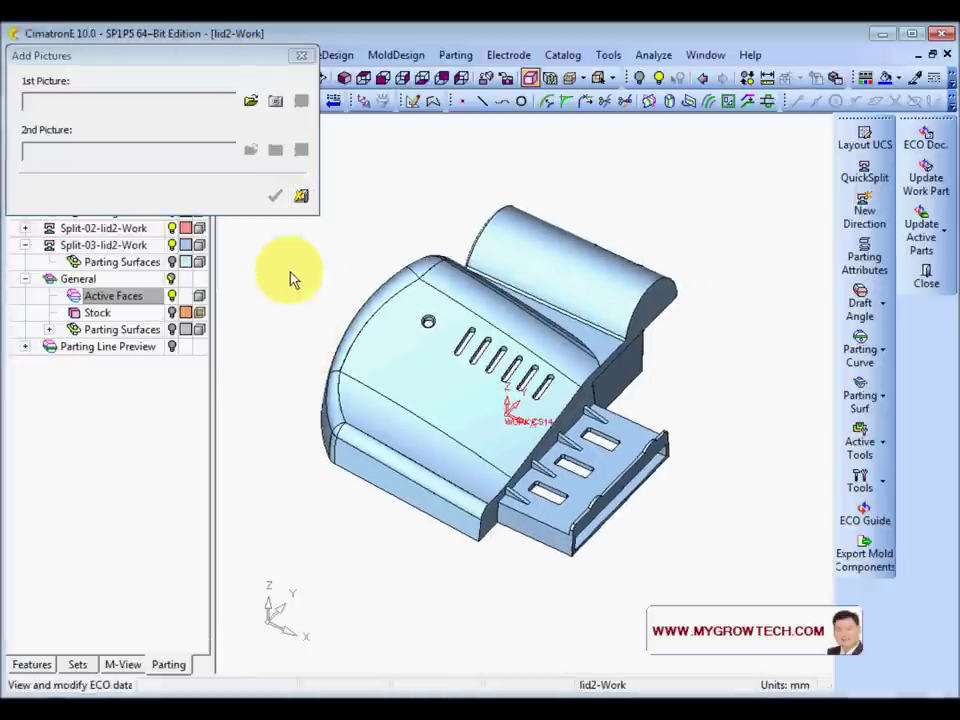
left_click_drag(177, 63, 232, 123)
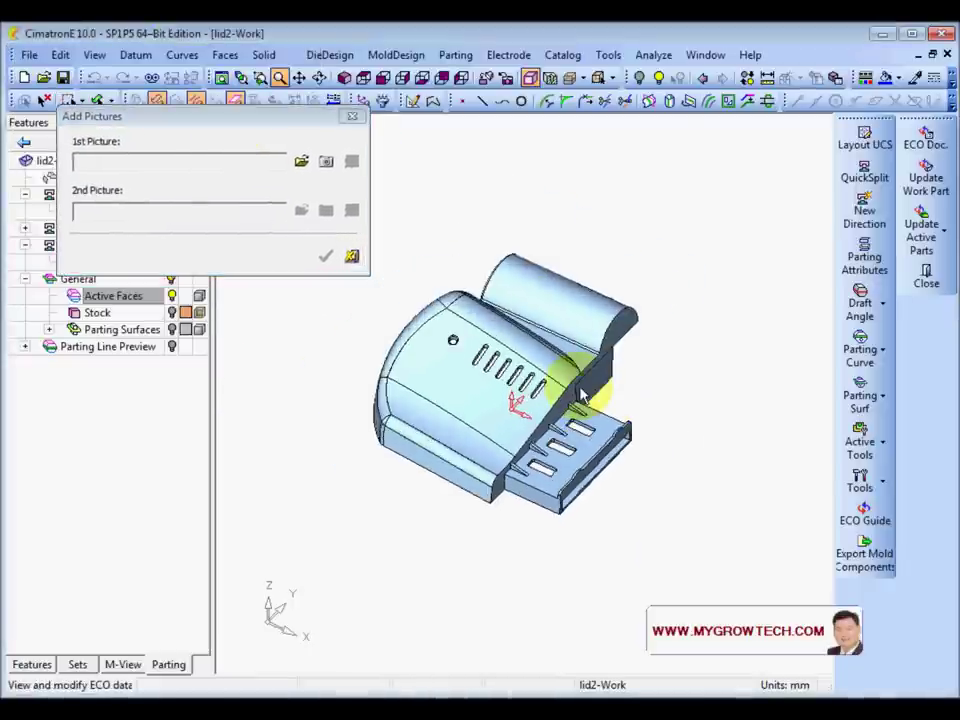
left_click(326, 161)
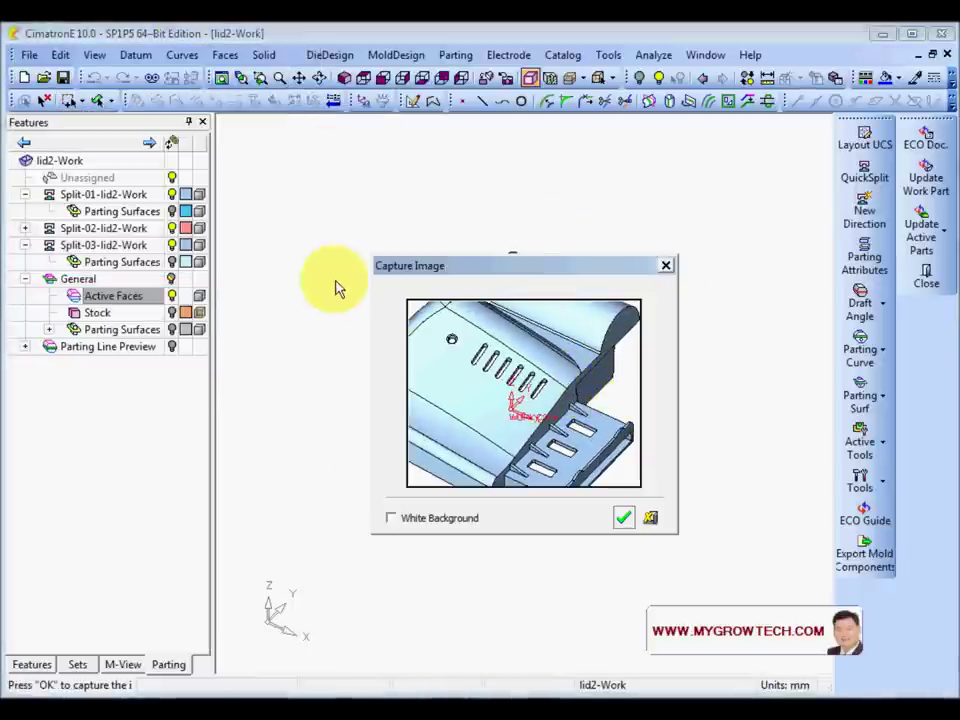
left_click(622, 517)
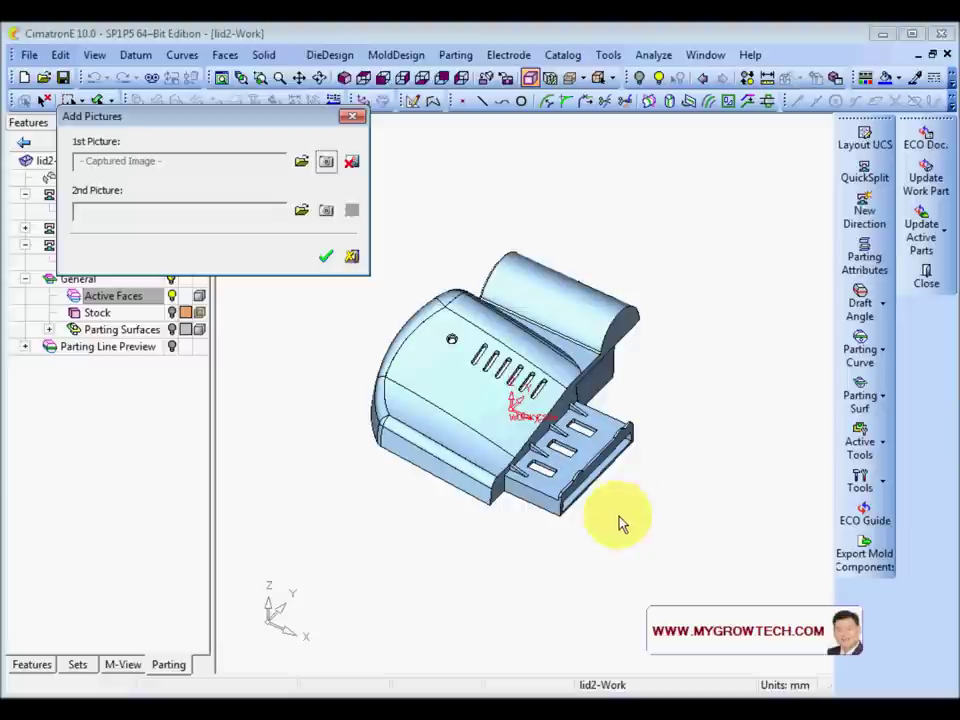
left_click(326, 210)
left_click(622, 517)
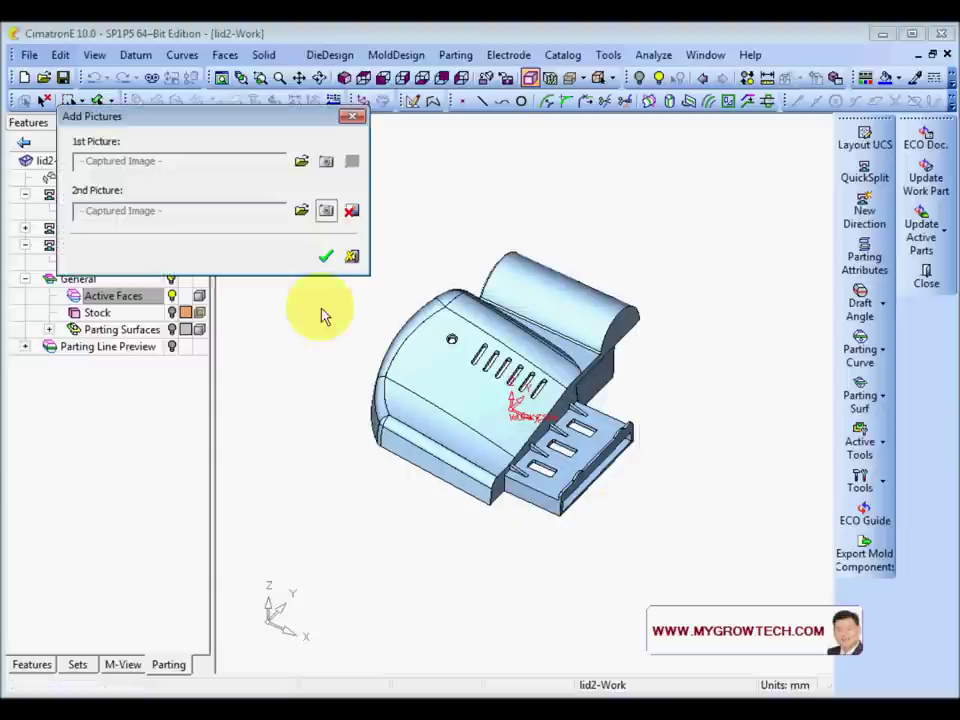
left_click(327, 257)
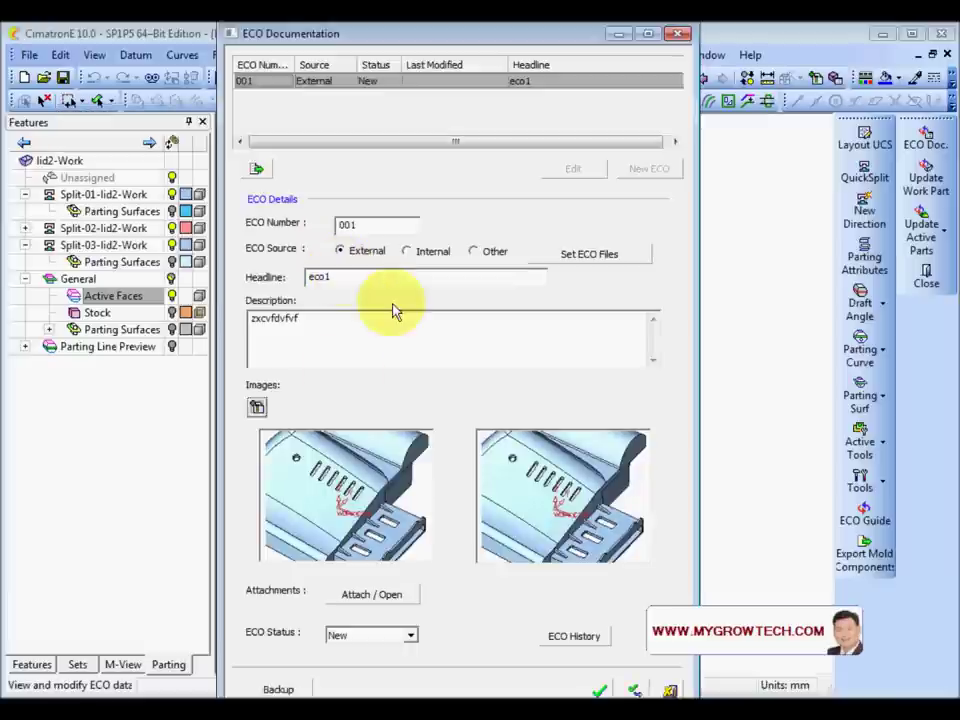
Attach lid2-ec.igs from D:\training\parting to ECO 001 and save the ECO documentation
left_click(395, 600)
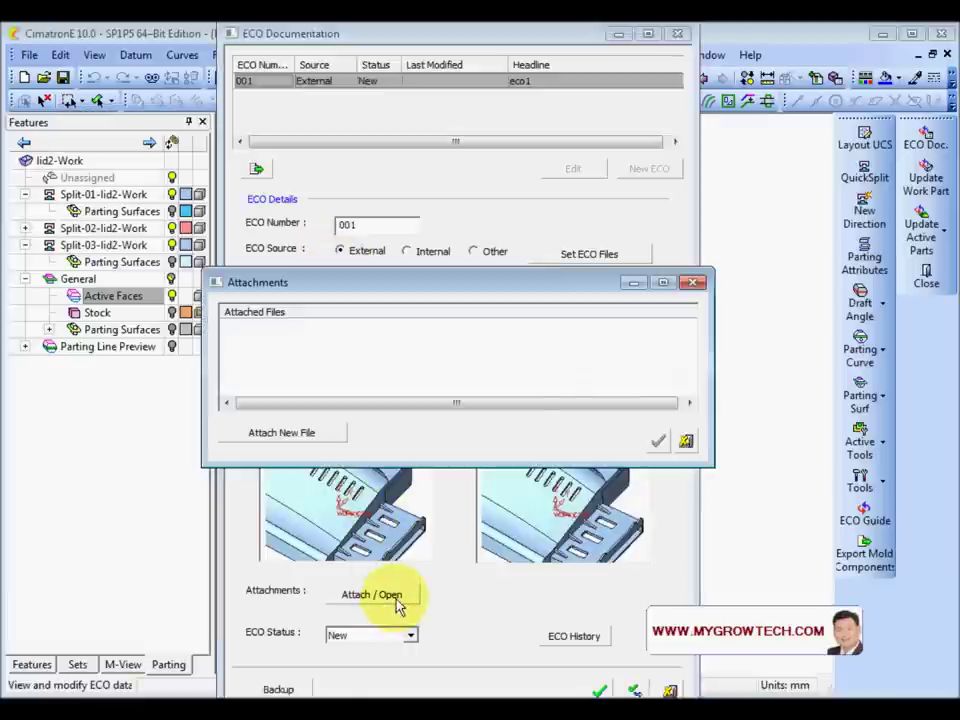
left_click(314, 436)
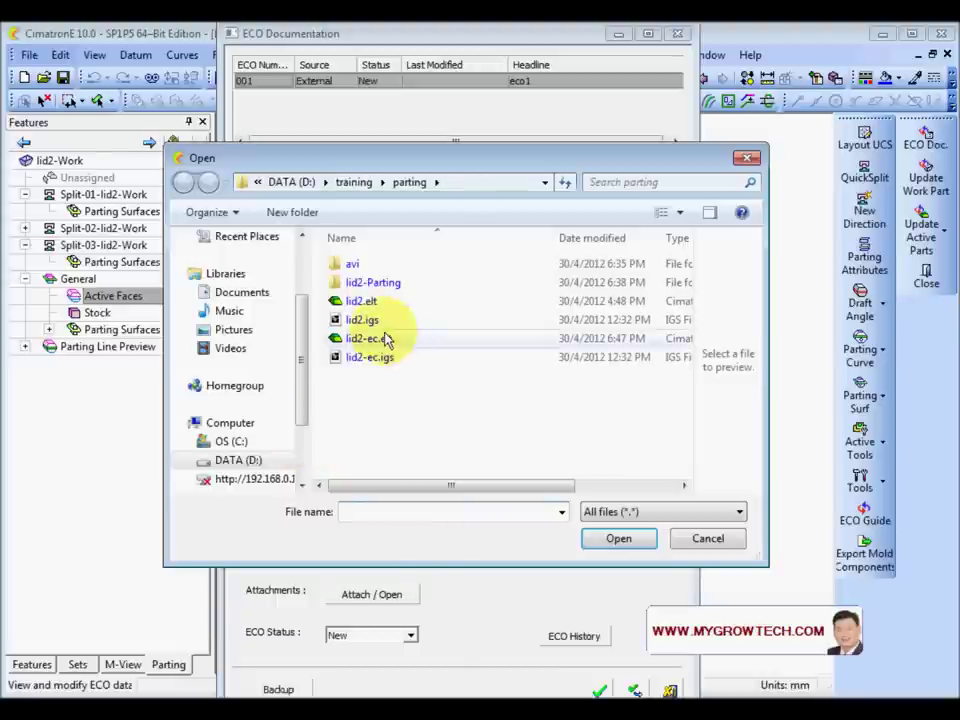
double_click(370, 358)
left_click(658, 441)
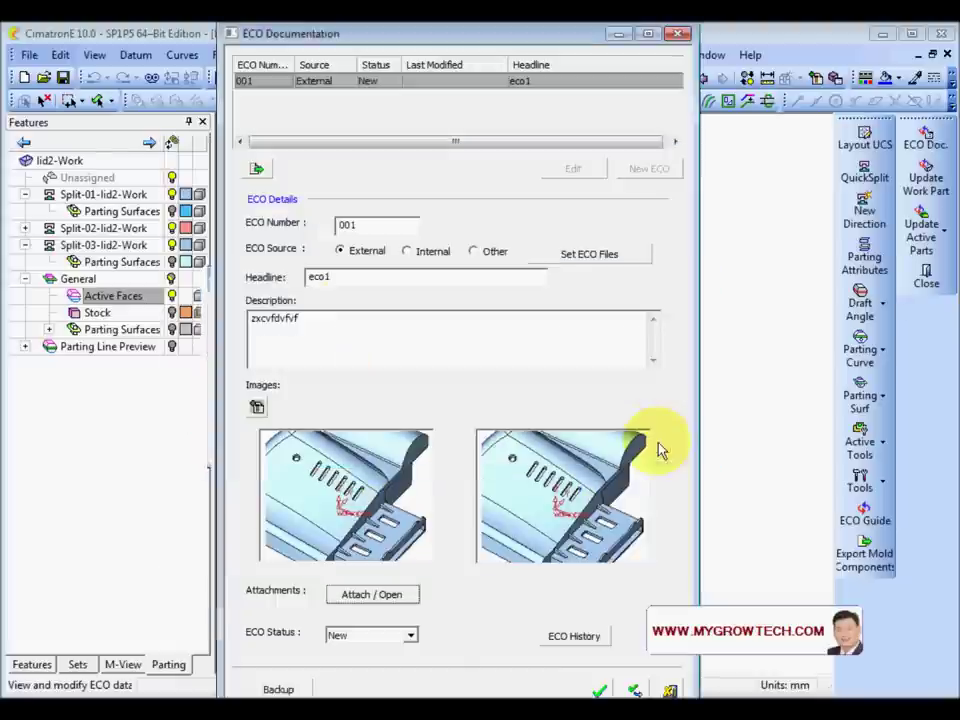
left_click(603, 690)
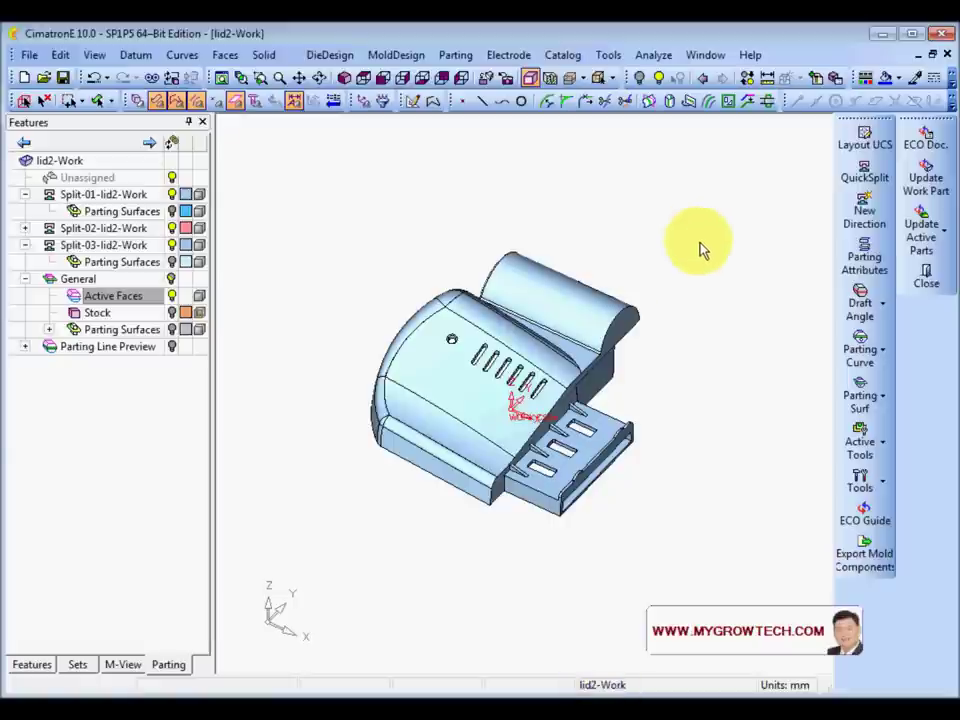
Start Update Work Part with lid2 as the master file and lid2-ec.elt from D:\training\parting as the ECO file
scroll(681, 420, "up", 5)
middle_click_drag(608, 410, 636, 315)
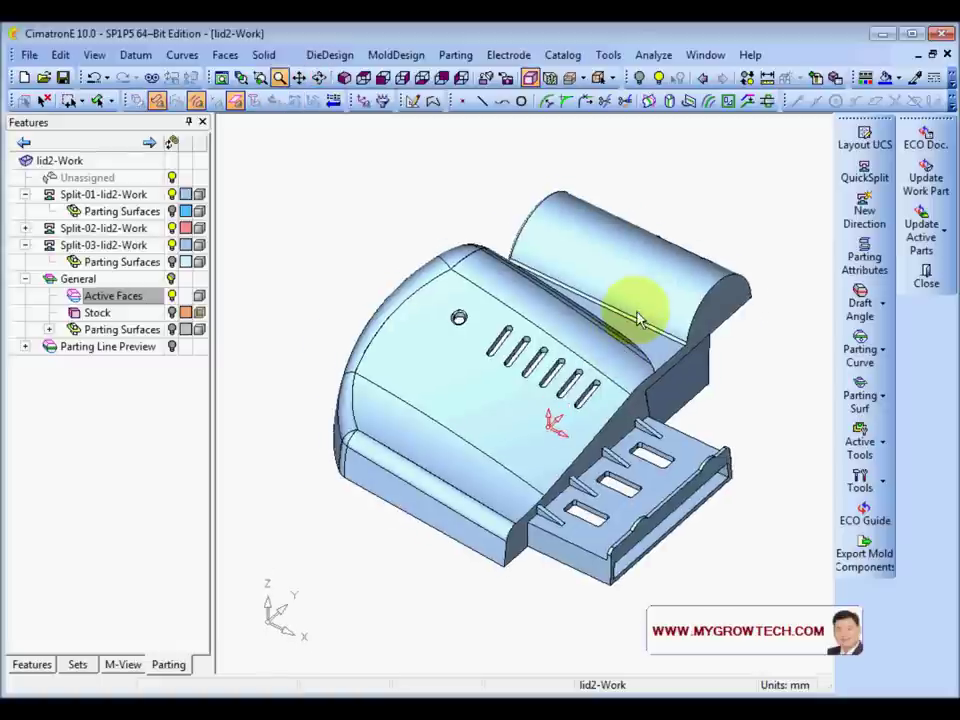
left_click(928, 180)
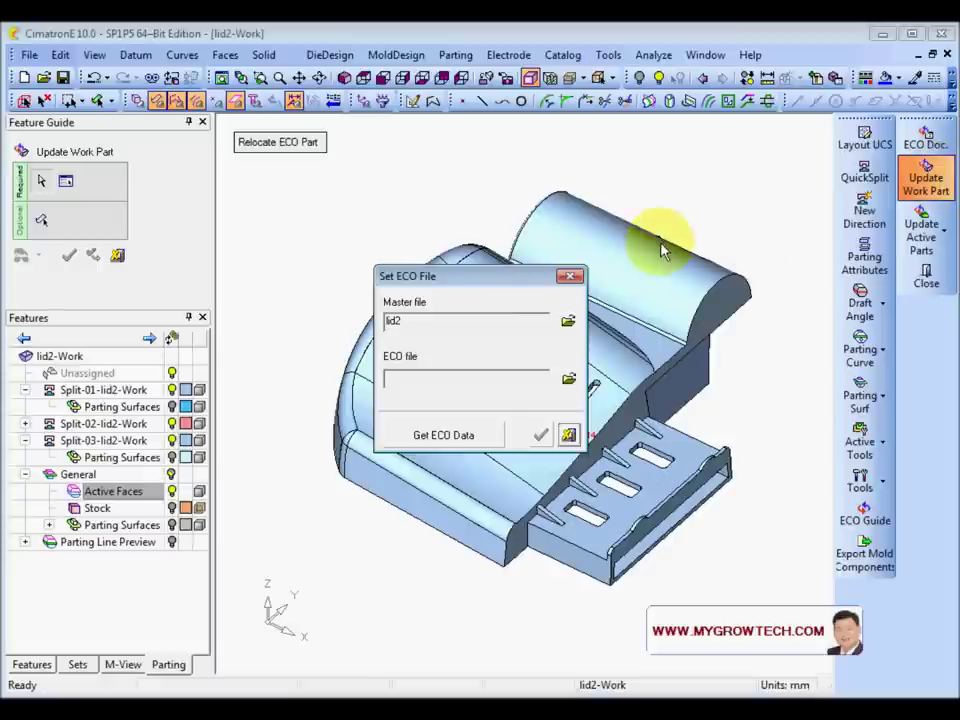
left_click_drag(465, 276, 411, 212)
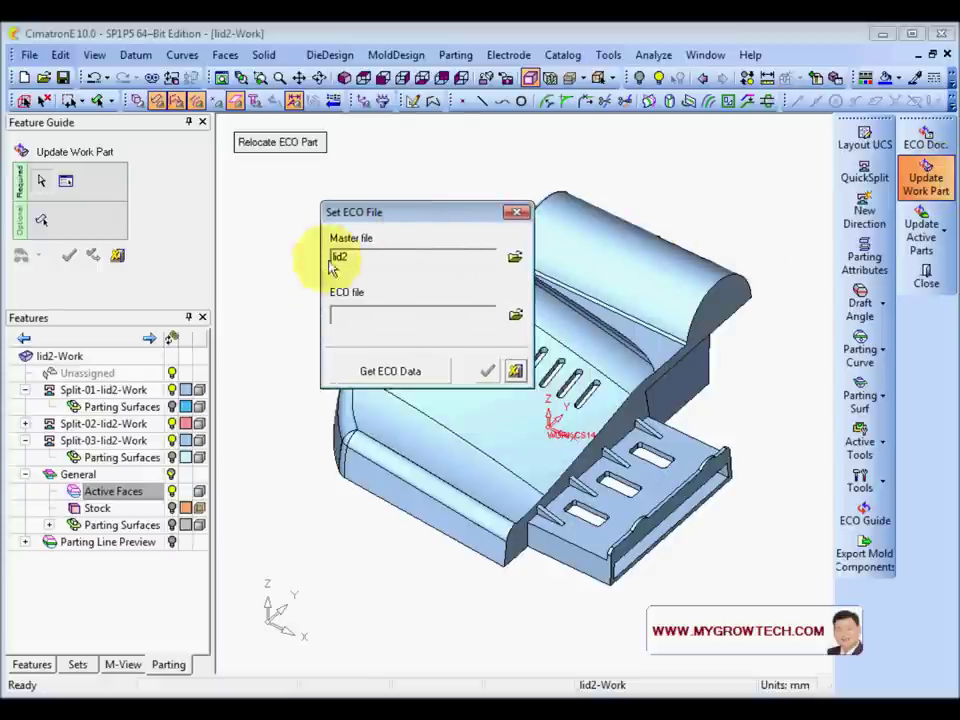
left_click(515, 315)
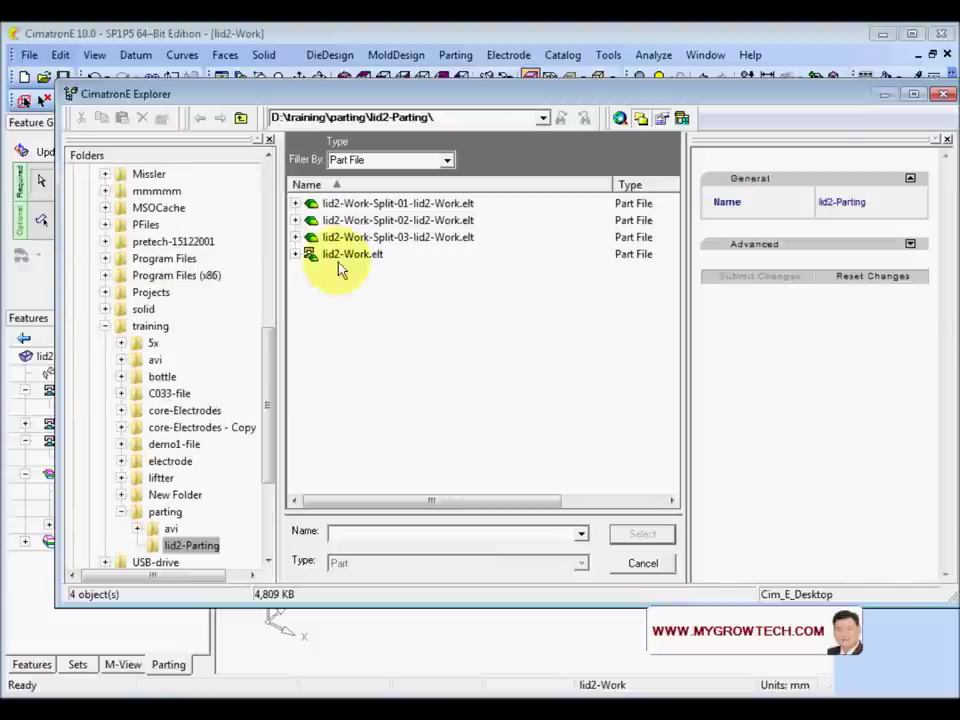
left_click(165, 511)
left_click(349, 239)
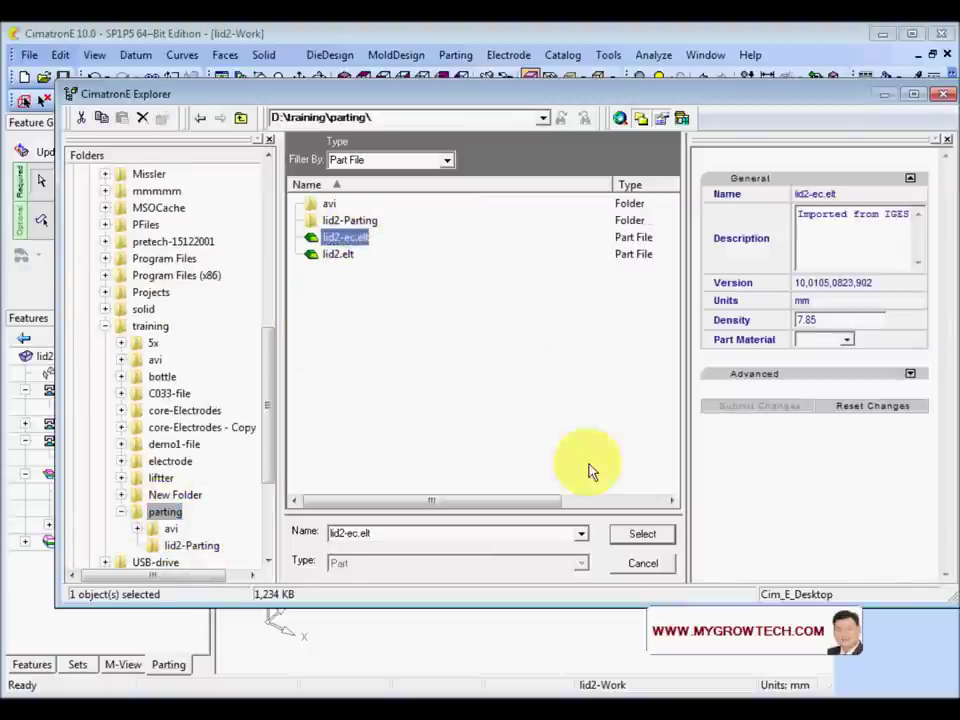
left_click(643, 533)
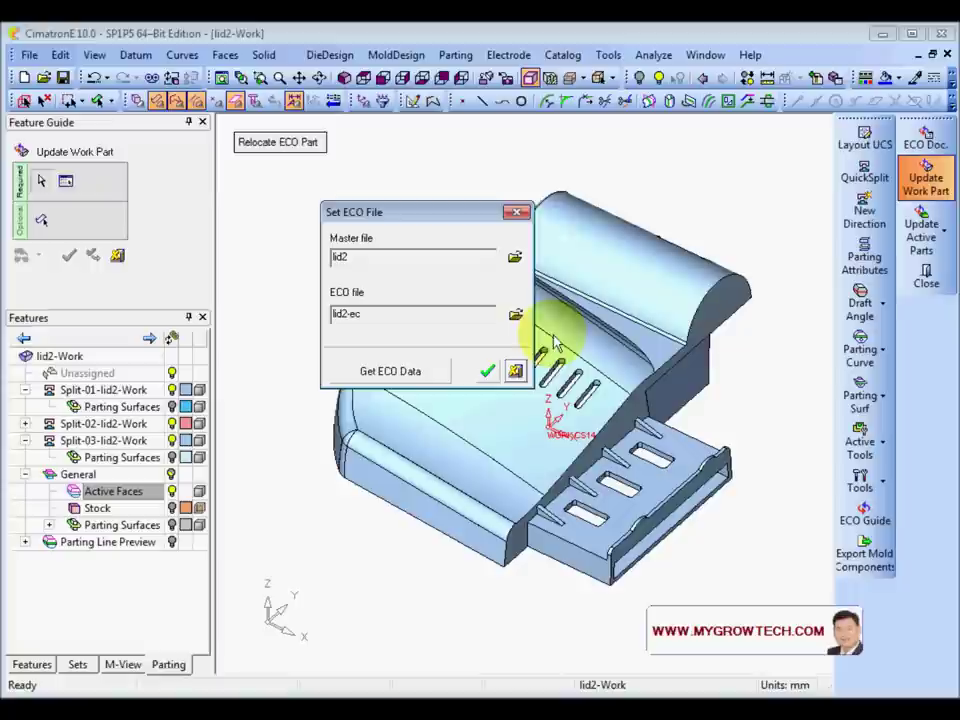
left_click(488, 370)
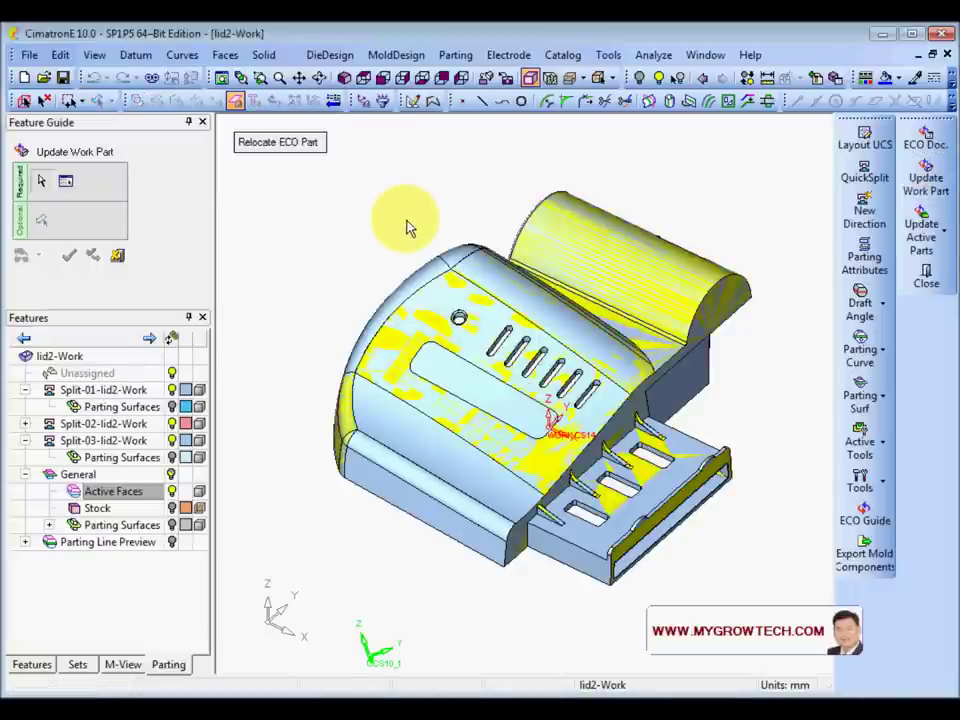
Review the old and new faces in the ECO comparison and apply the work part update with a 0.1 distance tolerance
middle_click_drag(624, 437, 597, 383)
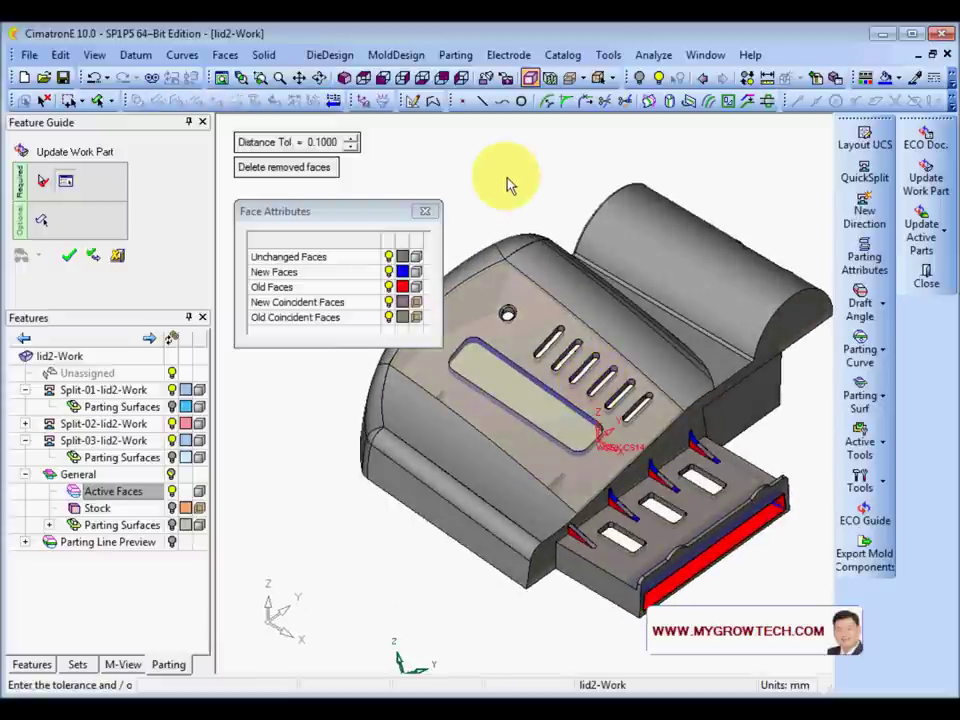
left_click(68, 256)
mouse_move(497, 340)
middle_mouse_down()
mouse_move(534, 236)
mouse_move(529, 189)
mouse_move(602, 321)
mouse_move(534, 300)
mouse_move(471, 200)
mouse_move(510, 300)
mouse_move(500, 308)
mouse_move(467, 204)
mouse_move(508, 238)
mouse_move(500, 328)
middle_mouse_up()
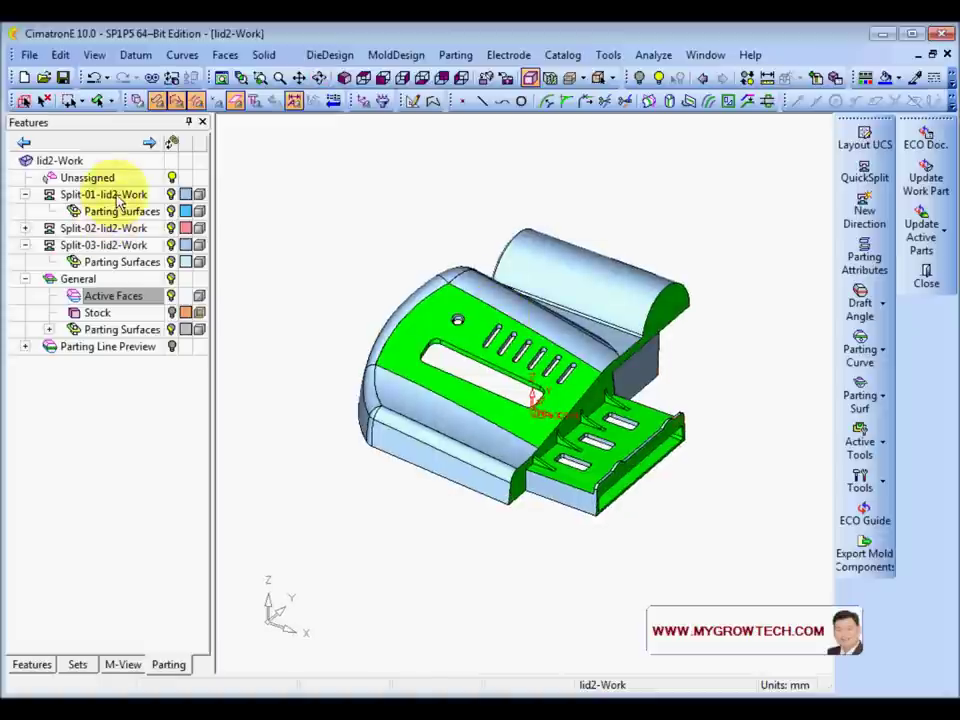
Edit the Split-01-lid2-Work direction to assign the changed faces, running the analysis with Ignore Assigned Faces
left_click(120, 196)
right_click(128, 198)
left_click(184, 274)
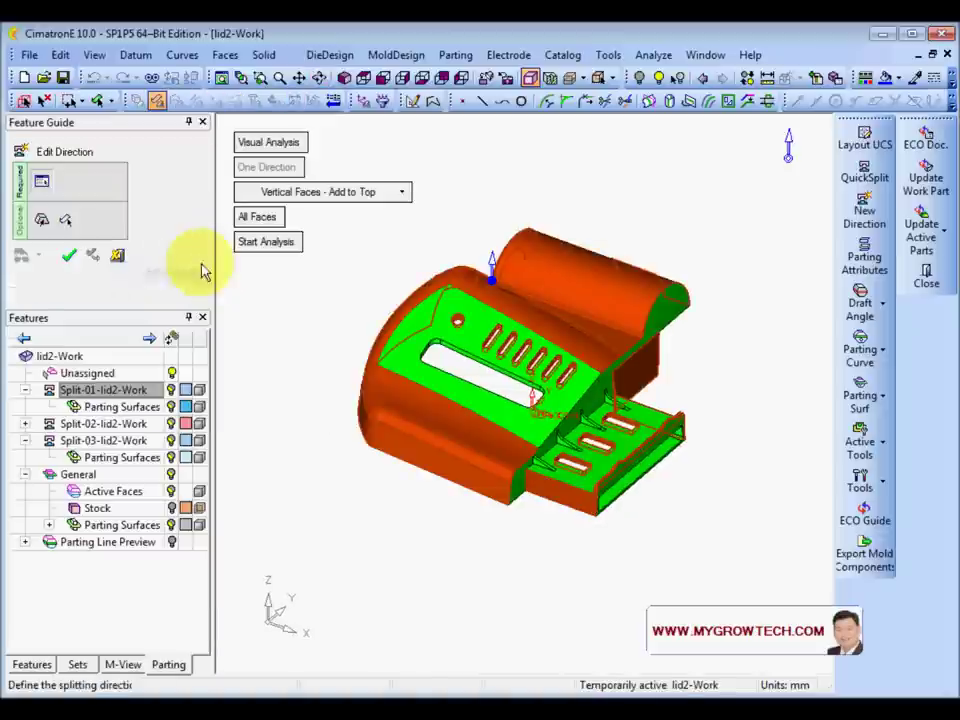
left_click(250, 241)
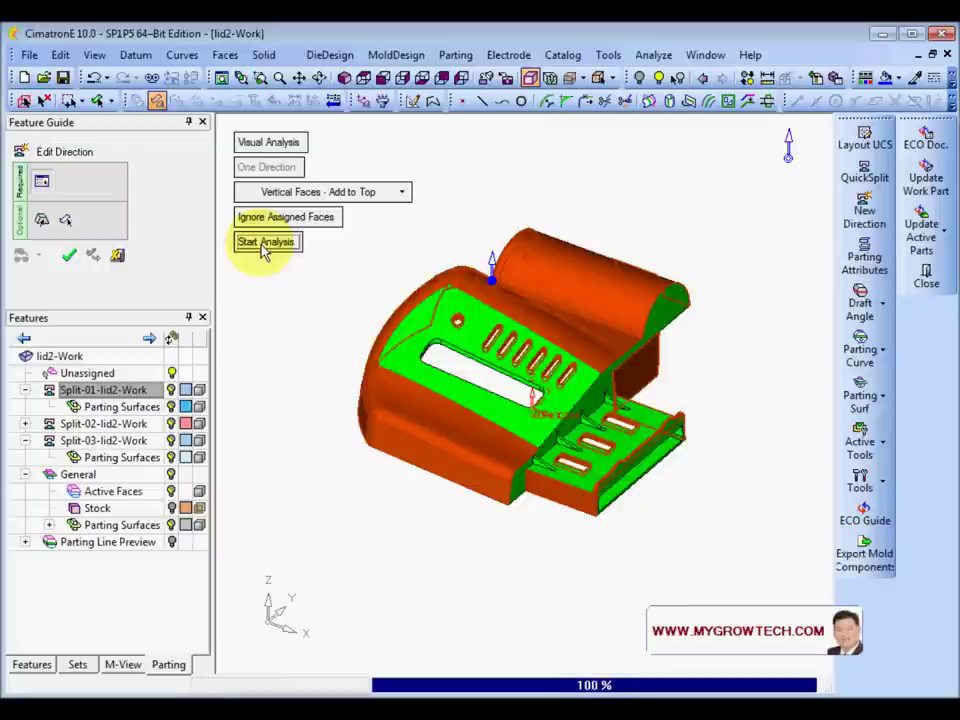
left_click(70, 258)
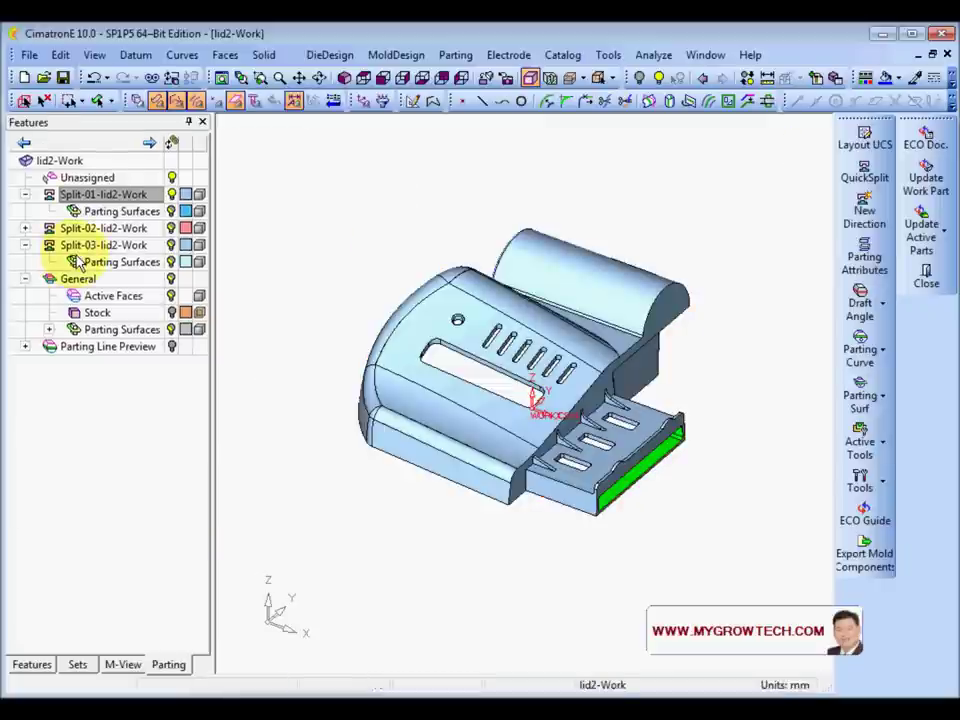
Rerun the direction analysis for Split-02-lid2-Work, ignoring assigned faces, and accept it
left_click(96, 230)
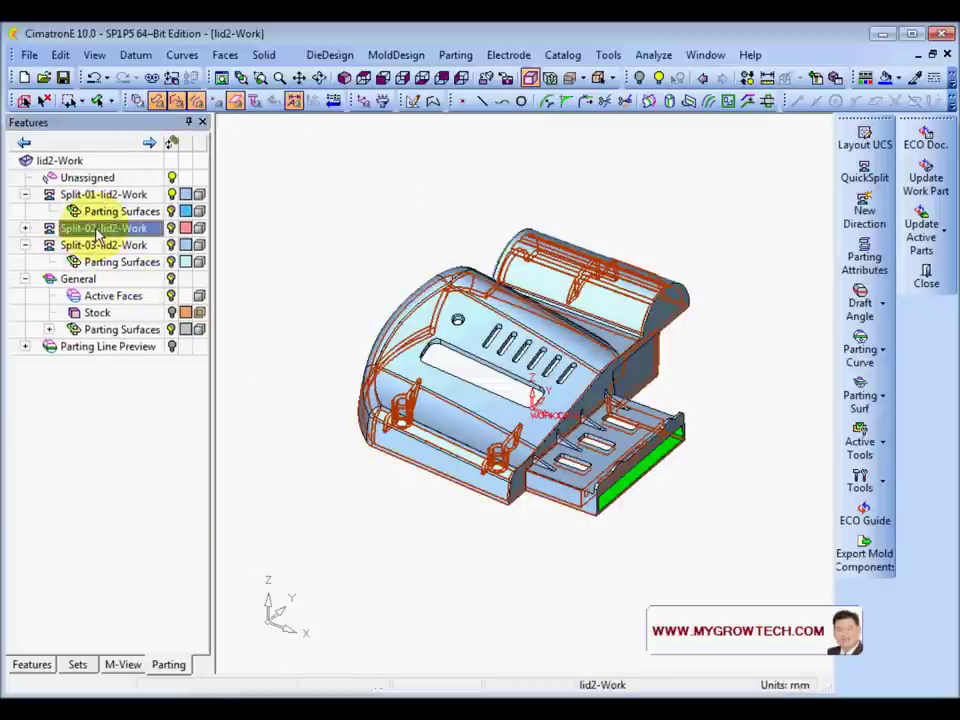
right_click(96, 230)
left_click(157, 306)
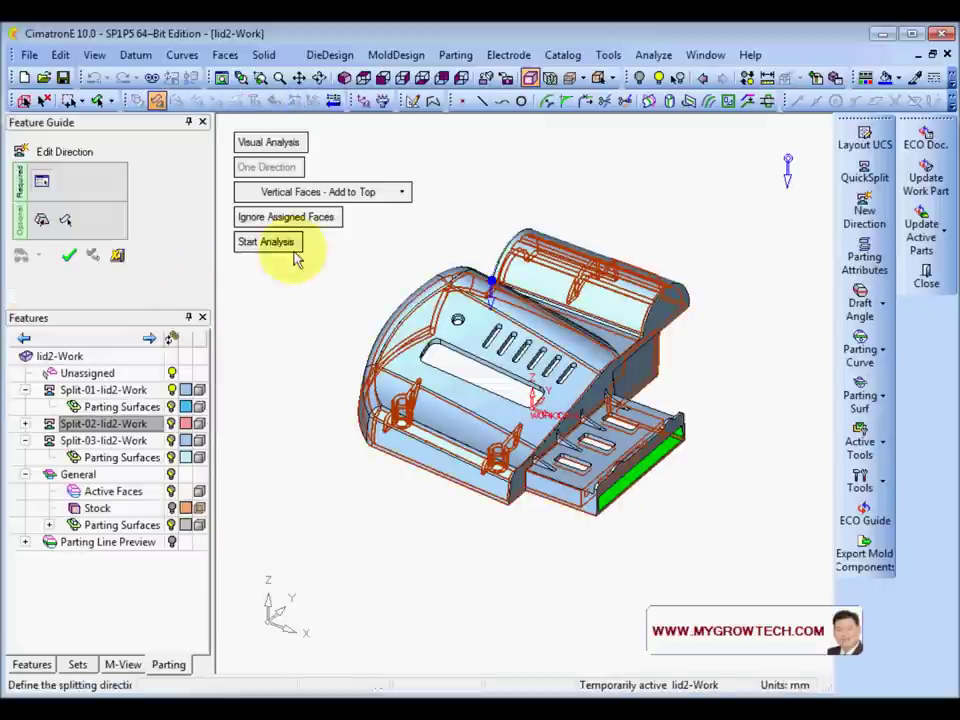
left_click(280, 250)
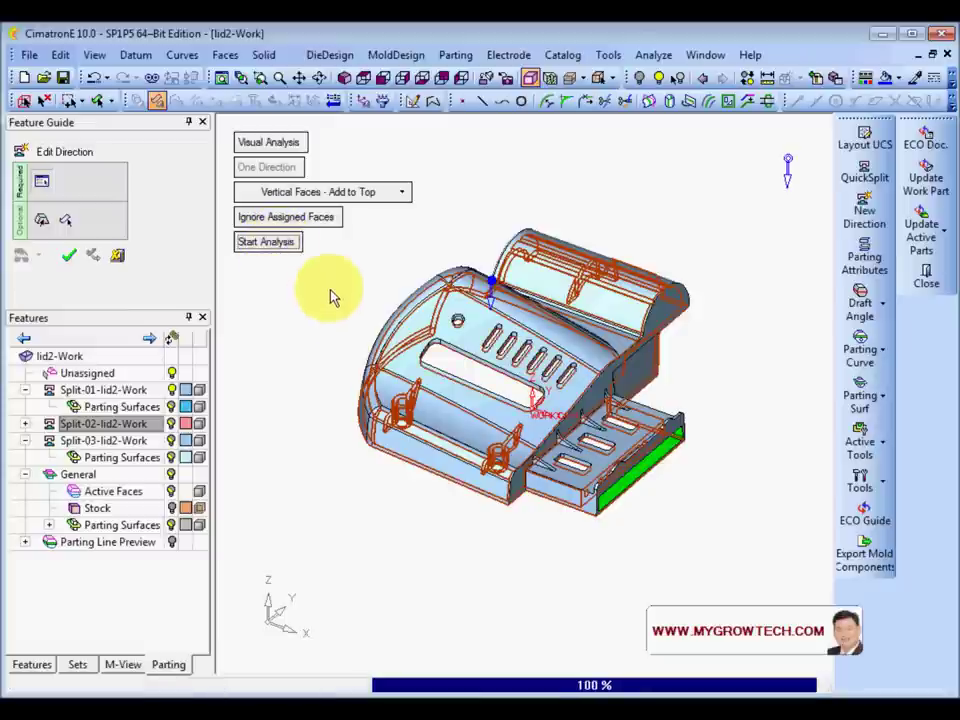
left_click(331, 292)
Rerun the direction analysis for Split-03-lid2-Work, ignoring assigned faces, to assign the remaining end-opening faces
left_click(100, 245)
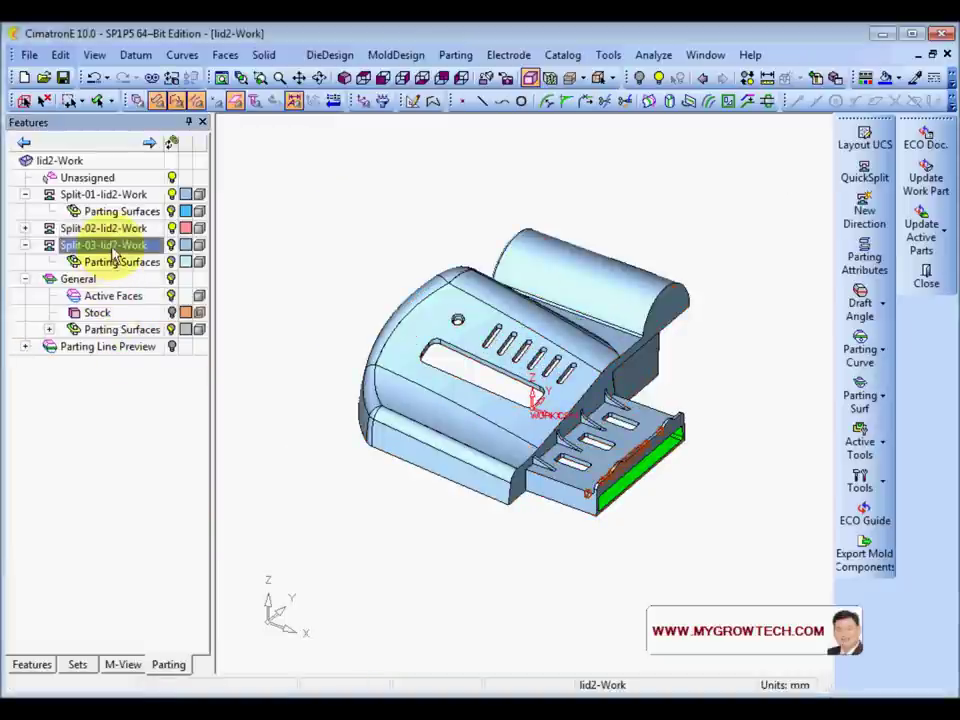
right_click(100, 245)
left_click(192, 325)
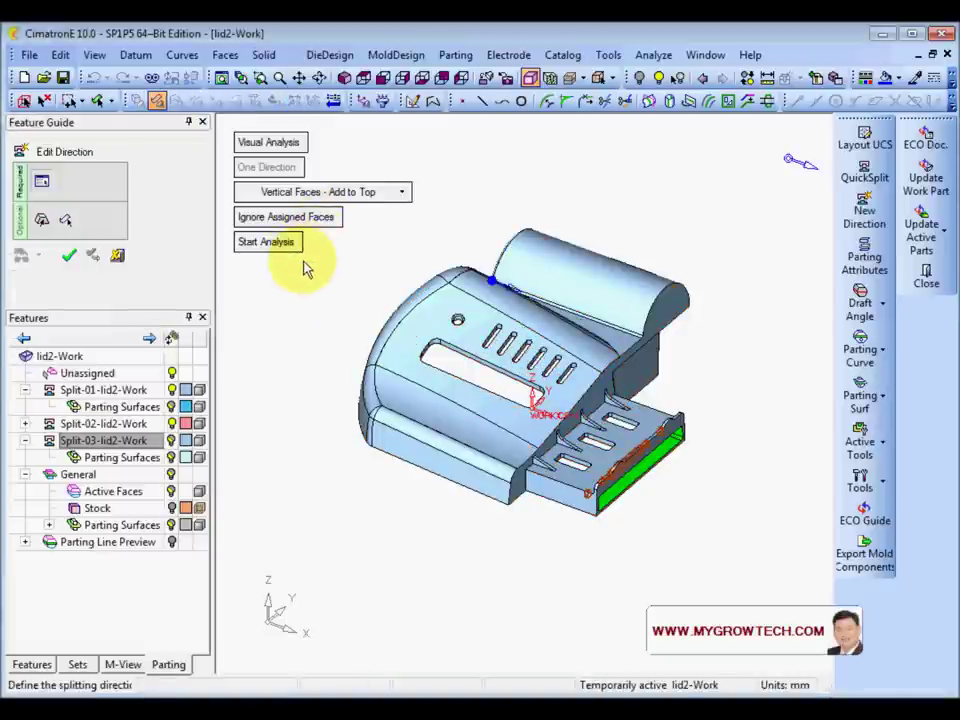
left_click(266, 243)
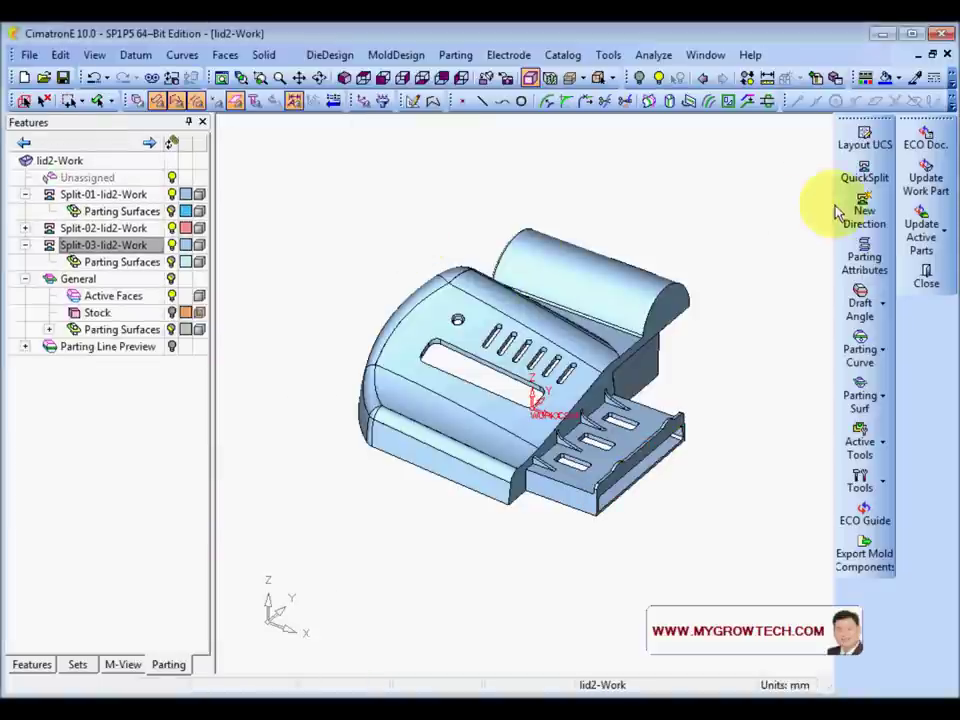
Preview the three split directions apart with QuickSplit and examine the changed faces around the end opening
left_click(864, 172)
left_click_drag(251, 205, 281, 205)
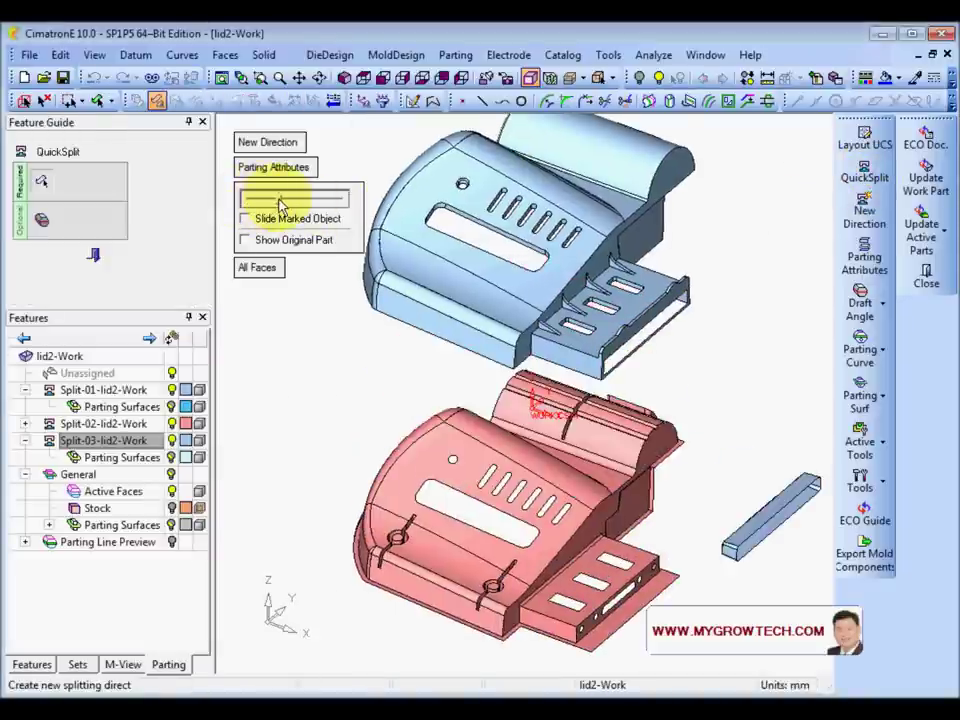
middle_click_drag(546, 439, 548, 337)
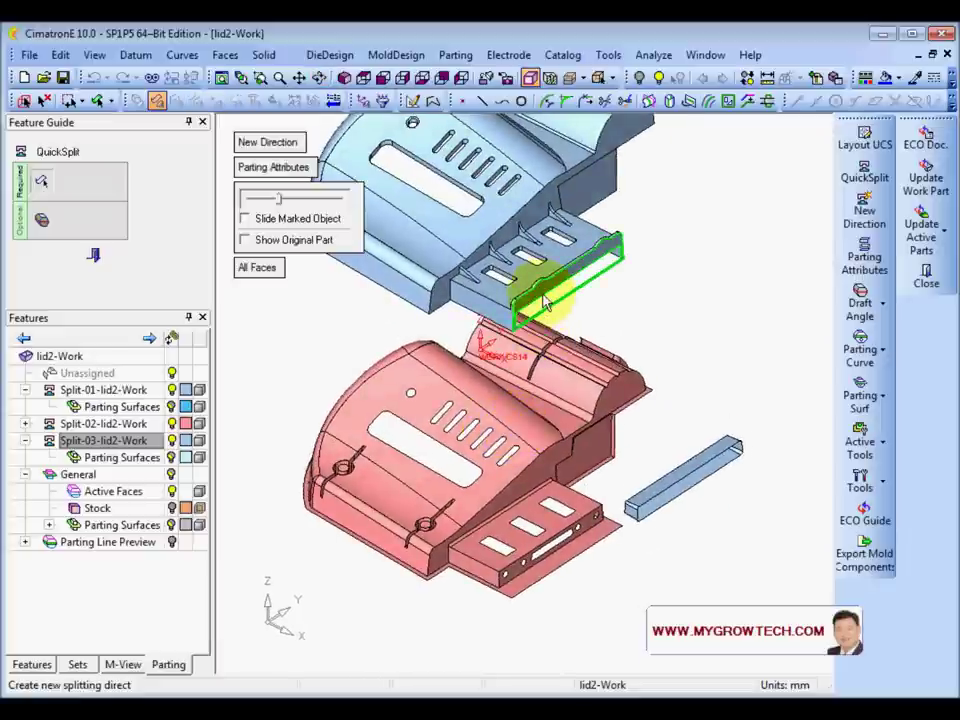
left_click(545, 300)
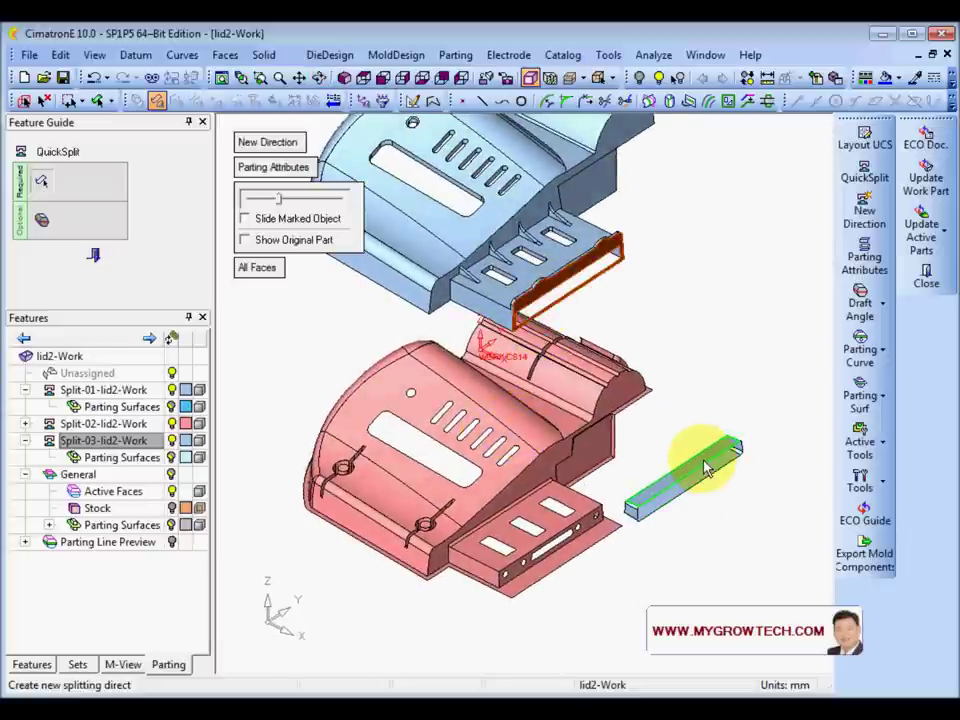
middle_click_drag(692, 375, 532, 449)
middle_click_drag(513, 316, 360, 305)
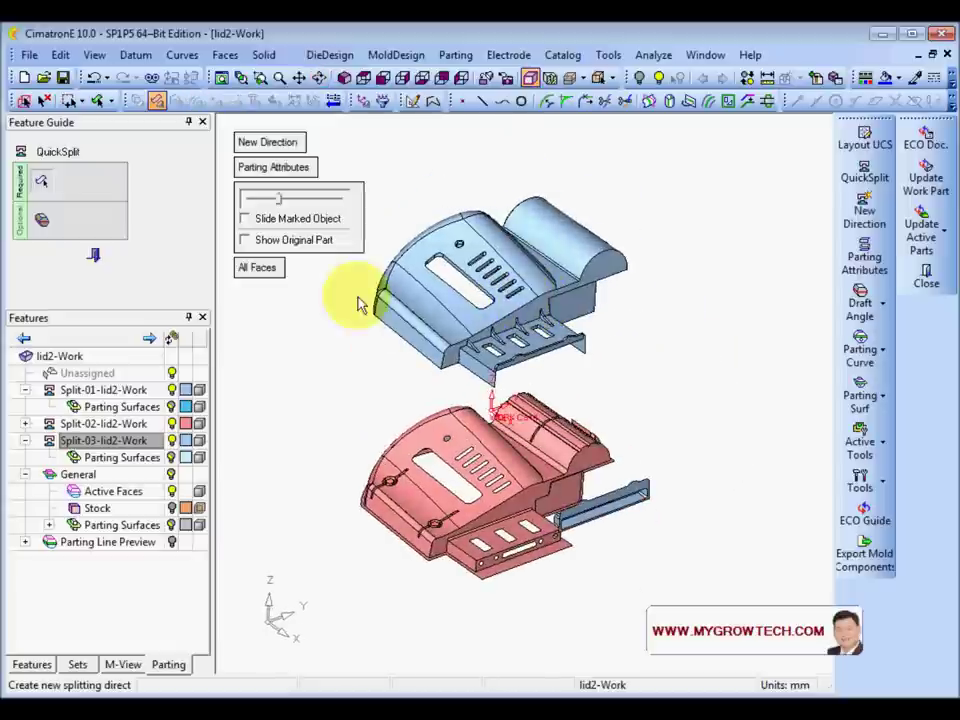
left_click(92, 258)
Show the General group with its parting surfaces around the lid and hide the Stock
middle_click_drag(341, 456, 426, 373)
middle_click_drag(361, 421, 424, 446)
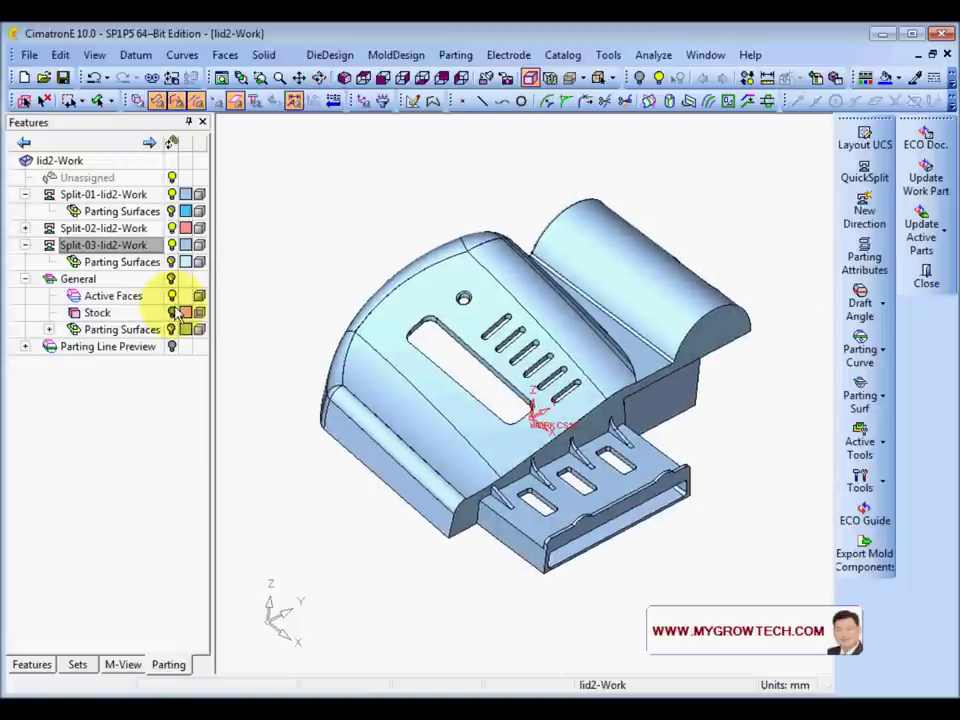
left_click(172, 280)
scroll(490, 542, "down", 2)
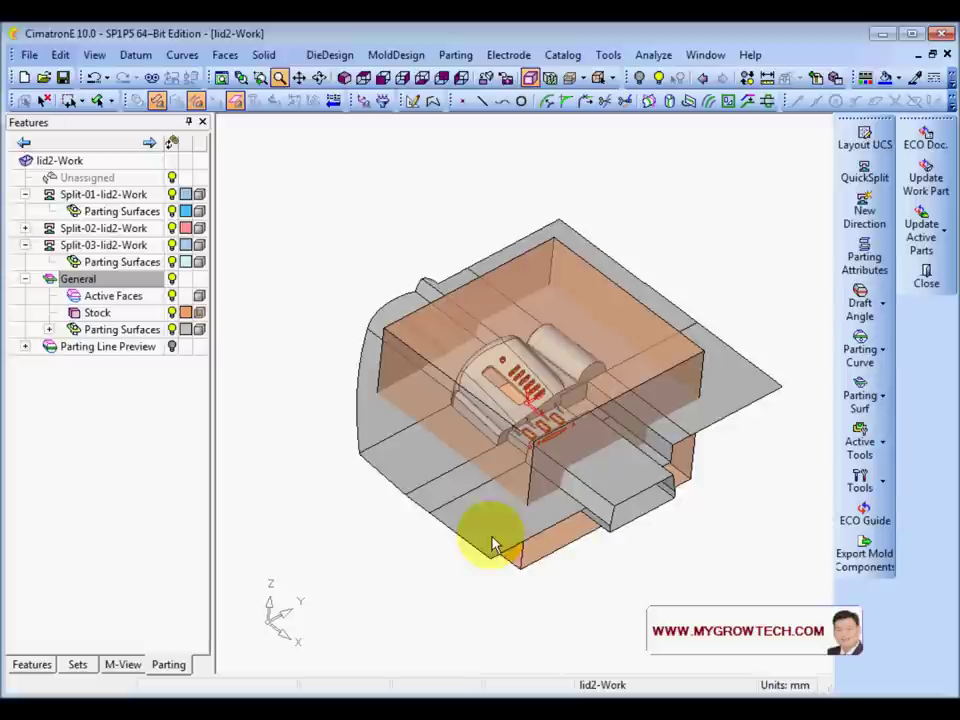
left_click(172, 312)
scroll(540, 340, "up", 5)
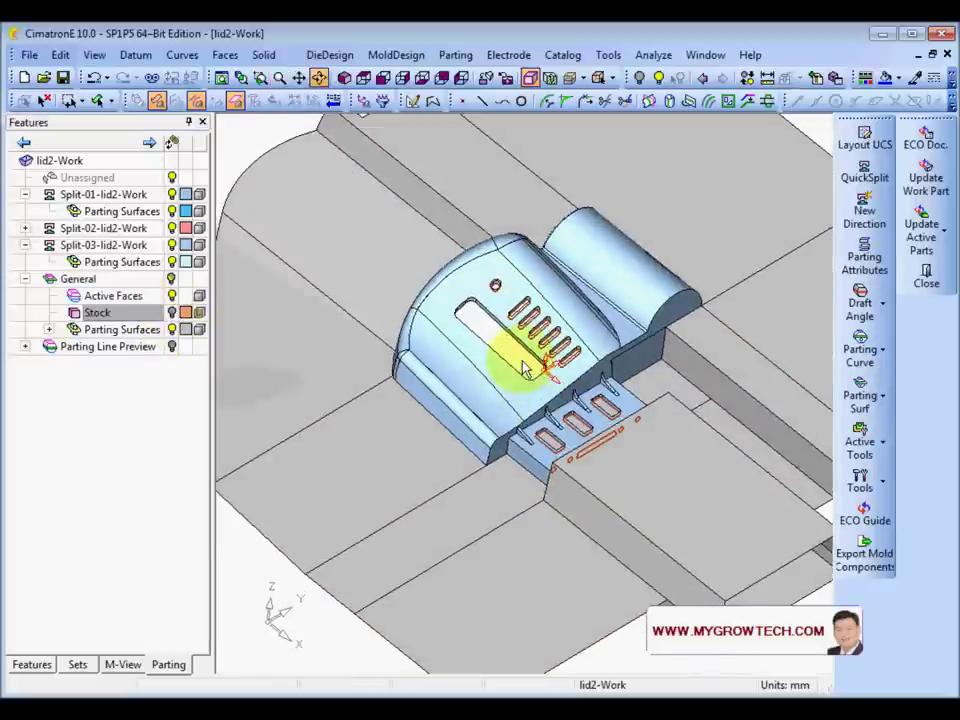
Examine how the existing internal parting curves fit the lid's round hole, slots and large rectangular opening
right_click_drag(555, 520, 557, 197, "ctrl")
middle_click_drag(557, 197, 520, 371, "ctrl")
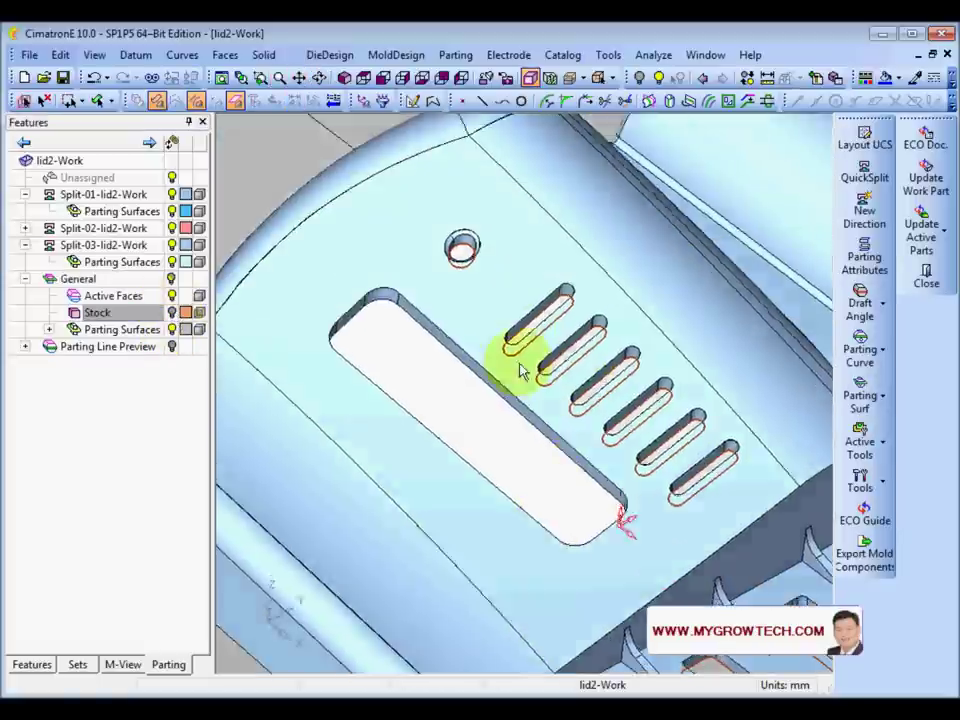
left_click_drag(520, 371, 454, 353, "ctrl")
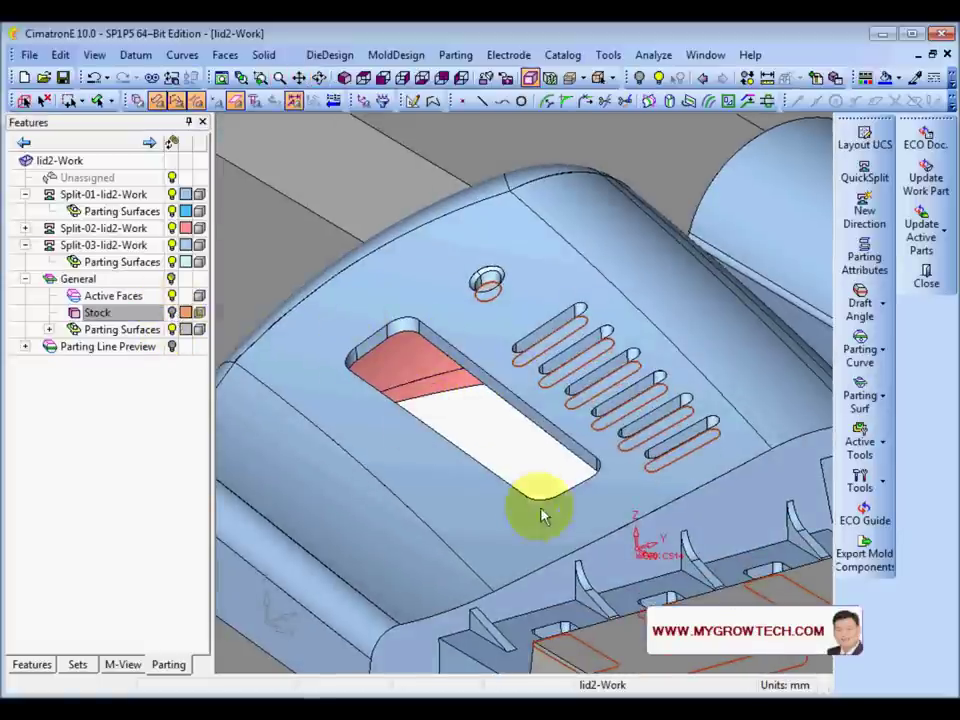
mouse_move(467, 343)
middle_mouse_down()
mouse_move(407, 283)
mouse_move(468, 332)
middle_mouse_up()
right_click_drag(466, 323, 523, 448, "ctrl")
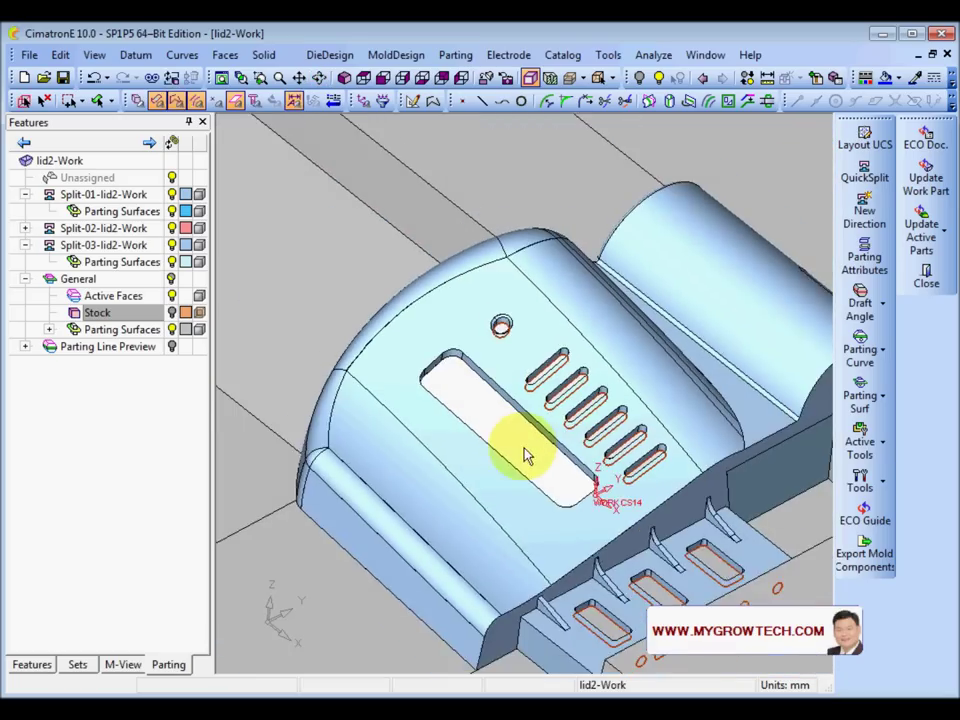
middle_click_drag(572, 452, 521, 362, "ctrl")
right_click_drag(543, 300, 574, 347, "ctrl")
mouse_move(574, 347)
left_mouse_down("ctrl")
mouse_move(583, 401)
mouse_move(576, 341)
left_mouse_up("ctrl")
Delete the outdated Internal Parting Curve45 and Internal Parting Face46 features from lid2-Work
left_click(33, 668)
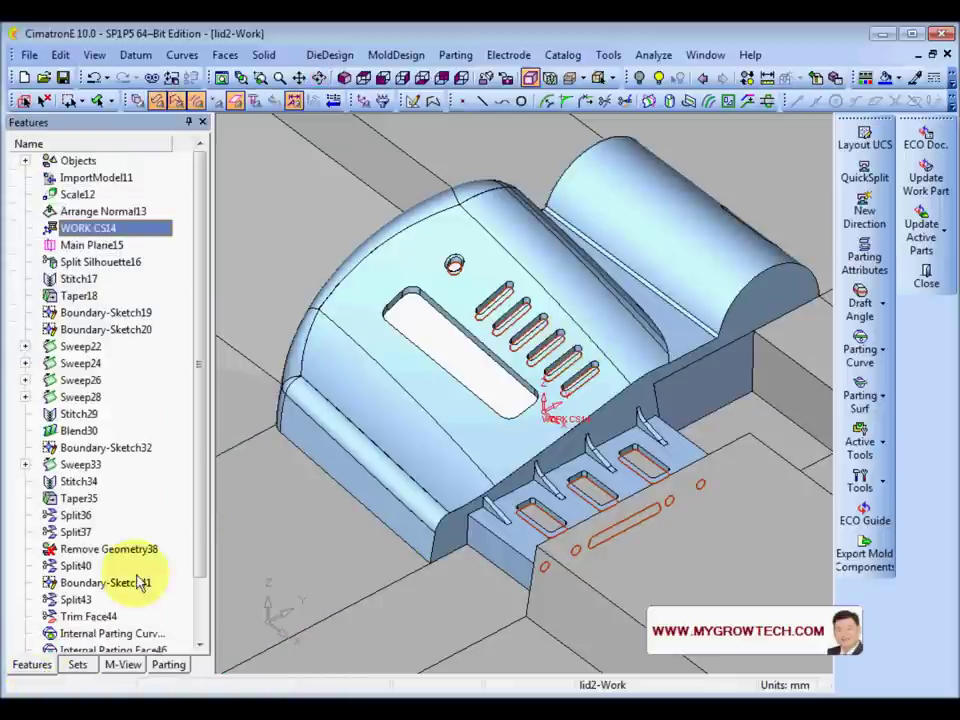
scroll(195, 600, "down", 2)
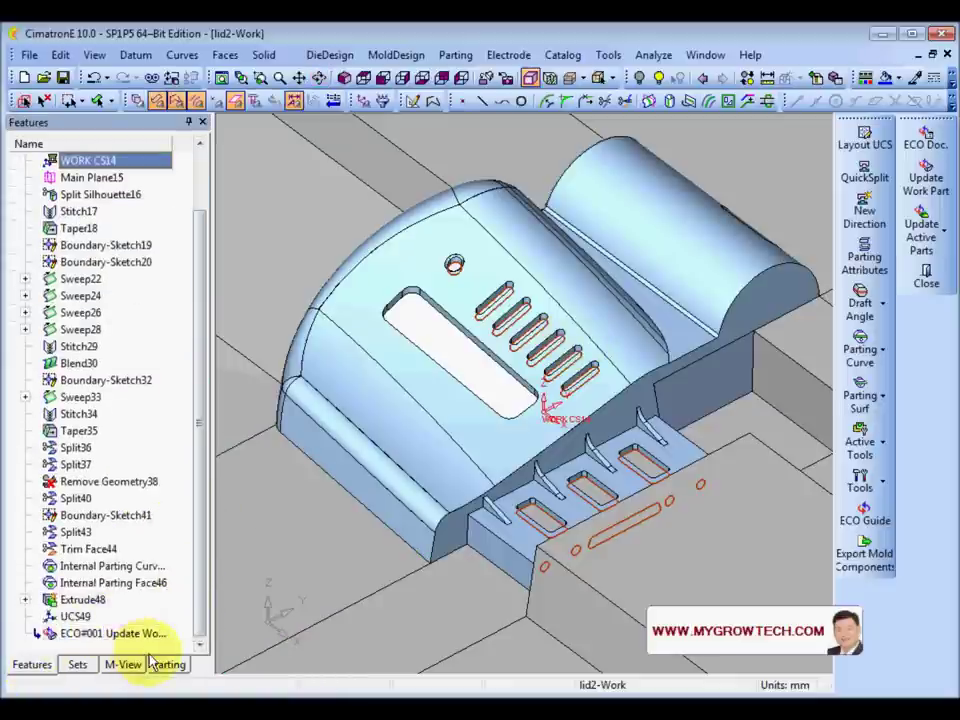
left_click(145, 583, "ctrl")
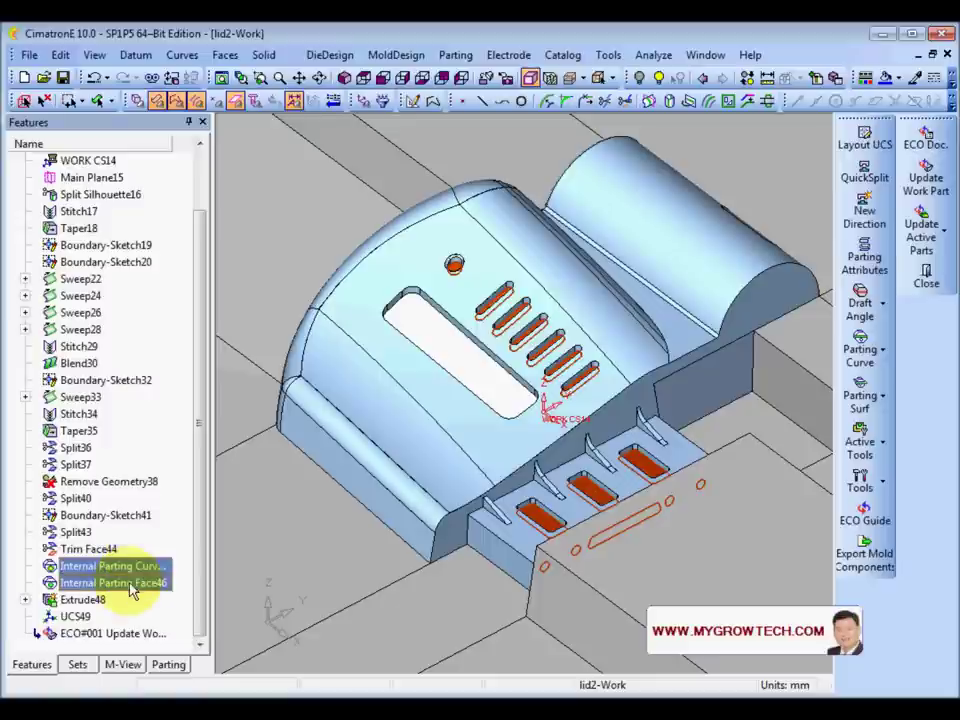
right_click(143, 590)
left_click(189, 600)
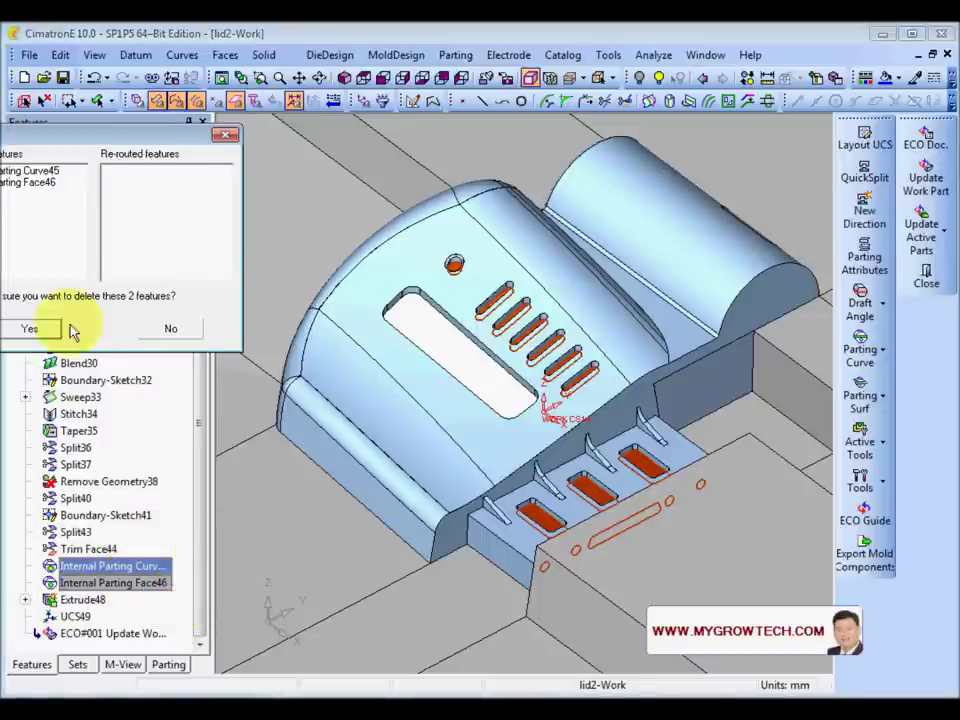
left_click(66, 326)
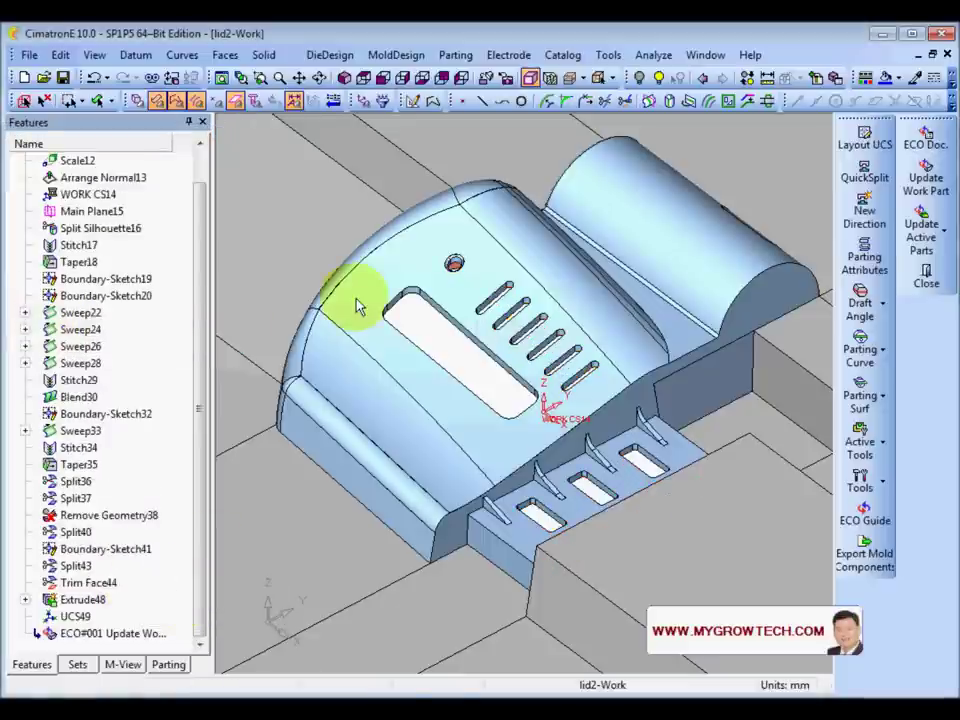
Recreate the internal parting curves with a 0.1 adjoin tolerance and build internal parting faces that close the lid's openings
scroll(414, 311, "down", 3)
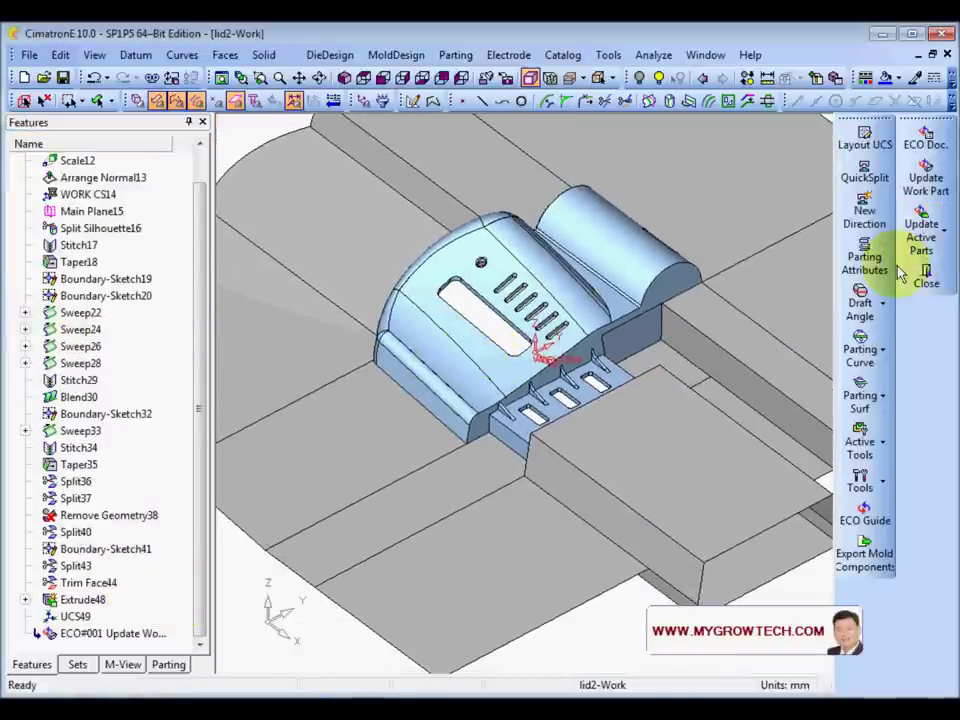
left_click(884, 349)
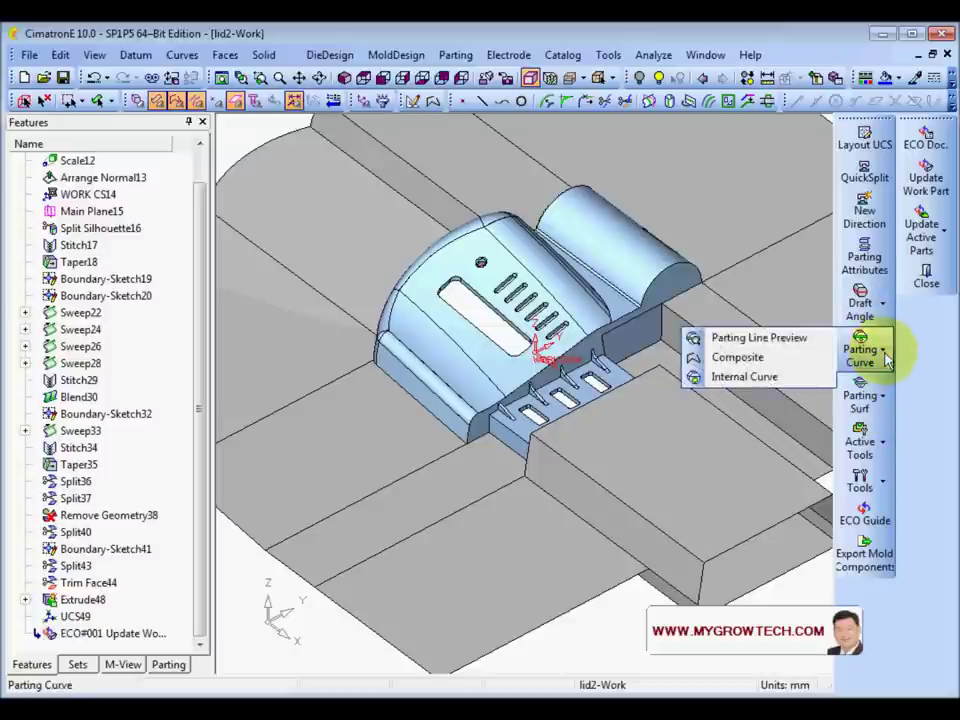
left_click(745, 377)
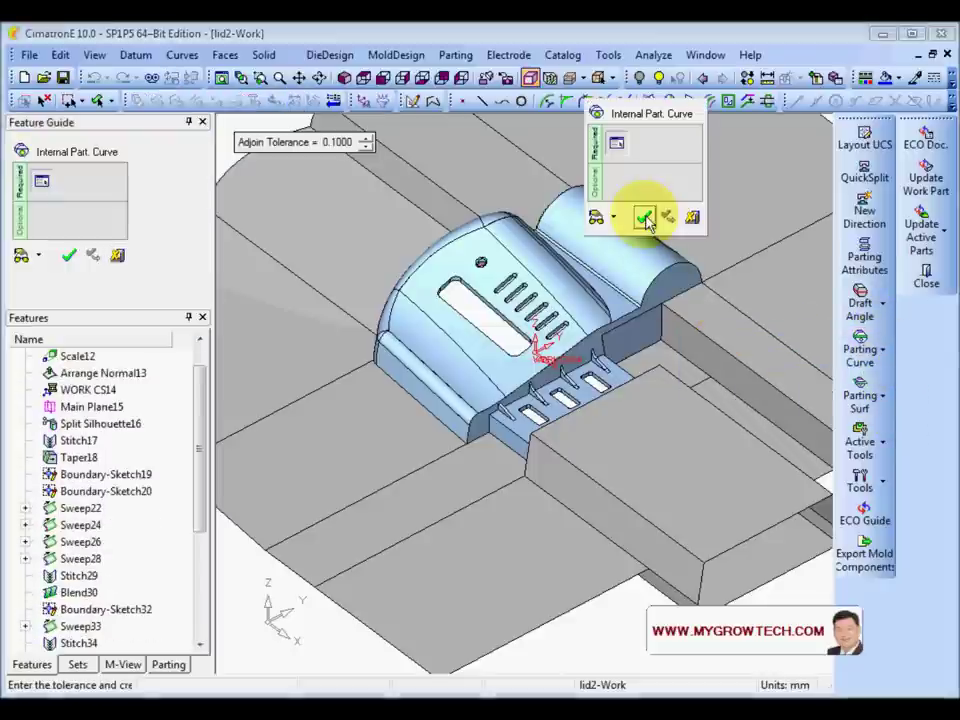
left_click(645, 218)
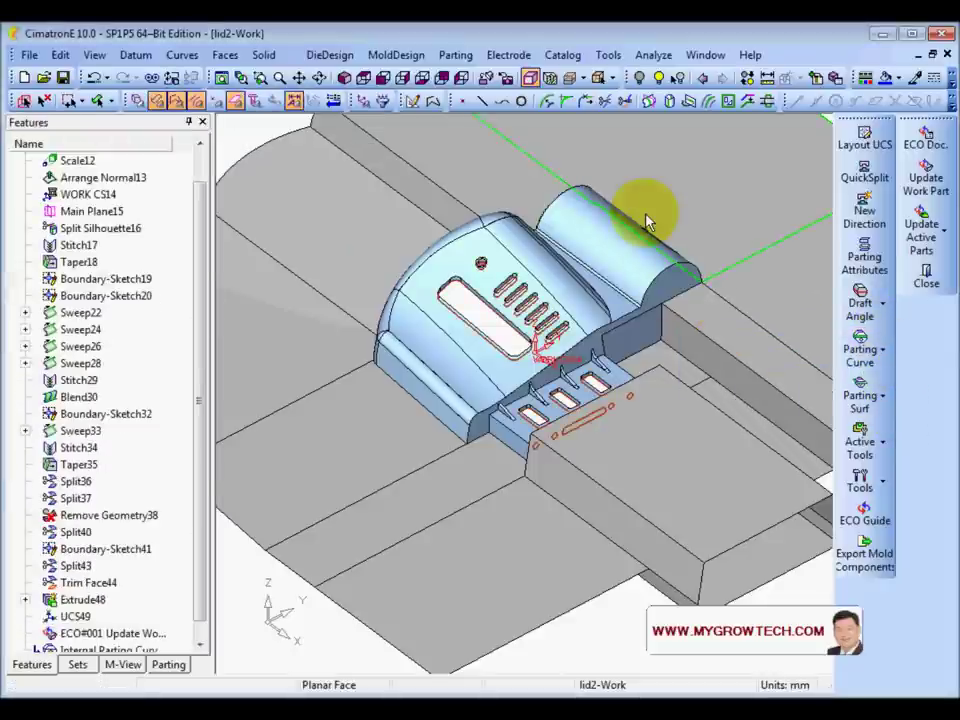
left_click(862, 396)
left_click(752, 403)
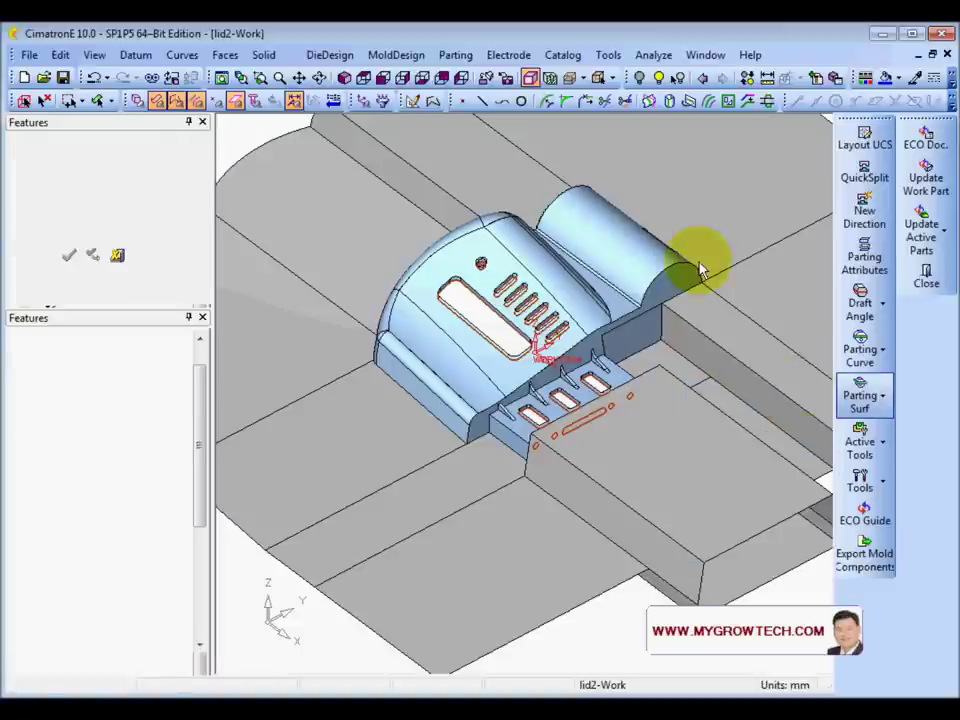
left_click(652, 206)
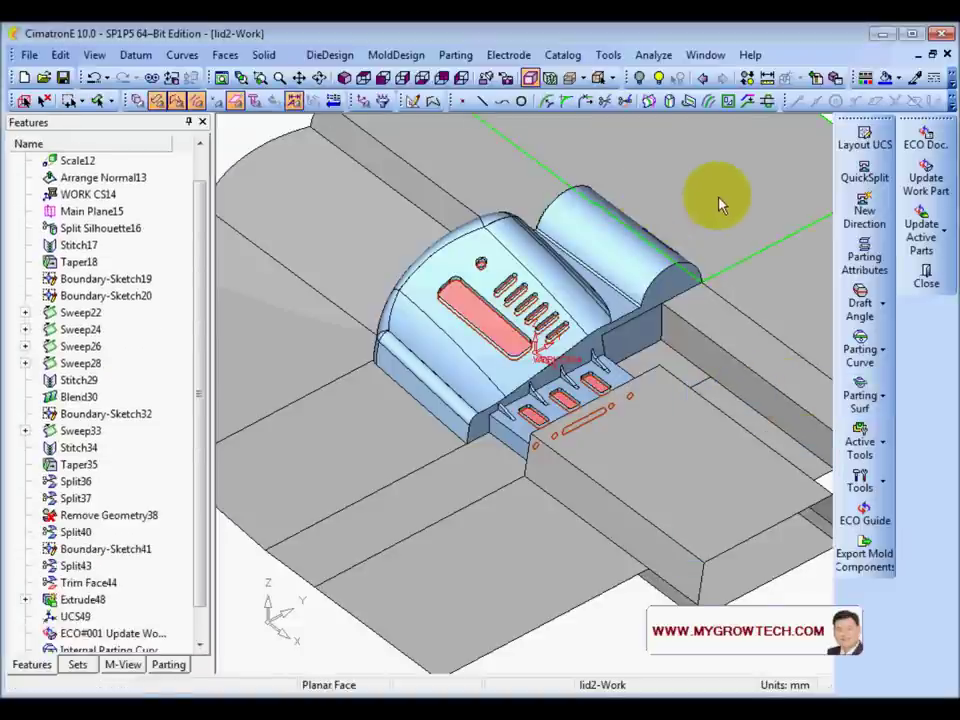
Preview the split again with QuickSplit to check the parting faces and surfaces in all three directions
scroll(720, 230, "down", 2)
left_click(860, 172)
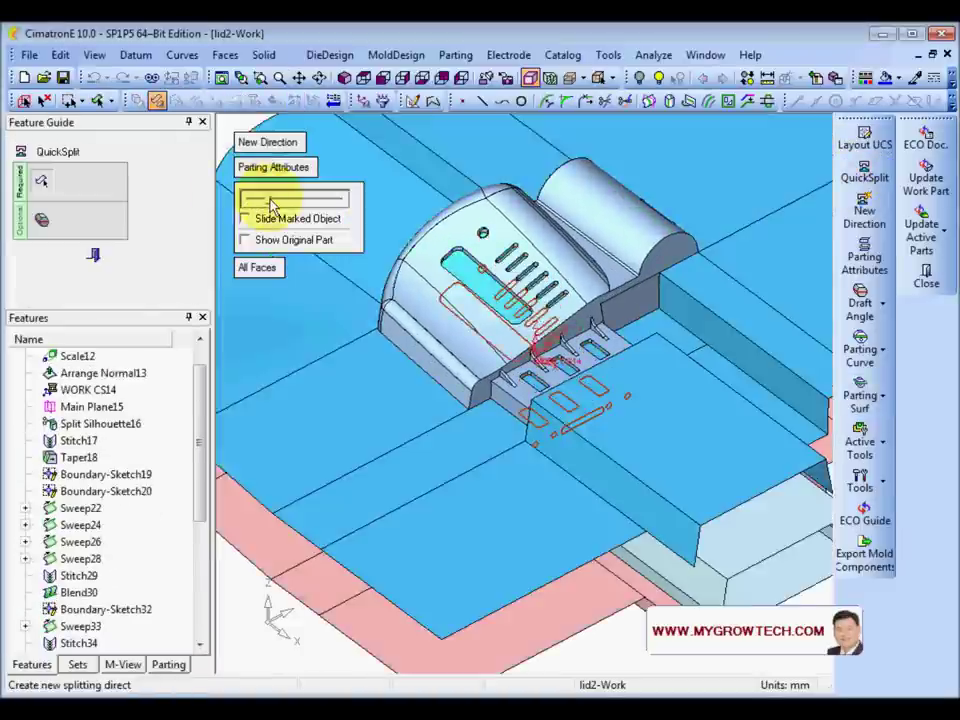
left_click_drag(271, 200, 294, 200)
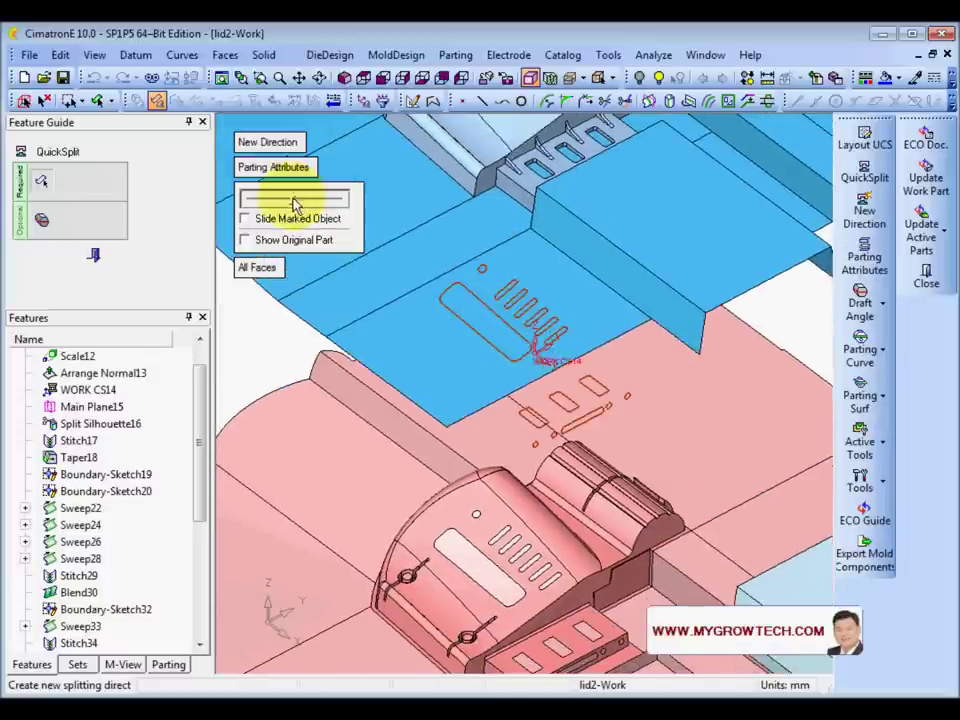
right_click_drag(613, 368, 639, 577, "ctrl")
middle_click_drag(681, 525, 631, 487)
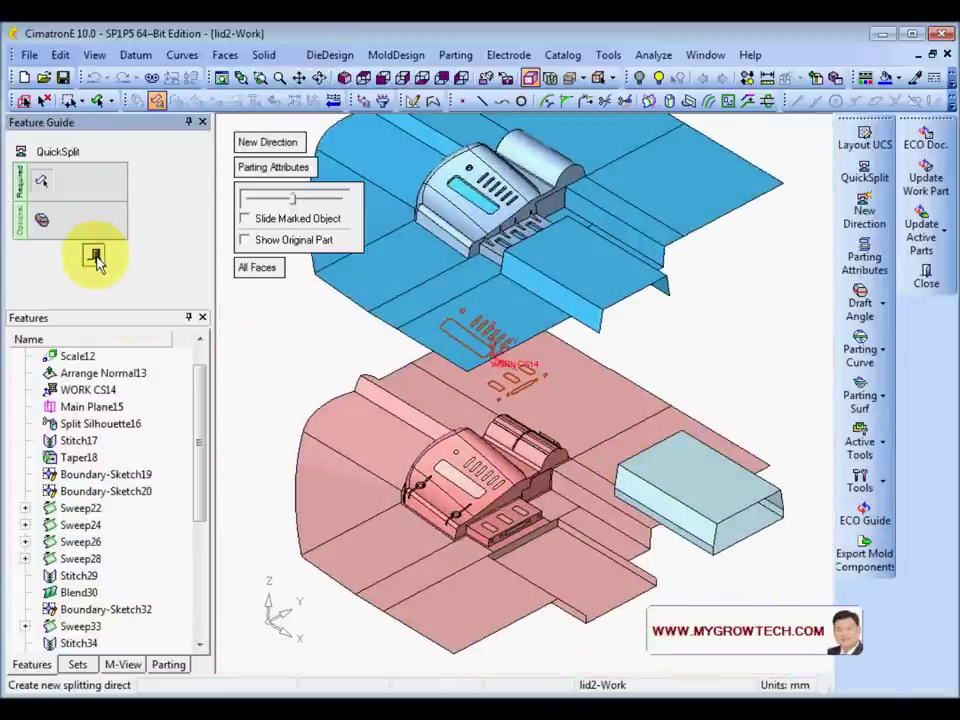
left_click(93, 257)
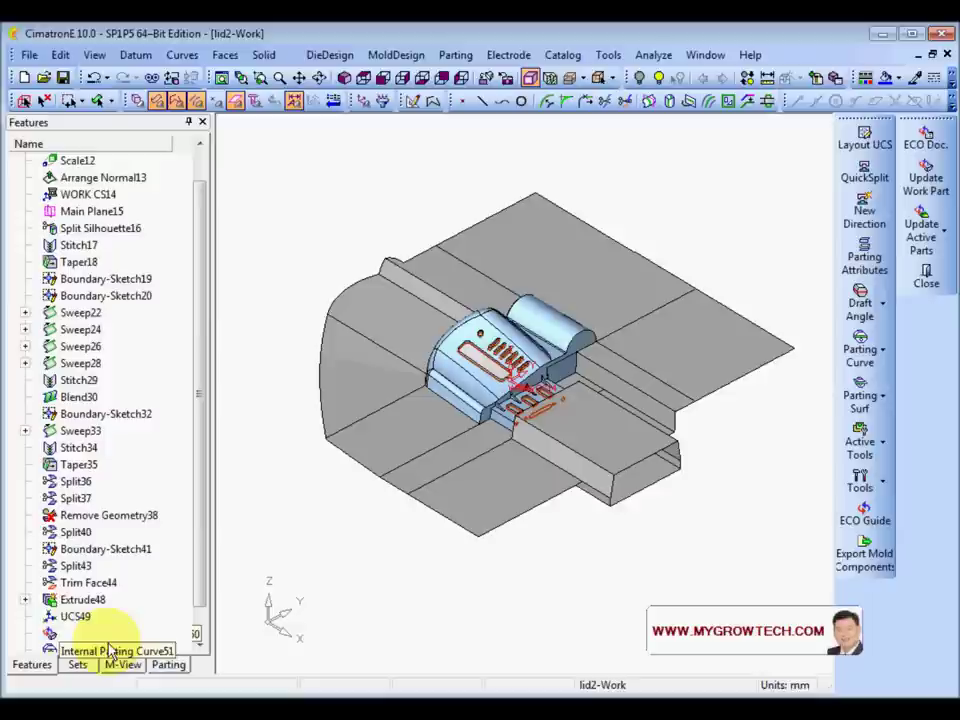
Show the Stock around the lid again and save the lid2-Work model
left_click(168, 664)
left_click(172, 312)
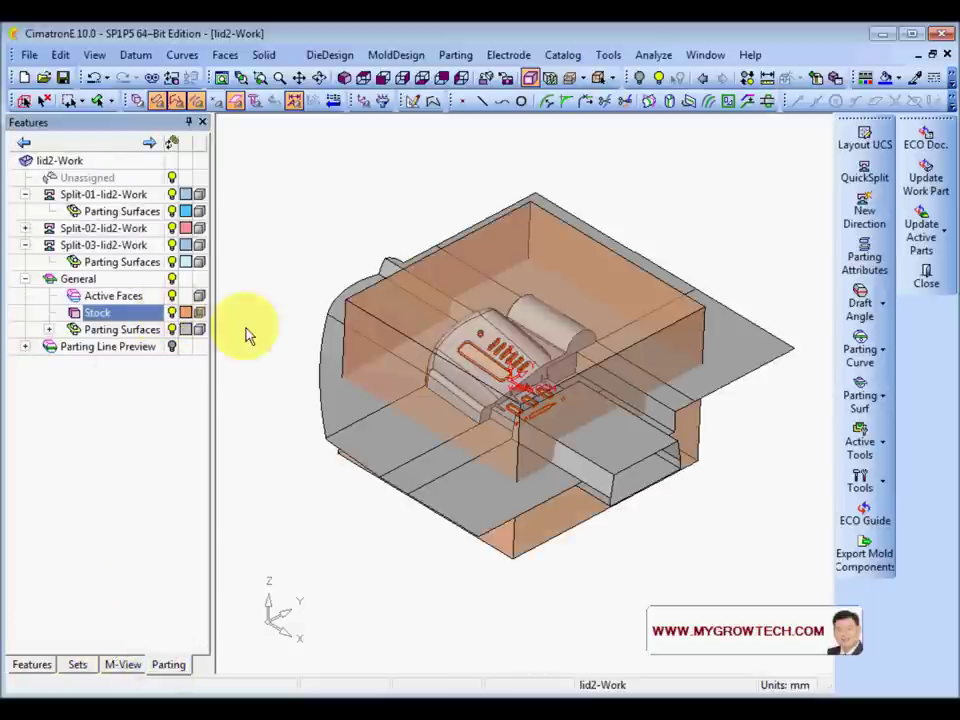
scroll(535, 430, "up", 2)
middle_click_drag(583, 330, 578, 377)
scroll(567, 379, "down", 1)
middle_click_drag(400, 280, 334, 205)
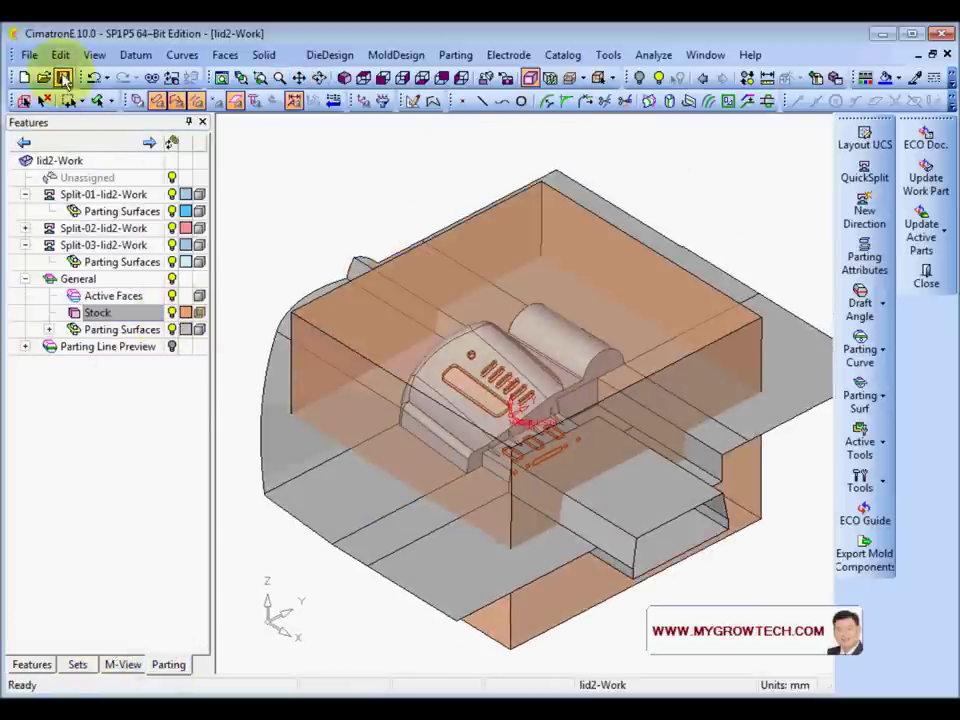
Tile the four open part windows vertically and frame the models in the Split-02 and lid2-Work windows
left_click(705, 55)
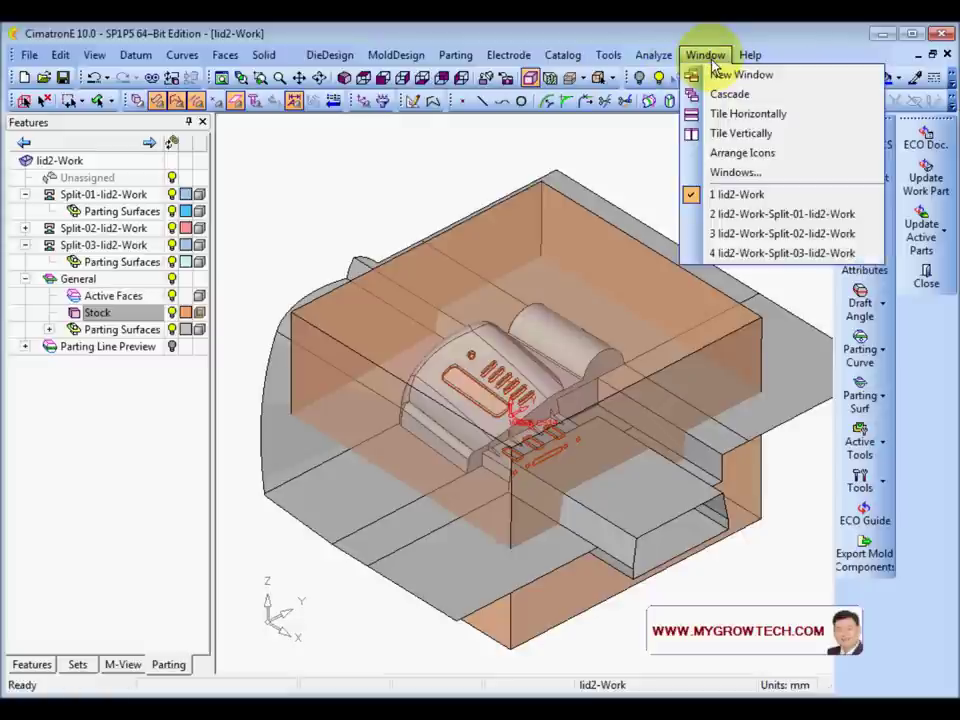
left_click(776, 132)
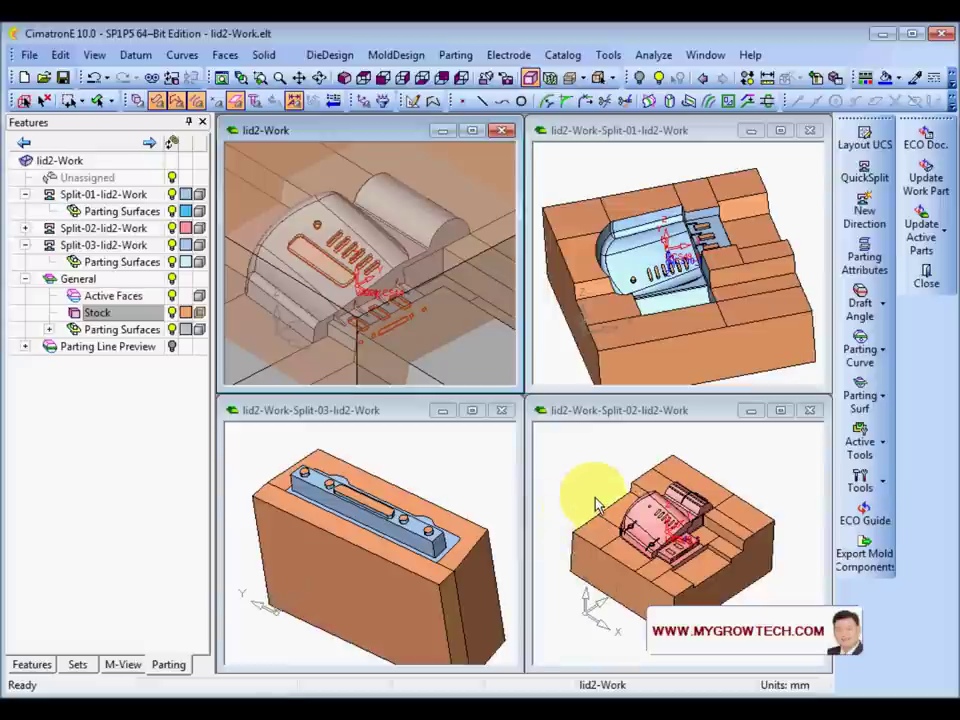
left_click(596, 505)
scroll(608, 484, "up", 1)
scroll(610, 473, "down", 1)
mouse_move(612, 467)
middle_mouse_down()
mouse_move(606, 476)
mouse_move(613, 456)
middle_mouse_up()
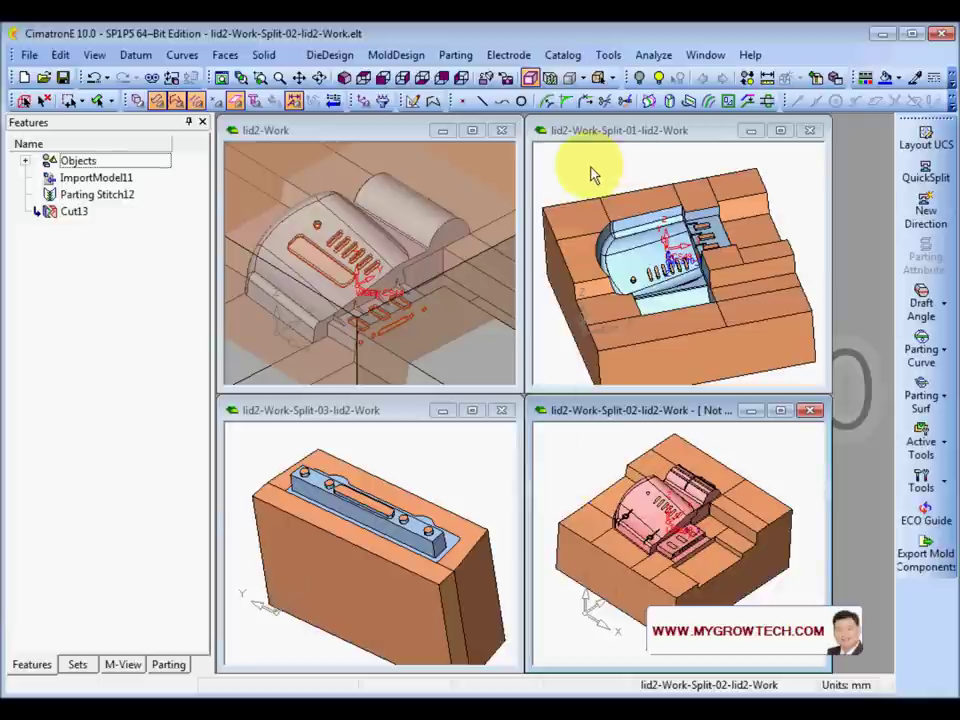
left_click(347, 308)
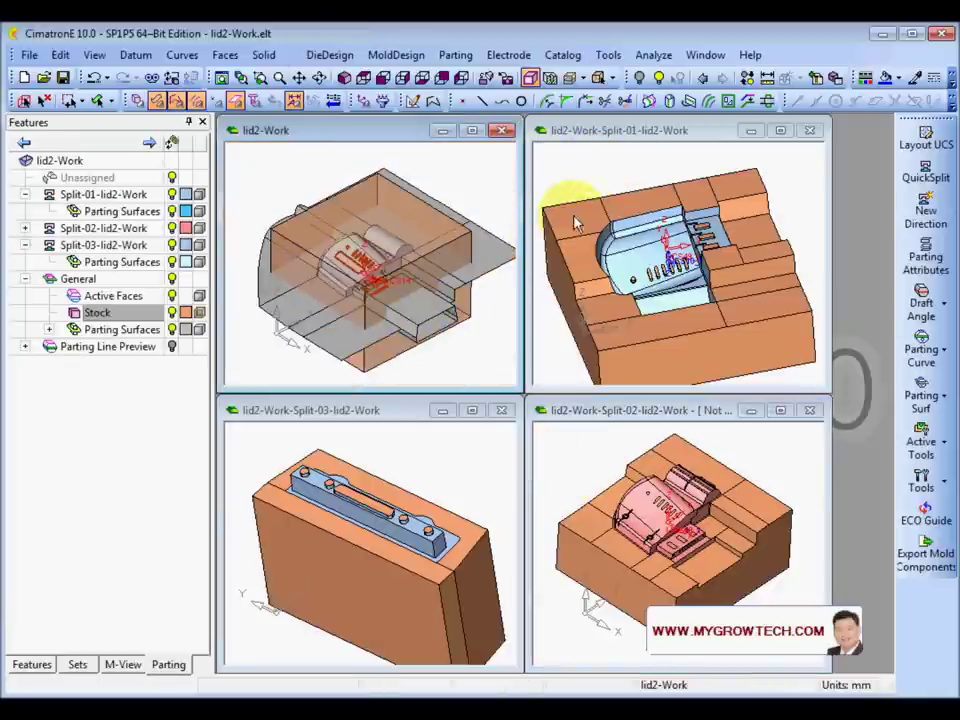
Update the Split-01, Split-02 and Split-03 active parts to the changed work part, and view the Split-03 insert
left_click(600, 170)
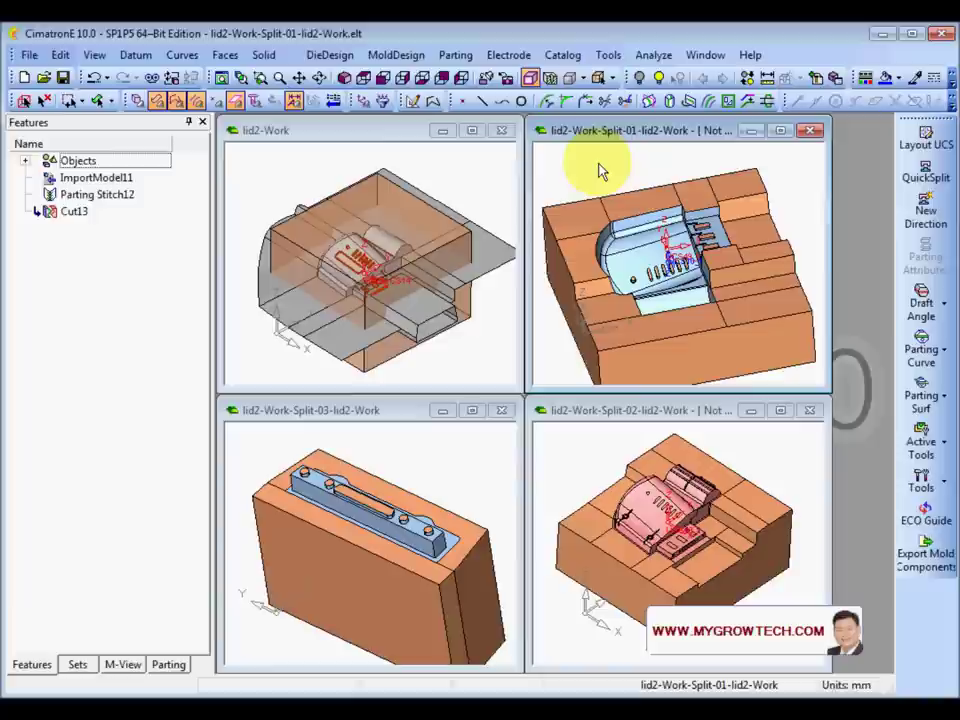
left_click(173, 80)
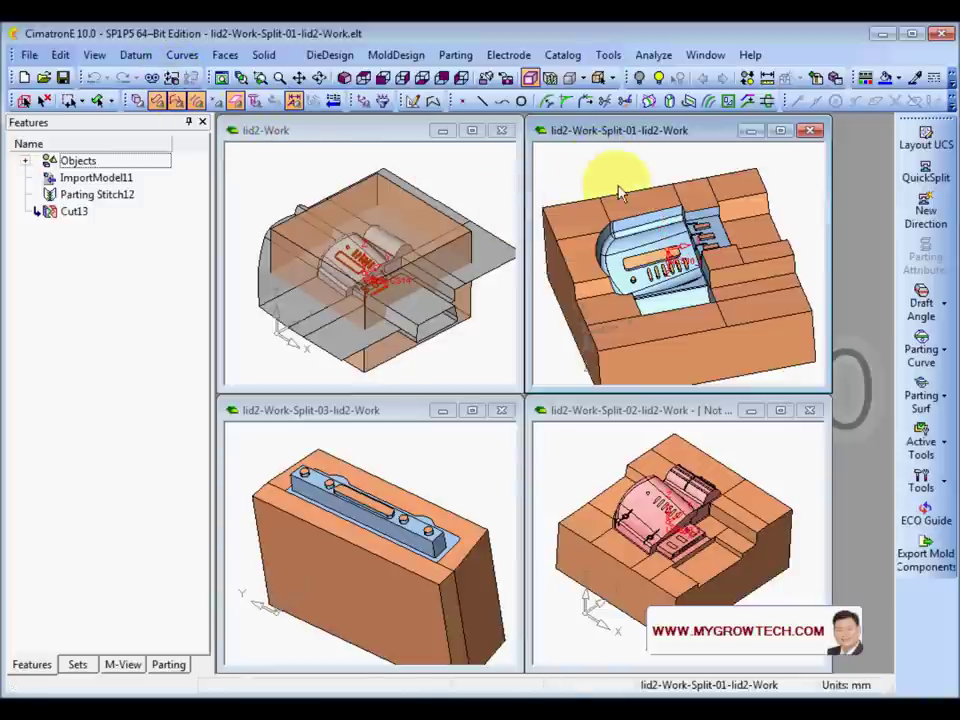
left_click(573, 463)
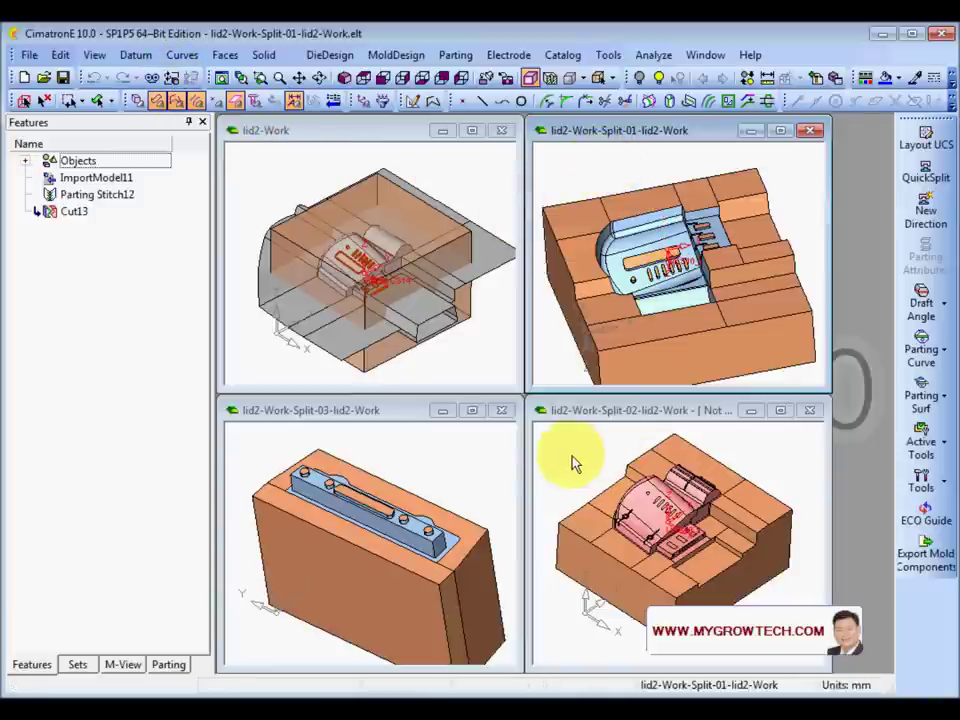
left_click(172, 77)
left_click(466, 459)
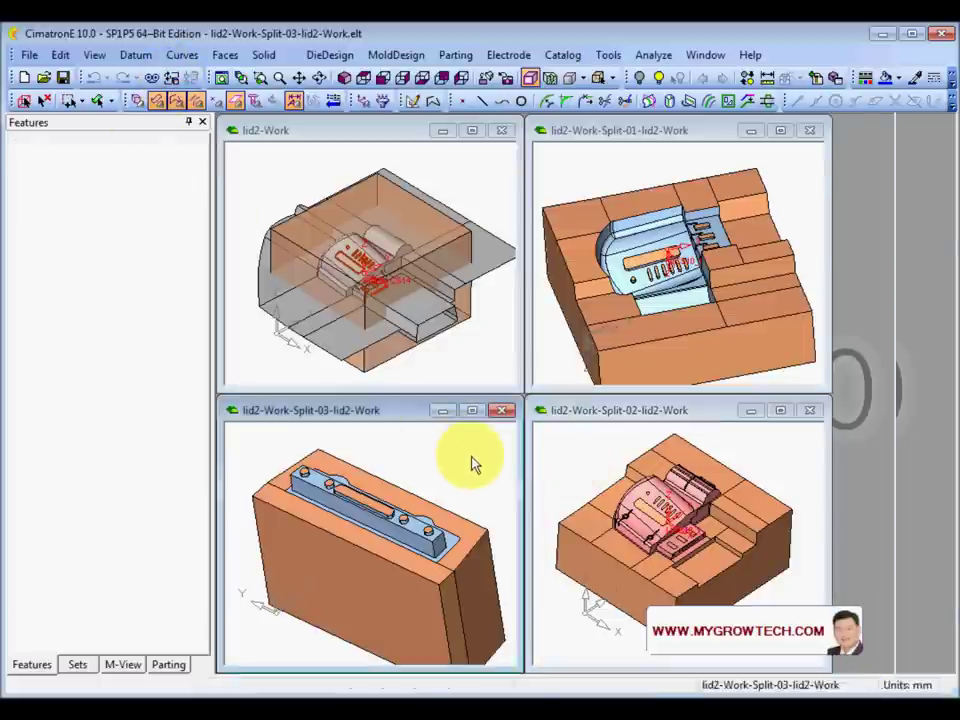
left_click(172, 78)
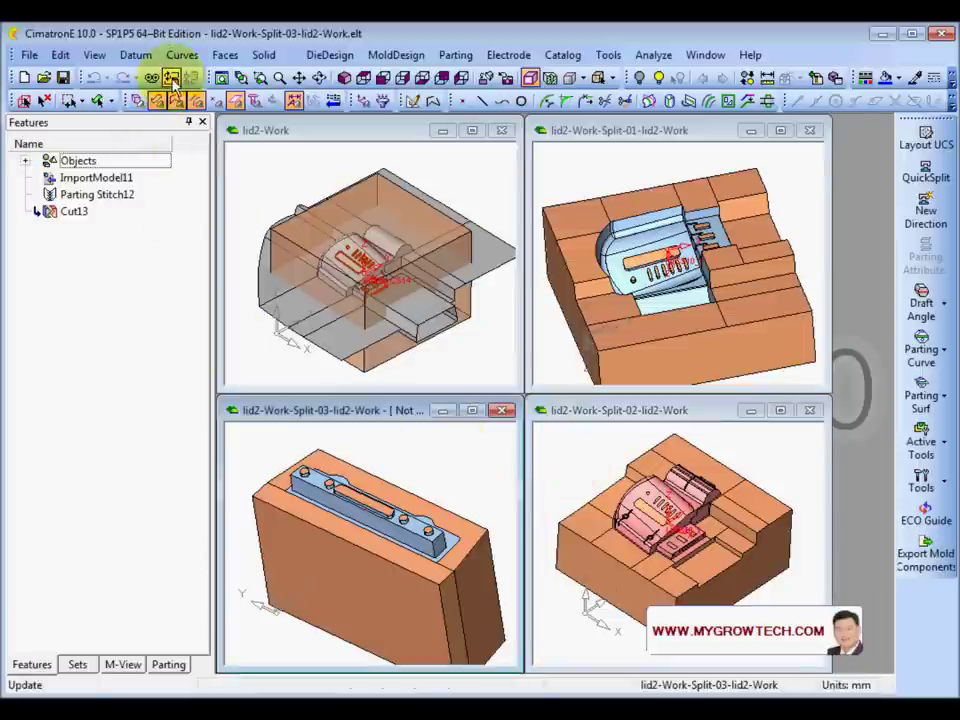
scroll(463, 574, "up", 2)
right_click_drag(465, 560, 440, 515, "ctrl")
middle_click_drag(440, 515, 443, 528, "ctrl")
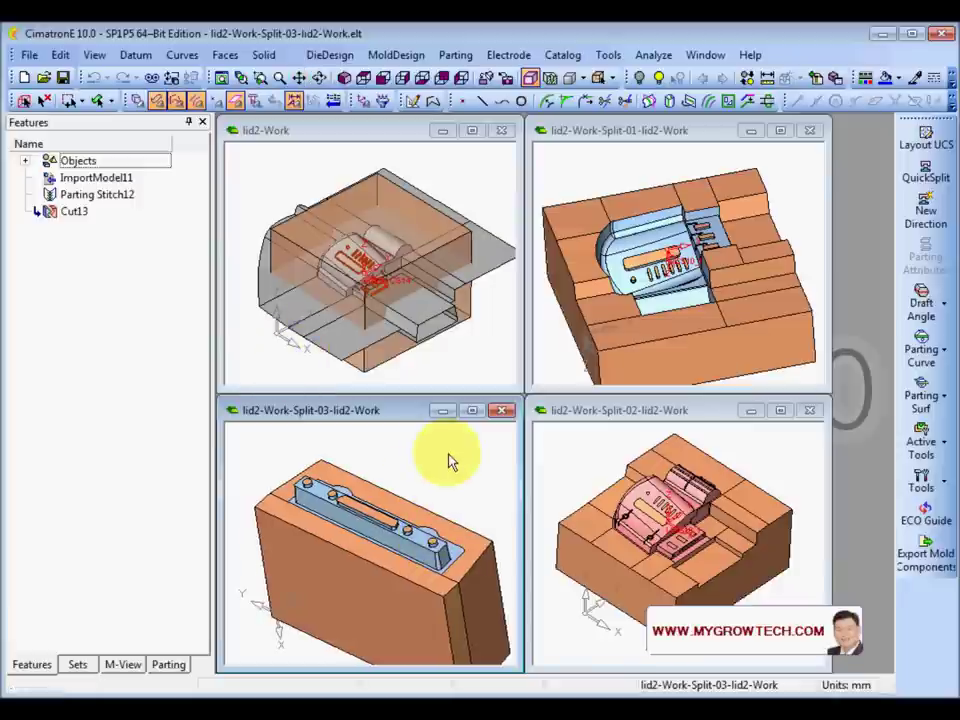